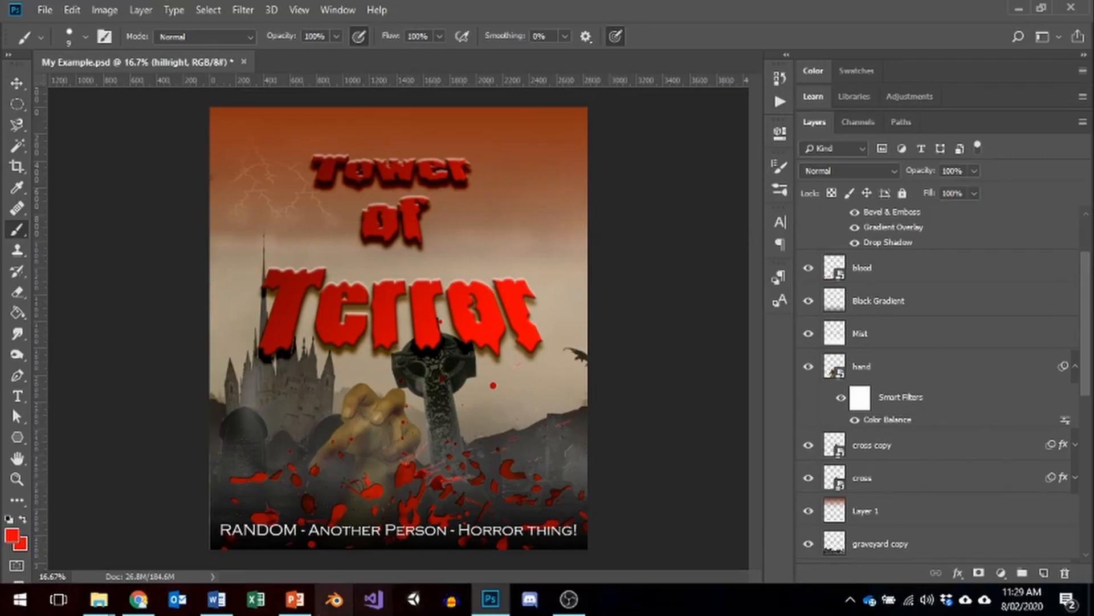
# Switch to the B-grade Movie Poster presentation in PowerPoint and start its slide show from the first slide.
pyautogui.moveTo(302, 611)
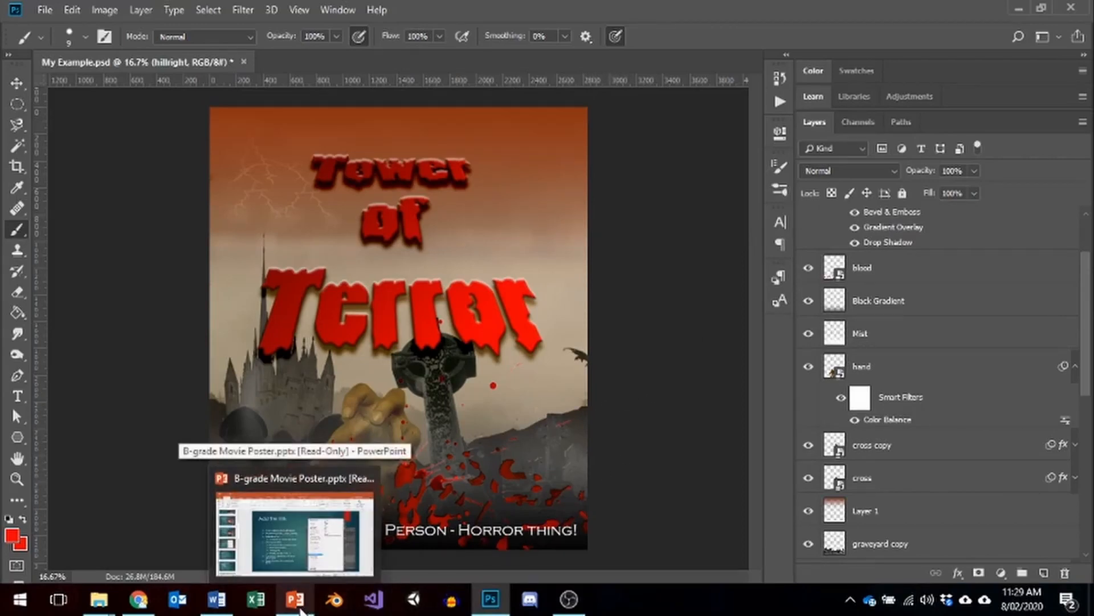
pyautogui.click(299, 609)
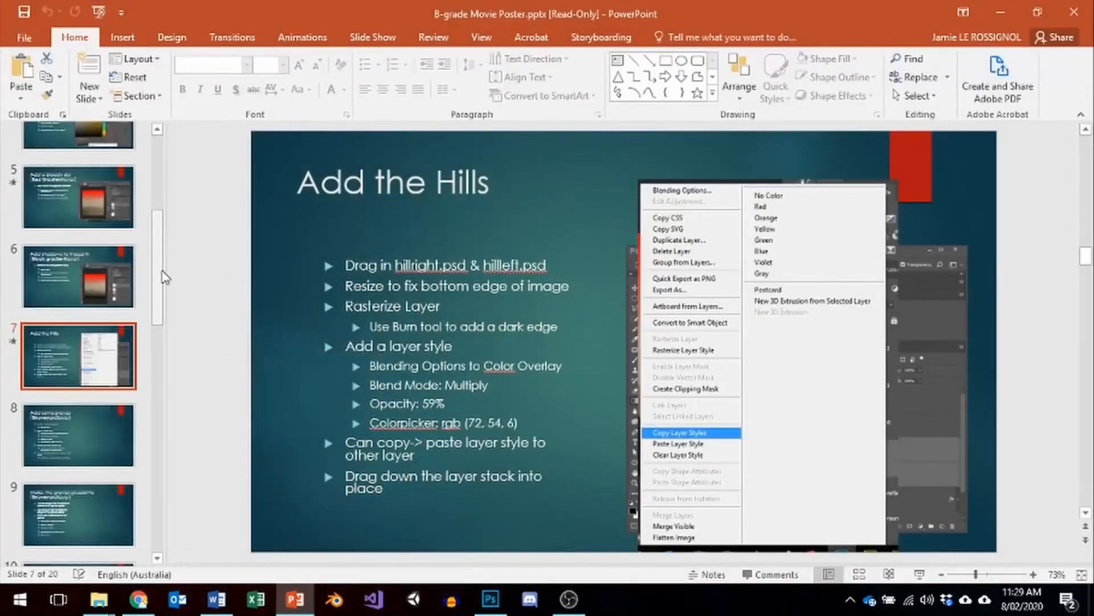
pyautogui.moveTo(159, 291); pyautogui.dragTo(159, 130)
pyautogui.click(86, 188)
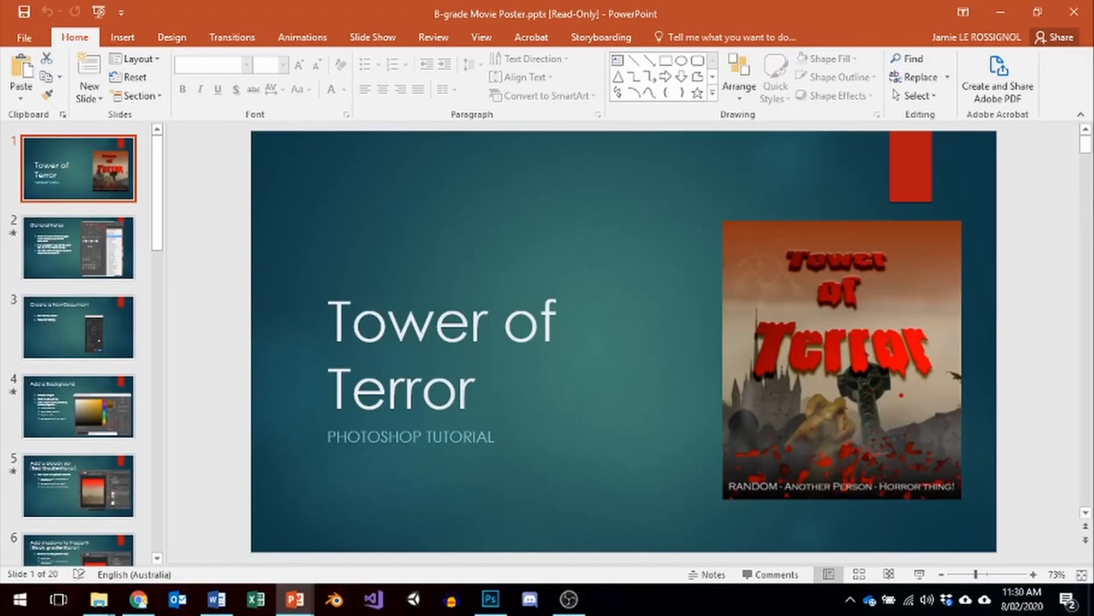
pyautogui.press('F5')
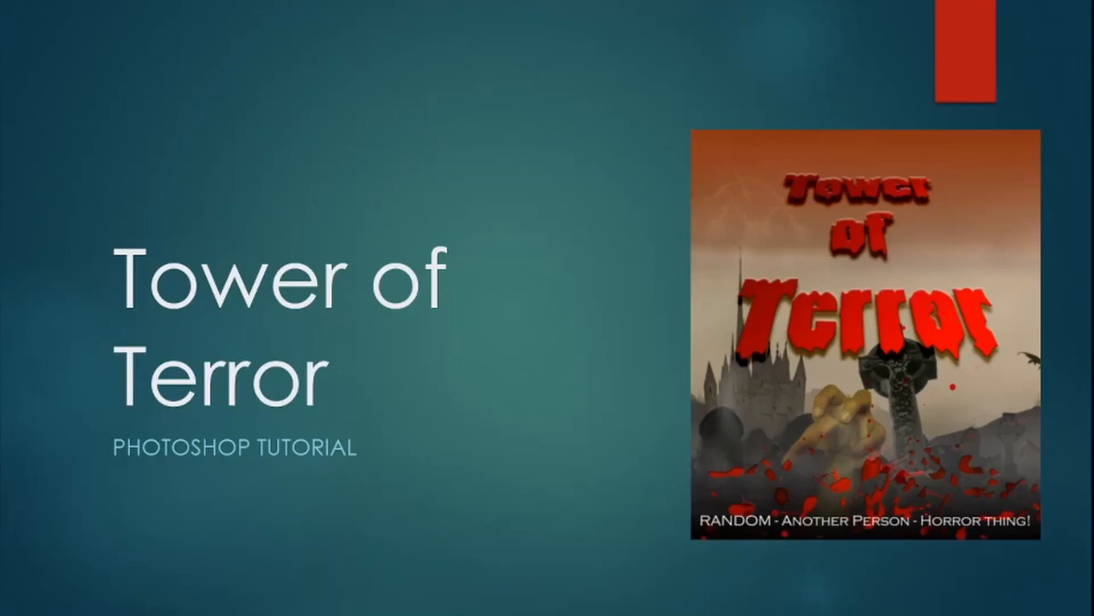
# Page through the tutorial slides from General Notes past the Graveyard layer instructions and end the slide show.
pyautogui.press('Right')
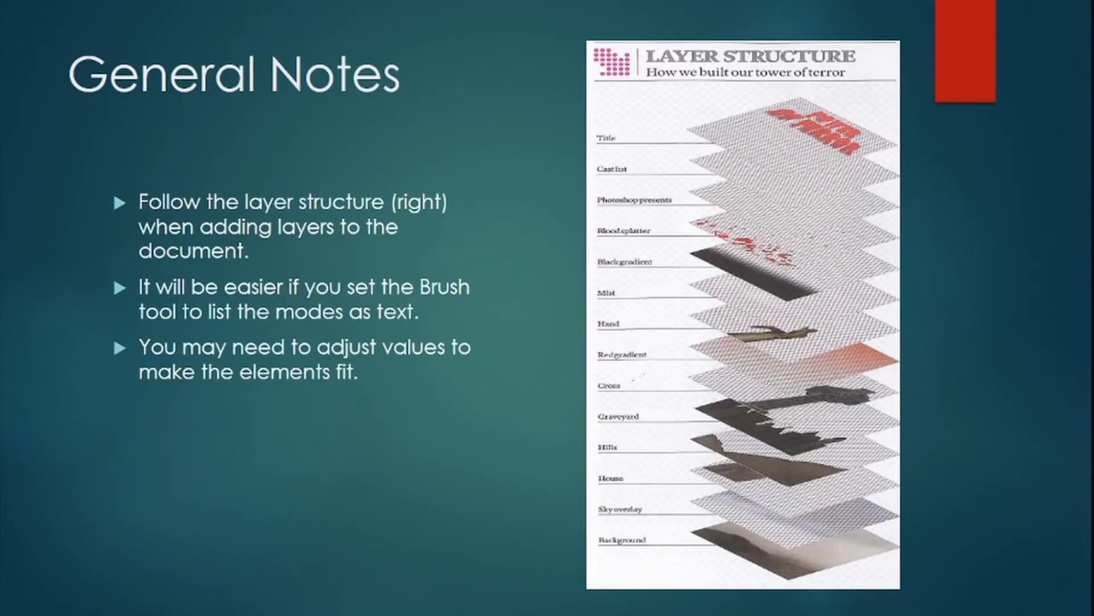
pyautogui.press('Right')
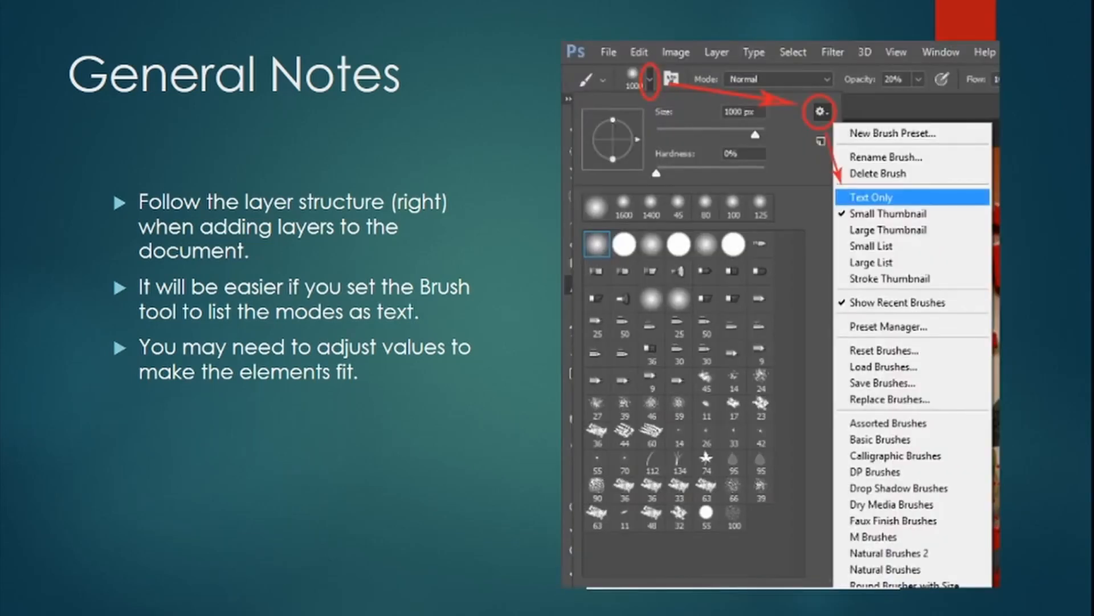
pyautogui.press('Right')
pyautogui.press('Right')
pyautogui.press('Right')
pyautogui.press('Right')
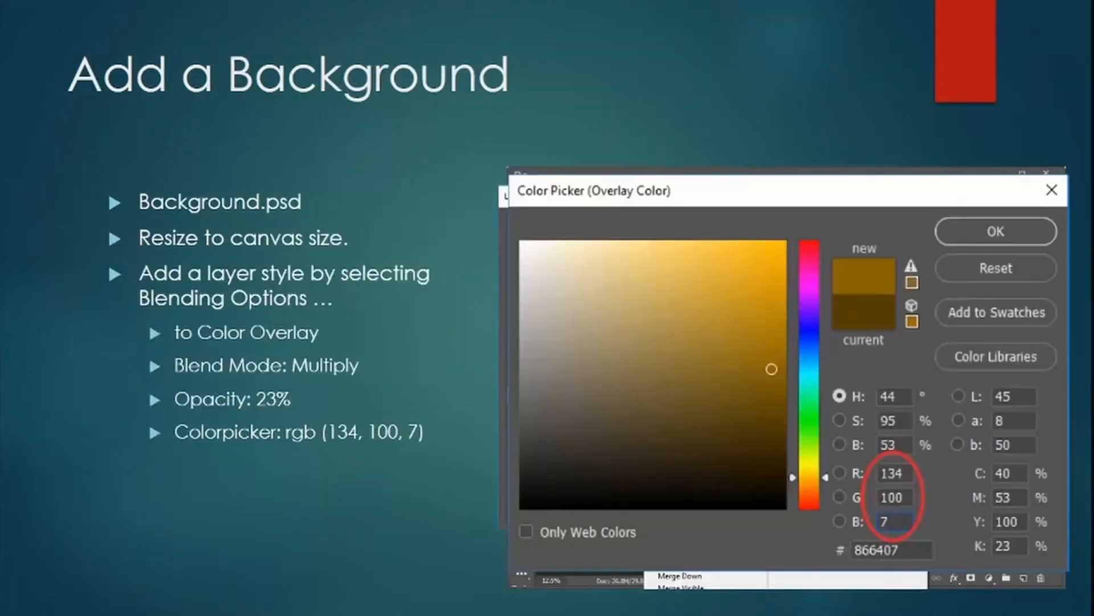
pyautogui.press('Right')
pyautogui.press('Right')
pyautogui.press('Right')
pyautogui.press('Right')
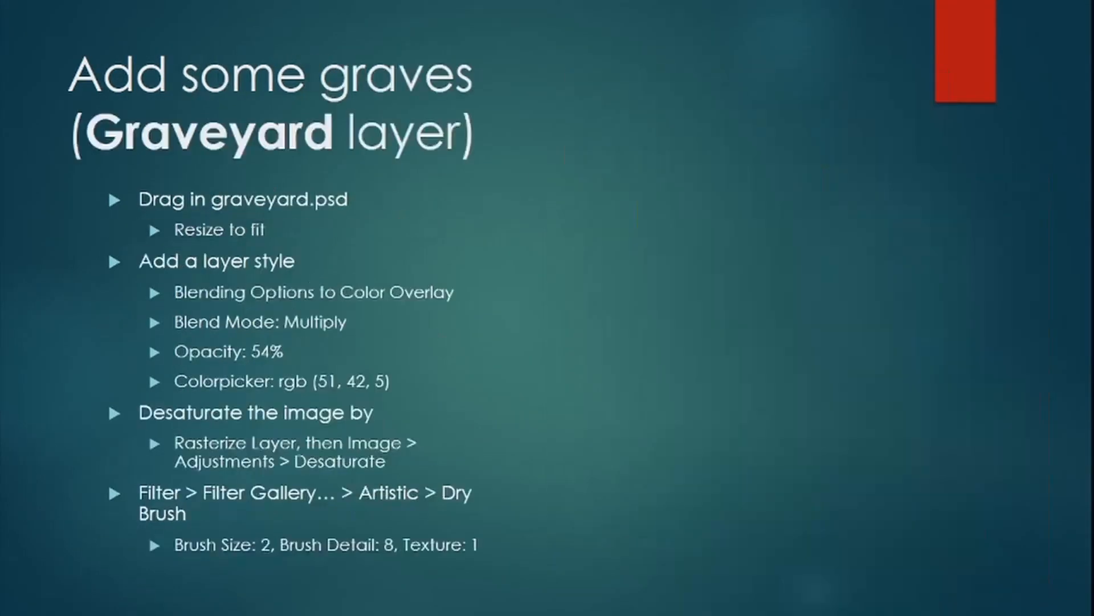
pyautogui.press('Right')
pyautogui.press('Right')
pyautogui.press('Right')
pyautogui.press('Escape')
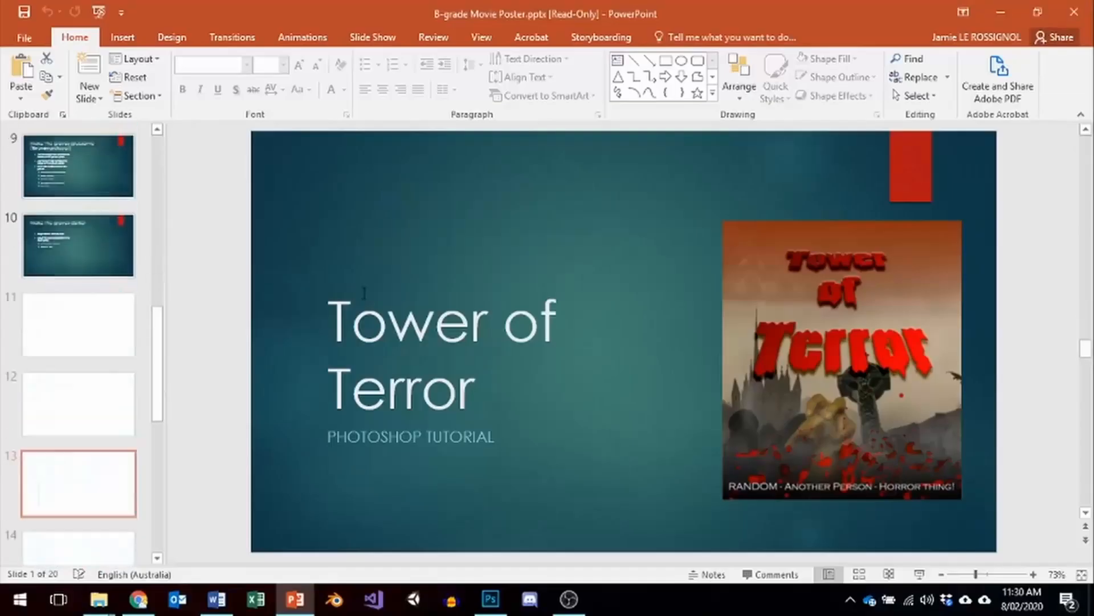
# Switch to the quick summary document in Word, dismiss the upload warning and examine the layer structure diagram.
pyautogui.click(216, 598)
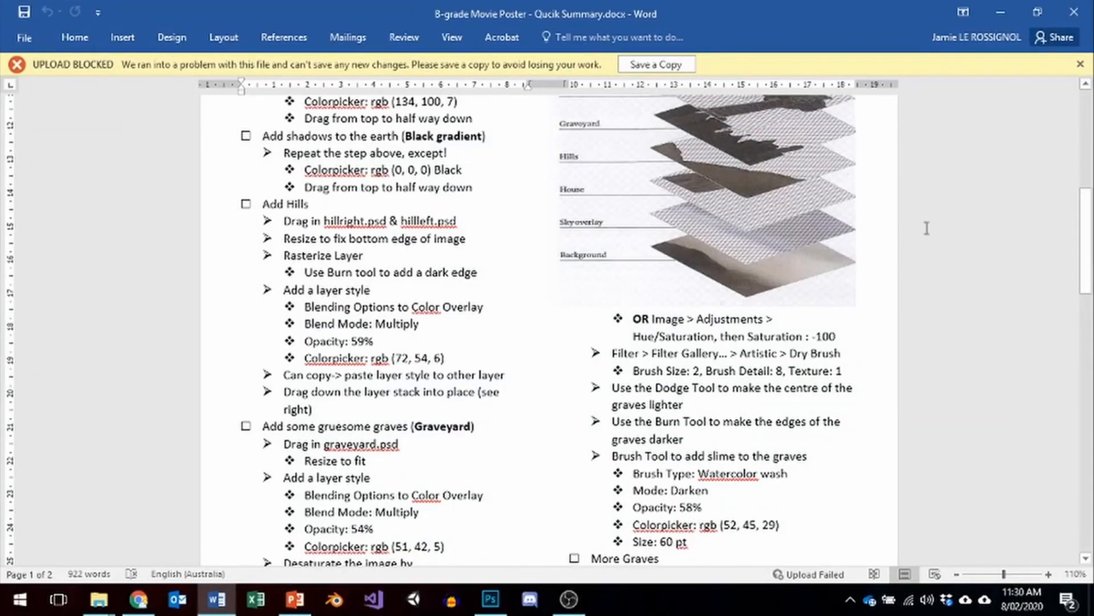
pyautogui.scroll(8, 936, 407)
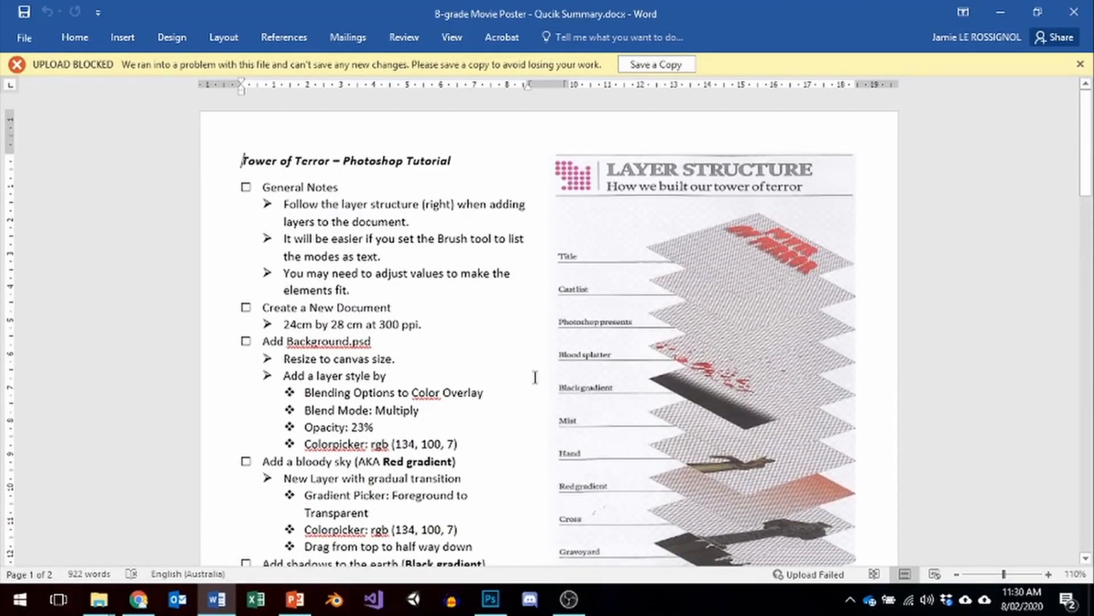
pyautogui.click(1080, 64)
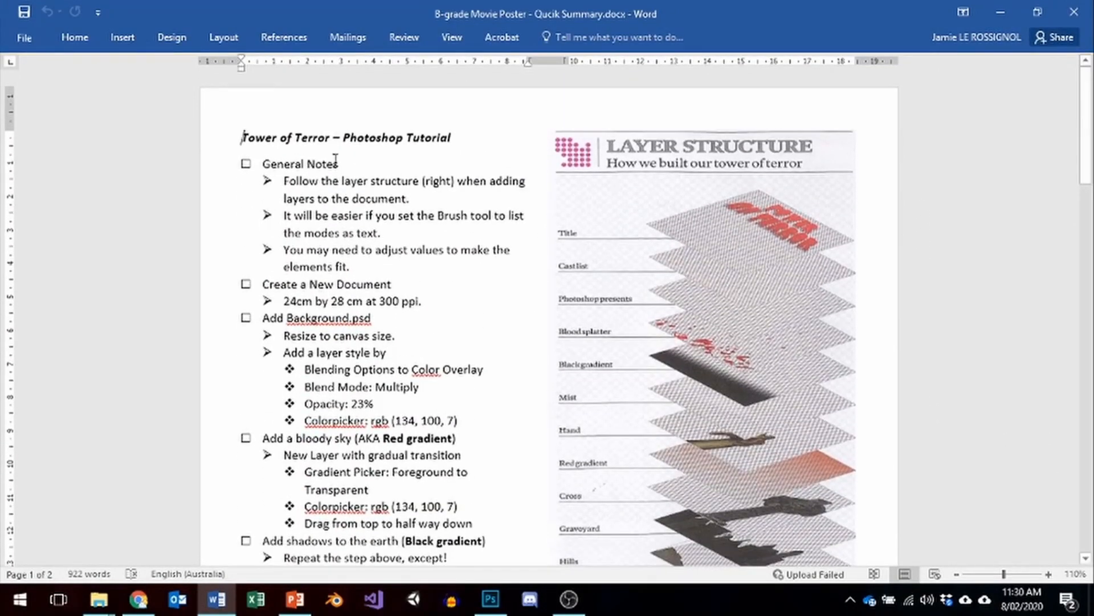
pyautogui.scroll(-1, 676, 240)
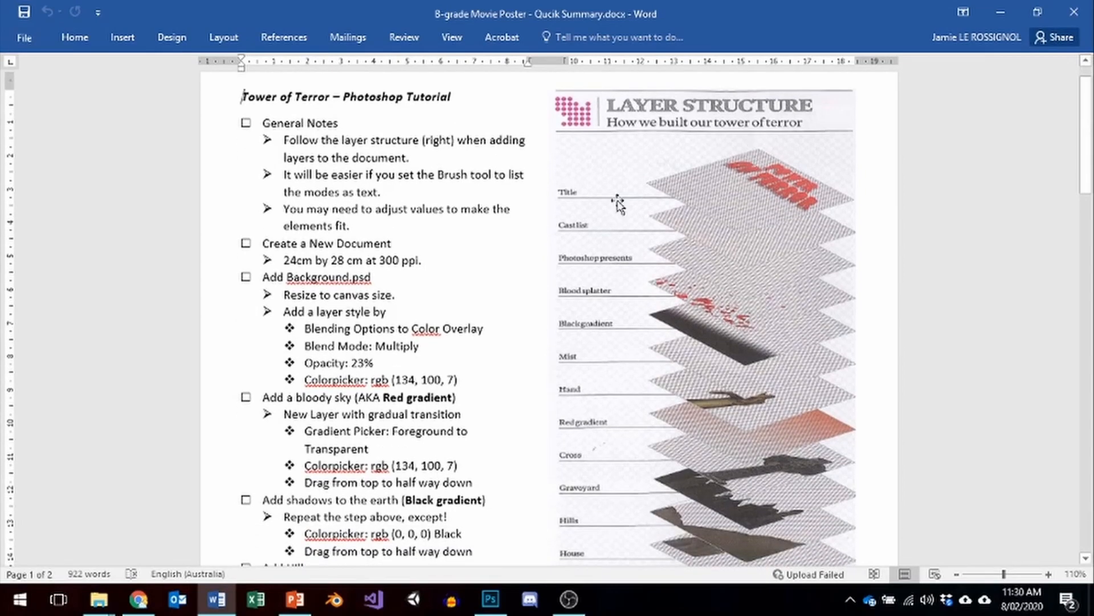
pyautogui.scroll(-3, 620, 415)
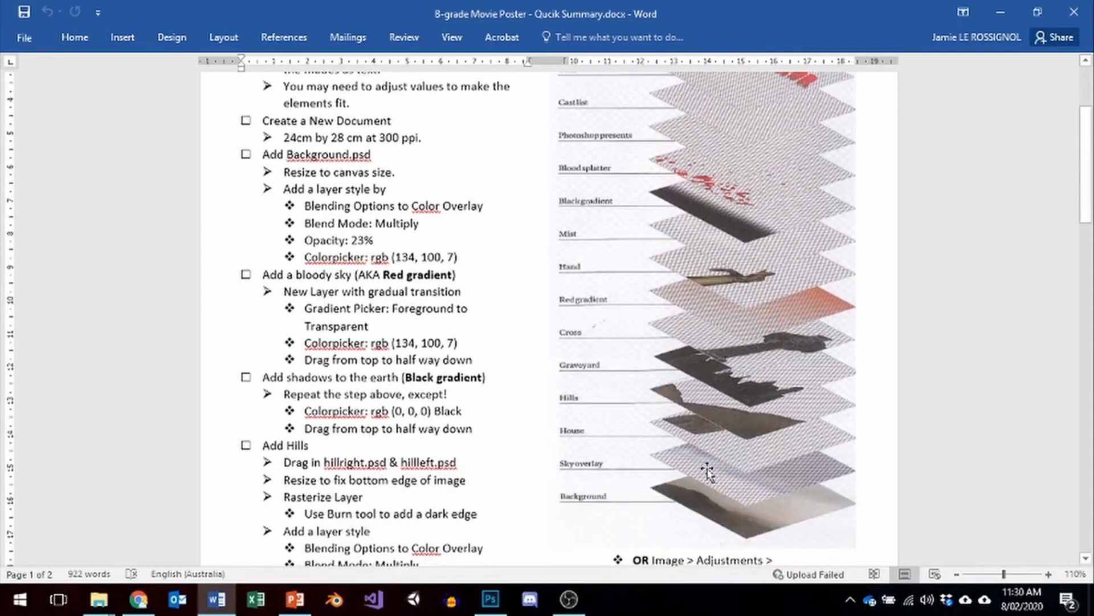
pyautogui.scroll(1, 641, 459)
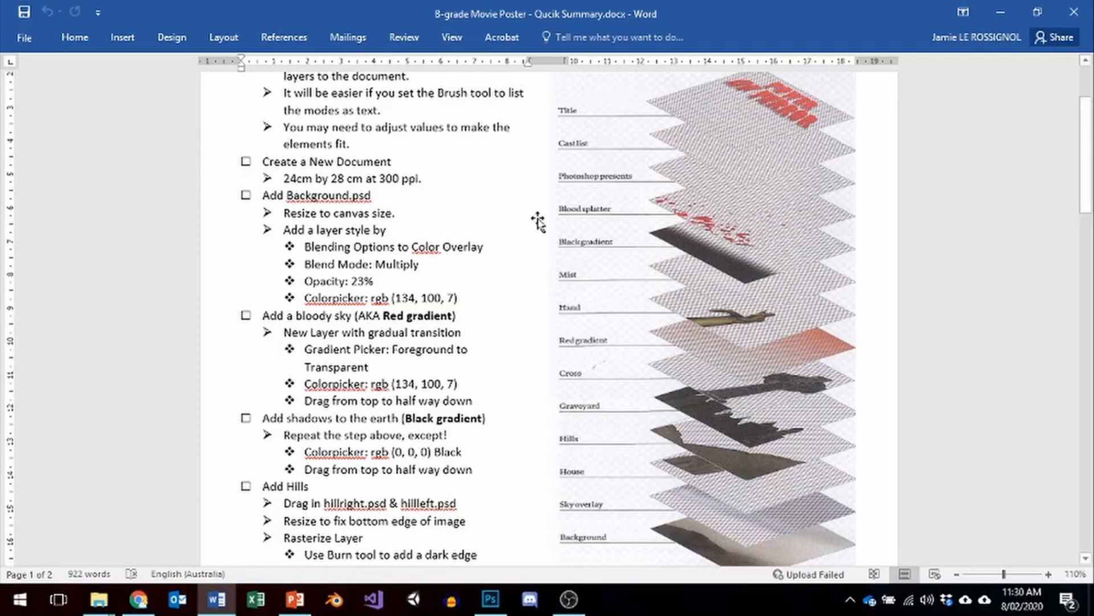
pyautogui.scroll(2, 410, 256)
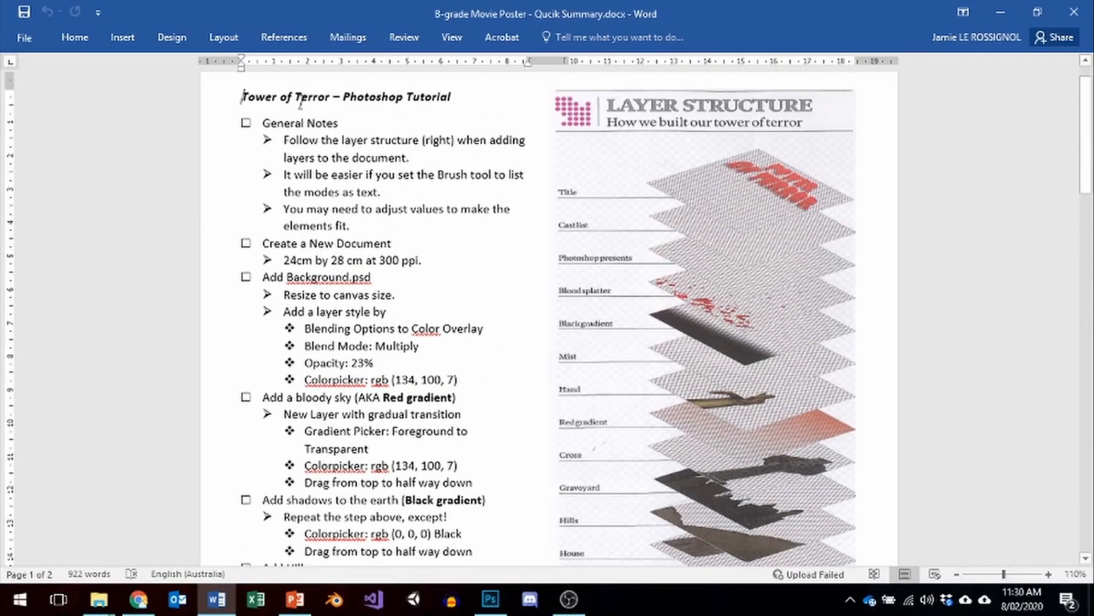
# Skim the remaining checklist instructions across both pages of the summary document, dismissing the upload warning.
pyautogui.scroll(-11, 288, 148)
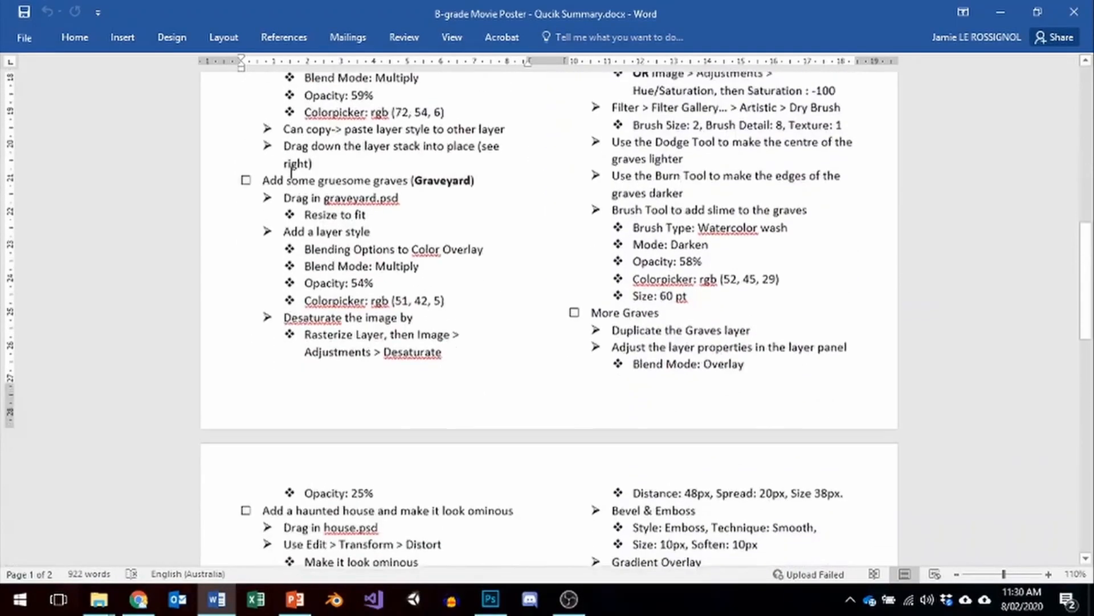
pyautogui.scroll(-10, 291, 171)
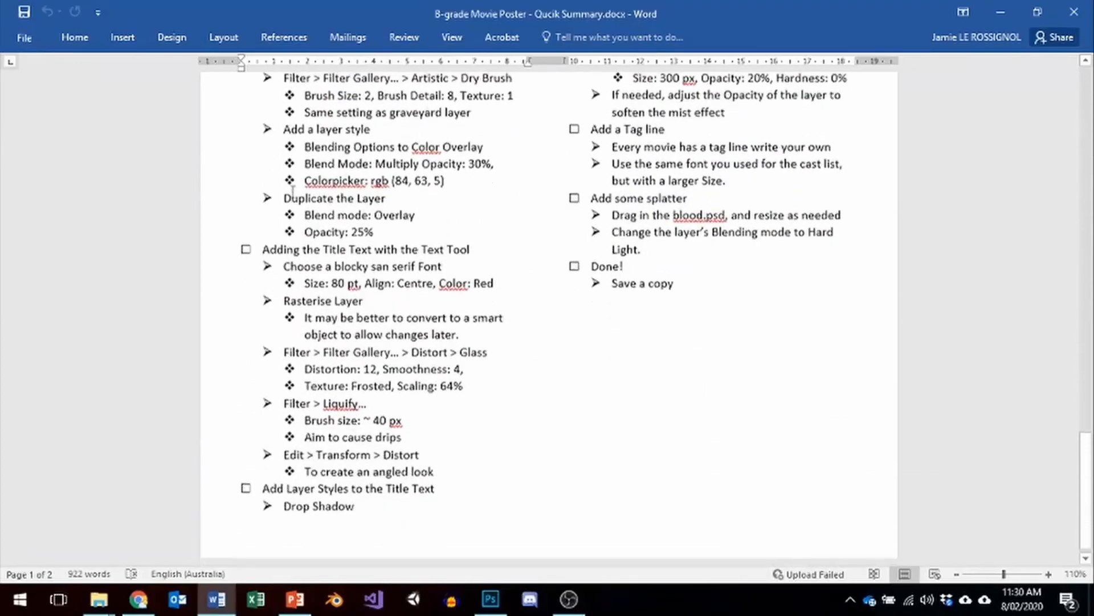
pyautogui.scroll(10, 293, 191)
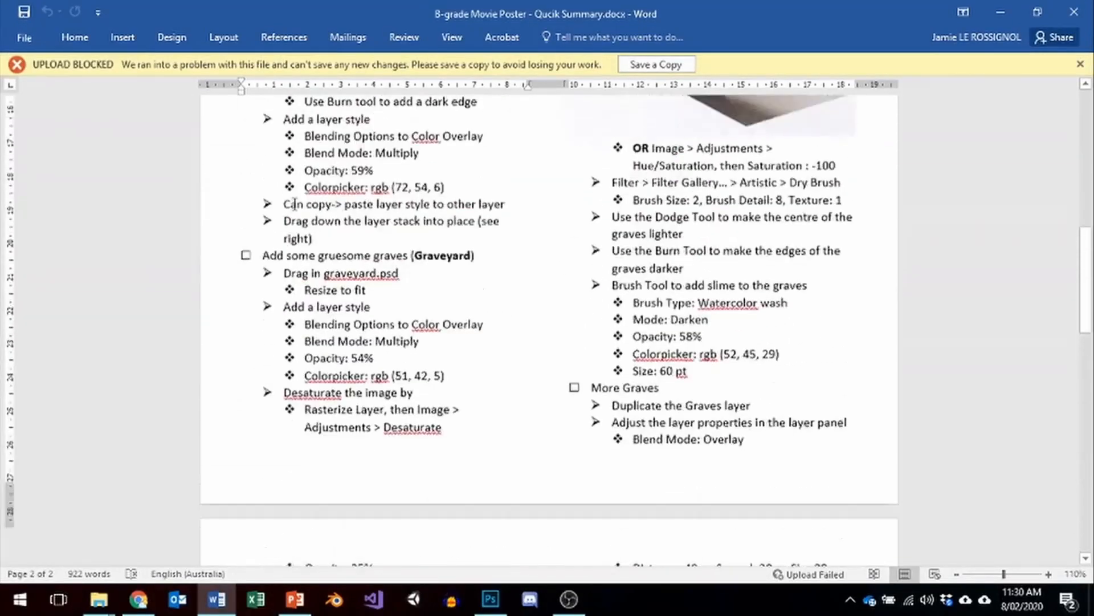
pyautogui.scroll(5, 293, 204)
pyautogui.click(1081, 64)
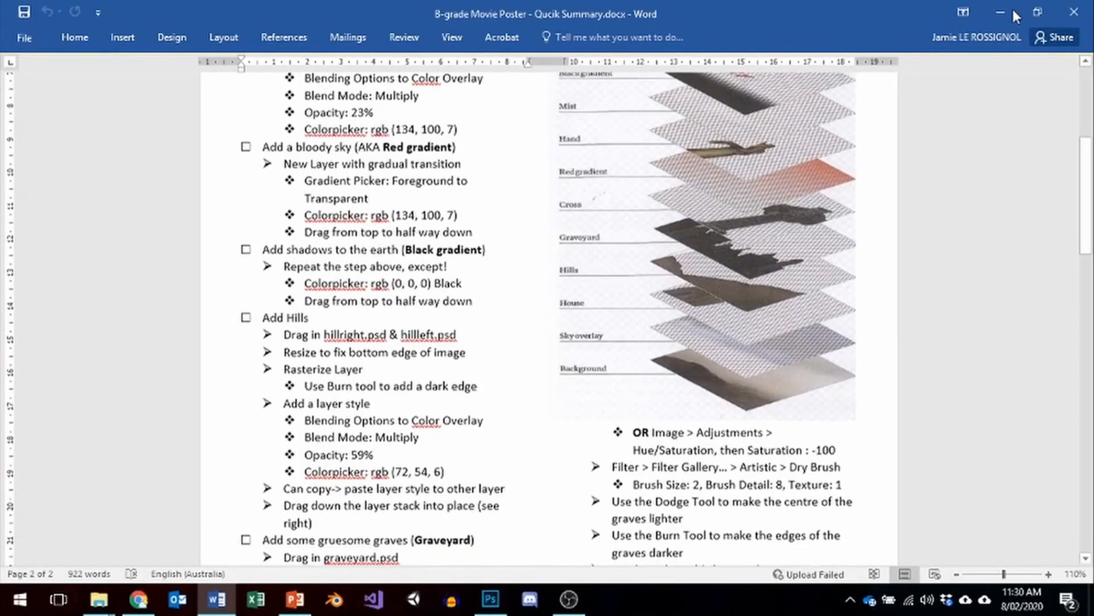
# Minimize the Word and PowerPoint windows to return to Photoshop and view the top of the example poster's layer stack.
pyautogui.click(1014, 17)
pyautogui.click(1001, 13)
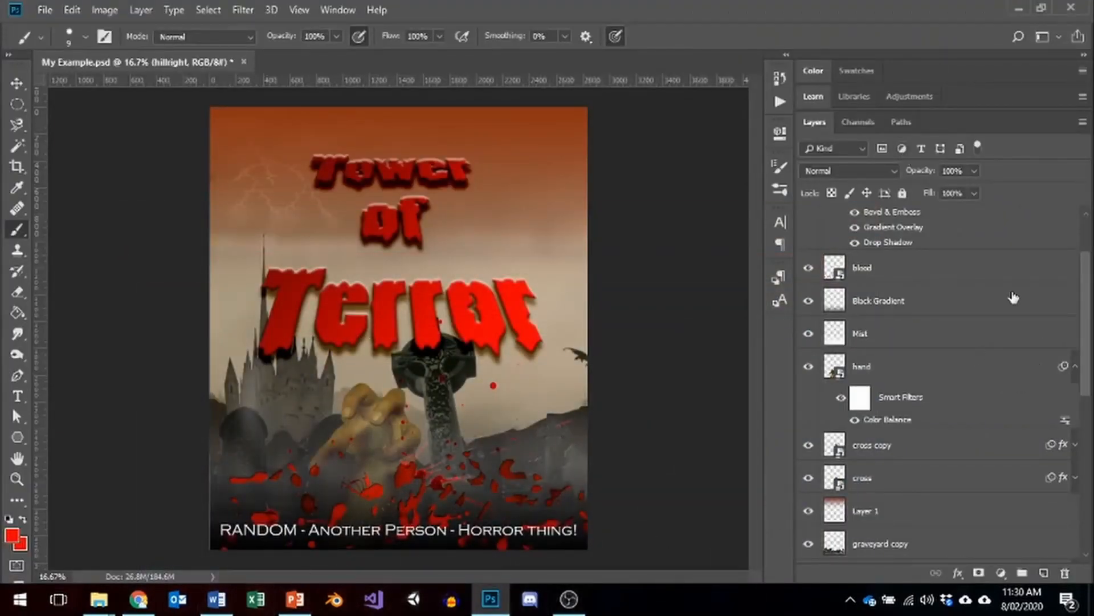
pyautogui.moveTo(1088, 386); pyautogui.dragTo(1067, 283)
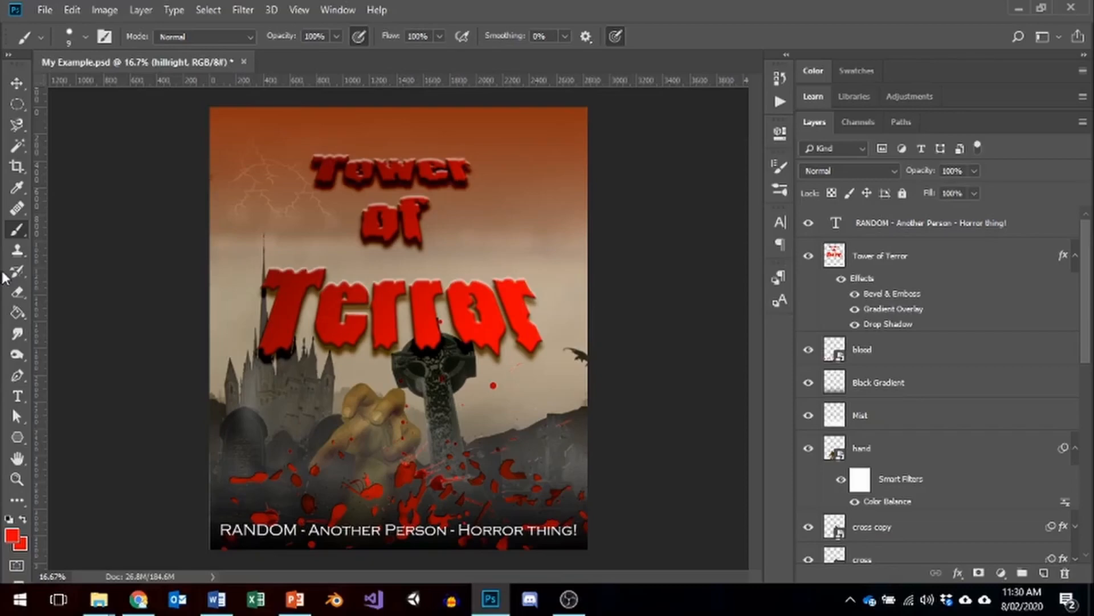
# Look over the source image files in the 2 - B-Grade Movie Poster folder and return to Photoshop.
pyautogui.moveTo(100, 599)
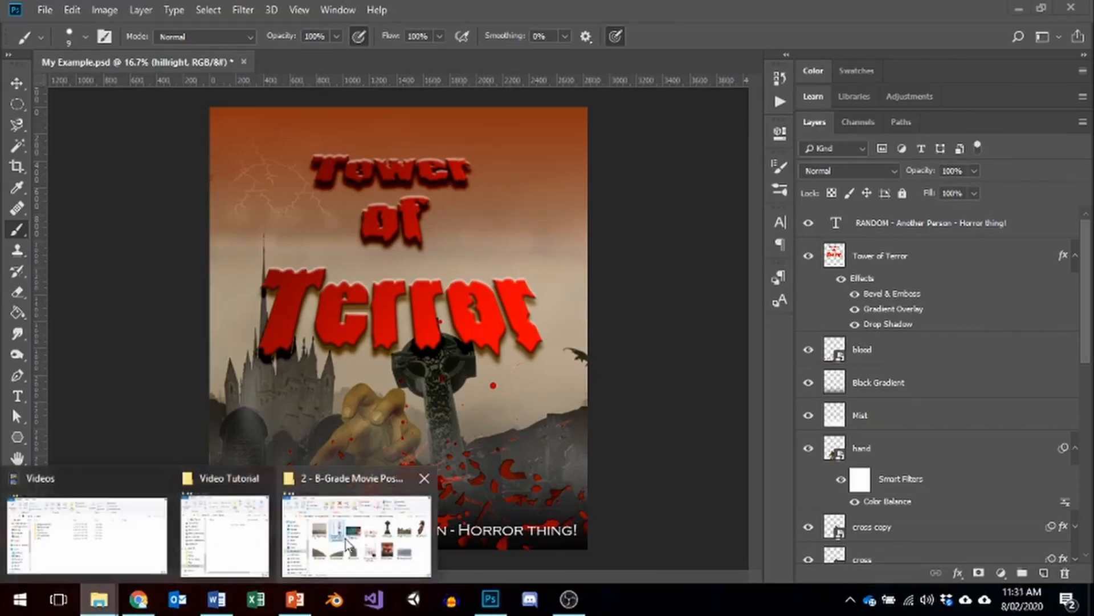
pyautogui.click(346, 544)
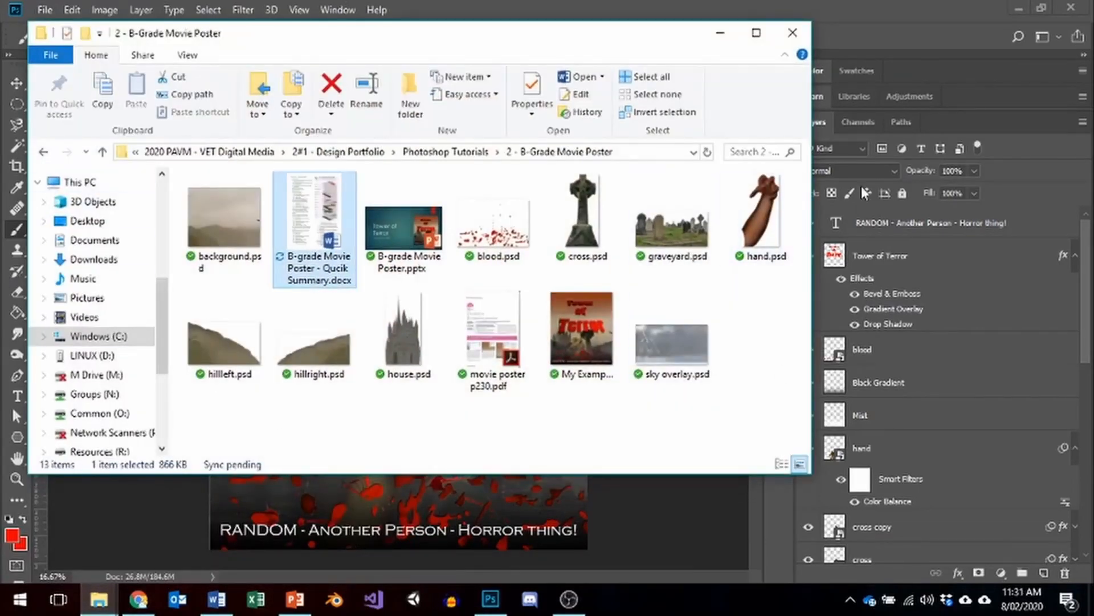
pyautogui.click(723, 487)
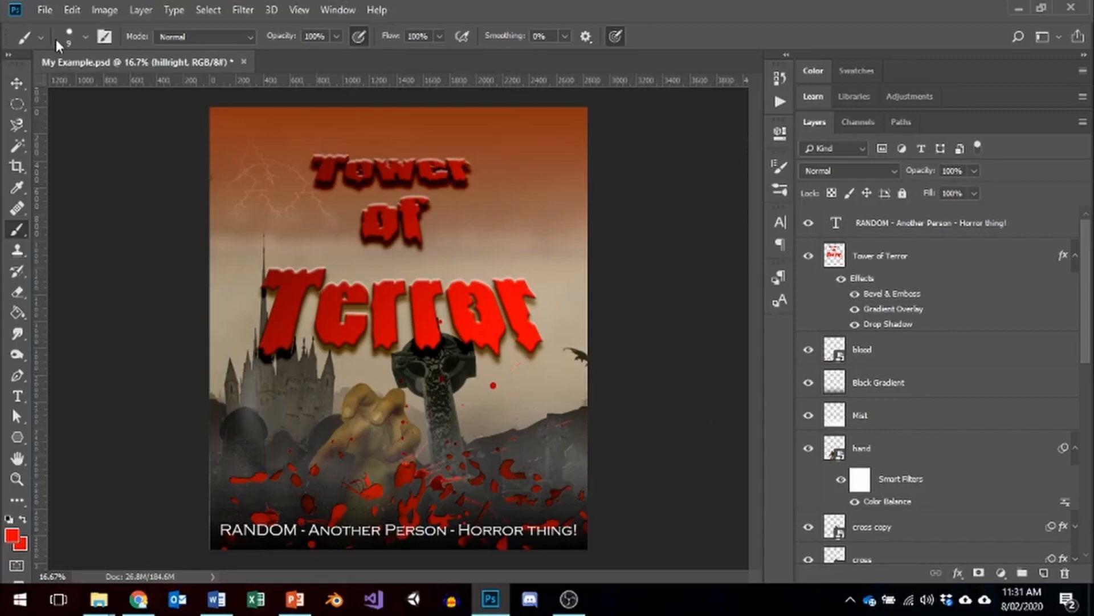
pyautogui.click(49, 15)
pyautogui.click(81, 43)
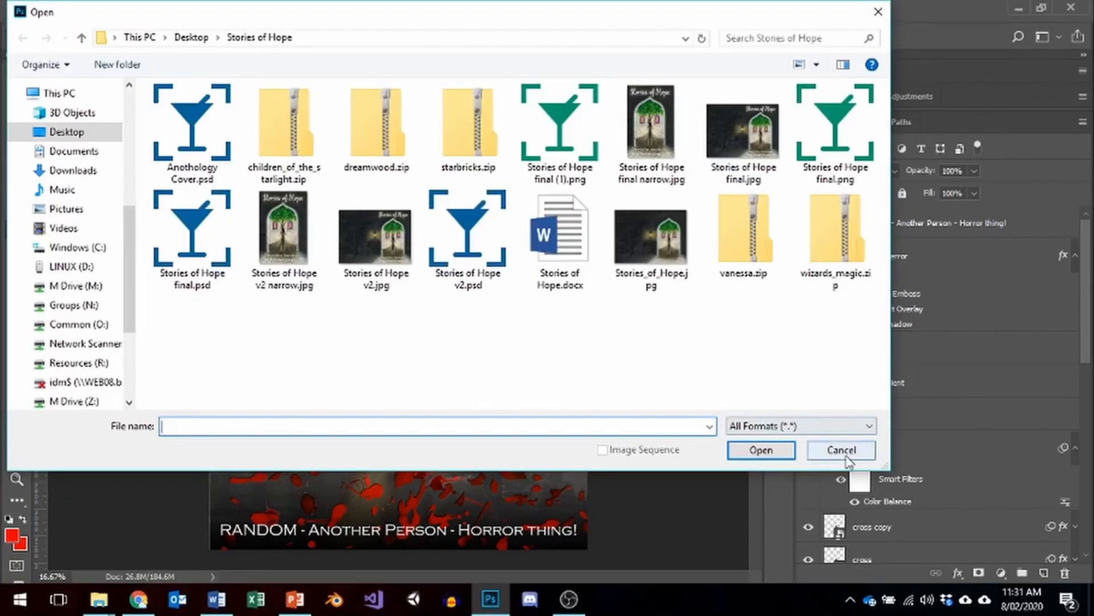
pyautogui.click(844, 452)
# Start a new document with units in centimeters, a width of 24 and a height of 28.
pyautogui.click(46, 11)
pyautogui.click(75, 29)
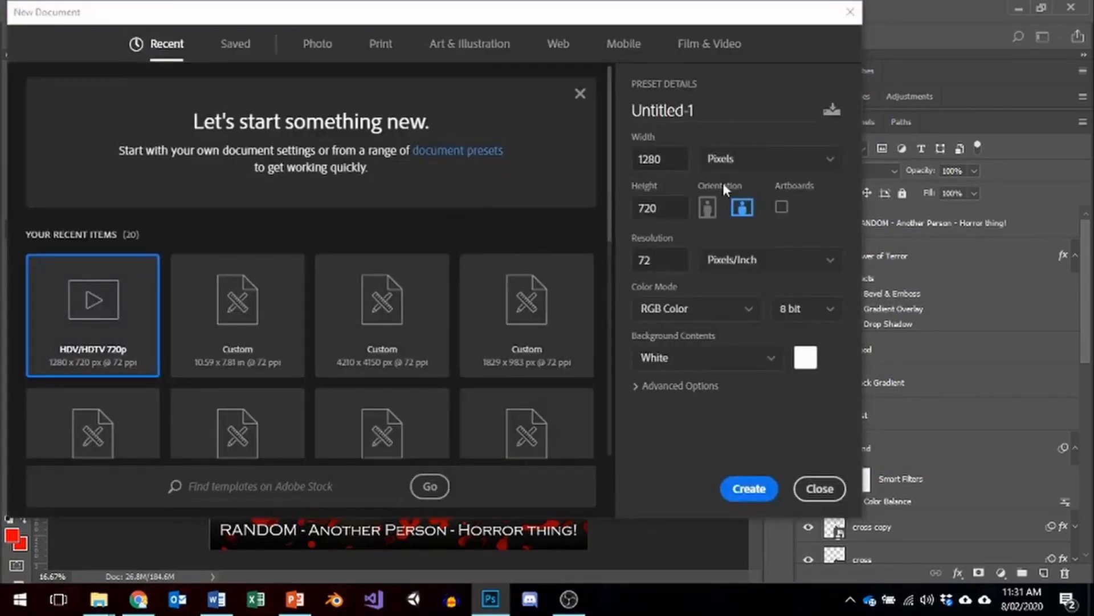
pyautogui.click(781, 160)
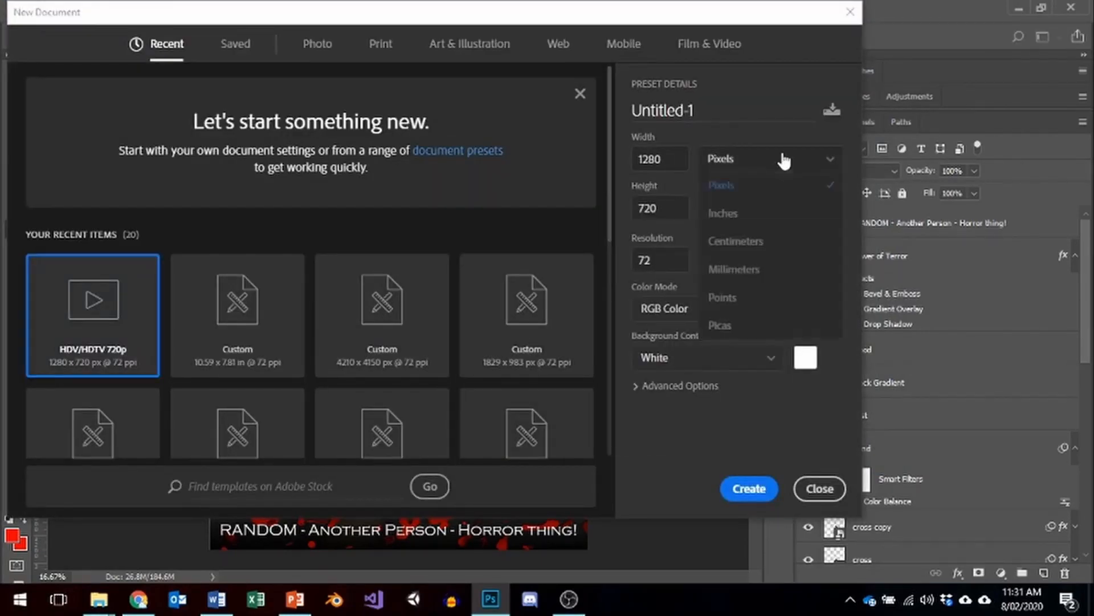
pyautogui.click(758, 239)
pyautogui.click(676, 164)
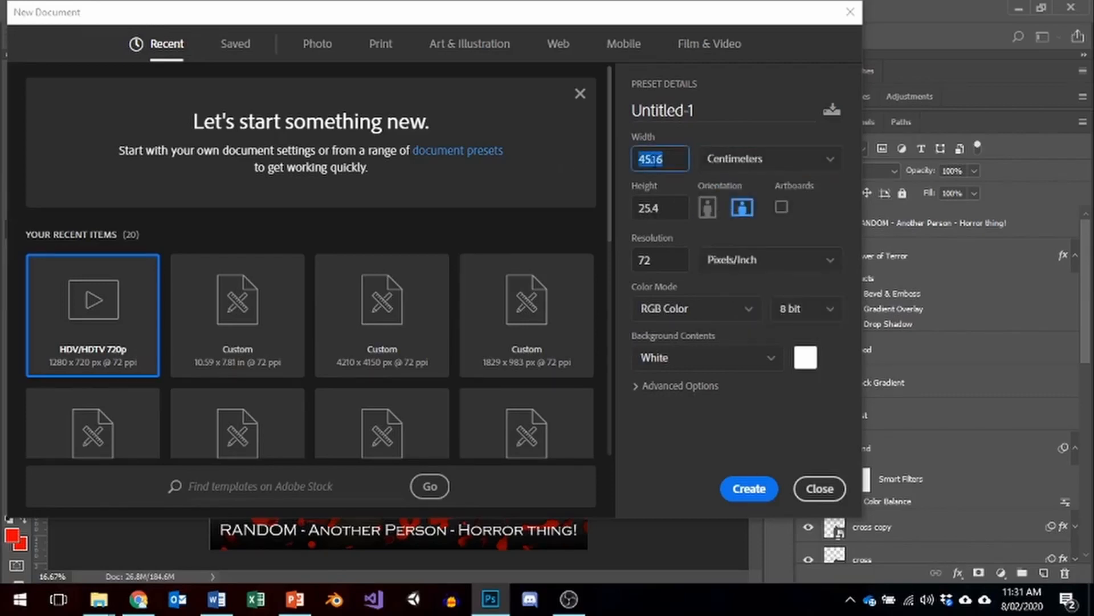
pyautogui.write('24')
pyautogui.press('Tab')
pyautogui.write('2')
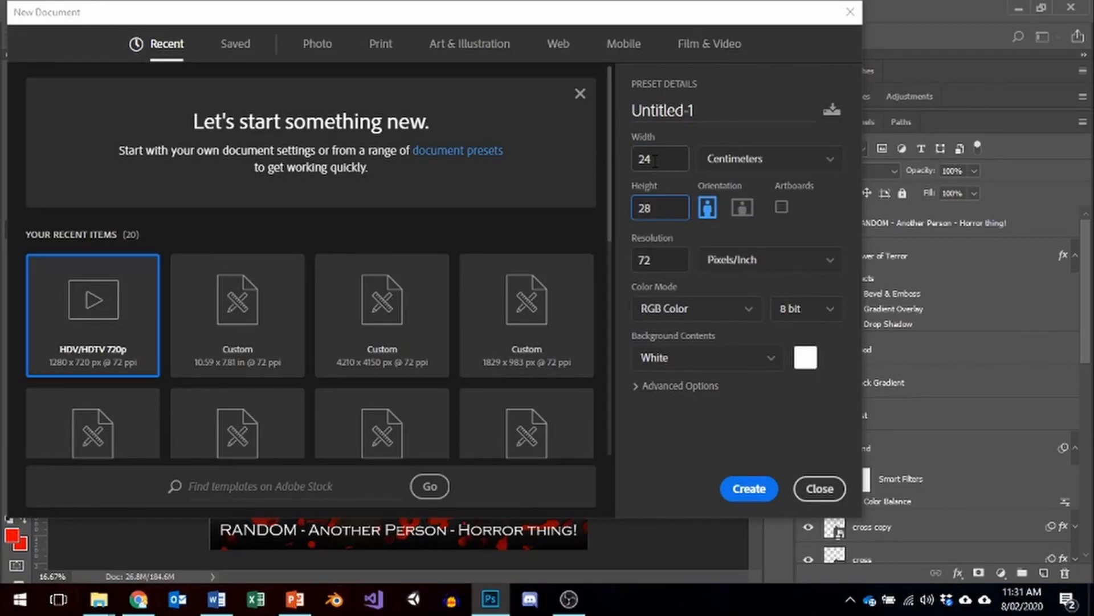
# Set the new document's resolution to 300 pixels/inch and create it.
pyautogui.click(657, 260)
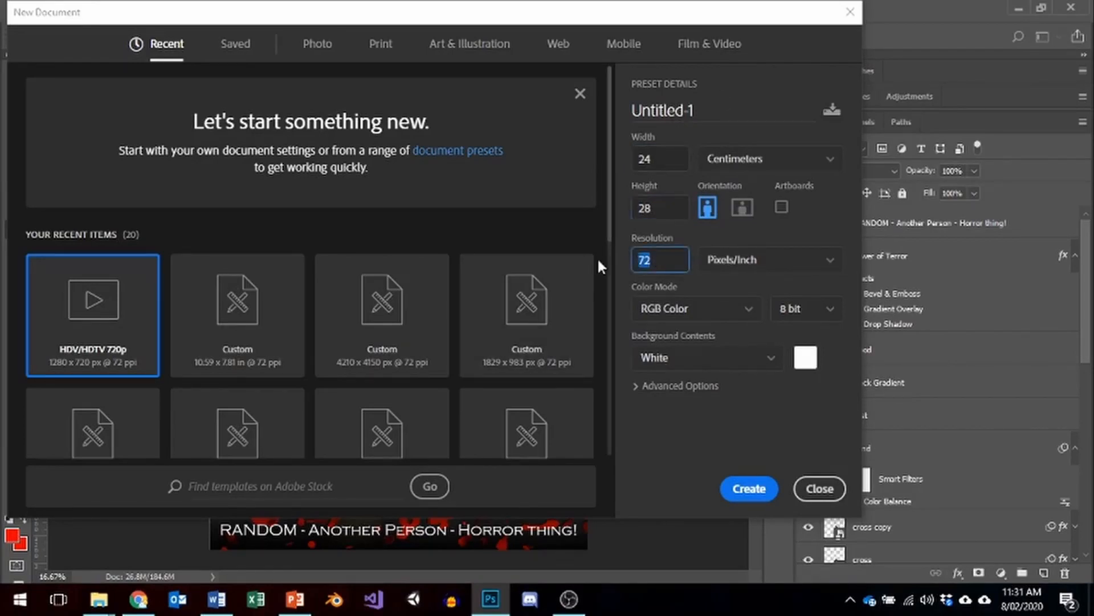
pyautogui.write('300')
pyautogui.click(760, 490)
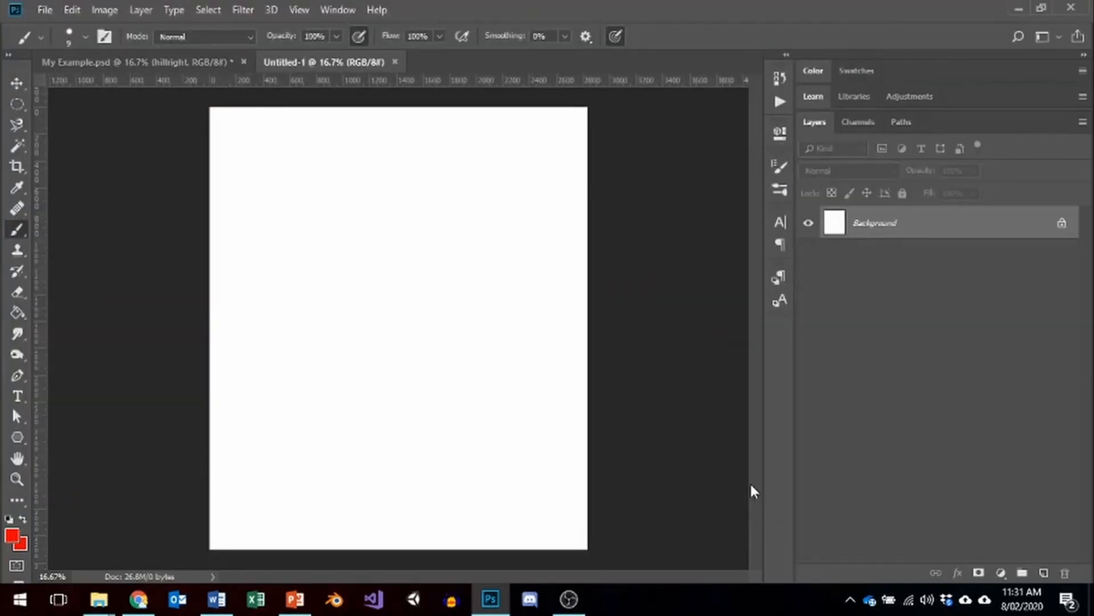
# Place background.psd from the 2 - B-Grade Movie Poster folder onto the new blank canvas.
pyautogui.moveTo(98, 598)
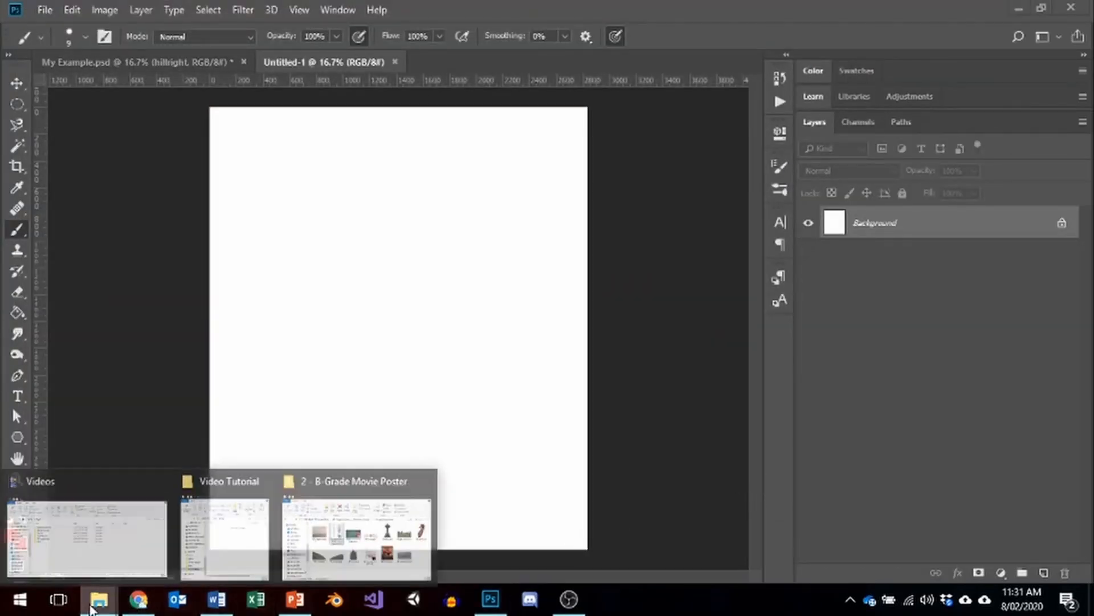
pyautogui.click(382, 529)
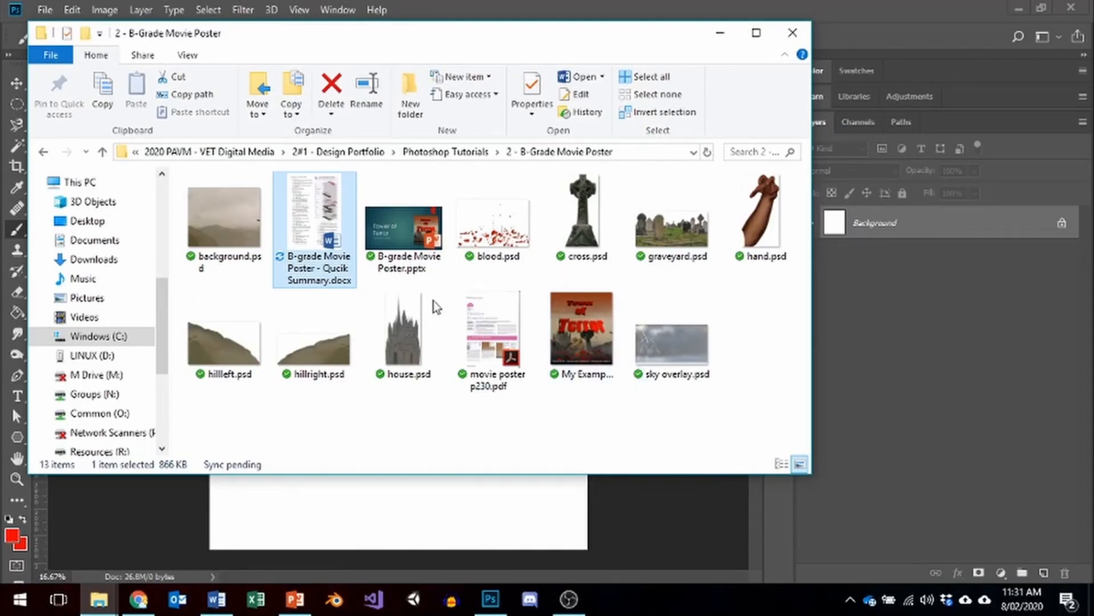
pyautogui.moveTo(417, 35); pyautogui.dragTo(906, 56)
pyautogui.click(700, 261)
pyautogui.moveTo(699, 261); pyautogui.dragTo(349, 349)
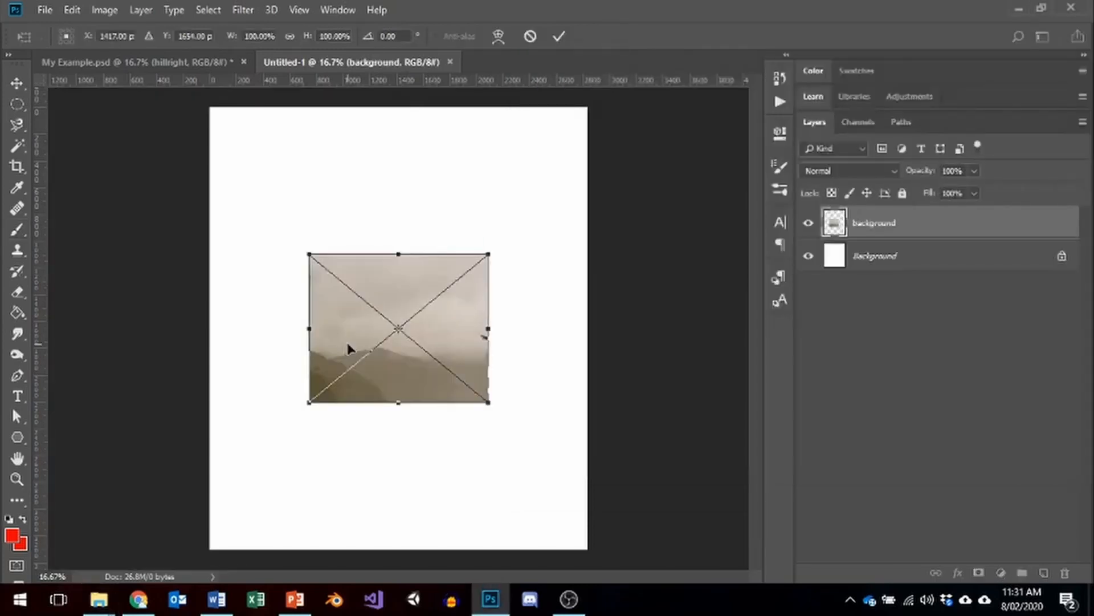
# Stretch the placed background image to fill the whole canvas, commit it, and compare the result with My Example.psd.
pyautogui.moveTo(311, 403); pyautogui.dragTo(212, 546)
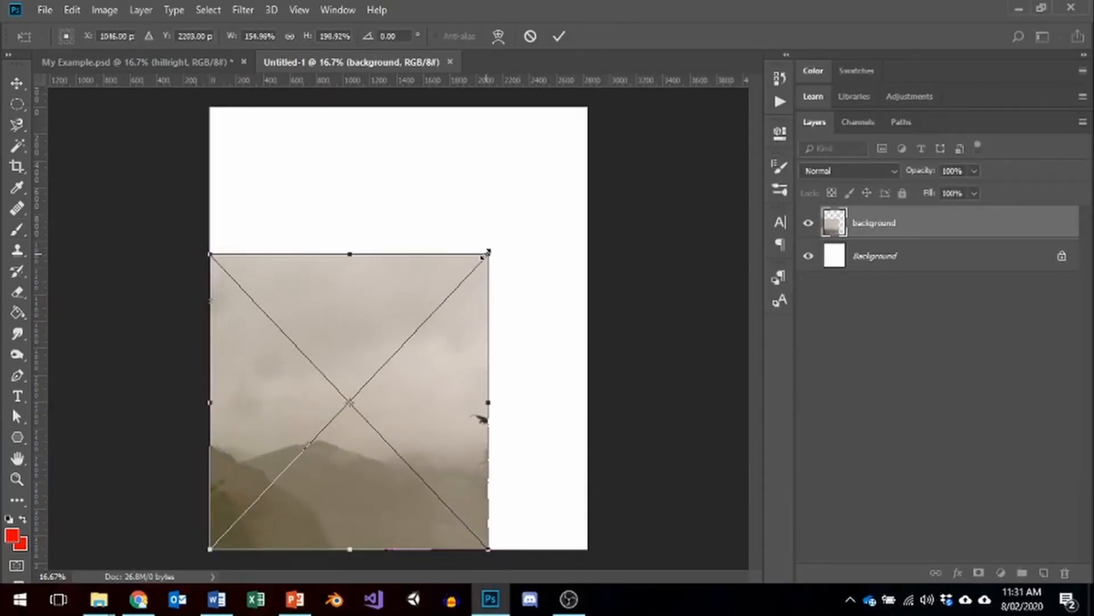
pyautogui.moveTo(488, 254); pyautogui.dragTo(592, 106)
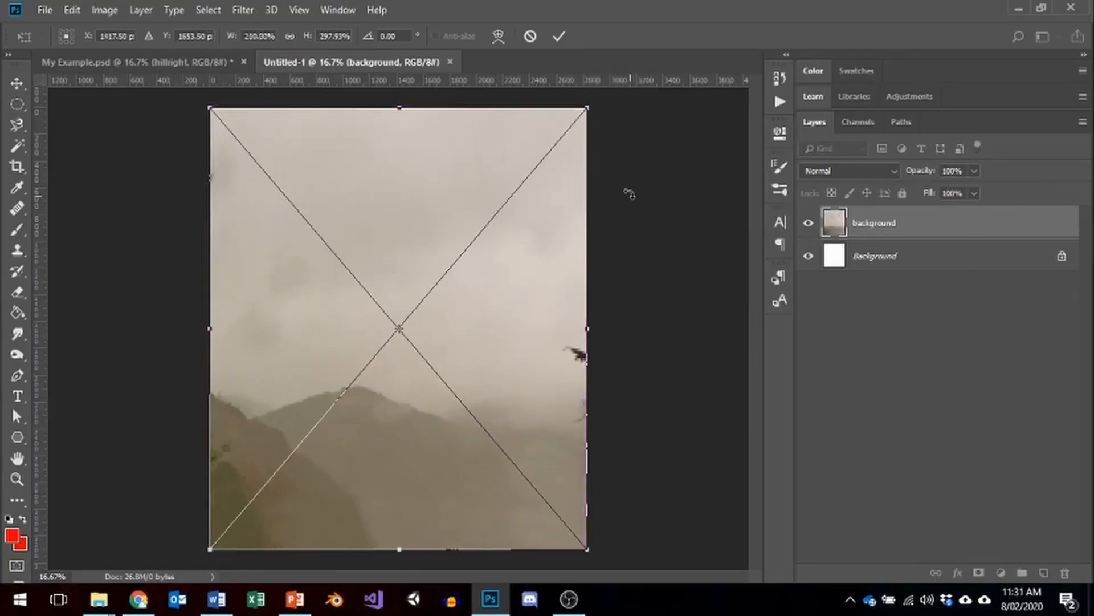
pyautogui.click(559, 38)
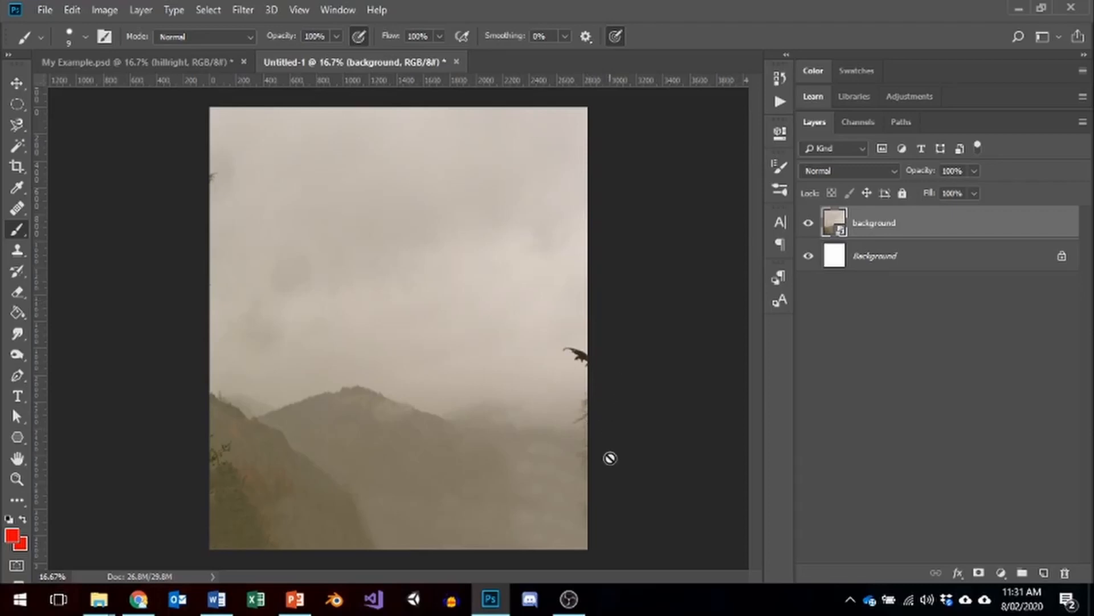
pyautogui.click(171, 59)
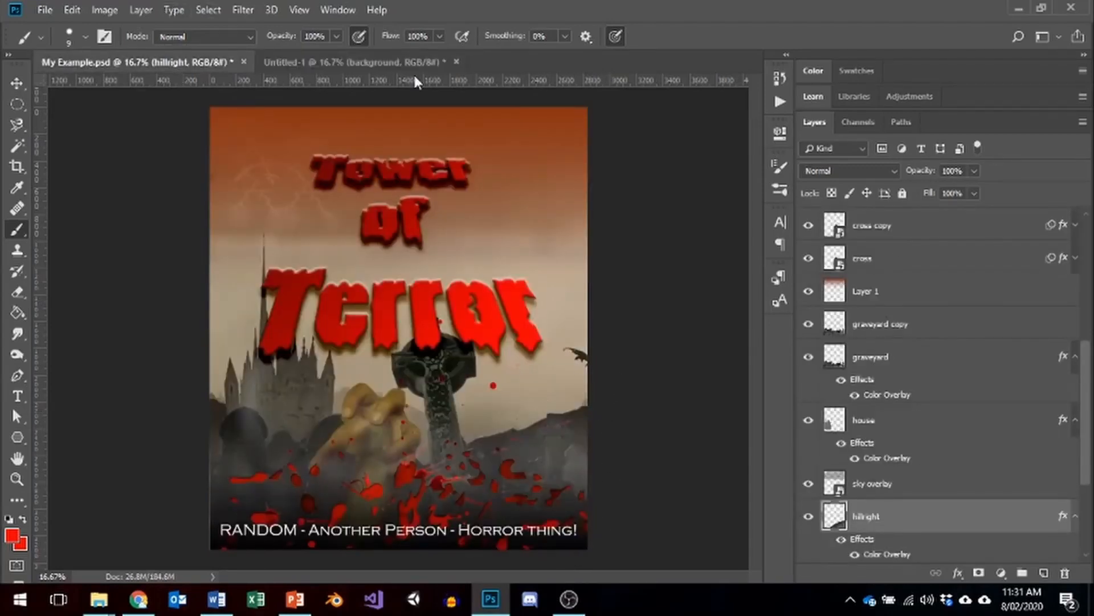
pyautogui.click(365, 61)
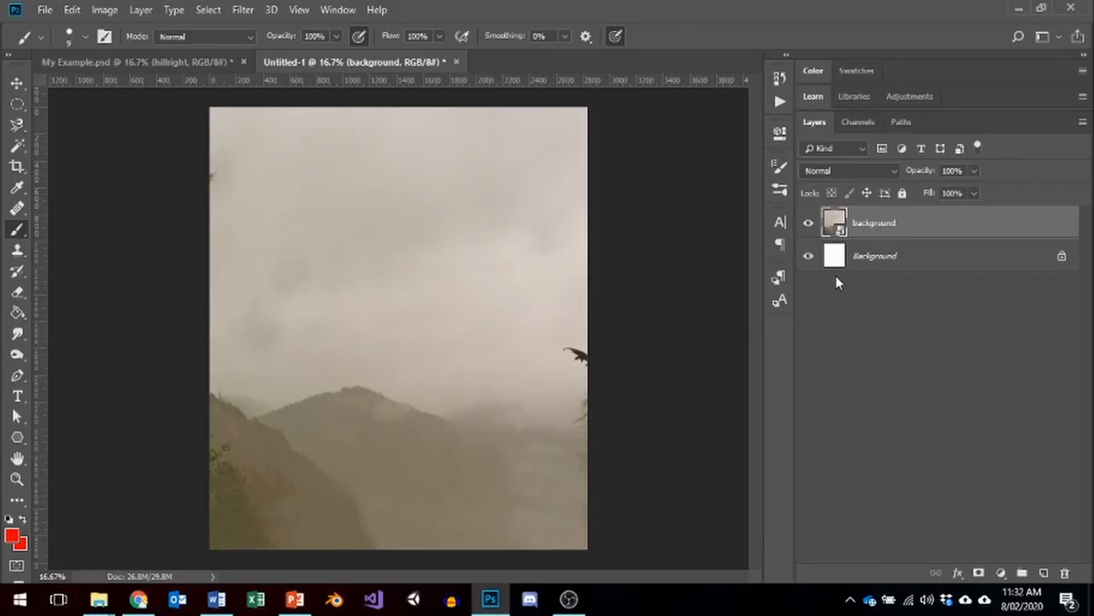
pyautogui.rightClick(836, 226)
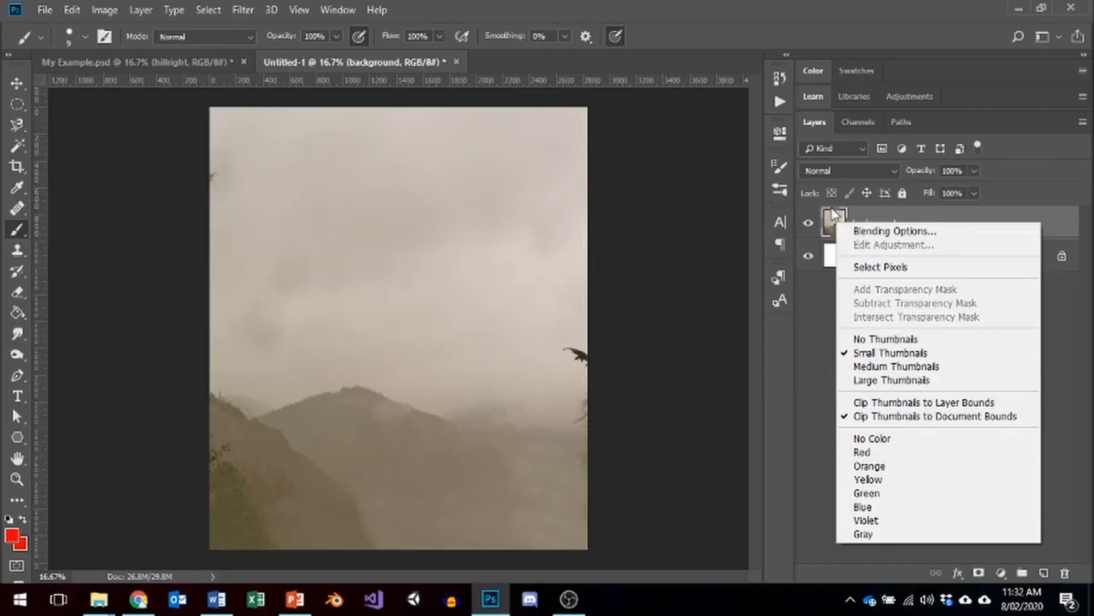
pyautogui.click(819, 301)
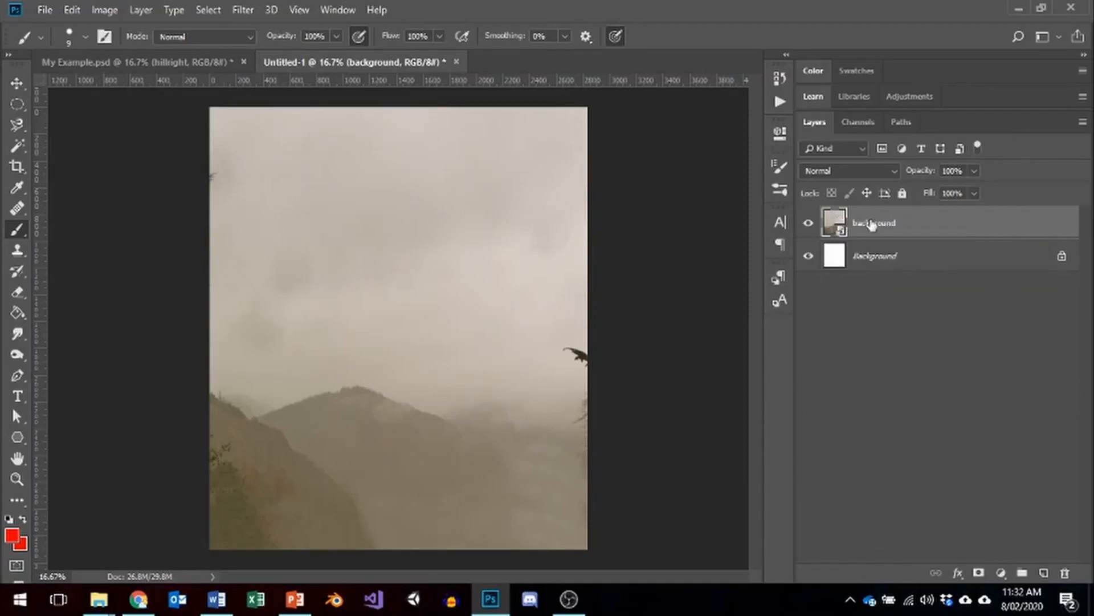
pyautogui.rightClick(836, 223)
pyautogui.rightClick(902, 213)
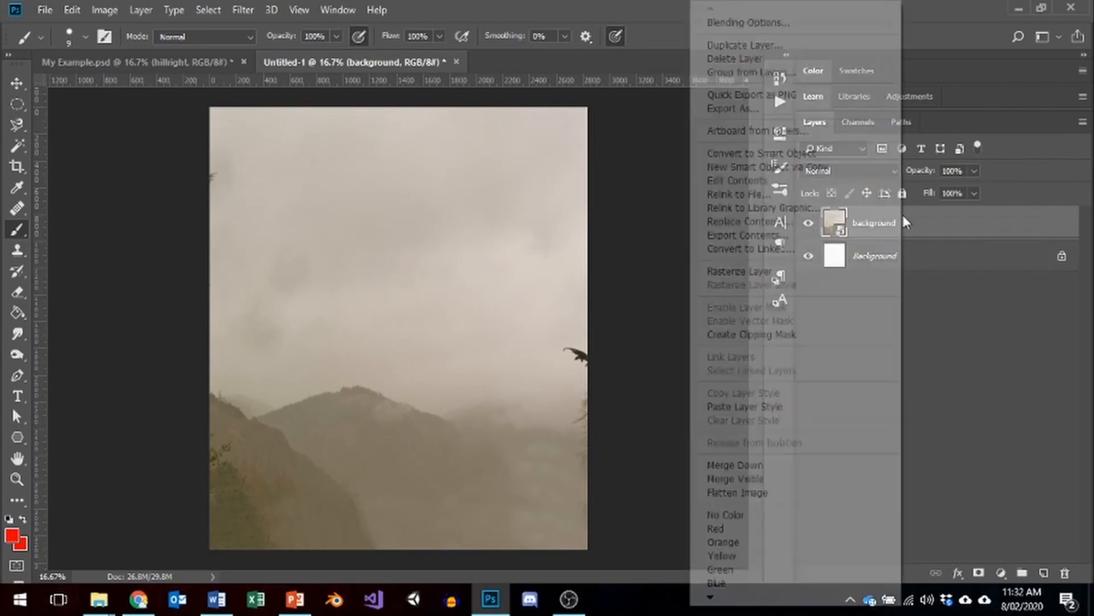
pyautogui.rightClick(1054, 211)
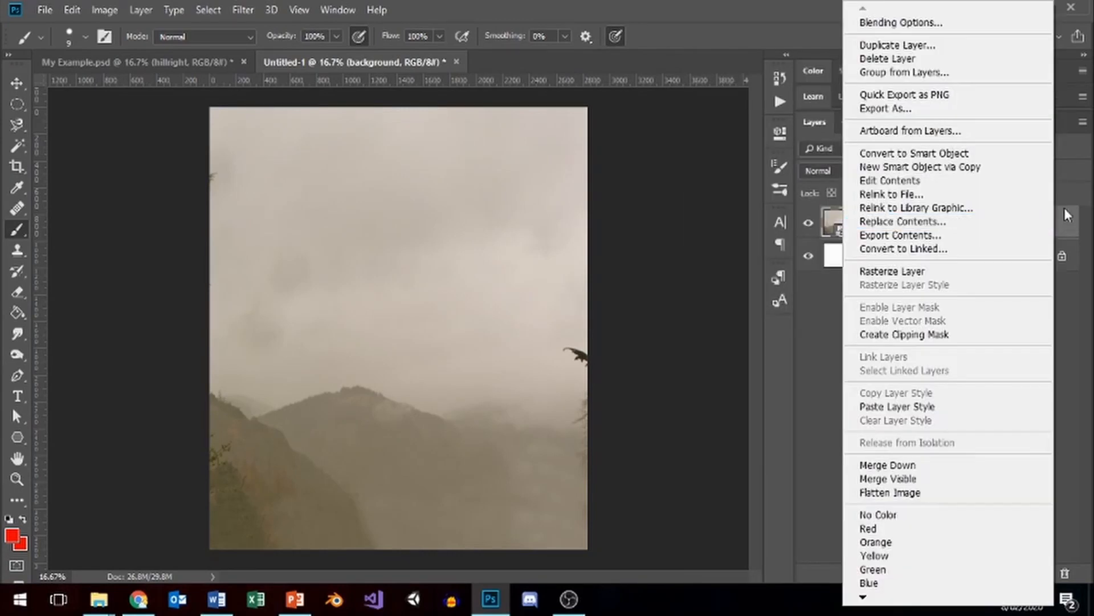
pyautogui.click(1062, 258)
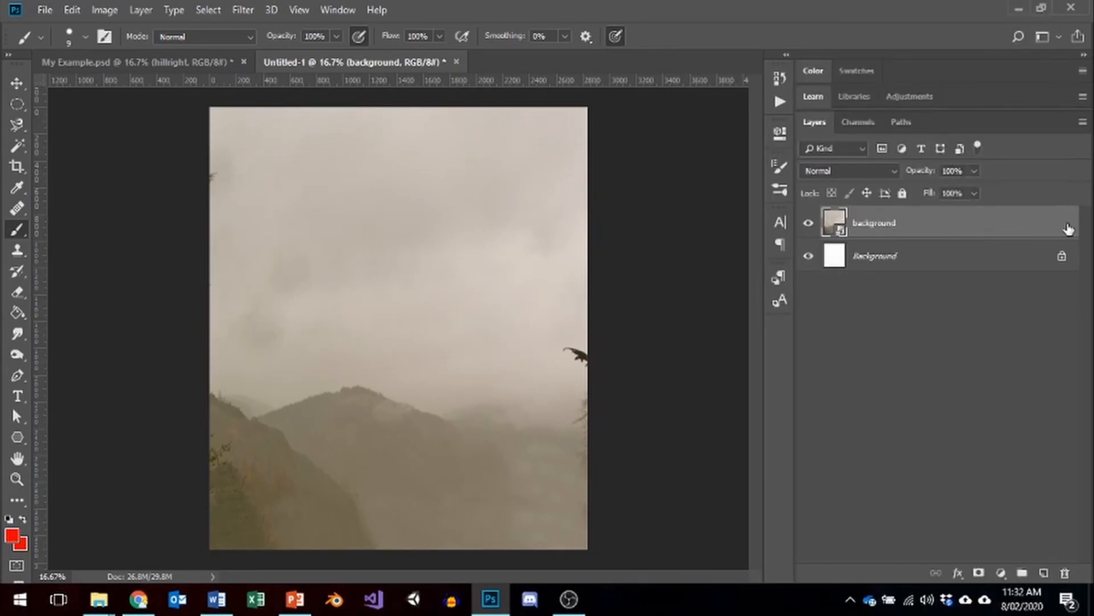
# Add a Color Overlay to the placed background layer with the Multiply blend mode and 23% opacity.
pyautogui.rightClick(836, 222)
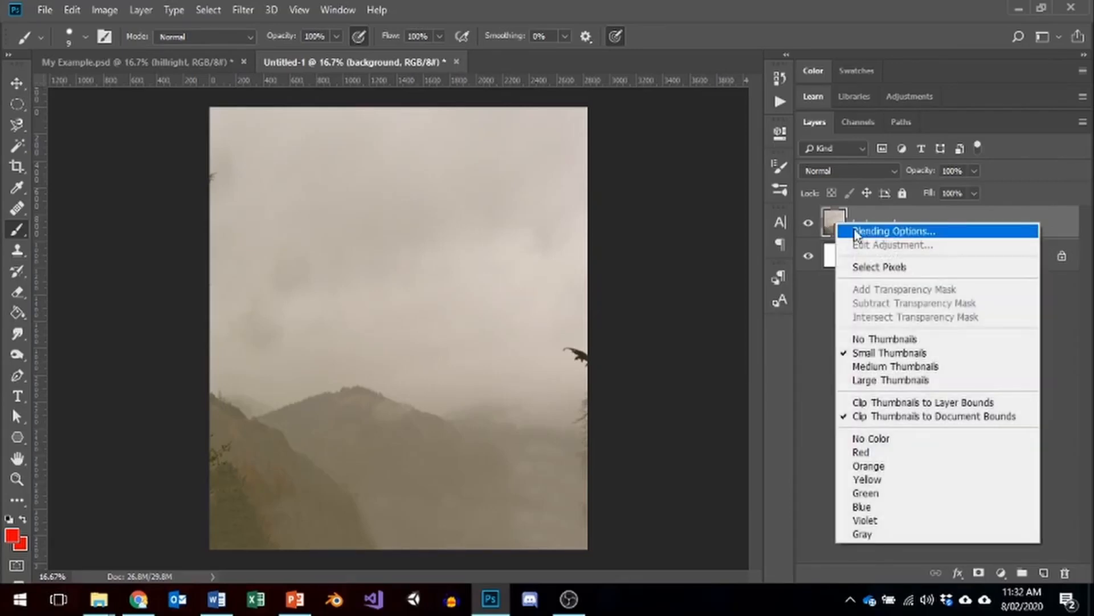
pyautogui.click(860, 231)
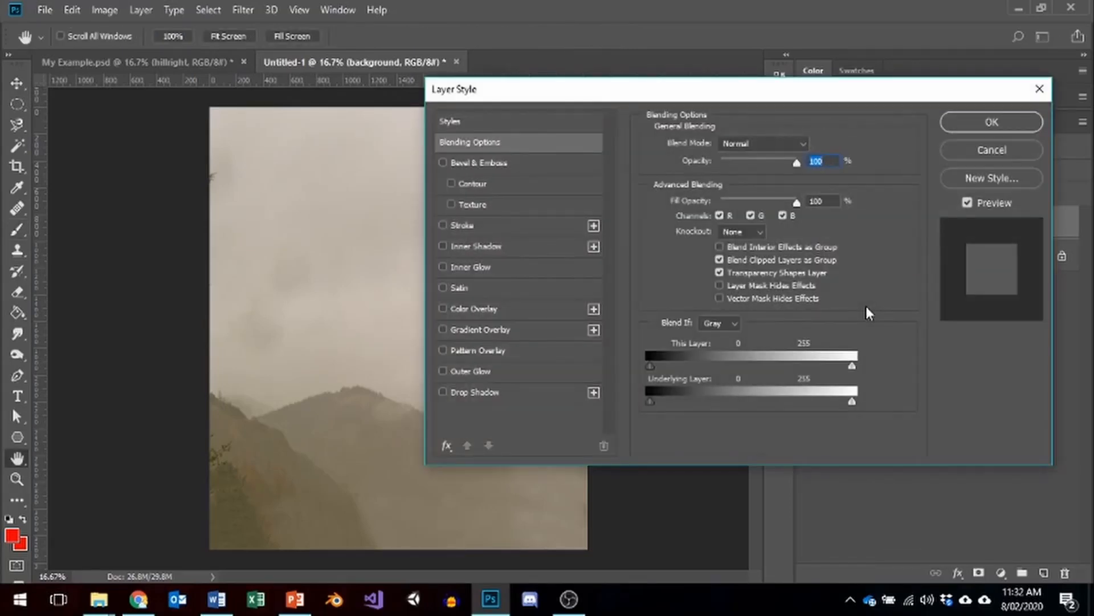
pyautogui.click(478, 308)
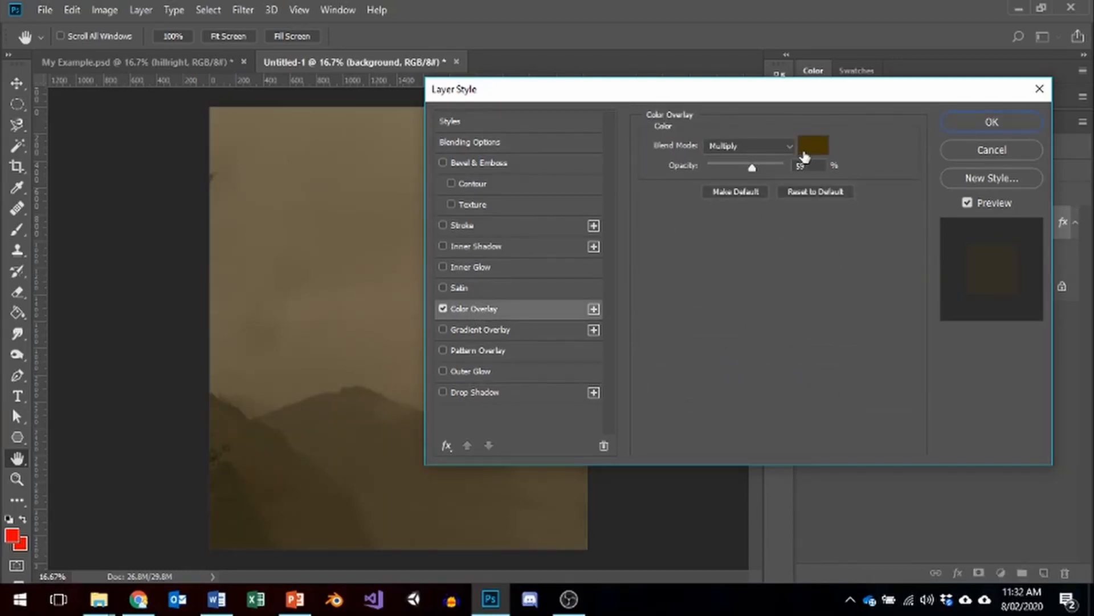
pyautogui.click(742, 145)
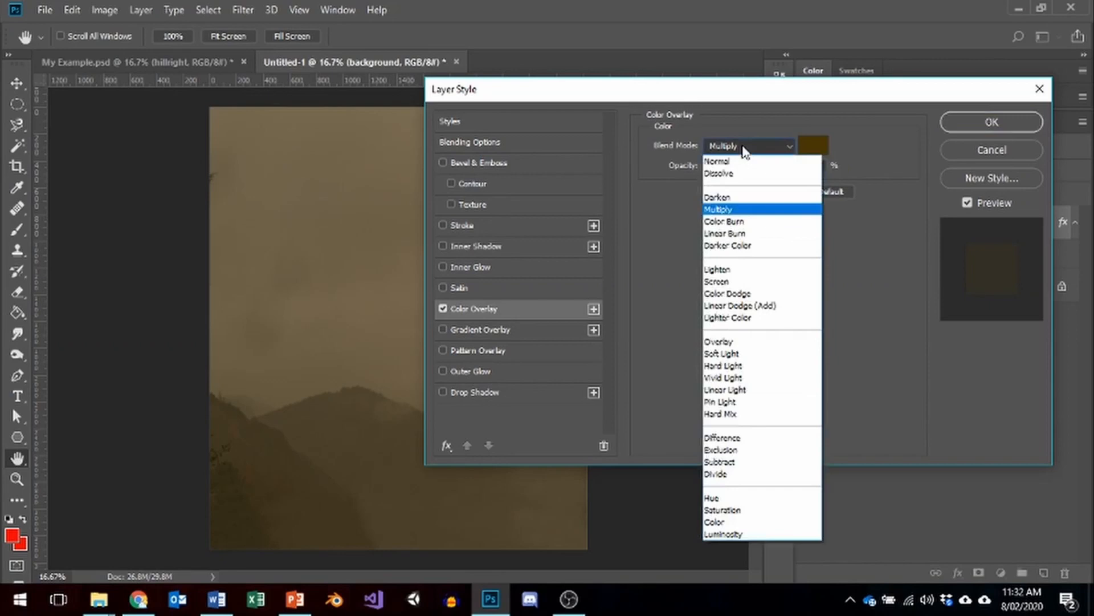
pyautogui.click(727, 213)
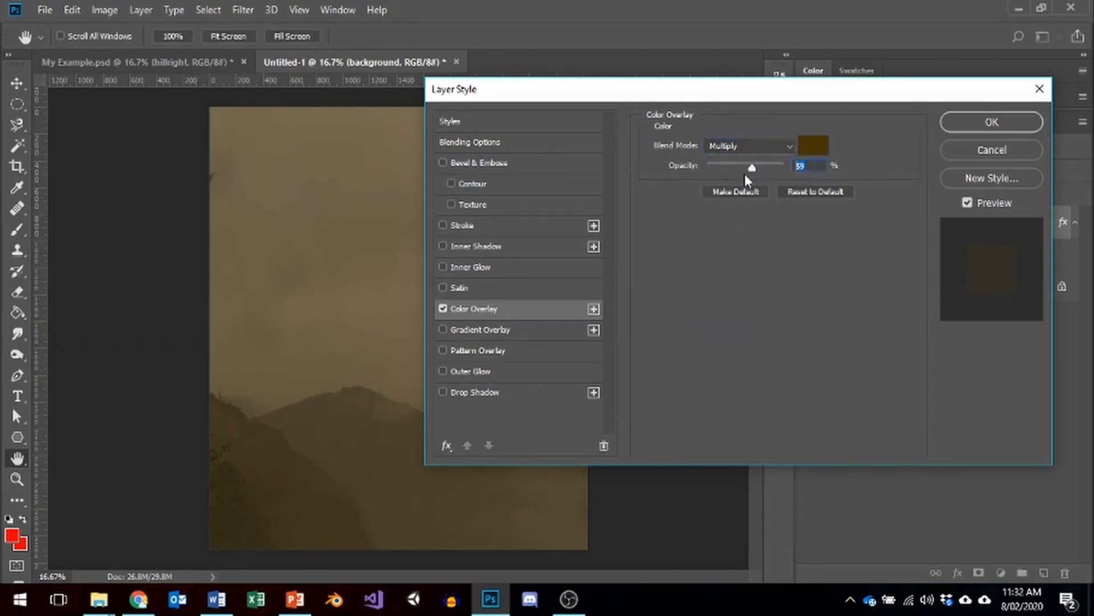
pyautogui.write('23')
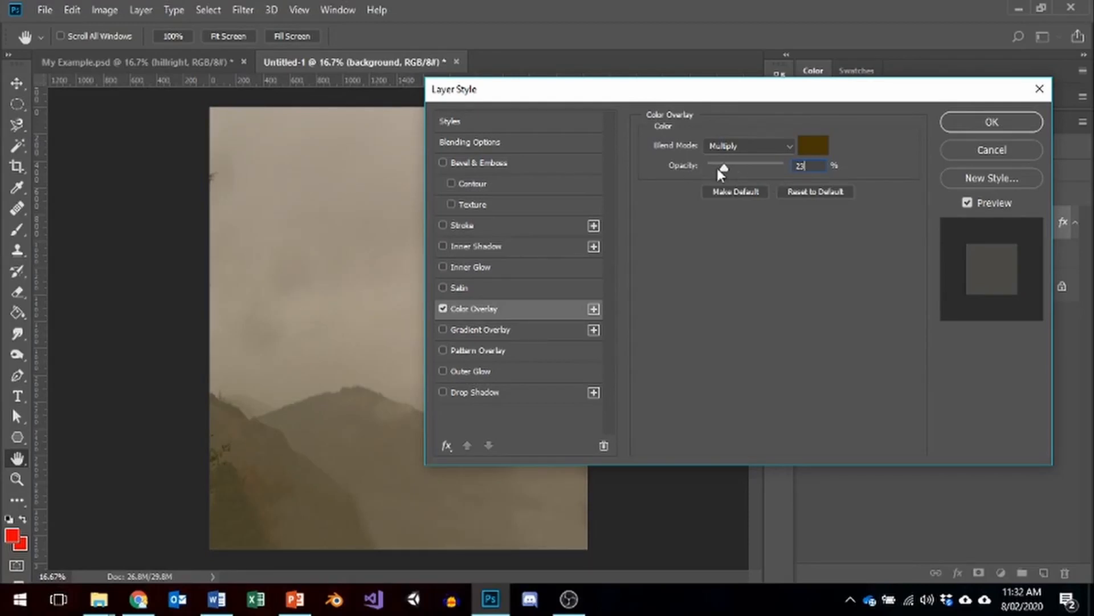
# Set the overlay colour to RGB 134, 100, 7 and apply the layer style.
pyautogui.click(817, 147)
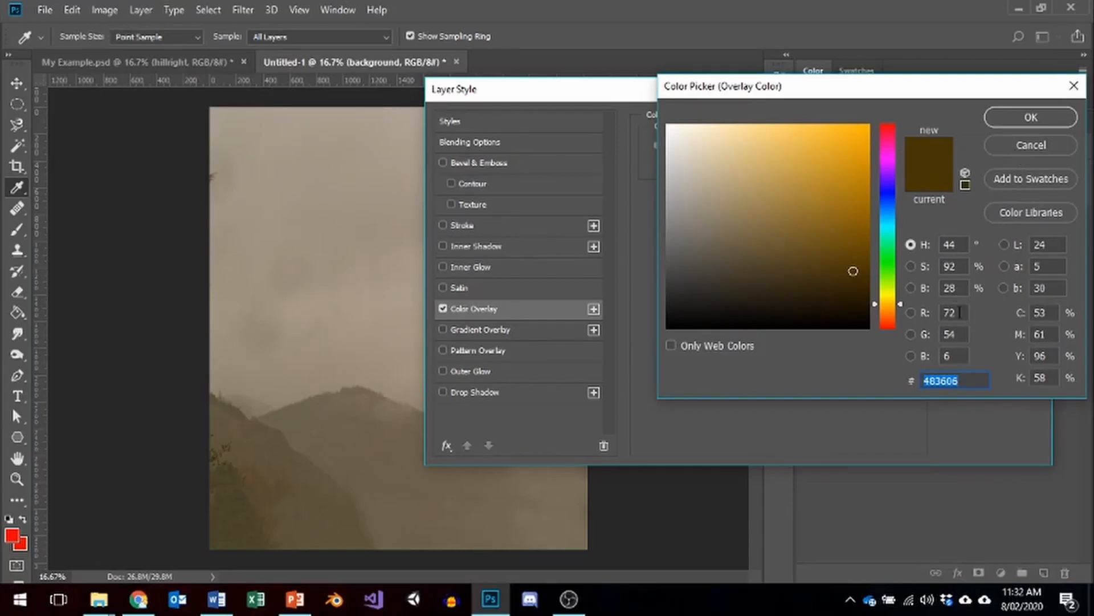
pyautogui.click(951, 313)
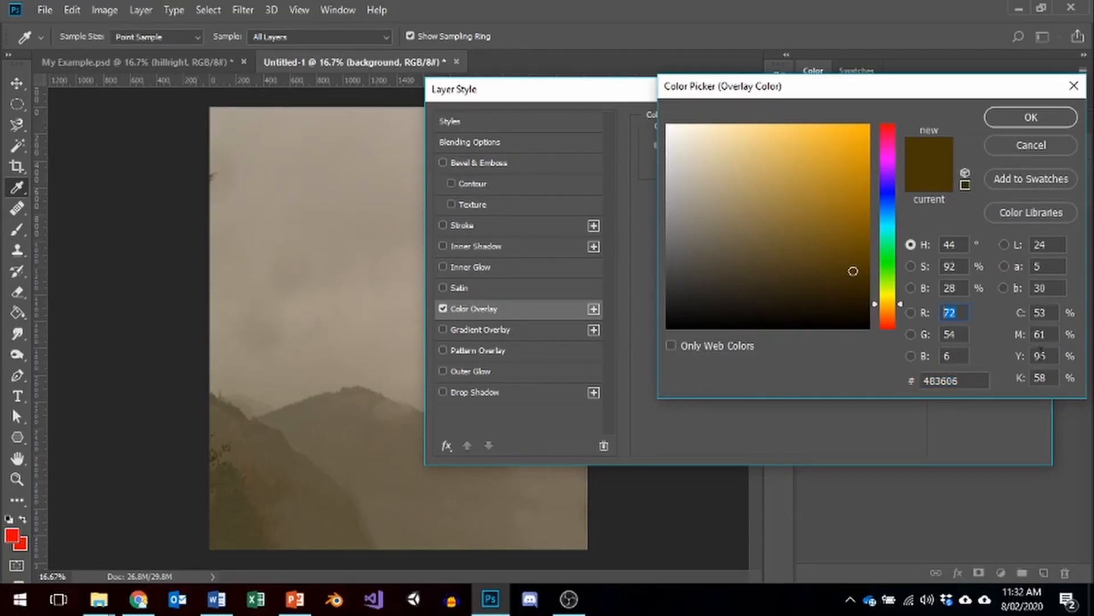
pyautogui.write('134')
pyautogui.press('Tab')
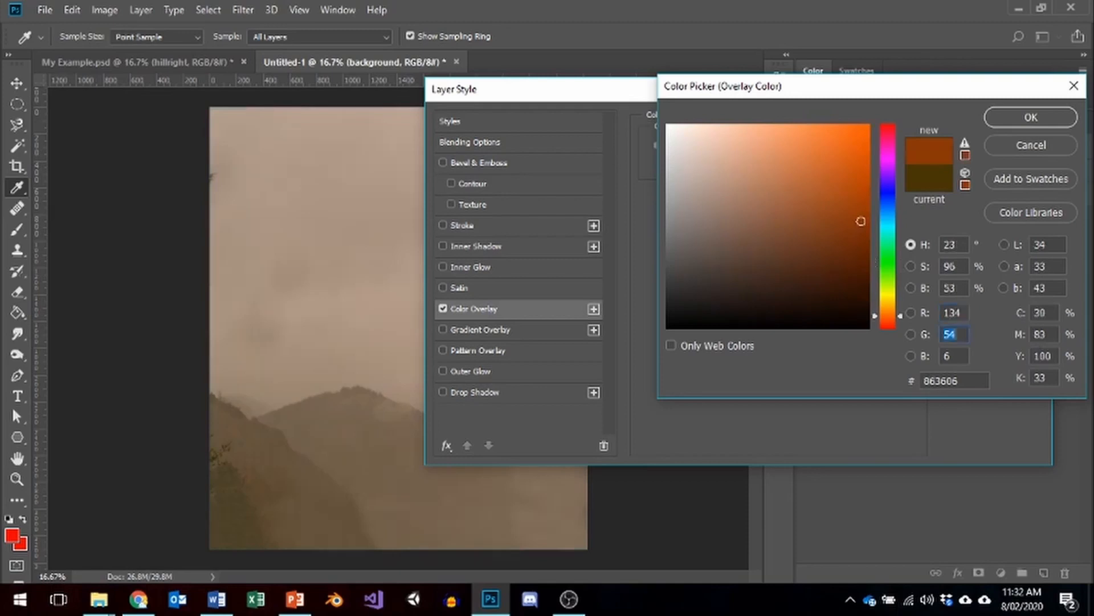
pyautogui.write('100')
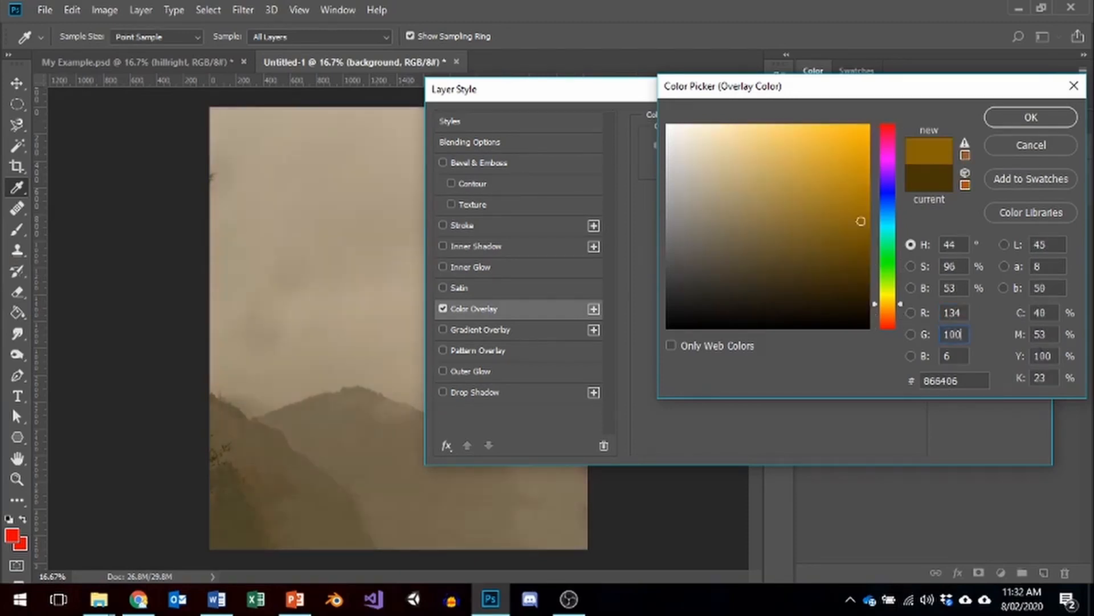
pyautogui.press('Tab')
pyautogui.write('7')
pyautogui.click(1021, 118)
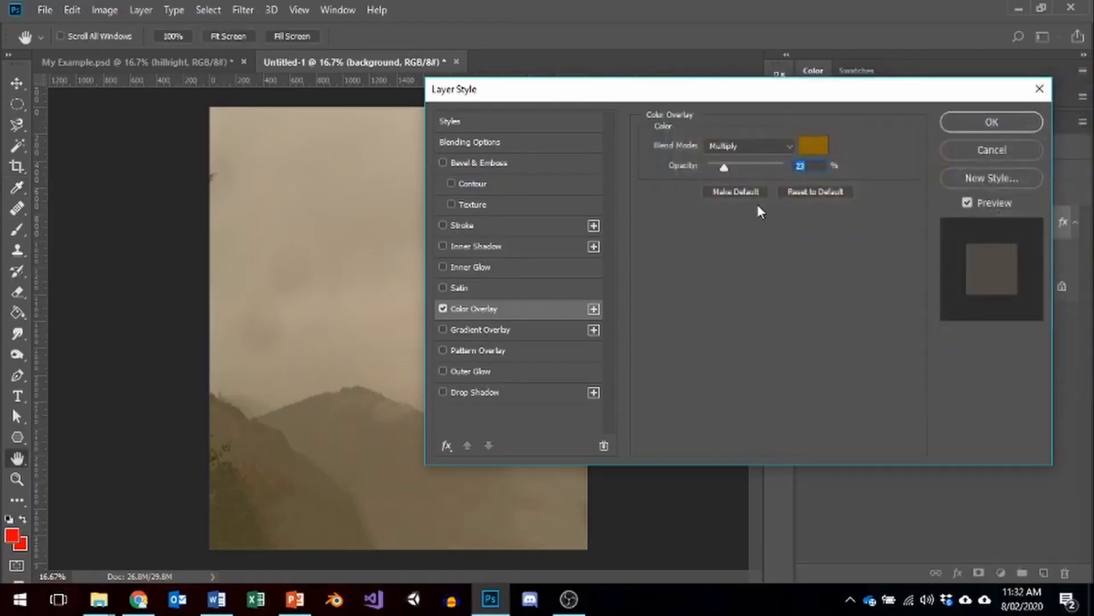
pyautogui.click(1003, 121)
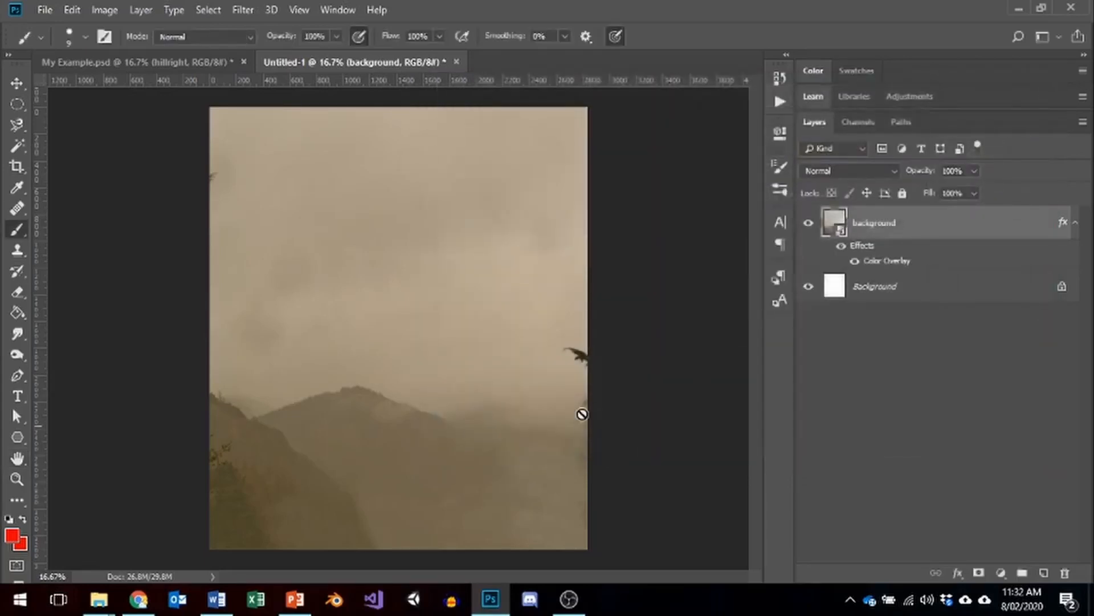
# Toggle the background layer's effects off and on several times to compare the image with and without the overlay.
pyautogui.click(841, 246)
pyautogui.click(841, 246)
pyautogui.click(840, 247)
pyautogui.click(840, 247)
pyautogui.click(841, 248)
pyautogui.click(841, 248)
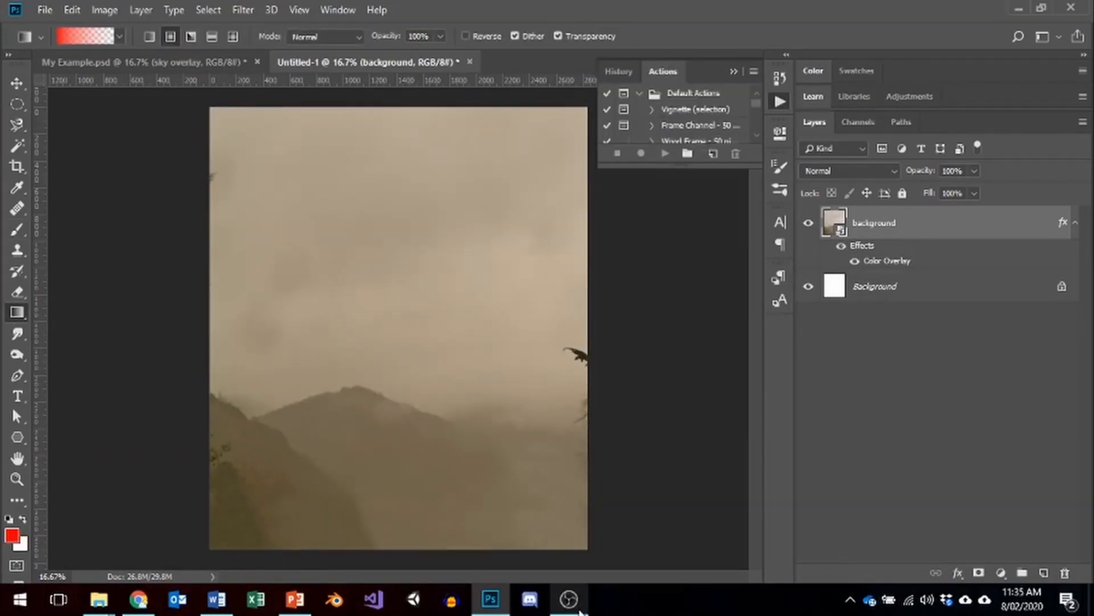
# Activate the Gradient Tool and change the foreground colour to a slightly darker red.
pyautogui.rightClick(22, 313)
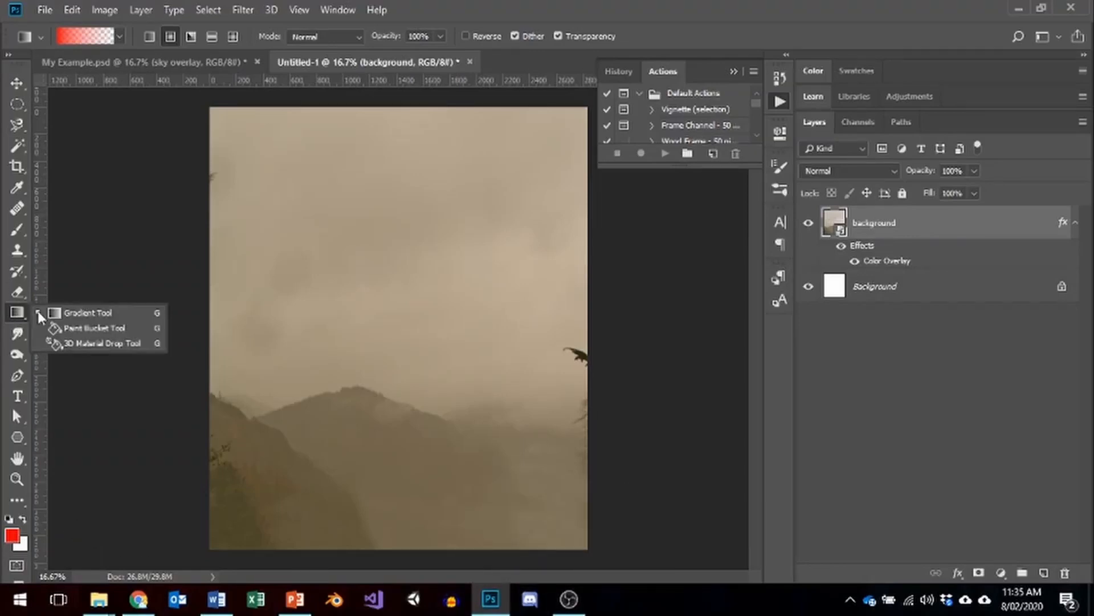
pyautogui.click(90, 314)
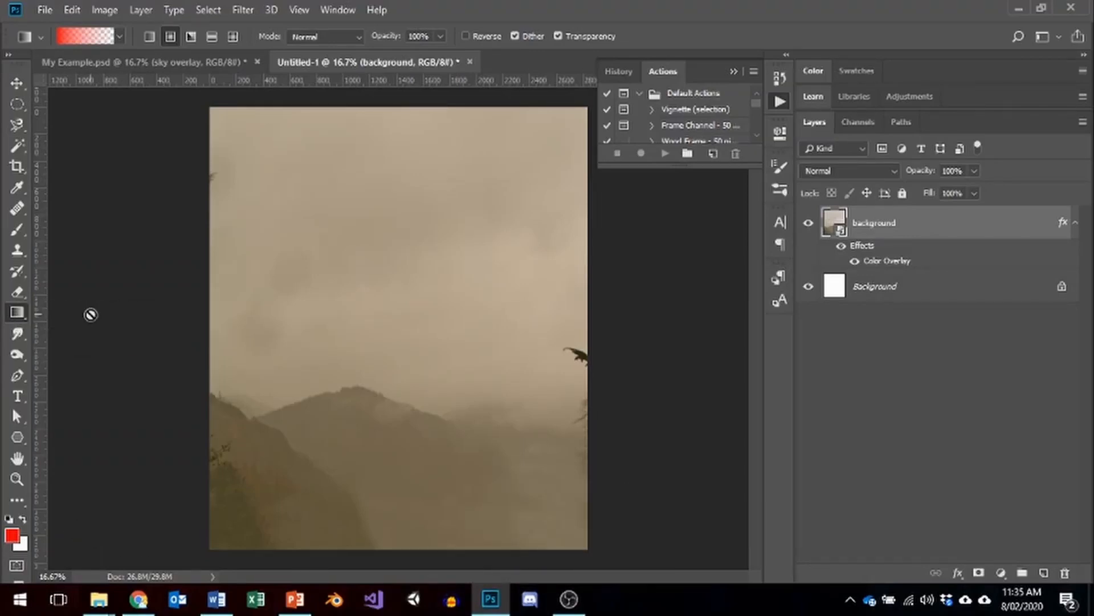
pyautogui.click(13, 541)
pyautogui.moveTo(859, 150); pyautogui.dragTo(889, 107)
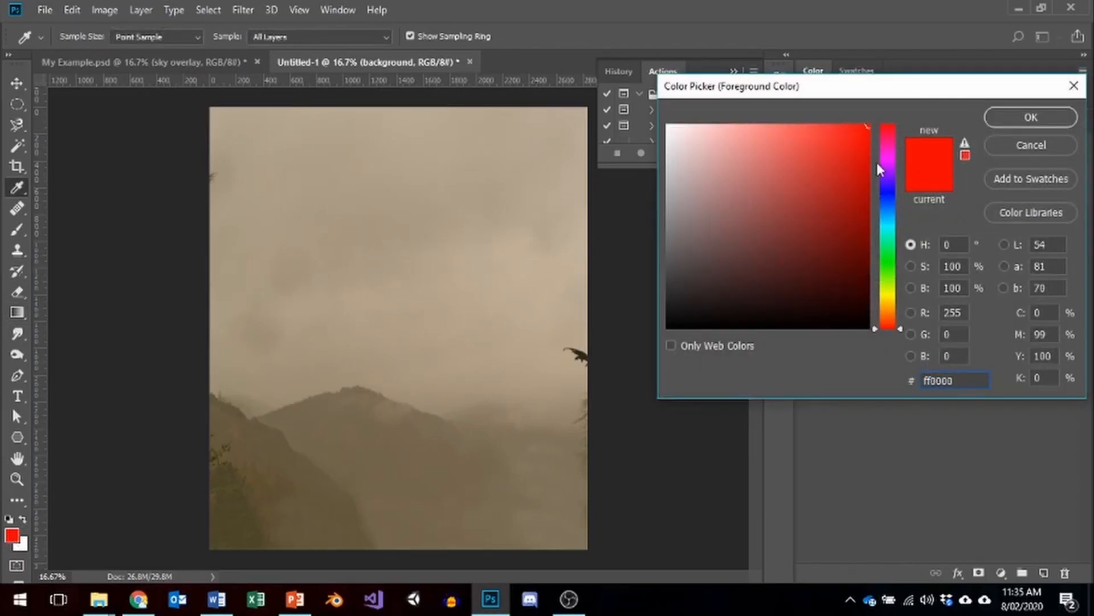
pyautogui.moveTo(842, 222)
pyautogui.mouseDown()
pyautogui.moveTo(833, 190)
pyautogui.moveTo(832, 235)
pyautogui.moveTo(860, 216)
pyautogui.moveTo(855, 253)
pyautogui.moveTo(824, 247)
pyautogui.moveTo(831, 186)
pyautogui.moveTo(857, 212)
pyautogui.moveTo(861, 175)
pyautogui.mouseUp()
pyautogui.click(1037, 118)
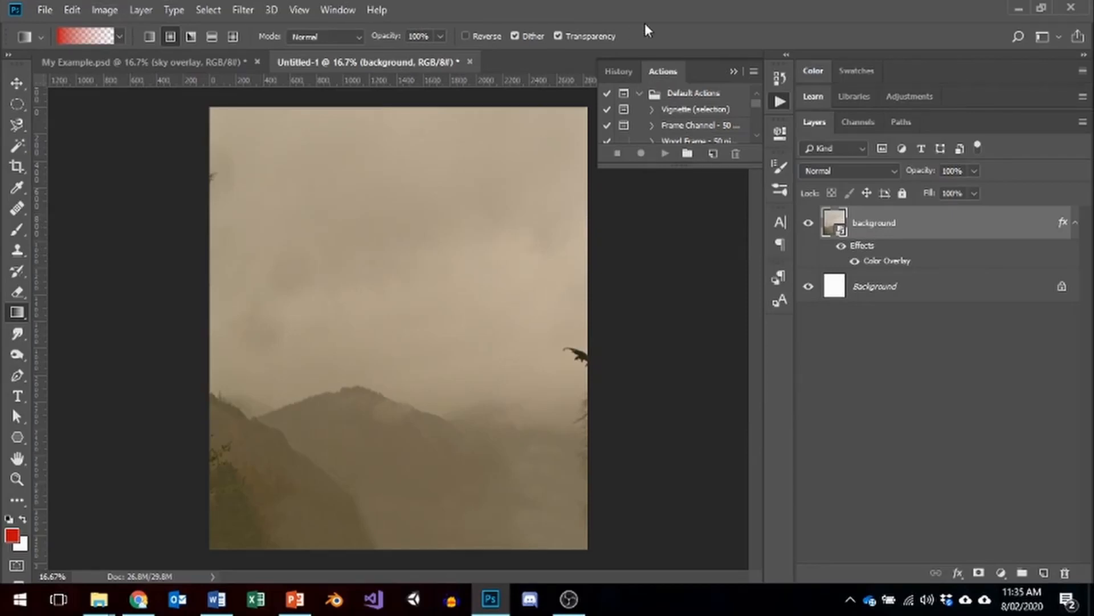
# Check the gradient presets and set the gradient style to linear, keeping the foreground-to-transparent gradient.
pyautogui.click(120, 36)
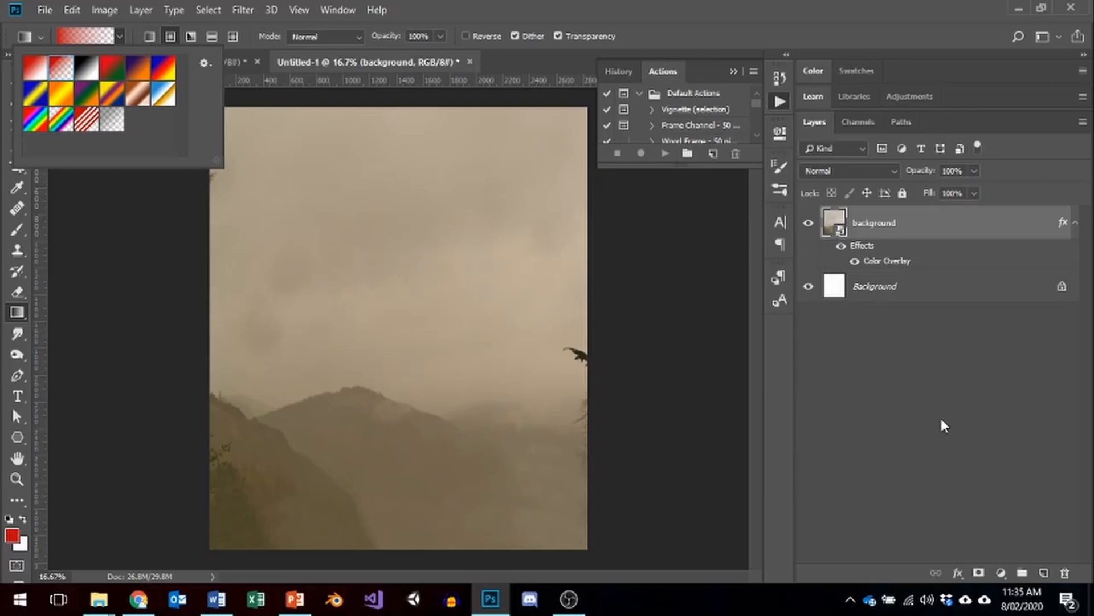
pyautogui.click(166, 36)
pyautogui.click(151, 36)
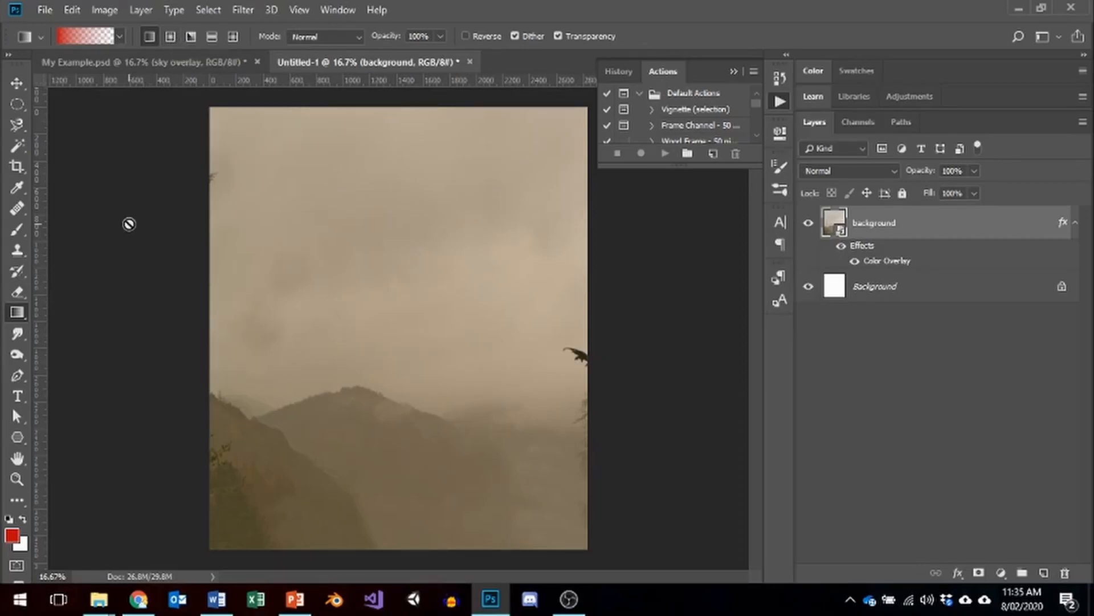
# Add a new layer above the background image and name it Bloody Sky.
pyautogui.click(1044, 572)
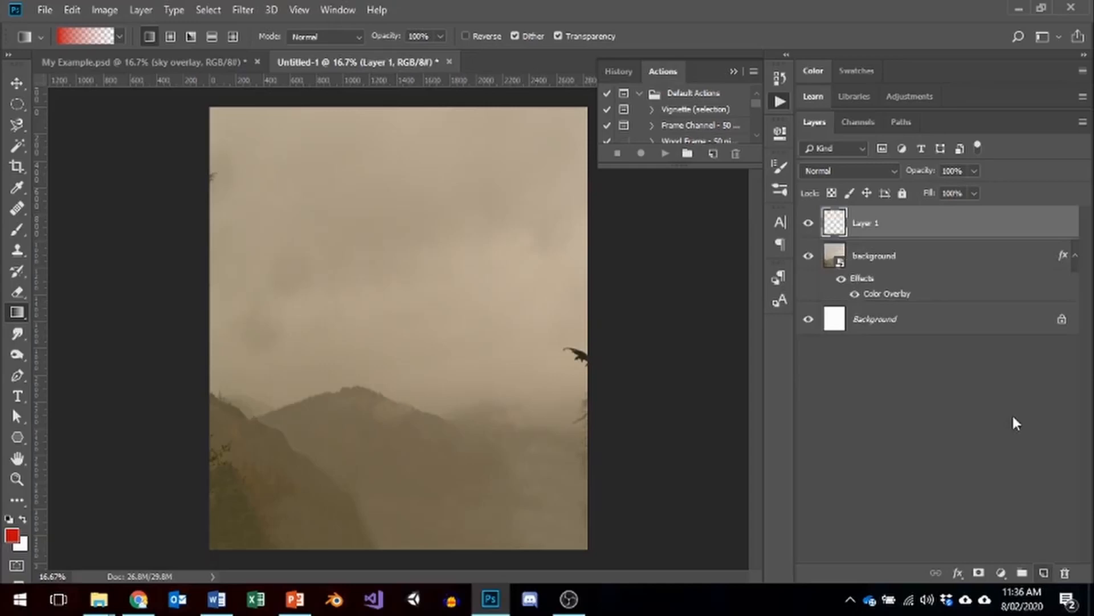
pyautogui.doubleClick(866, 223)
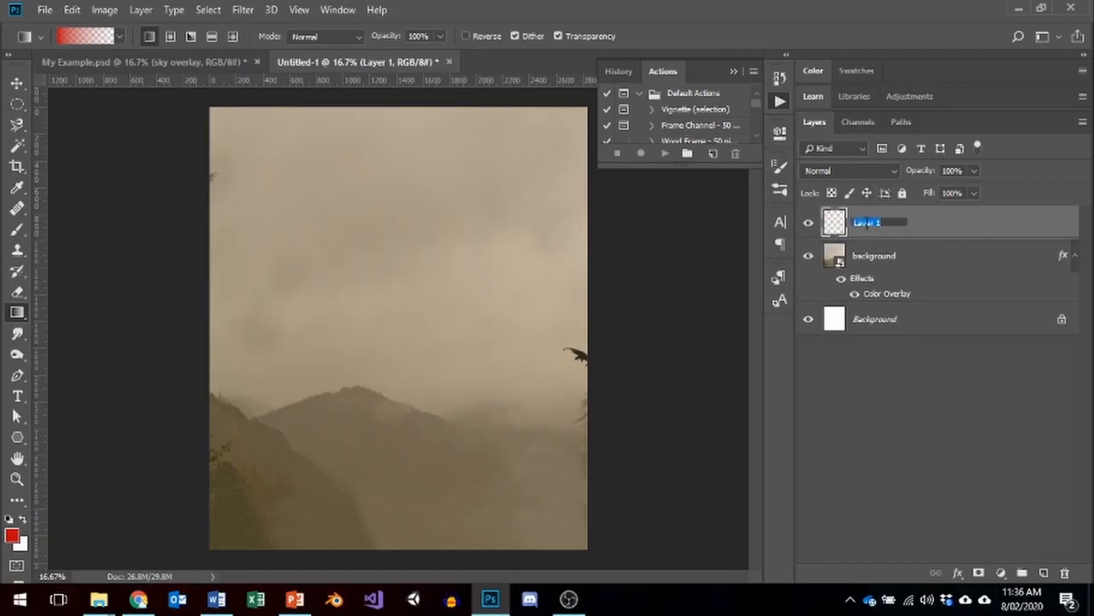
pyautogui.write('Bloodv')
pyautogui.write(' Sky')
pyautogui.press('Return')
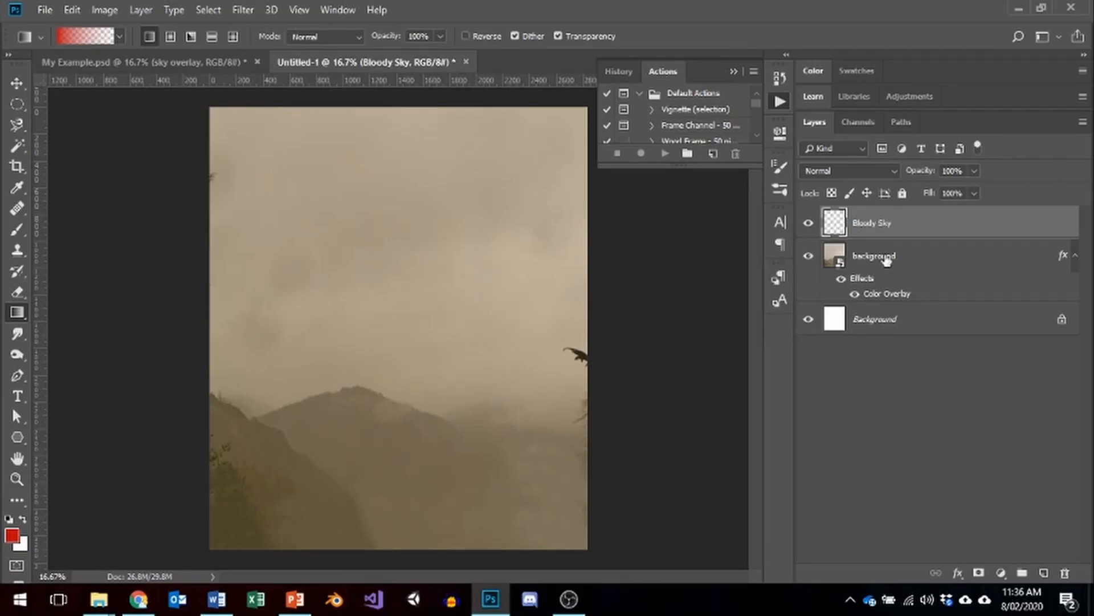
# Draw a vertical red-to-transparent gradient from the canvas's top edge over the upper sky and lower the Bloody Sky layer's opacity to about 24%.
pyautogui.moveTo(397, 108); pyautogui.dragTo(398, 273)
pyautogui.moveTo(397, 281)
pyautogui.mouseDown()
pyautogui.moveTo(397, 294)
pyautogui.moveTo(523, 253)
pyautogui.moveTo(398, 267)
pyautogui.moveTo(256, 254)
pyautogui.moveTo(464, 273)
pyautogui.moveTo(569, 257)
pyautogui.moveTo(387, 280)
pyautogui.mouseUp()
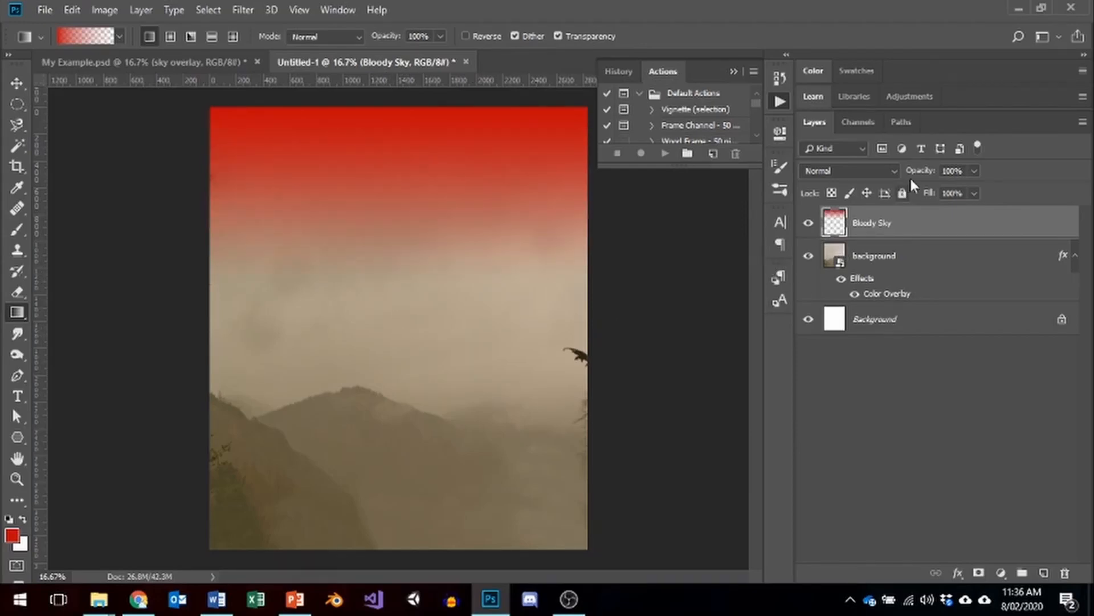
pyautogui.click(974, 171)
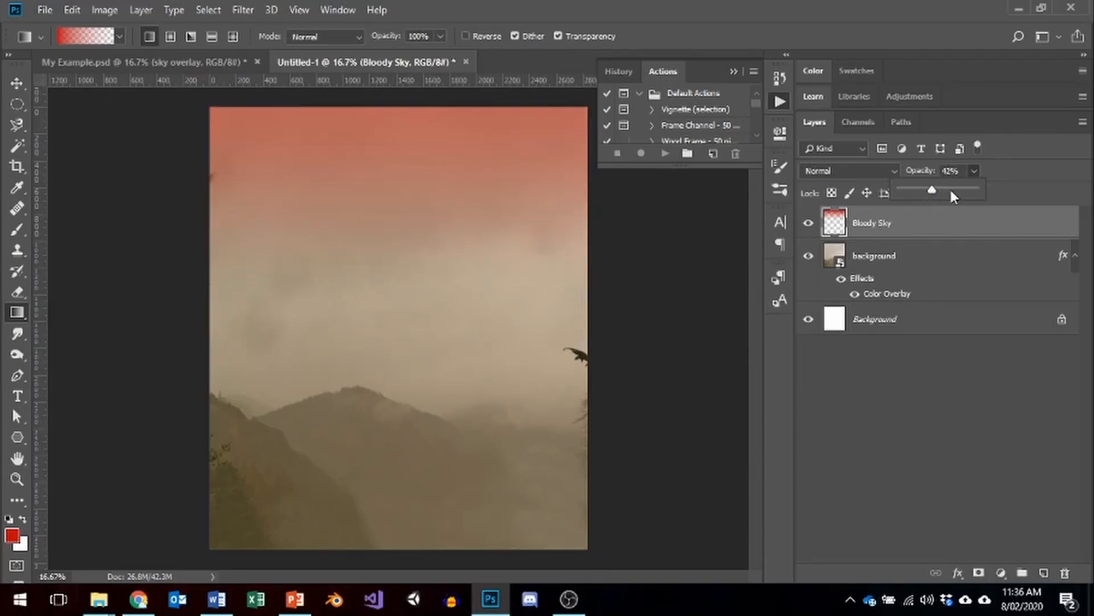
pyautogui.click(949, 190)
pyautogui.click(920, 191)
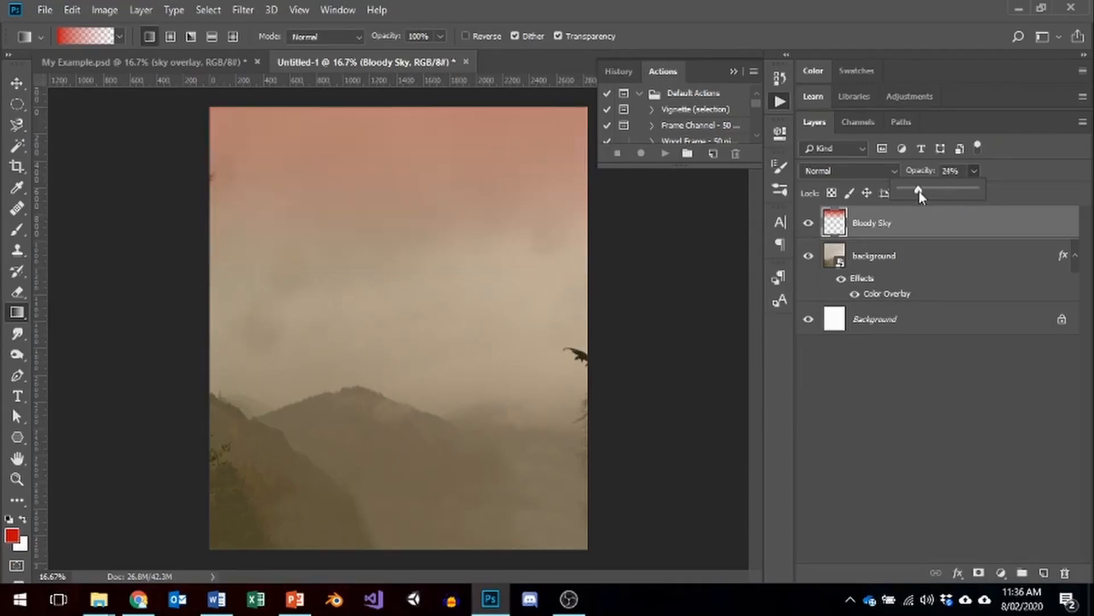
# Raise the Bloody Sky layer's opacity to strengthen the red, and change the foreground colour to black (000000).
pyautogui.moveTo(919, 190); pyautogui.dragTo(935, 190)
pyautogui.click(900, 376)
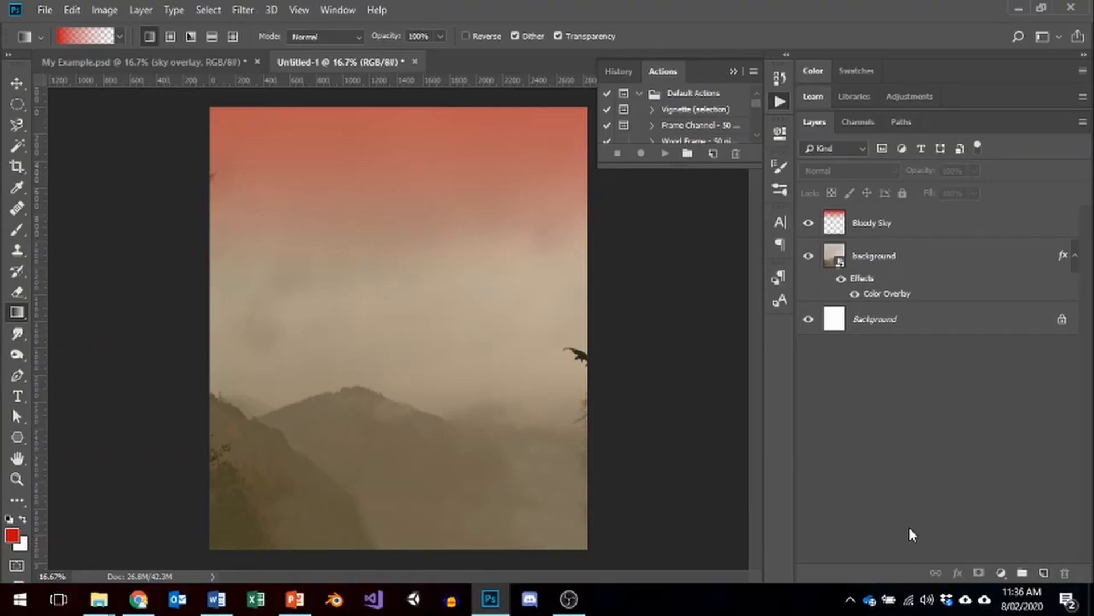
pyautogui.click(12, 534)
pyautogui.moveTo(806, 312)
pyautogui.mouseDown()
pyautogui.moveTo(696, 327)
pyautogui.moveTo(523, 430)
pyautogui.mouseUp()
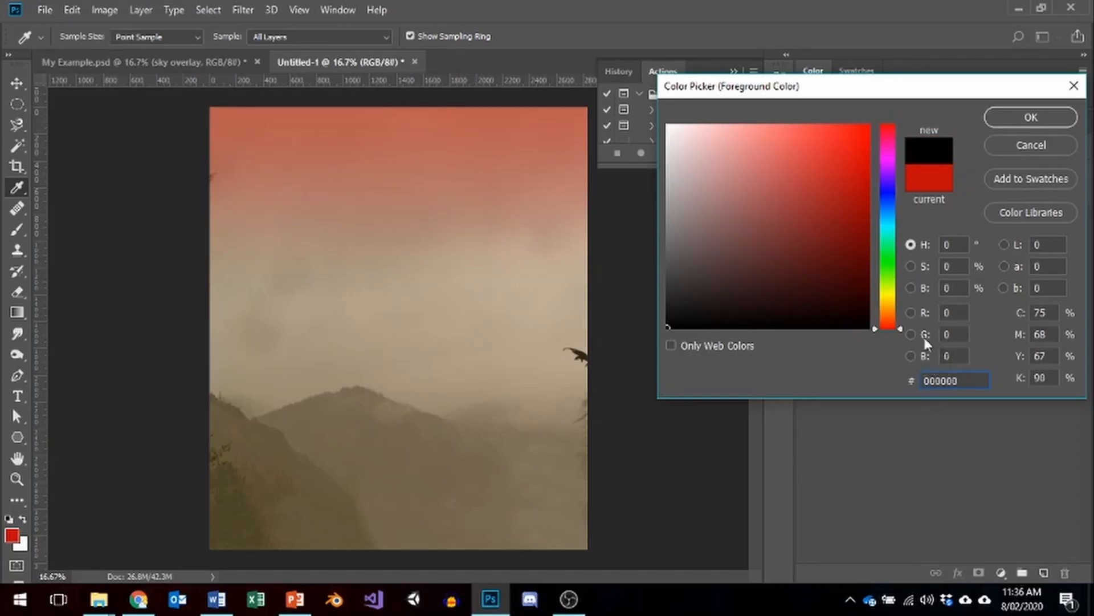
pyautogui.click(1031, 117)
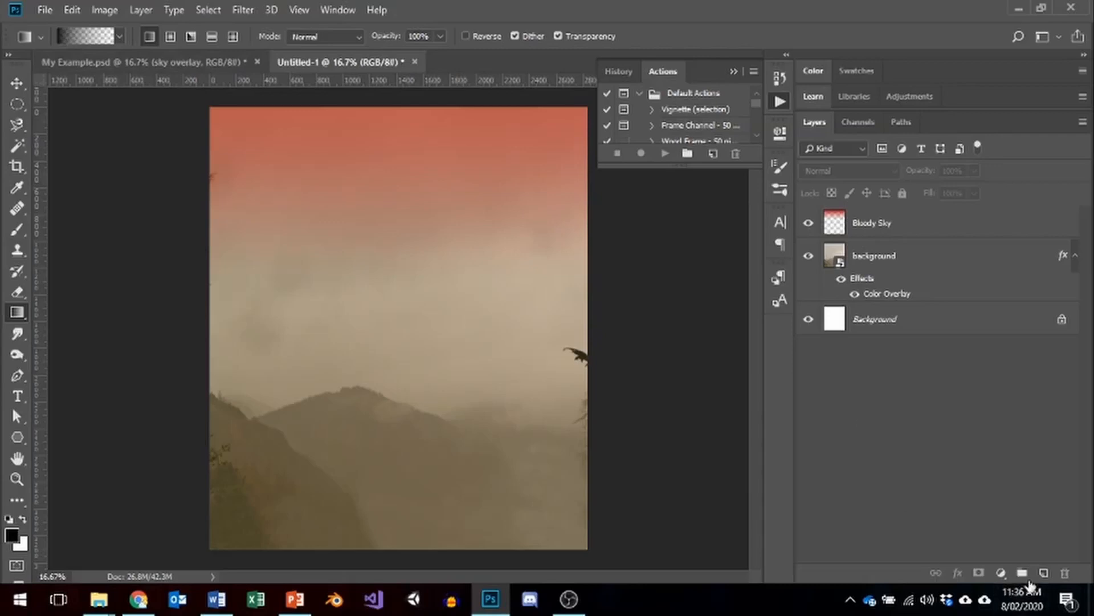
# Add a new layer above Bloody Sky and name it Shadowed Earth.
pyautogui.click(1044, 573)
pyautogui.doubleClick(864, 225)
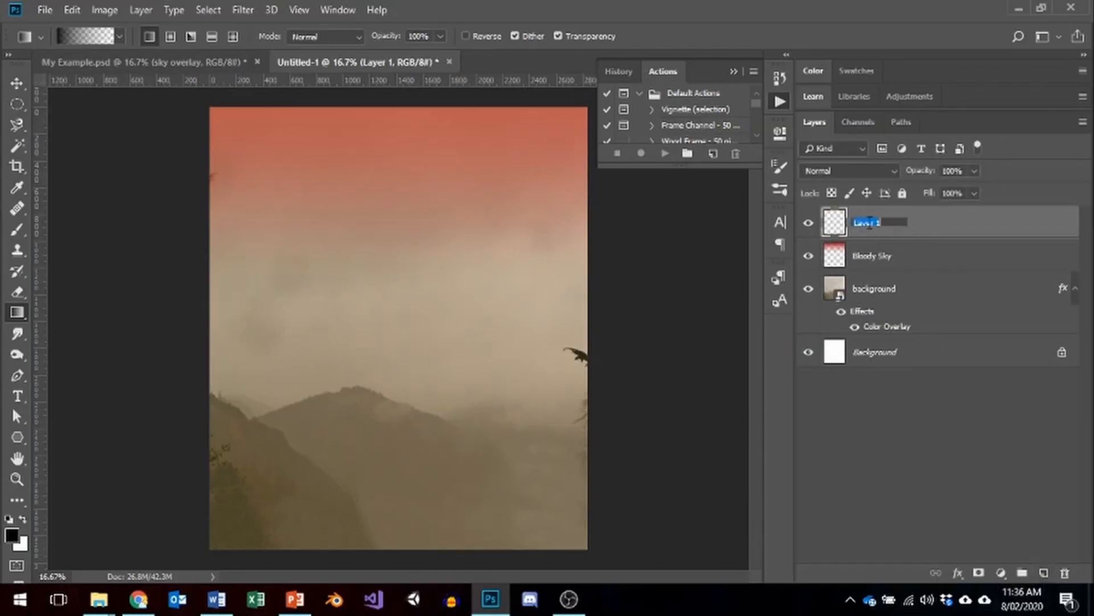
pyautogui.write('Shadowed Ba')
pyautogui.press('Return')
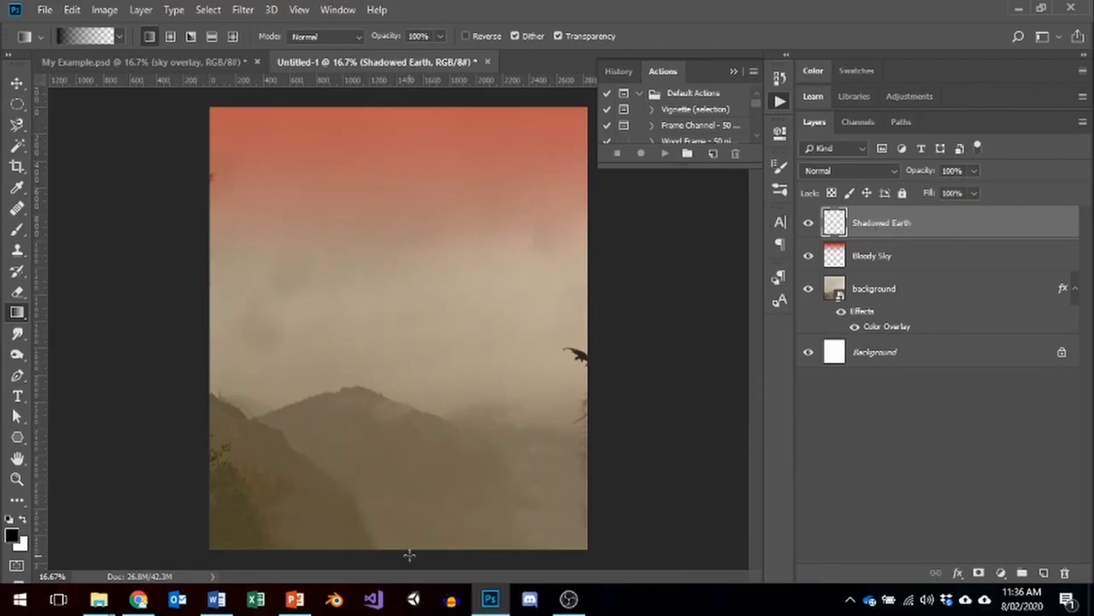
# Draw a vertical black-to-transparent gradient from the canvas's bottom edge up past the hills, and move the Shadowed Earth layer below Bloody Sky.
pyautogui.moveTo(409, 554); pyautogui.dragTo(409, 434)
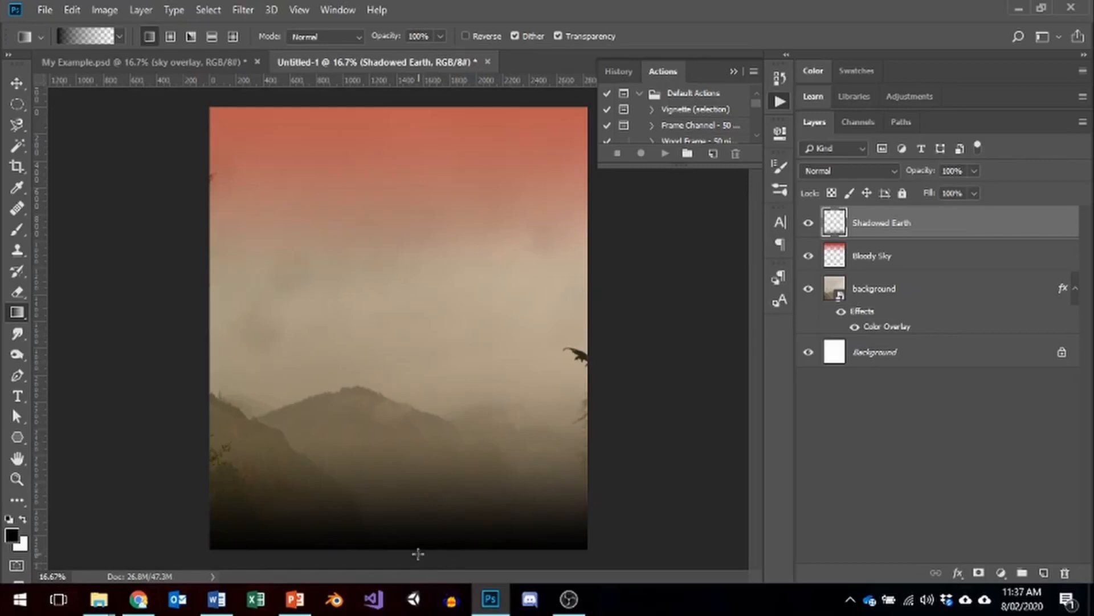
pyautogui.moveTo(416, 553); pyautogui.dragTo(416, 336)
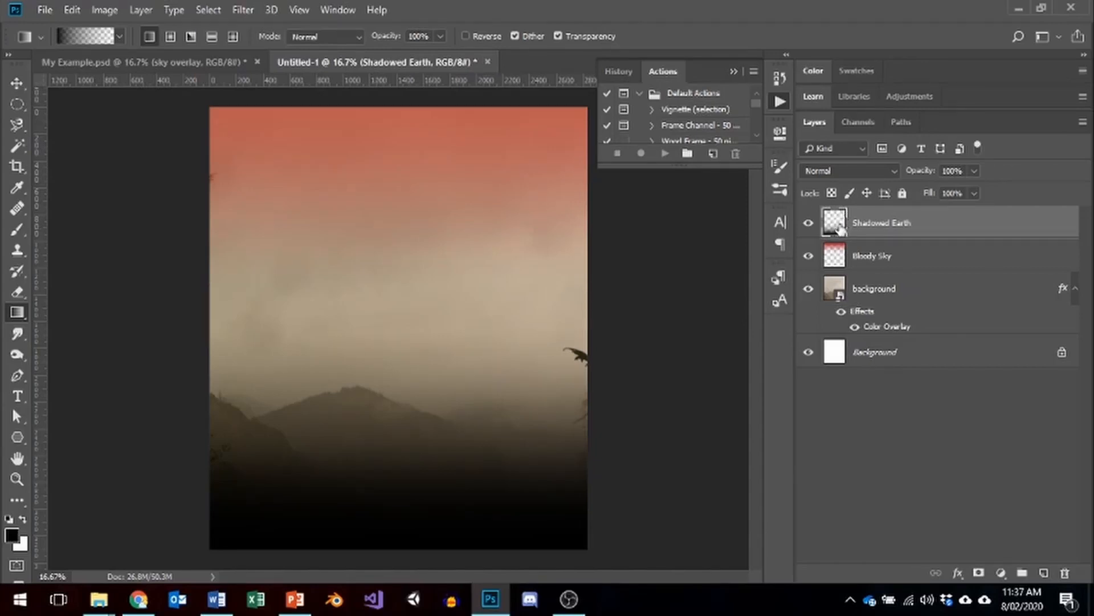
pyautogui.moveTo(842, 228); pyautogui.dragTo(840, 278)
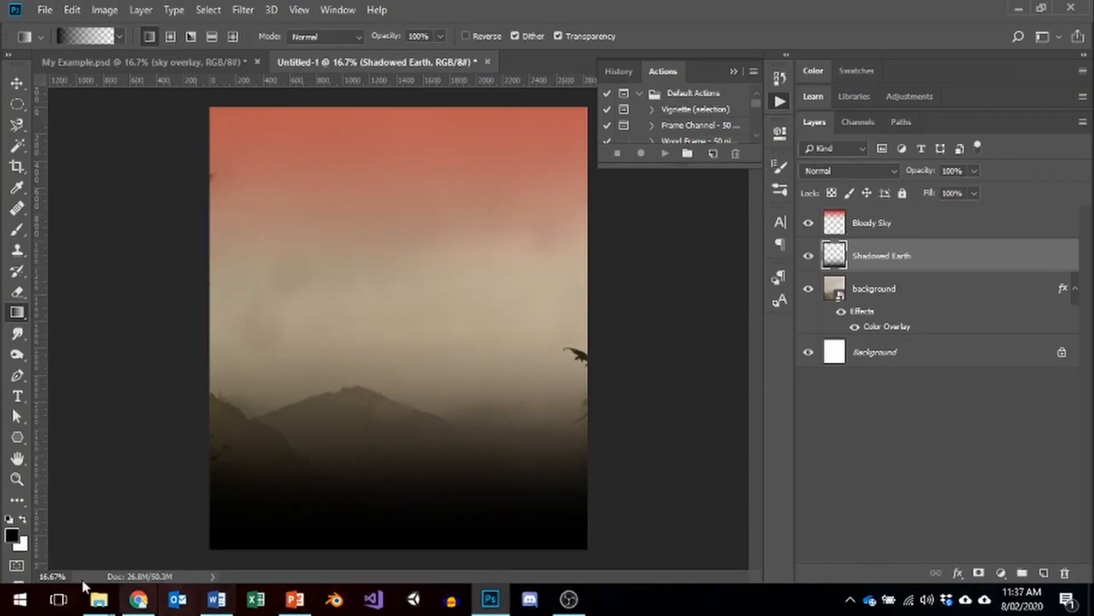
# Place hillleft.psd from the B-Grade Movie Poster folder, scale it to about 299% and position it in the canvas's lower left corner.
pyautogui.moveTo(99, 599)
pyautogui.click(355, 537)
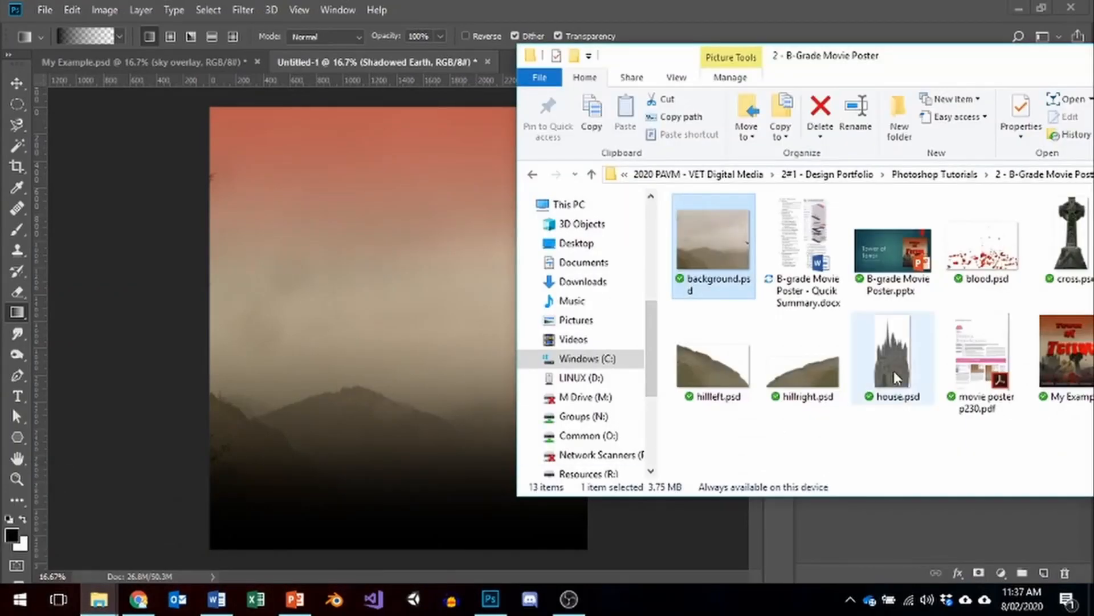
pyautogui.moveTo(713, 371); pyautogui.dragTo(290, 534)
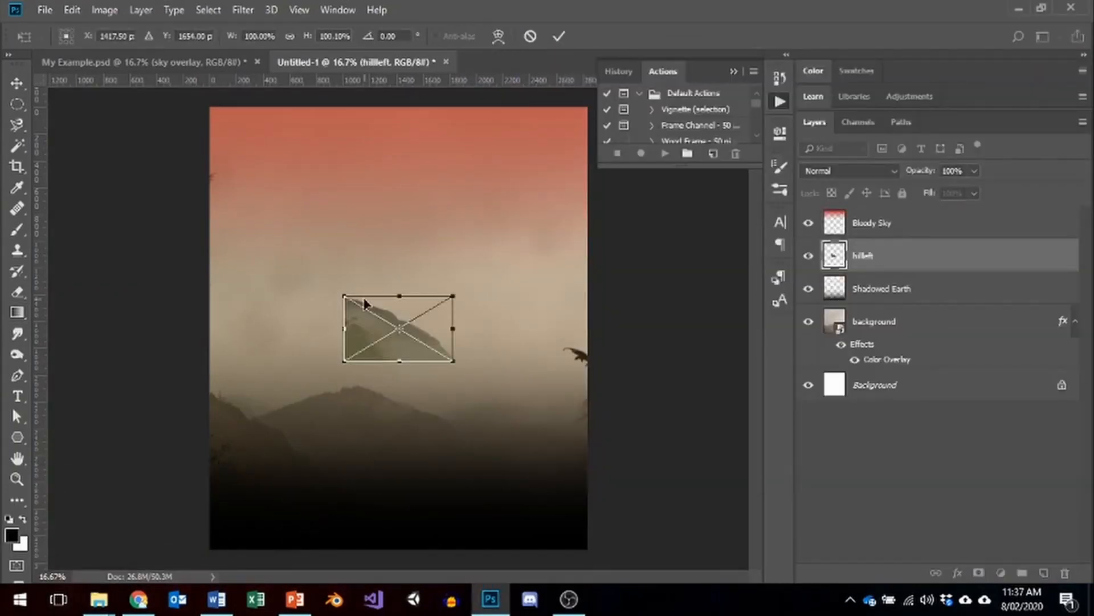
pyautogui.moveTo(343, 360); pyautogui.dragTo(210, 440)
pyautogui.moveTo(452, 442); pyautogui.dragTo(549, 468)
pyautogui.moveTo(376, 352); pyautogui.dragTo(341, 433)
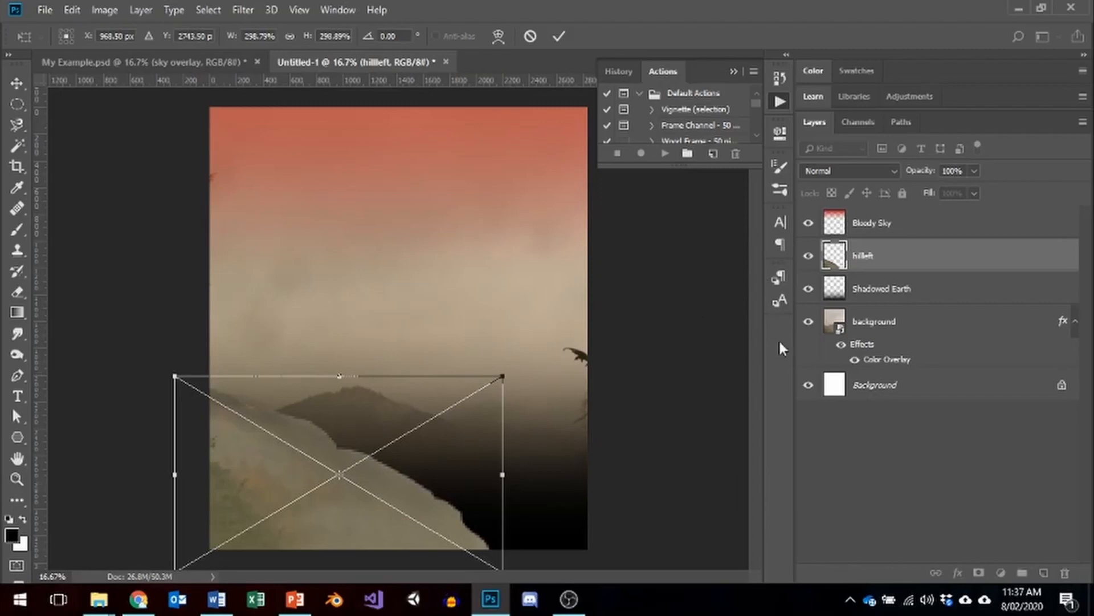
pyautogui.click(559, 36)
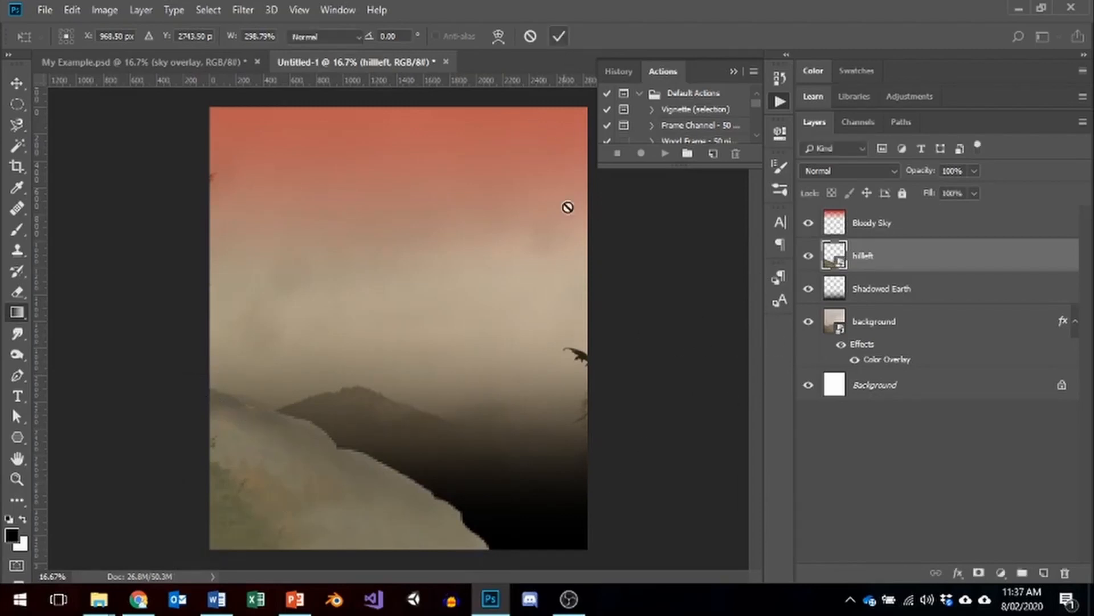
pyautogui.press('g')
# Place hillright.psd, scale it to about 163% and position it along the canvas's bottom edge at the lower right, overlapping the left hill.
pyautogui.moveTo(98, 599)
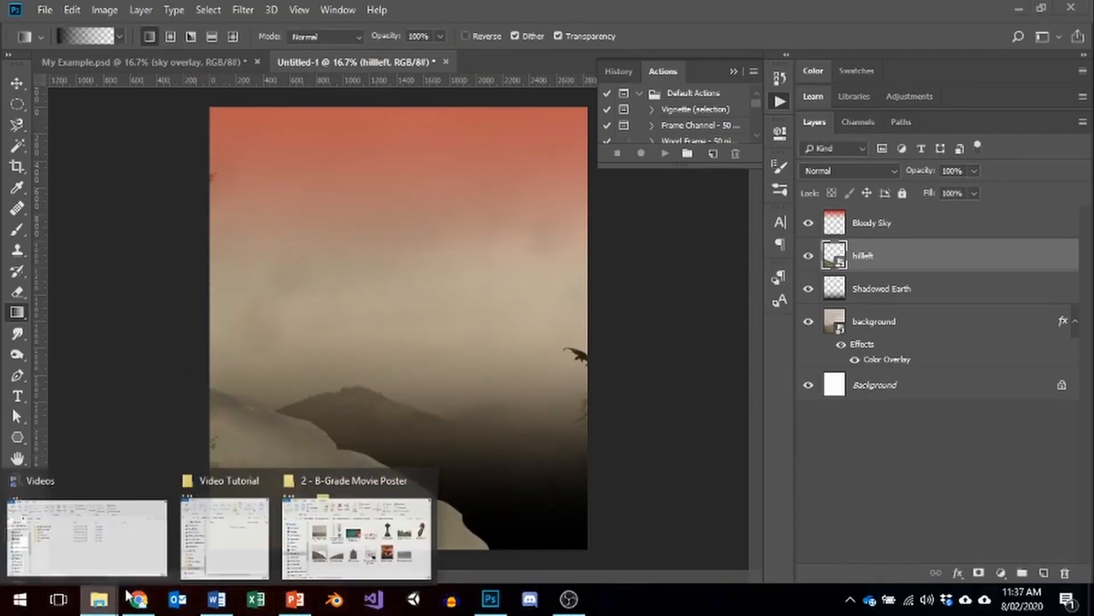
pyautogui.click(423, 525)
pyautogui.press('Right')
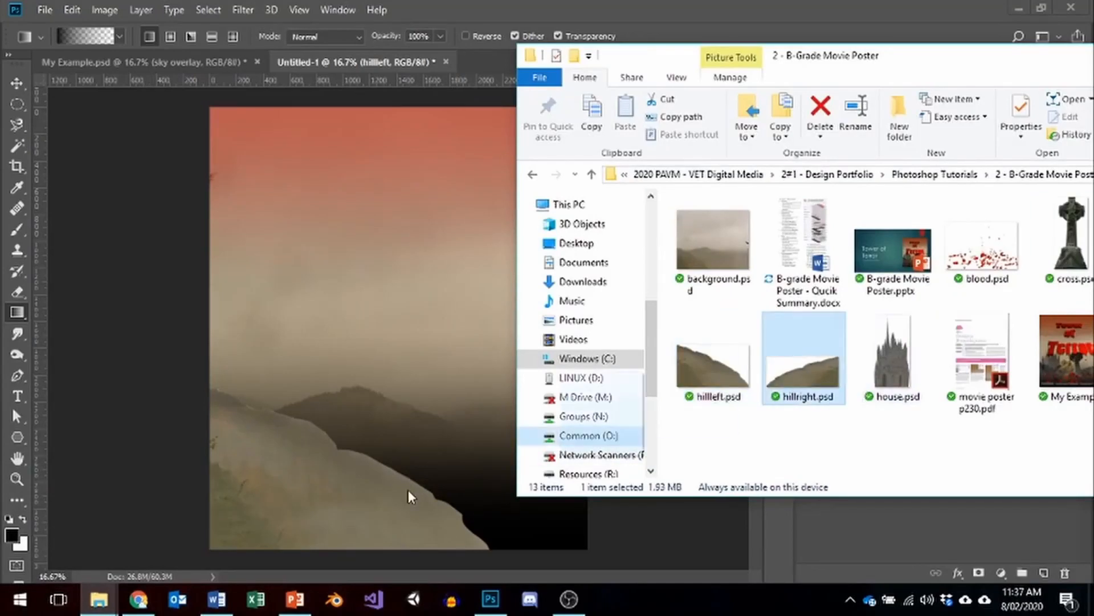
pyautogui.moveTo(802, 367); pyautogui.dragTo(301, 409)
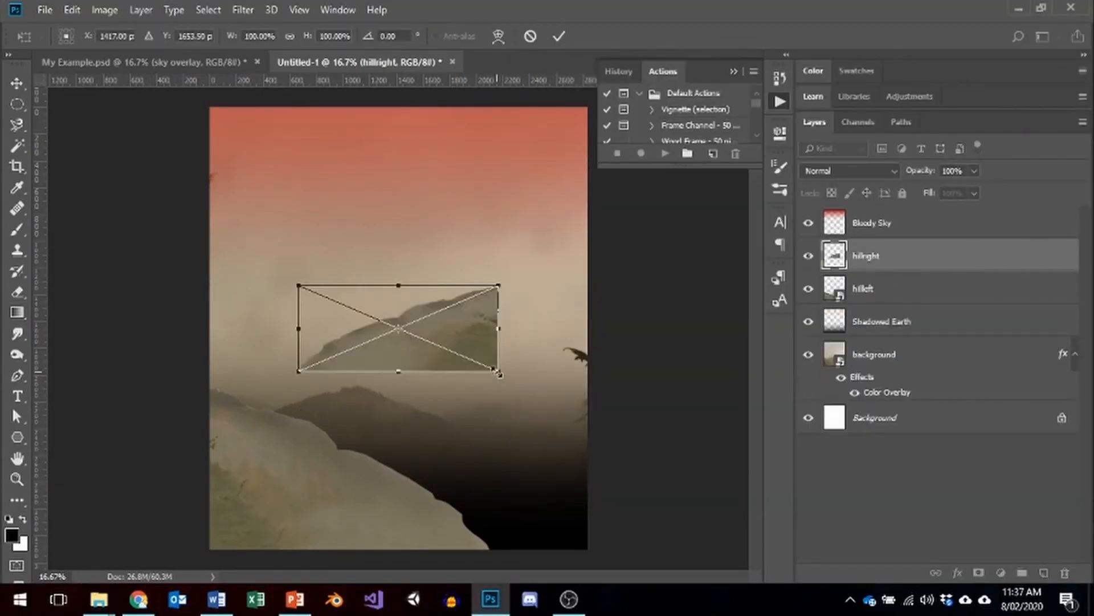
pyautogui.moveTo(499, 372); pyautogui.dragTo(622, 423)
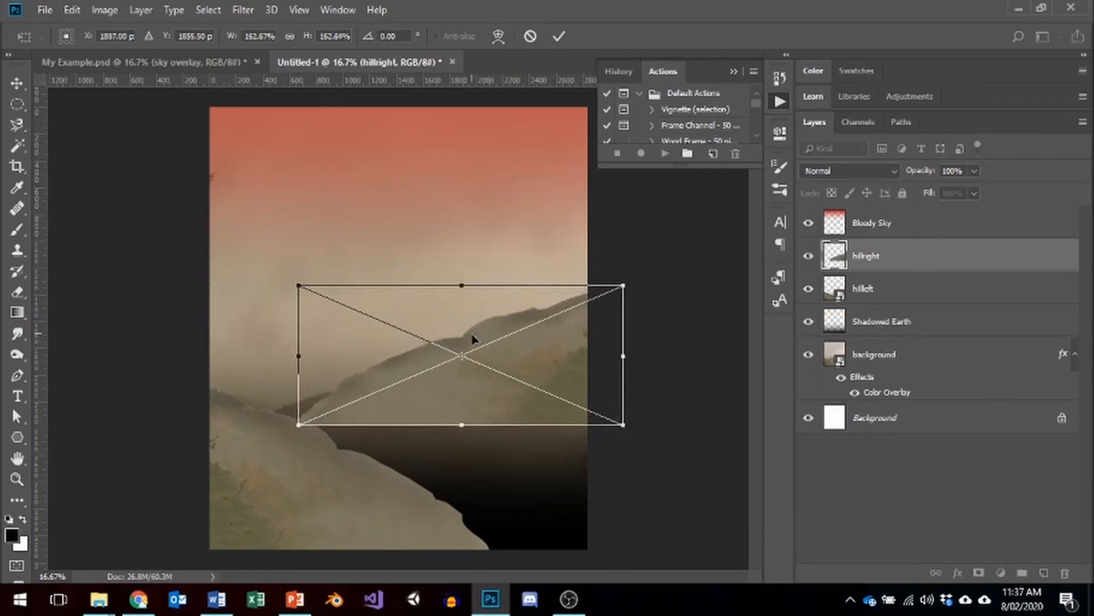
pyautogui.moveTo(473, 338); pyautogui.dragTo(470, 463)
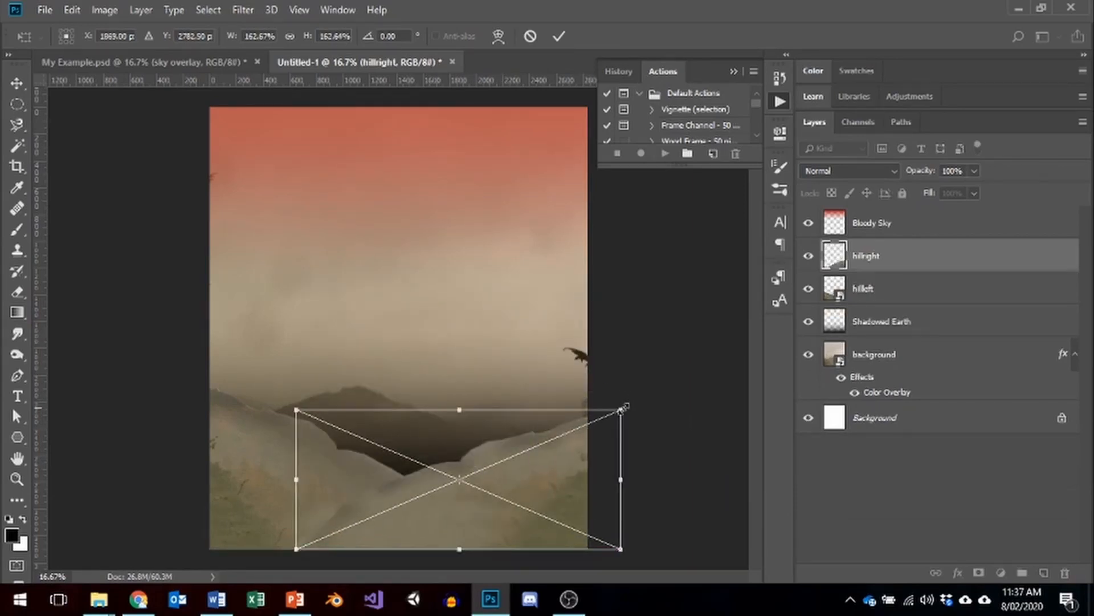
pyautogui.moveTo(366, 506); pyautogui.dragTo(346, 503)
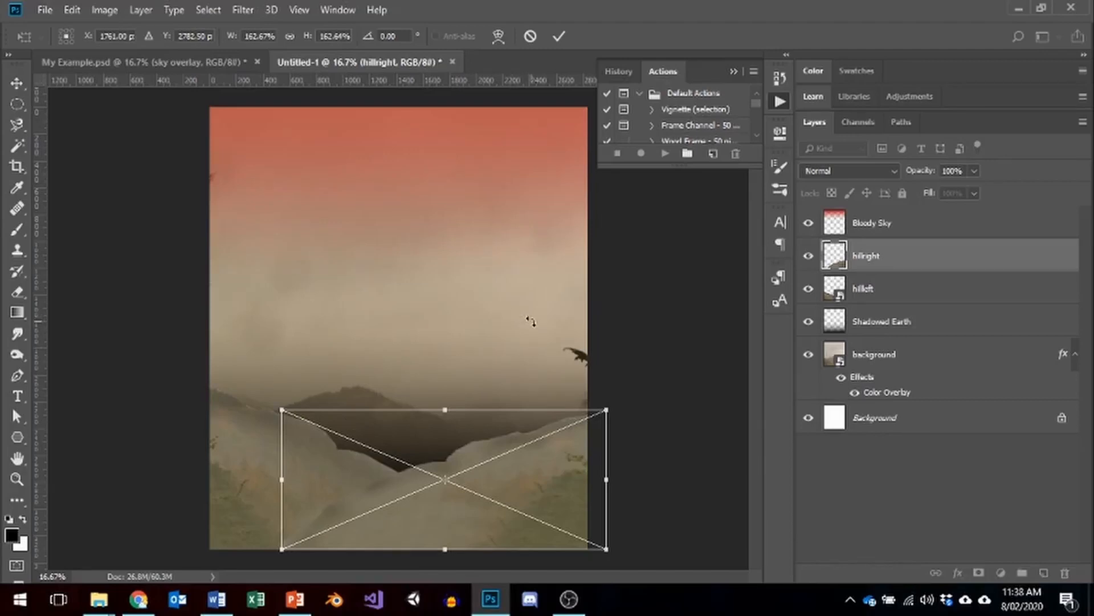
pyautogui.click(559, 36)
pyautogui.press('g')
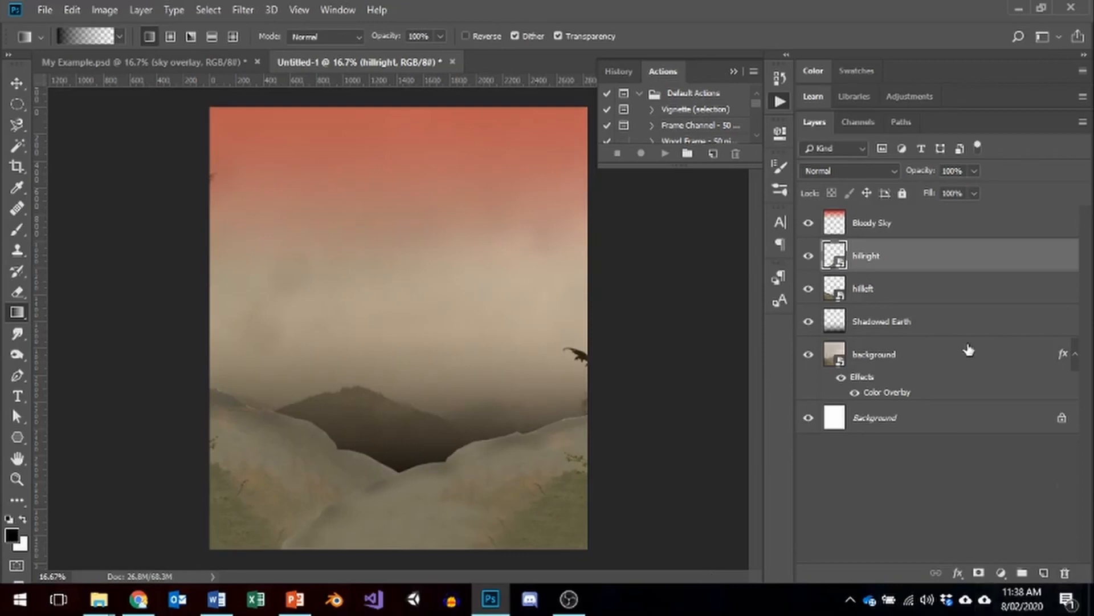
# Rasterize the hillright and hillleft layers.
pyautogui.rightClick(835, 254)
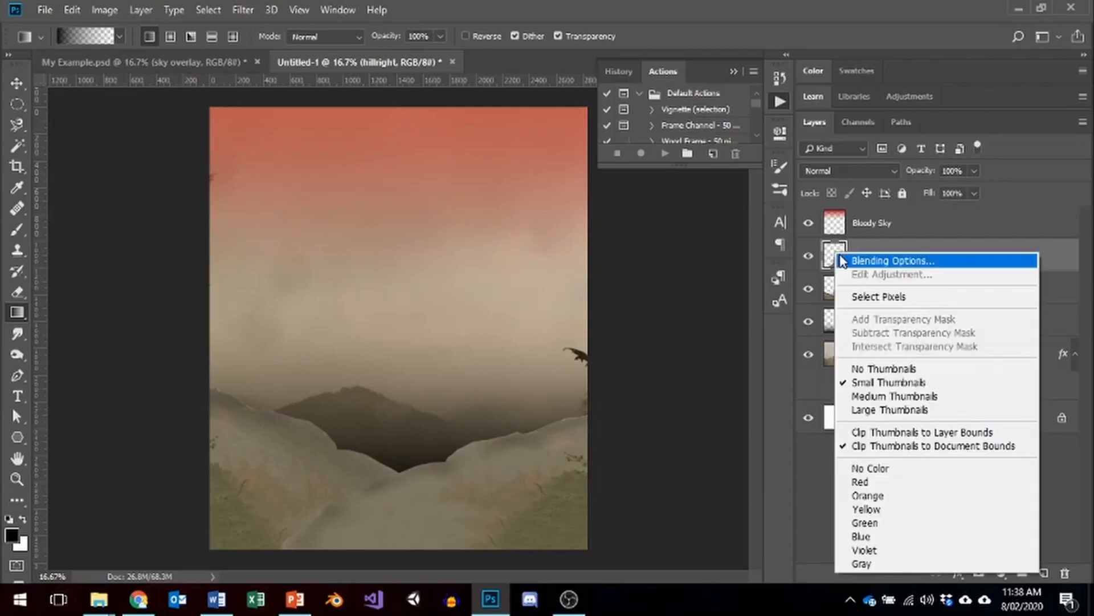
pyautogui.click(937, 232)
pyautogui.rightClick(911, 255)
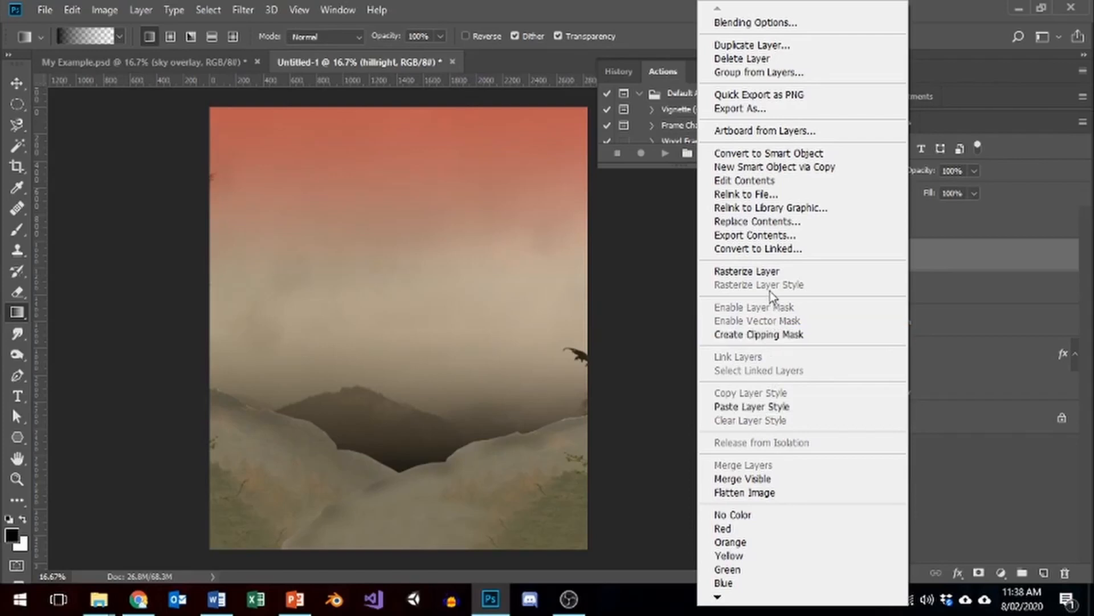
pyautogui.click(723, 273)
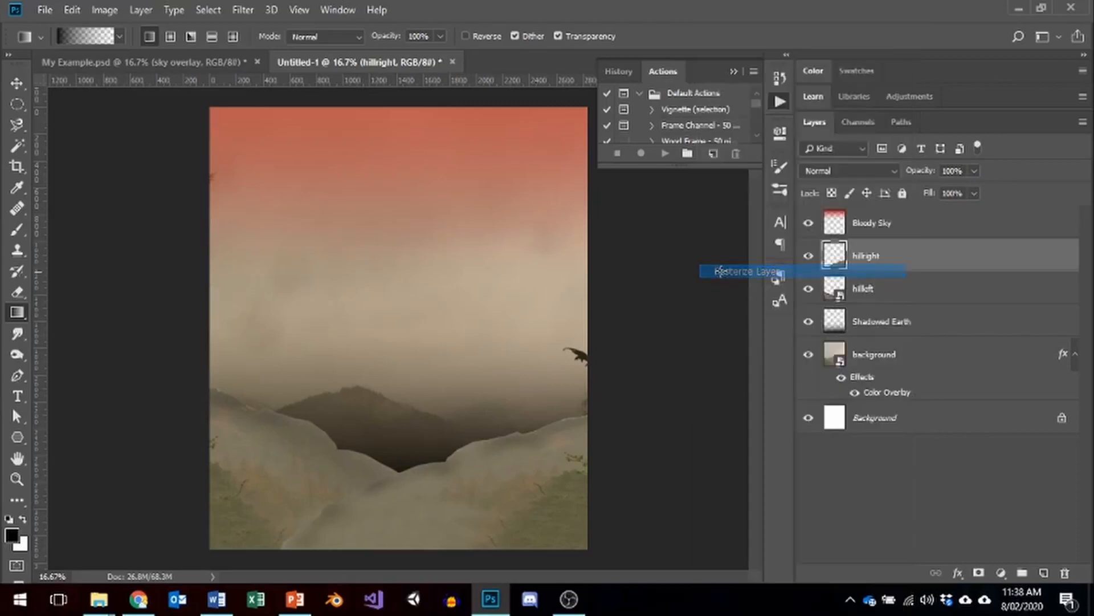
pyautogui.click(865, 290)
pyautogui.rightClick(878, 292)
pyautogui.click(917, 273)
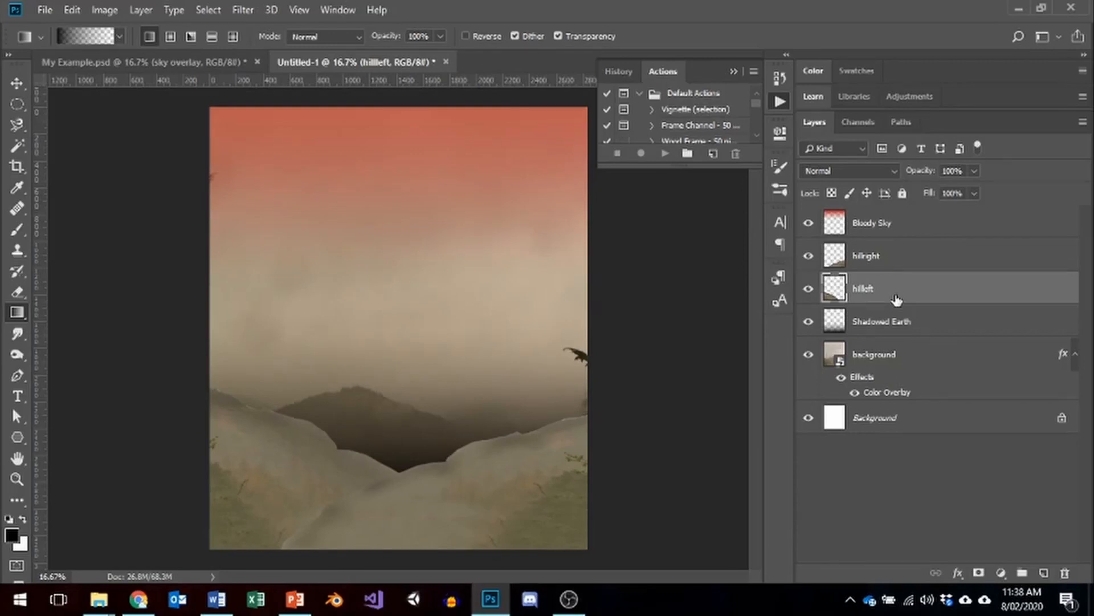
# Add a Color Overlay to the hillright layer in Multiply mode with the dark brown colour RGB 72, 54, 6.
pyautogui.click(898, 263)
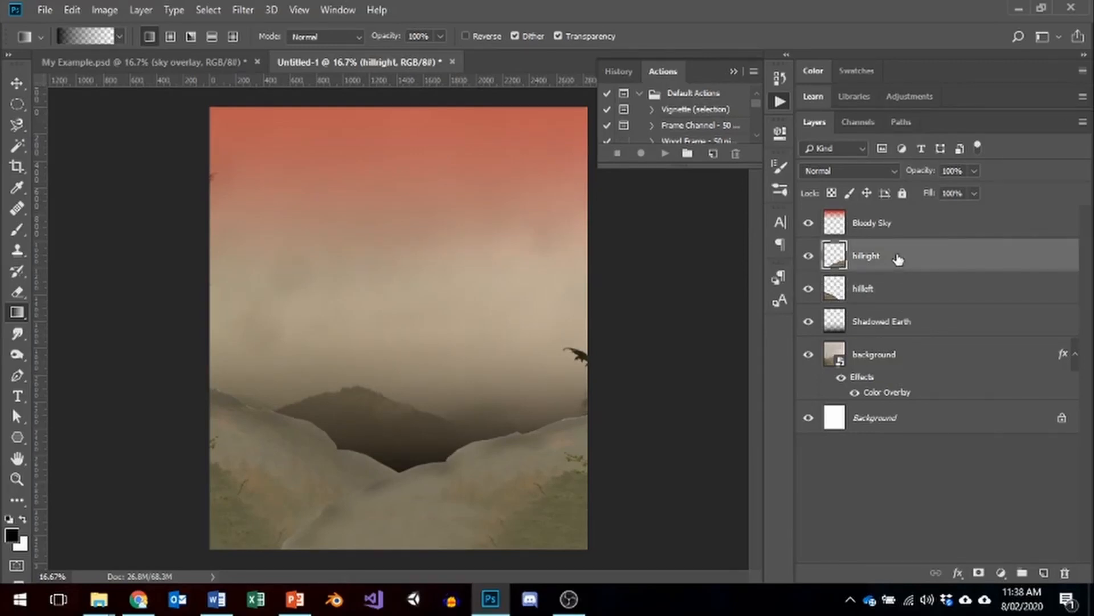
pyautogui.rightClick(898, 257)
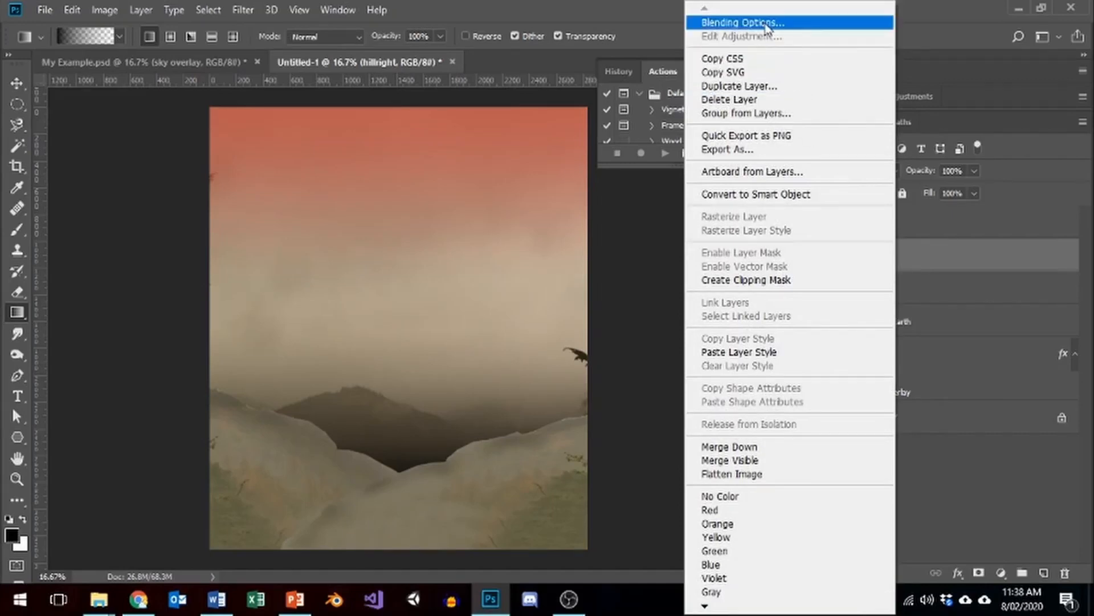
pyautogui.click(743, 23)
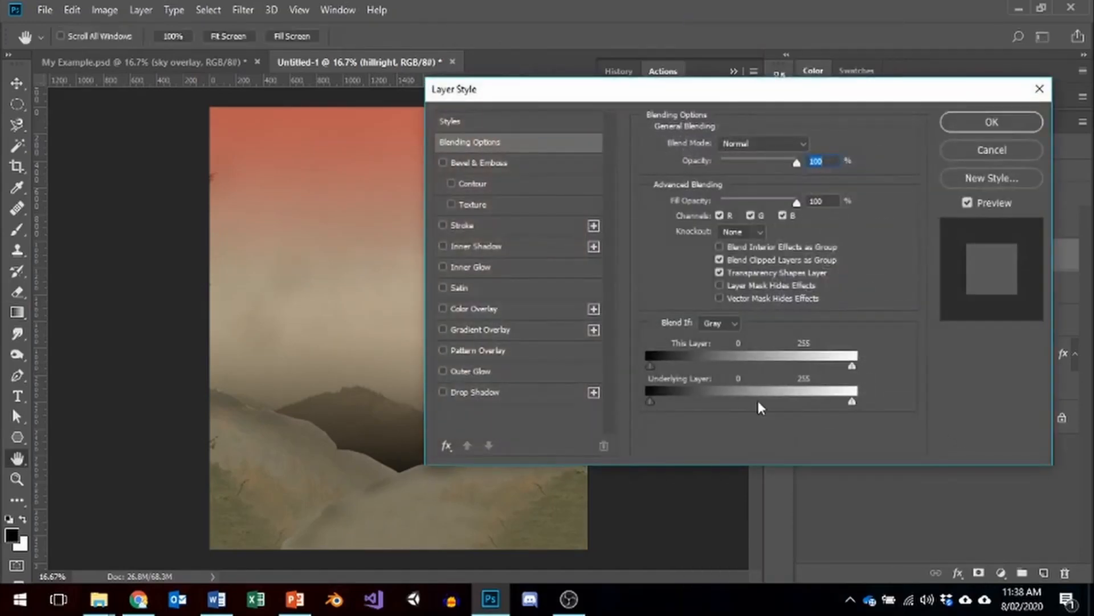
pyautogui.click(489, 308)
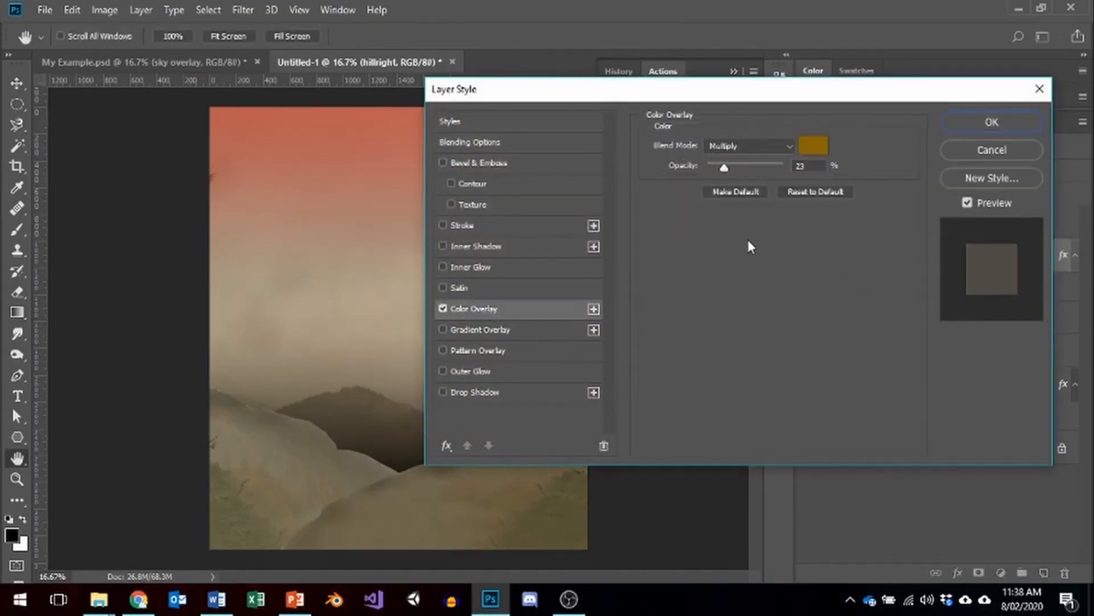
pyautogui.click(809, 143)
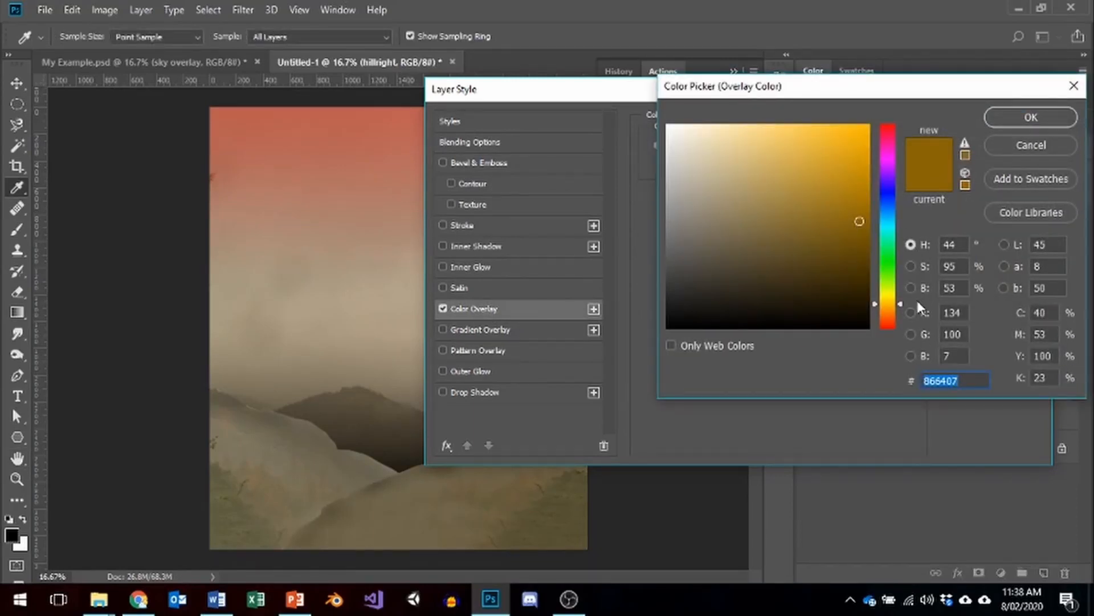
pyautogui.click(962, 313)
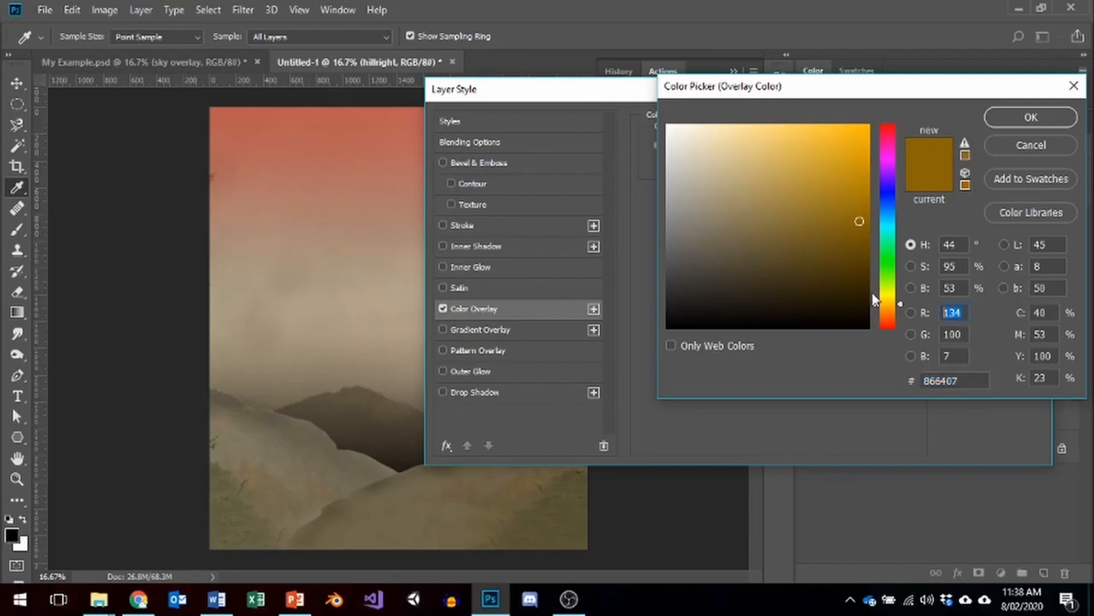
pyautogui.write('72')
pyautogui.press('Tab')
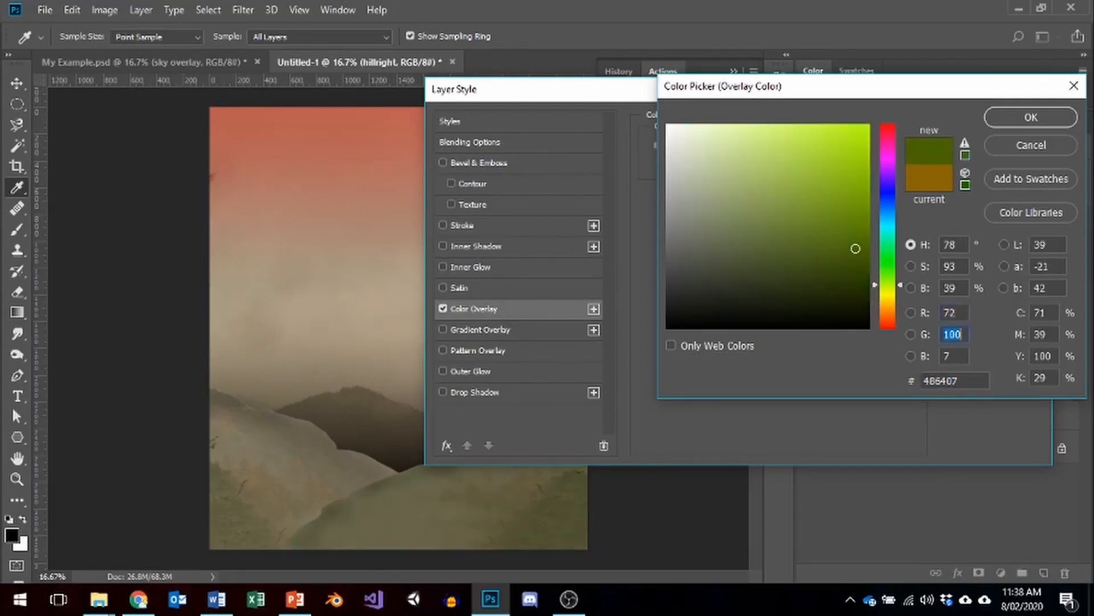
pyautogui.write('54')
pyautogui.press('Tab')
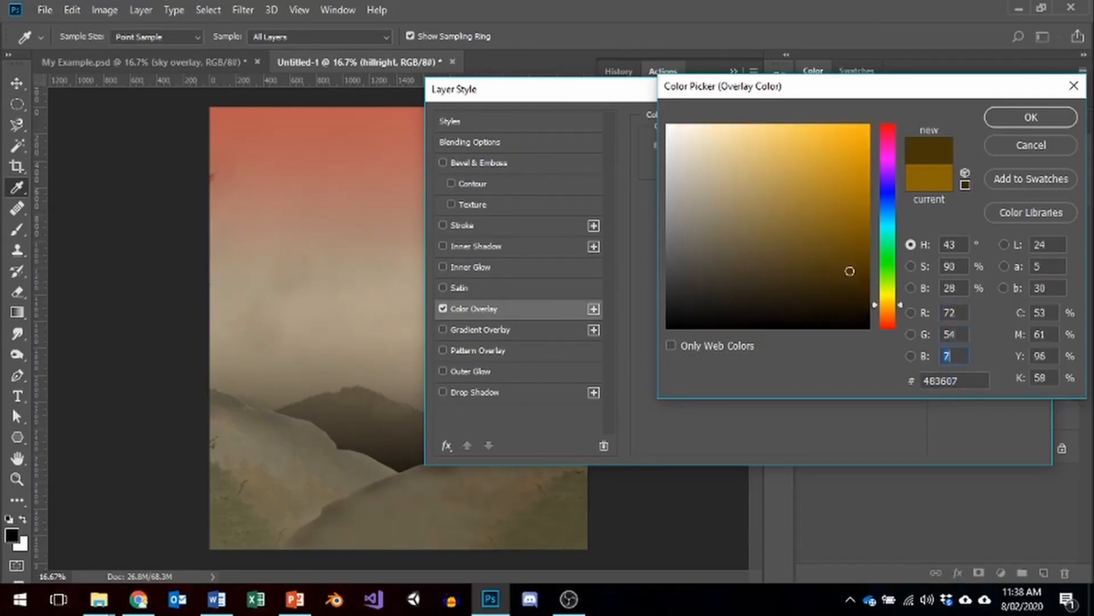
pyautogui.write('6')
pyautogui.click(1043, 116)
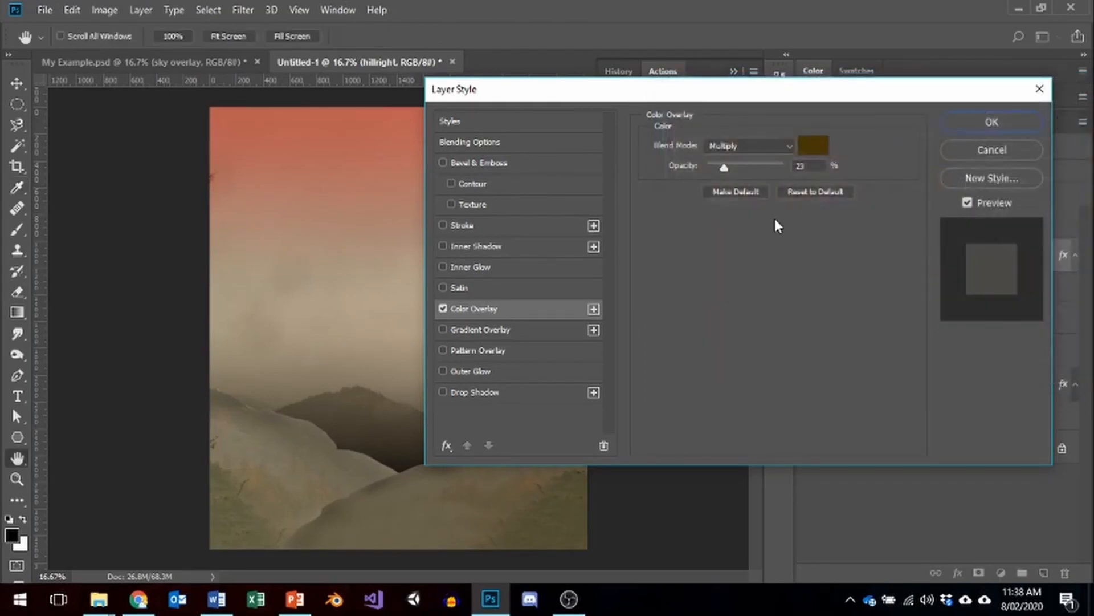
# Set the hillright Color Overlay's opacity to 59% and apply the layer style.
pyautogui.click(810, 170)
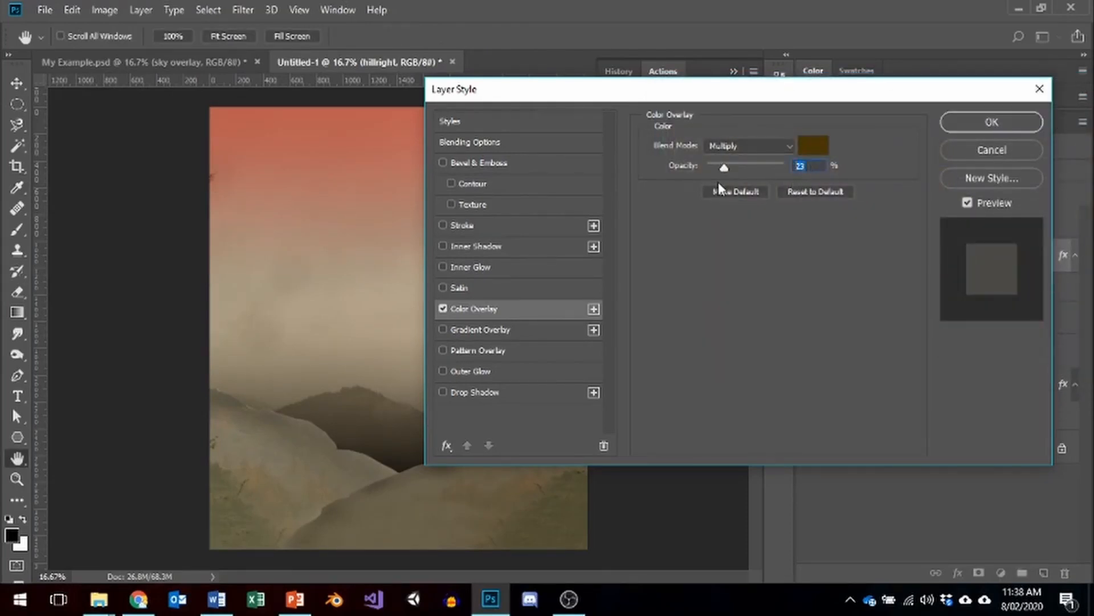
pyautogui.write('59')
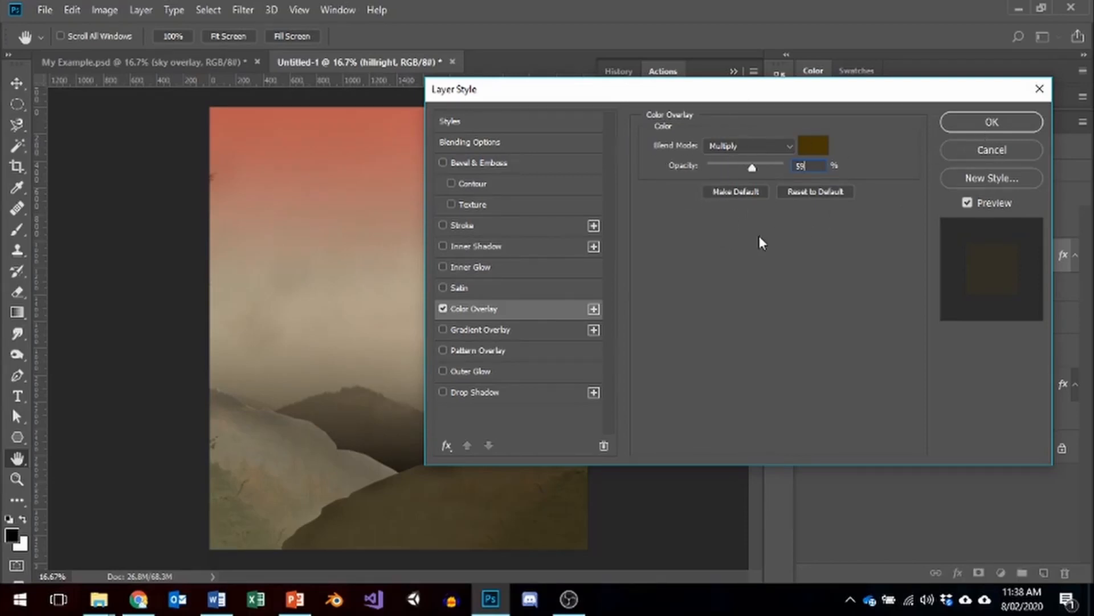
pyautogui.click(958, 126)
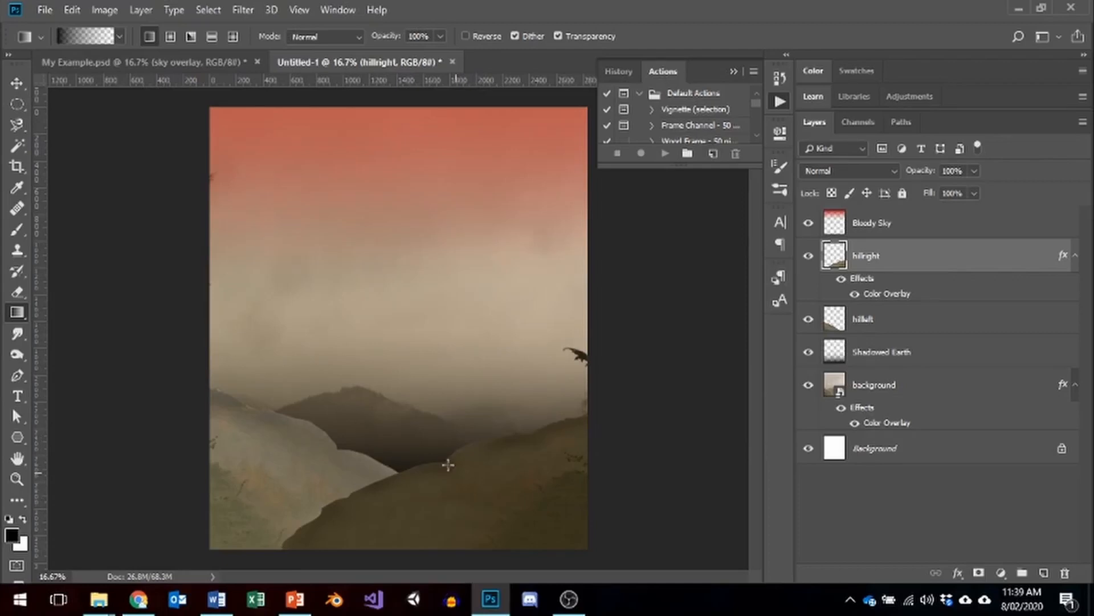
# Copy the hillright layer's style and paste it onto the hillleft layer.
pyautogui.rightClick(888, 257)
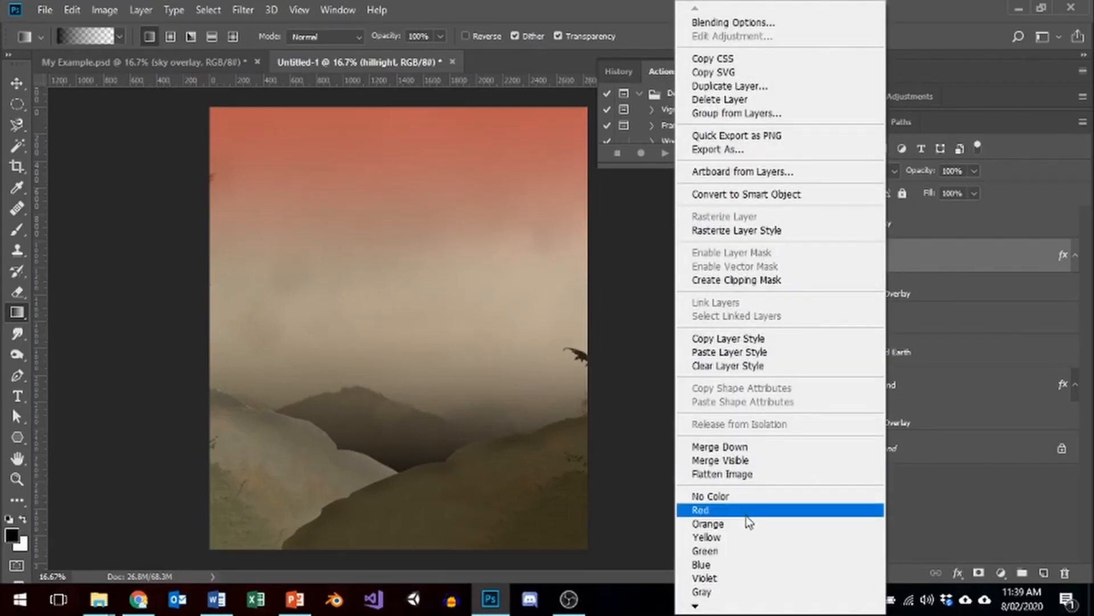
pyautogui.click(757, 339)
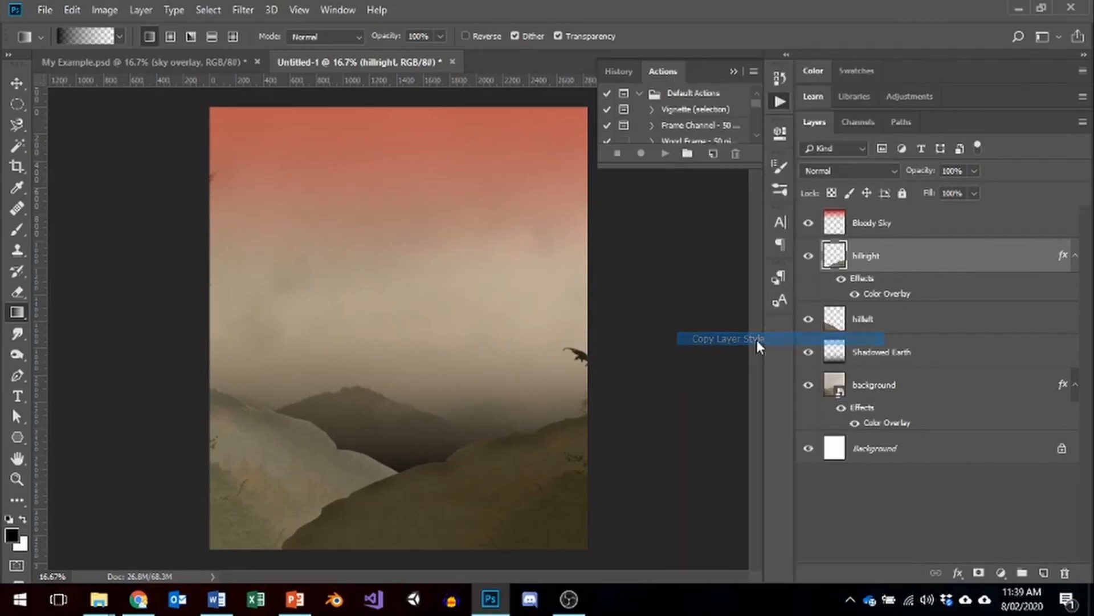
pyautogui.click(937, 318)
pyautogui.rightClick(935, 317)
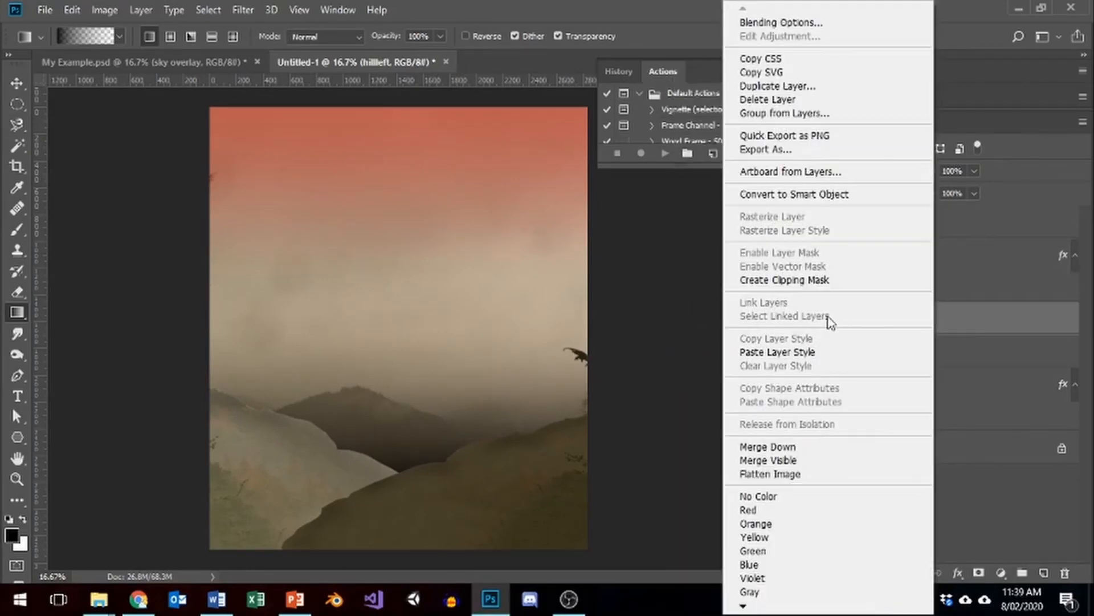
pyautogui.click(808, 353)
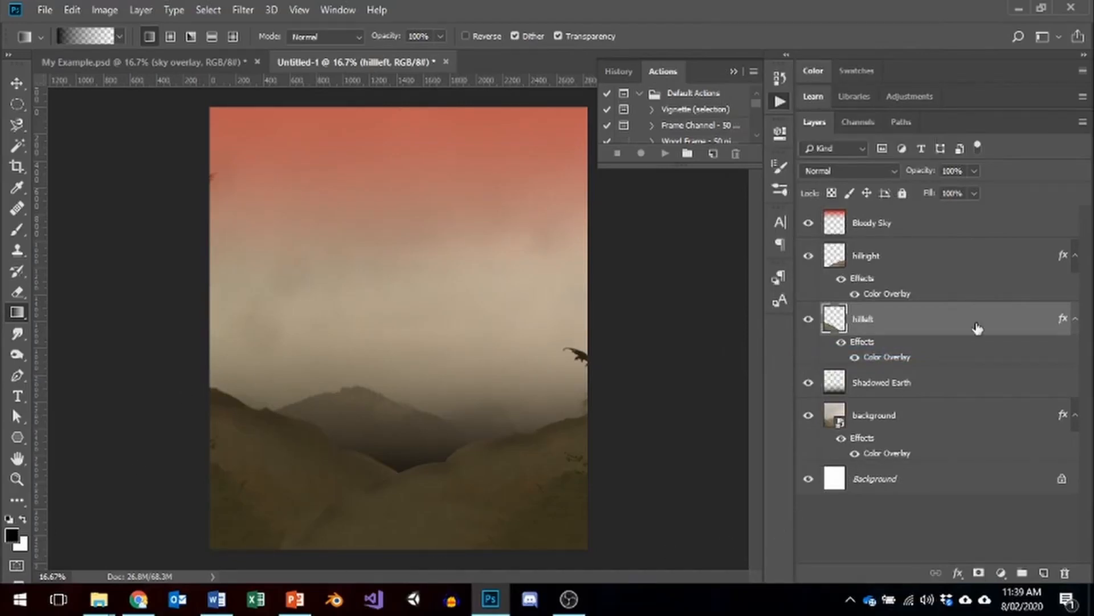
# Collapse the effects lists of the hillleft, hillright and background layers.
pyautogui.click(1075, 319)
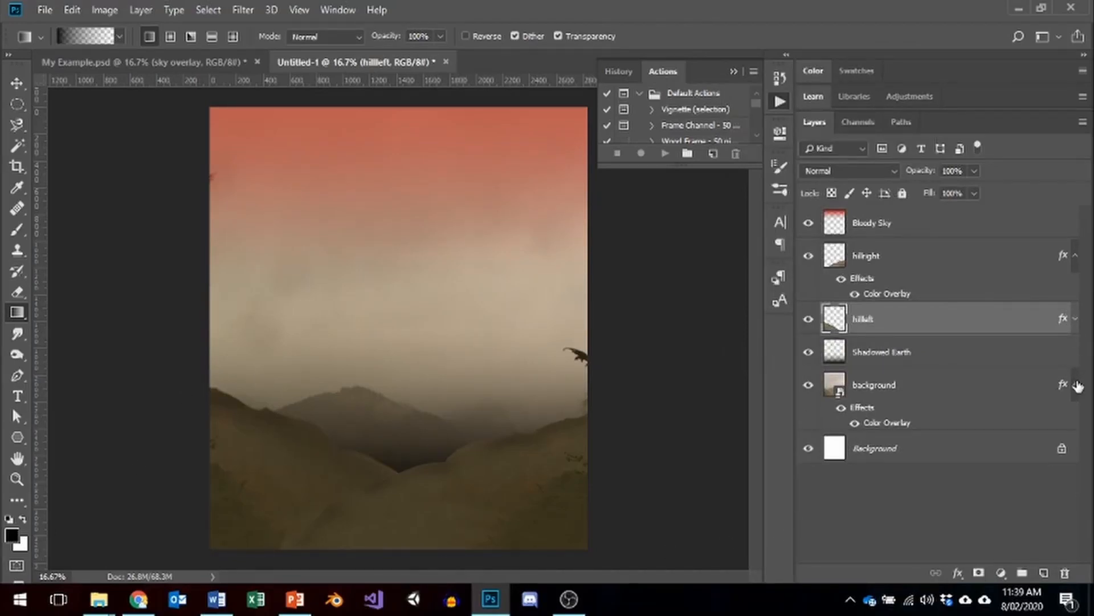
pyautogui.click(1075, 255)
pyautogui.click(1075, 353)
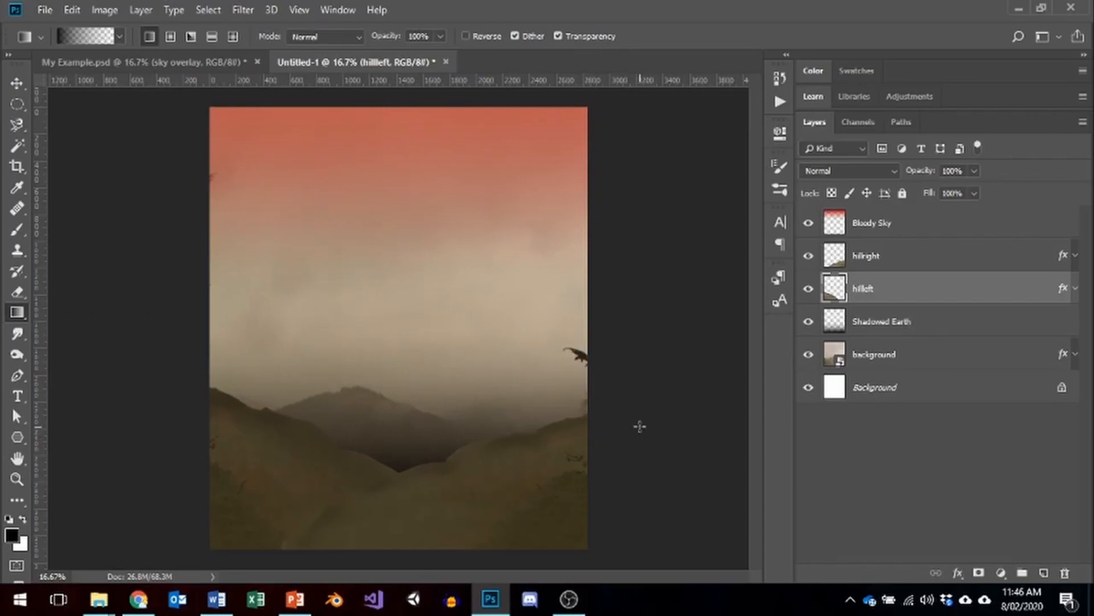
# Place the graveyard image from the 2 - B-Grade Movie Poster folder, scaled to about 211% to span the canvas width along the bottom edge.
pyautogui.moveTo(104, 605)
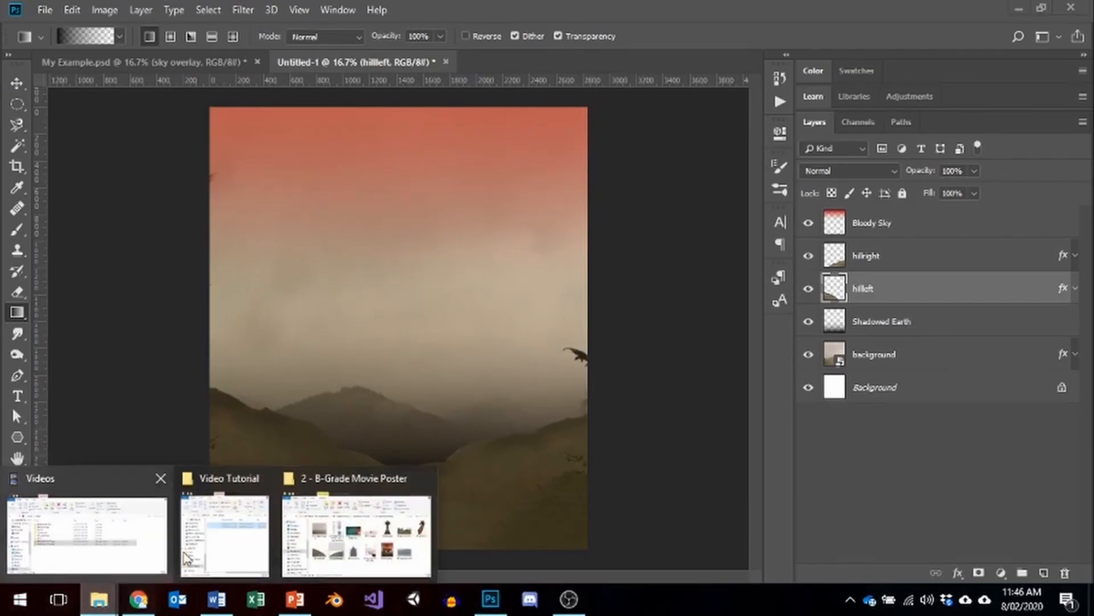
pyautogui.click(357, 530)
pyautogui.moveTo(1018, 231); pyautogui.dragTo(212, 475)
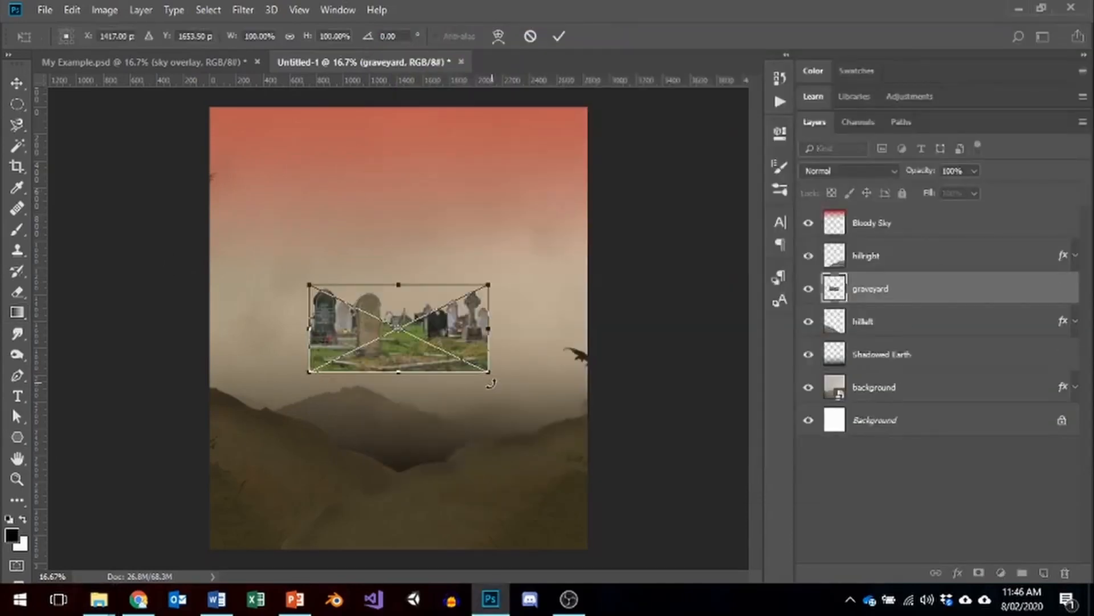
pyautogui.moveTo(450, 327); pyautogui.dragTo(309, 489)
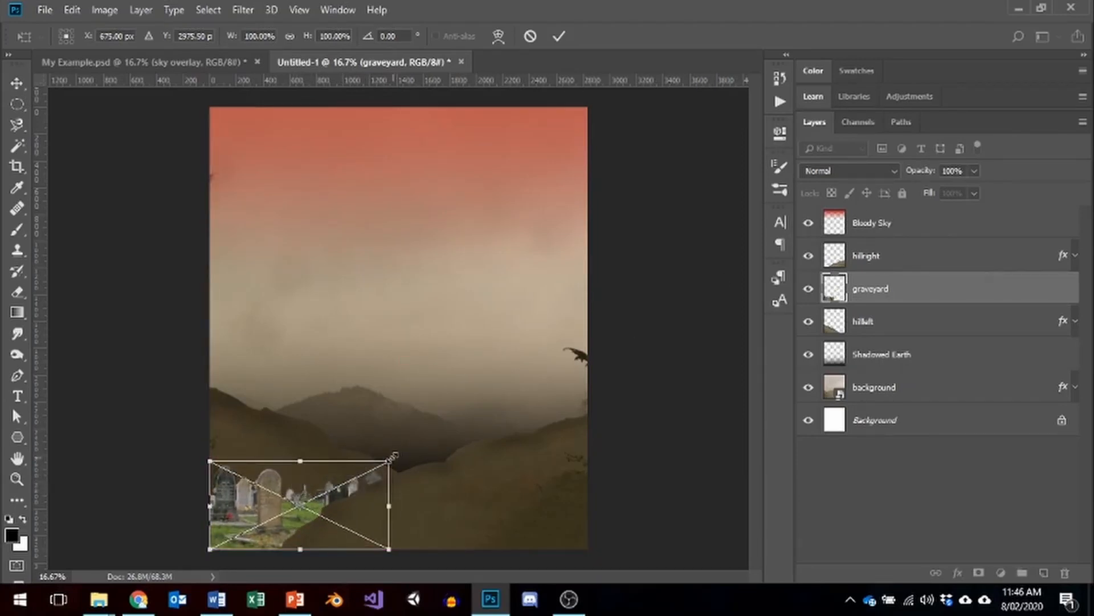
pyautogui.moveTo(389, 460); pyautogui.dragTo(589, 362)
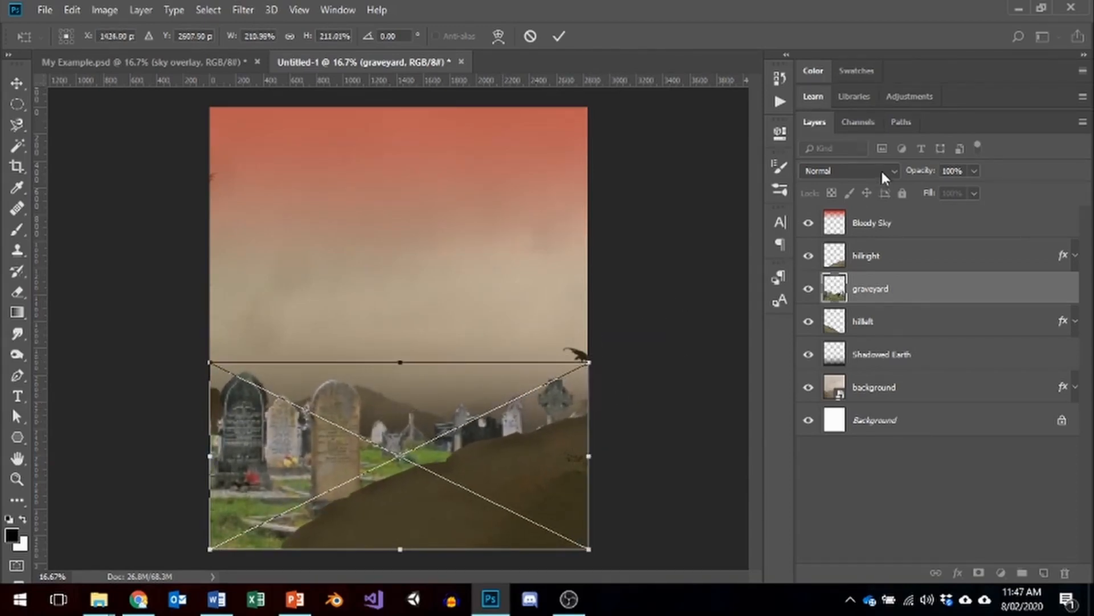
pyautogui.click(559, 36)
# Move the graveyard layer to the top of the layer stack, above Bloody Sky.
pyautogui.moveTo(894, 291); pyautogui.dragTo(890, 225)
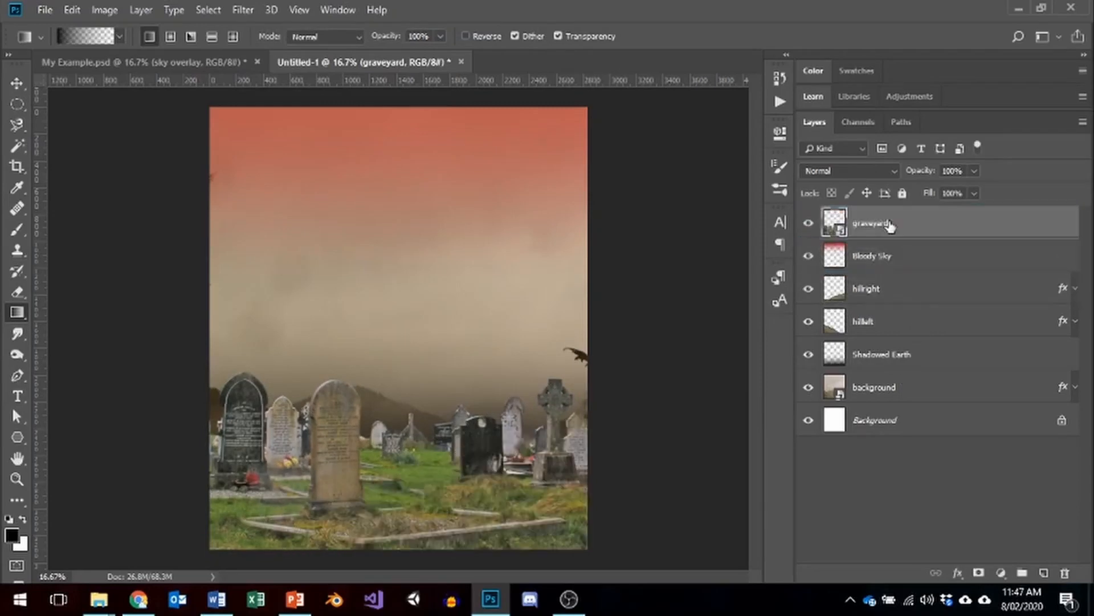
pyautogui.click(420, 471)
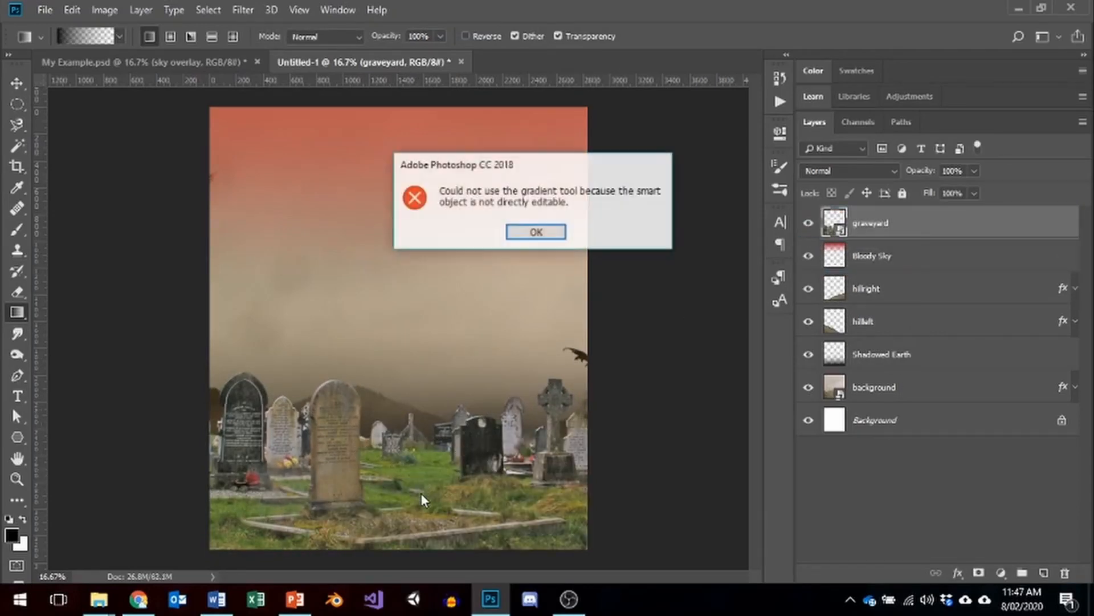
pyautogui.click(537, 232)
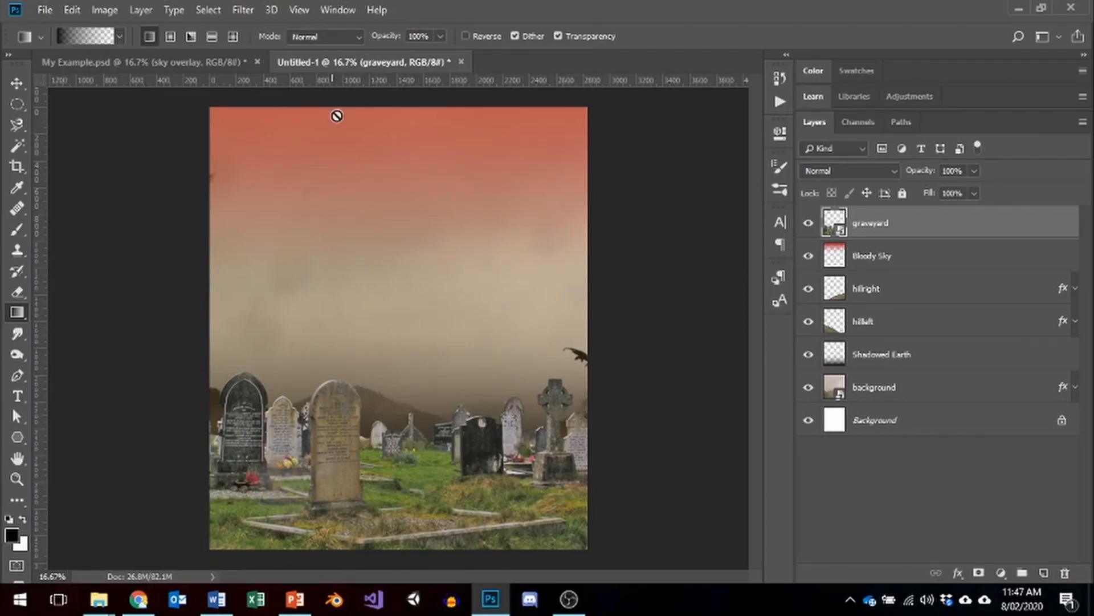
# Add a Color Overlay in Multiply mode to the graveyard layer and show its settings.
pyautogui.rightClick(835, 226)
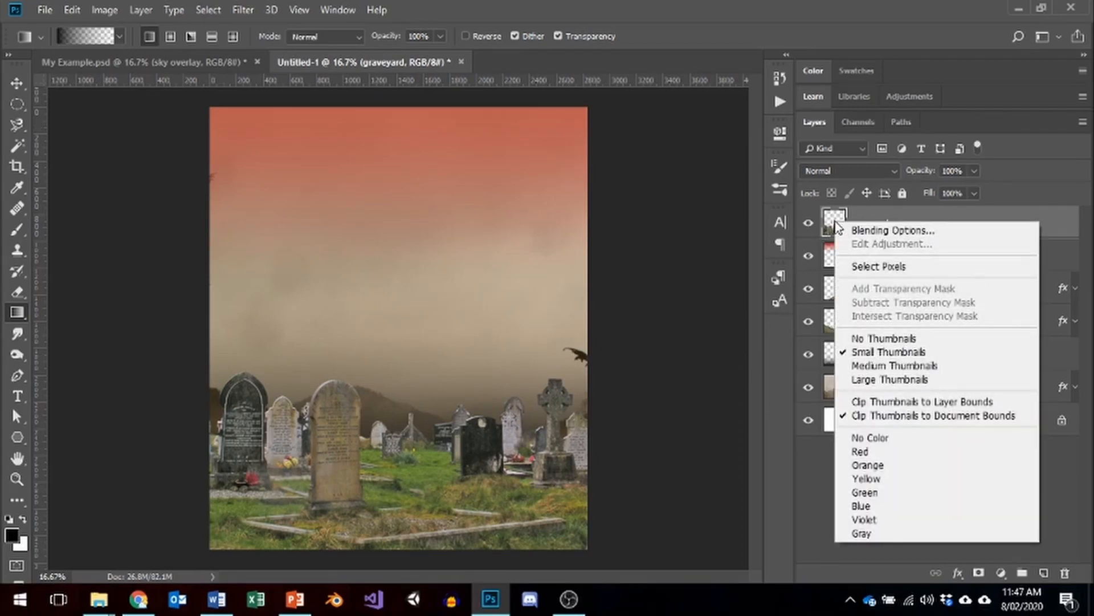
pyautogui.click(878, 229)
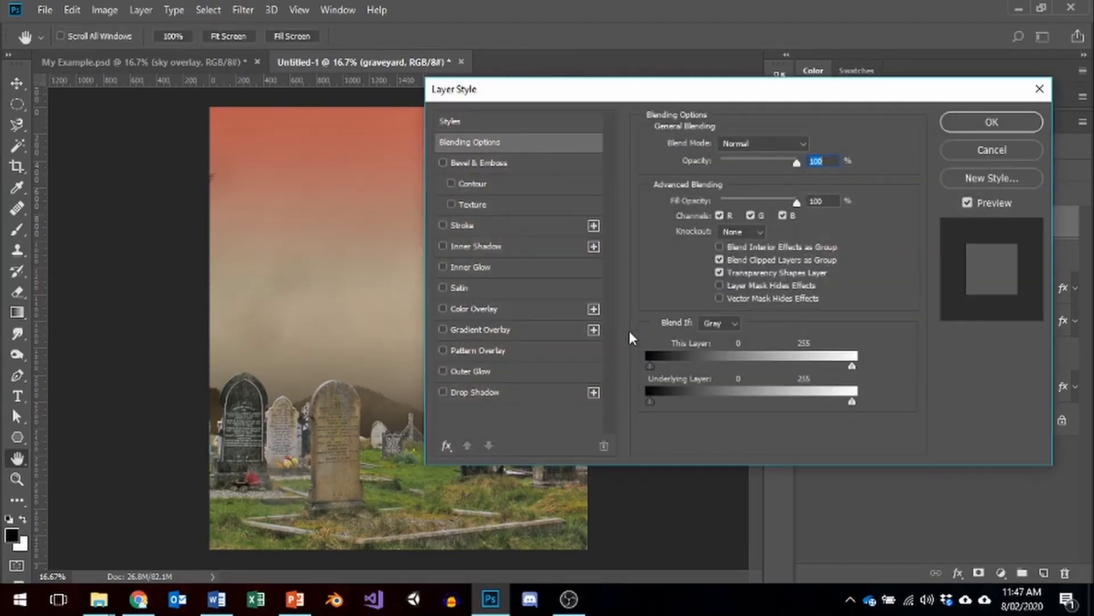
pyautogui.click(443, 307)
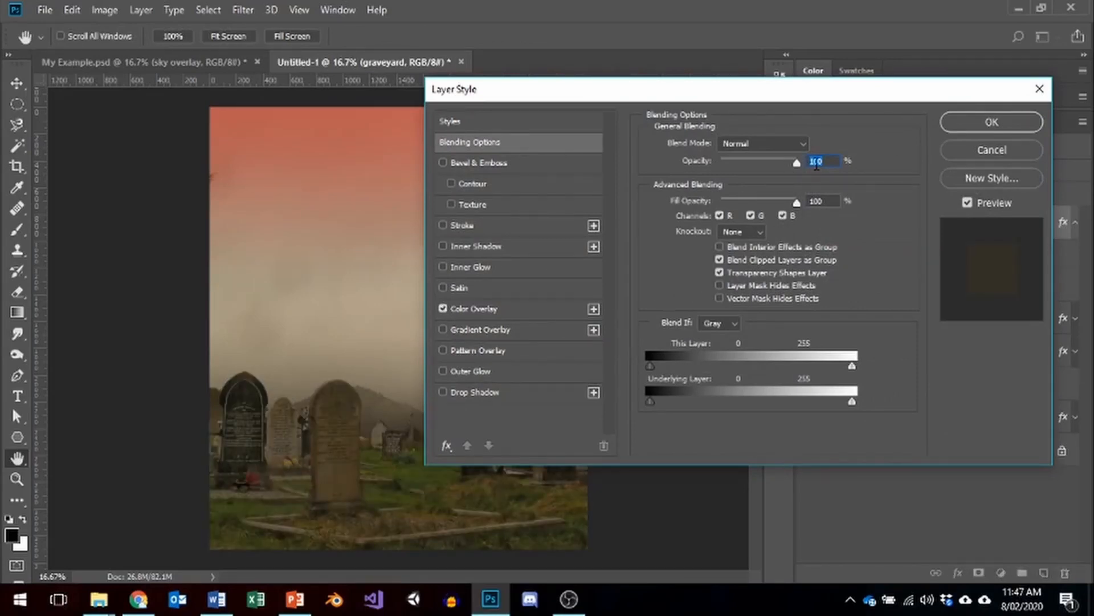
pyautogui.click(525, 313)
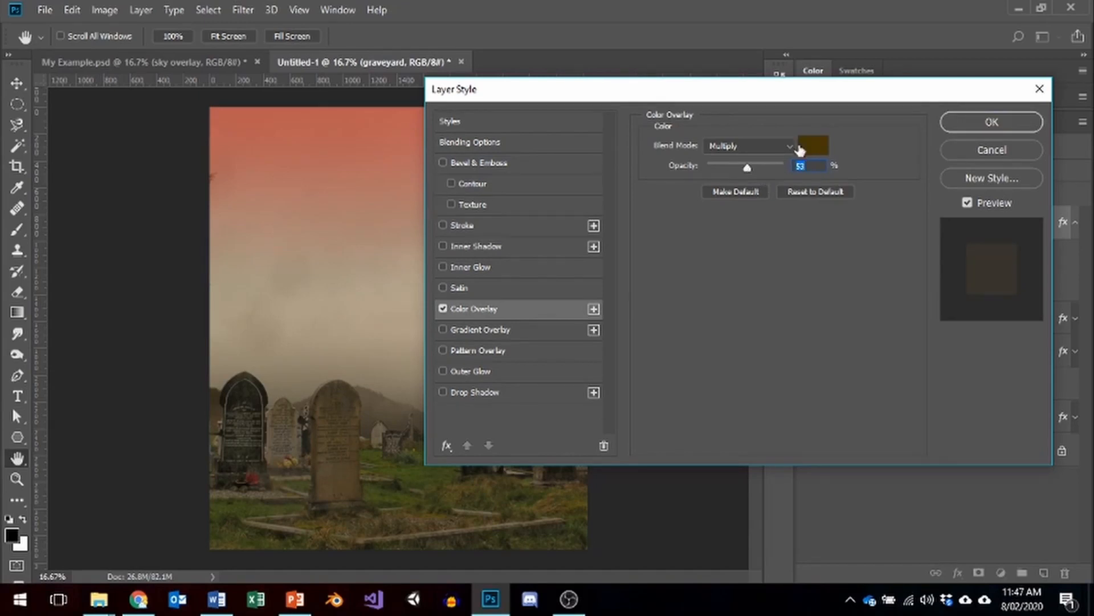
# Set the graveyard Color Overlay's colour to RGB 51, 42, 5 and apply the layer style.
pyautogui.click(813, 145)
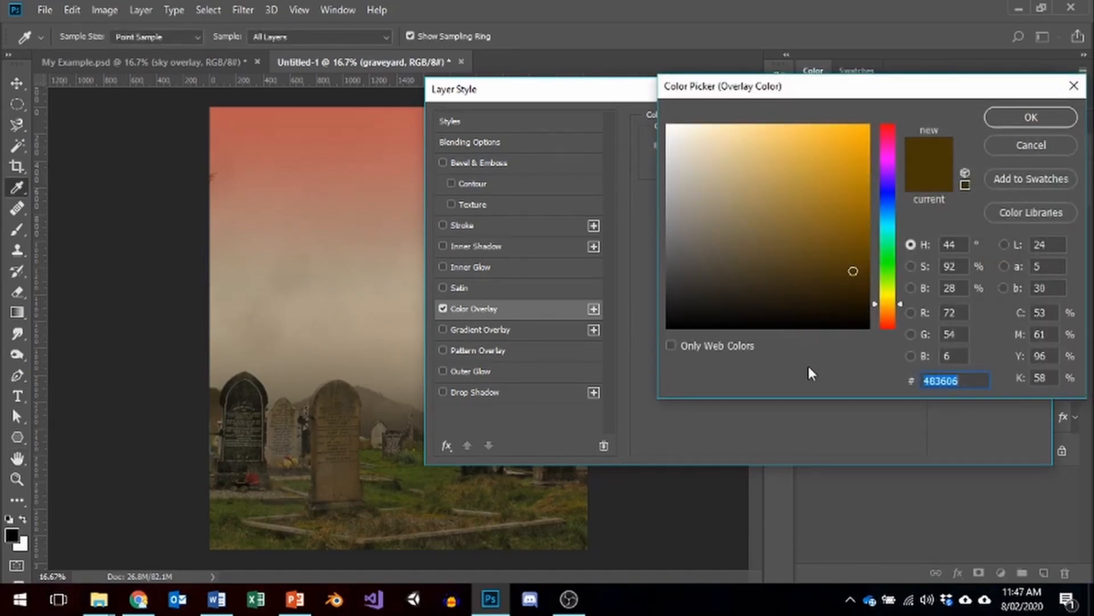
pyautogui.click(950, 312)
pyautogui.write('51')
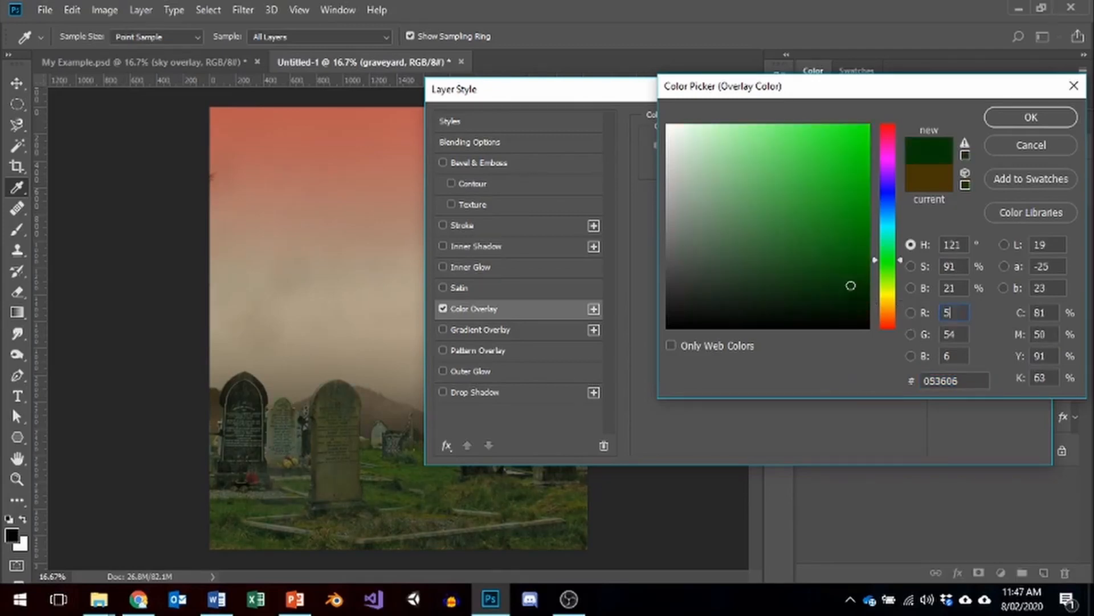
pyautogui.press('Tab')
pyautogui.write('42')
pyautogui.press('Tab')
pyautogui.write('4')
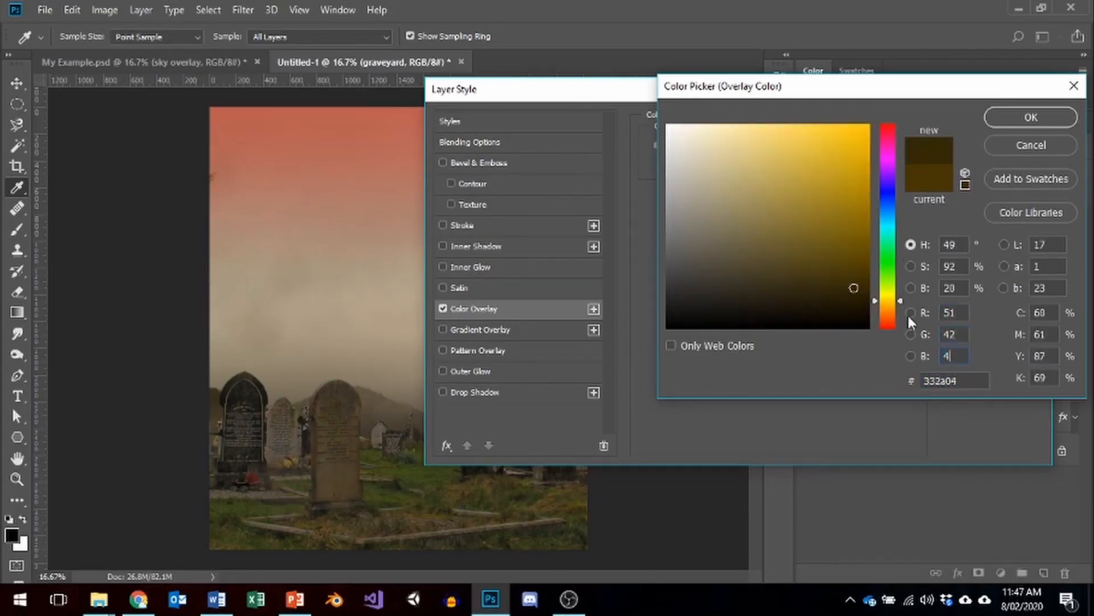
pyautogui.press('BackSpace')
pyautogui.write('45')
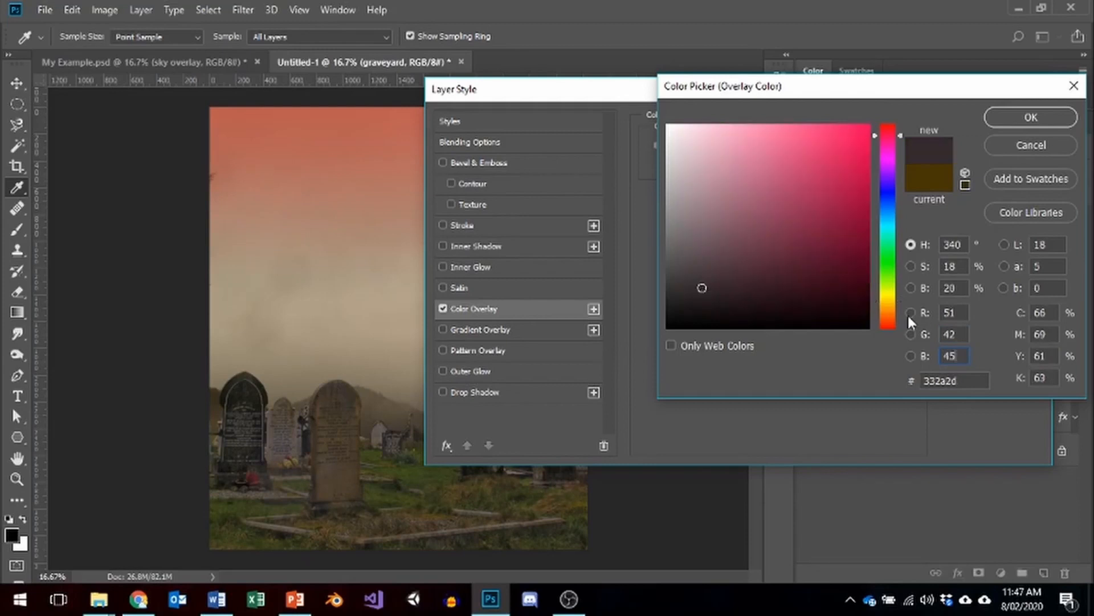
pyautogui.press('BackSpace')
pyautogui.press('BackSpace')
pyautogui.write('5')
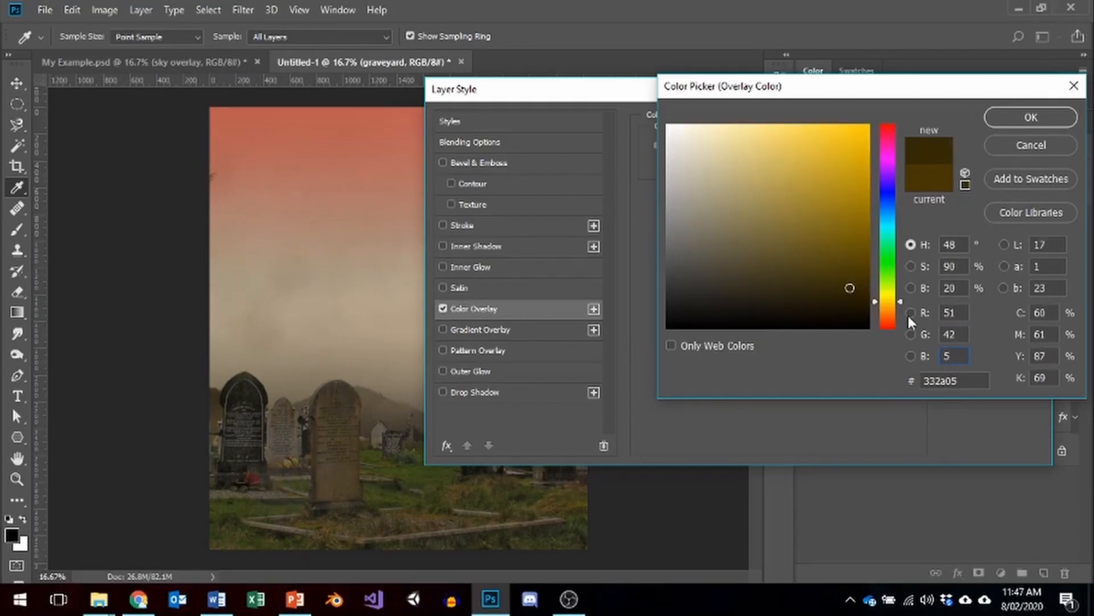
pyautogui.click(1029, 119)
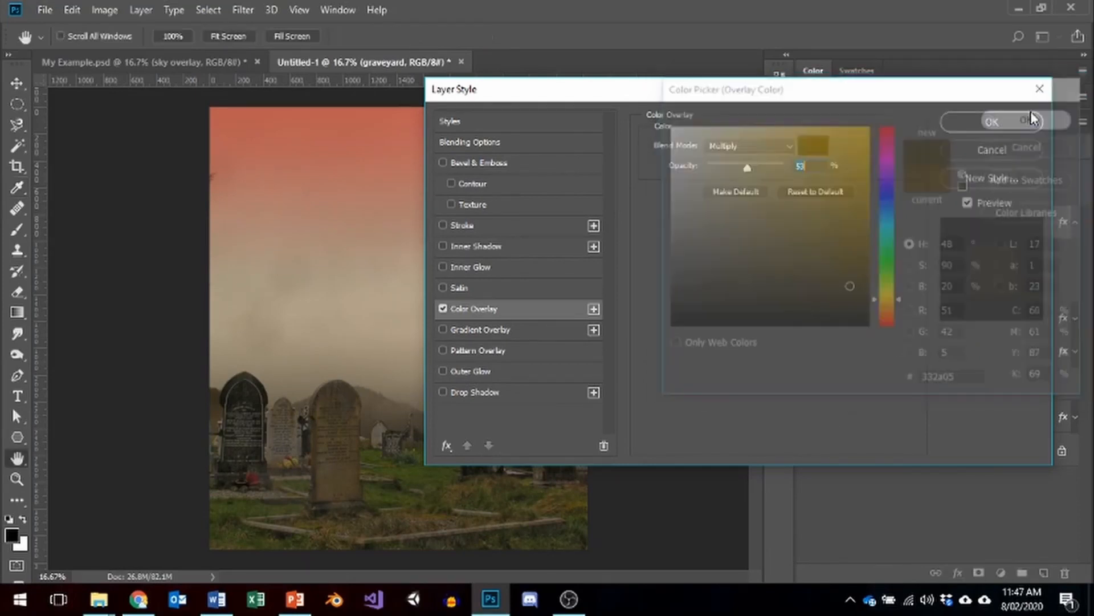
pyautogui.click(1003, 131)
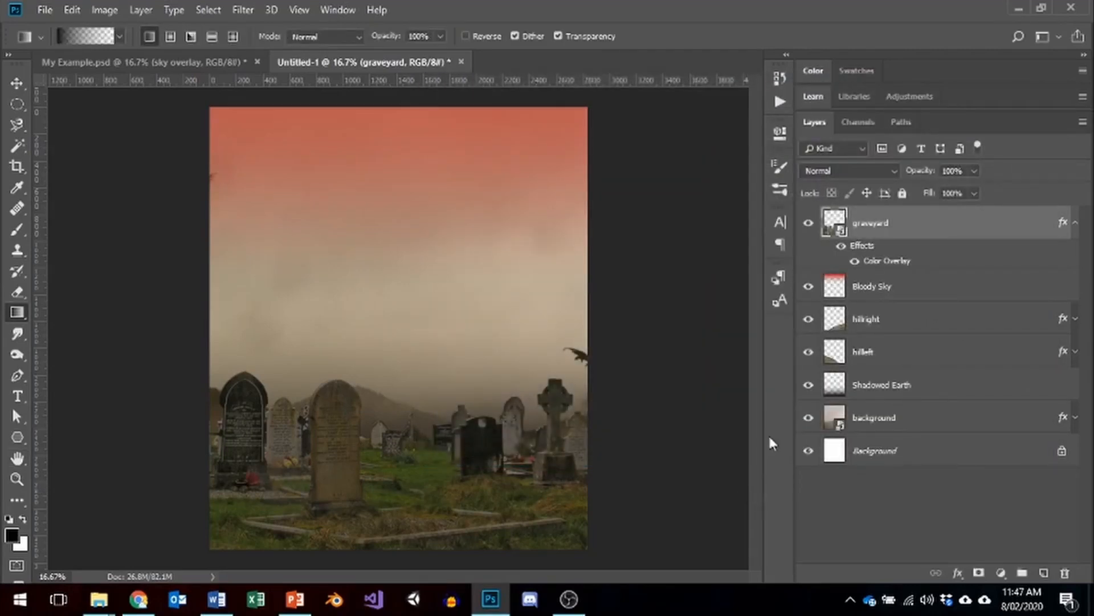
# Rasterize the graveyard layer, keeping its Color Overlay effect editable.
pyautogui.rightClick(839, 226)
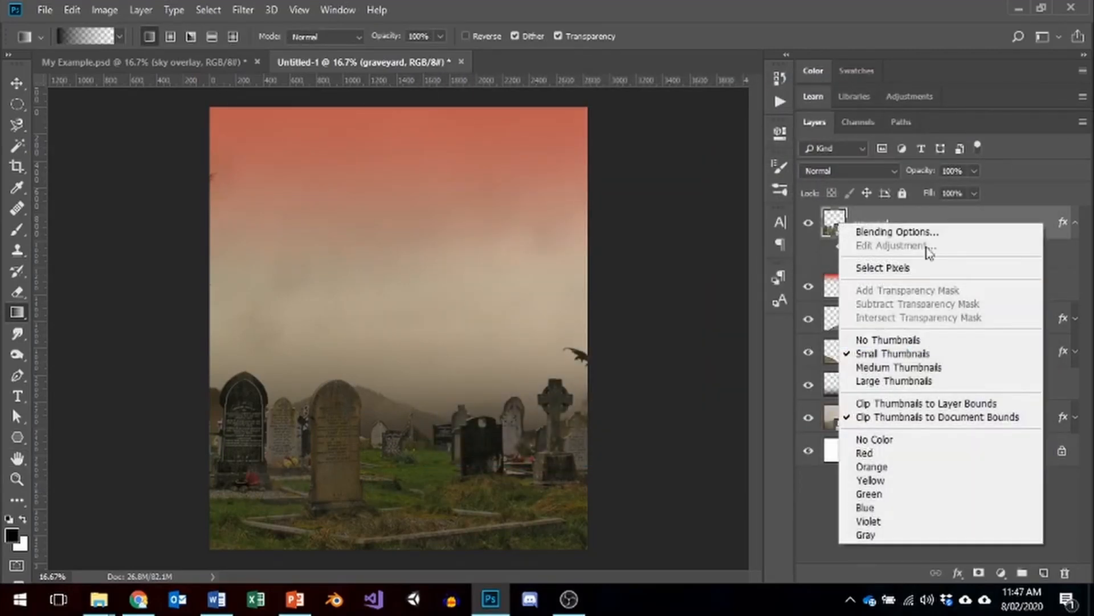
pyautogui.rightClick(939, 217)
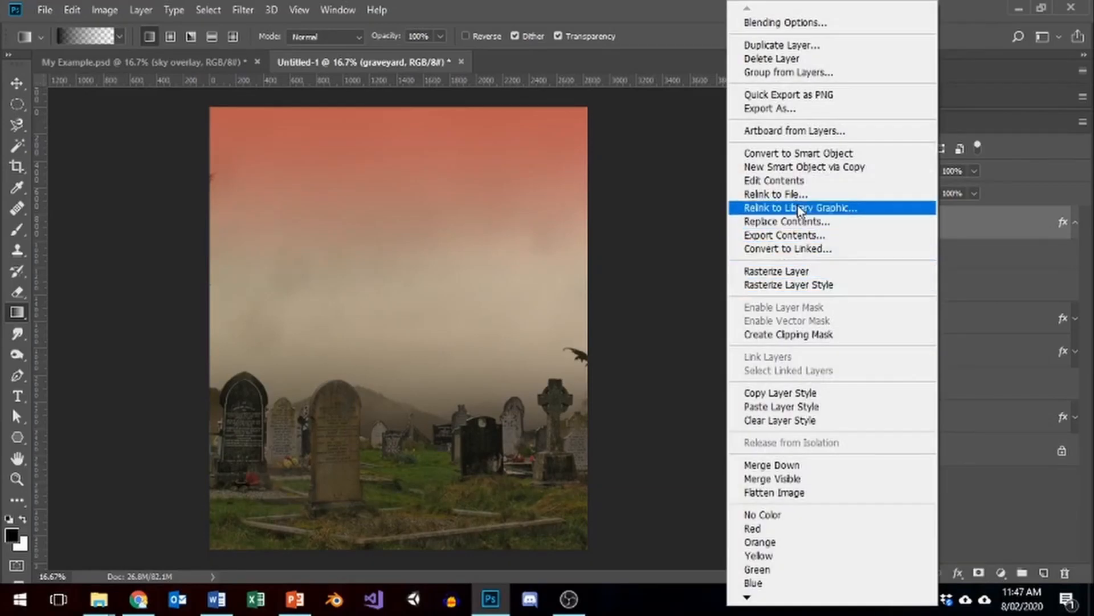
pyautogui.click(804, 271)
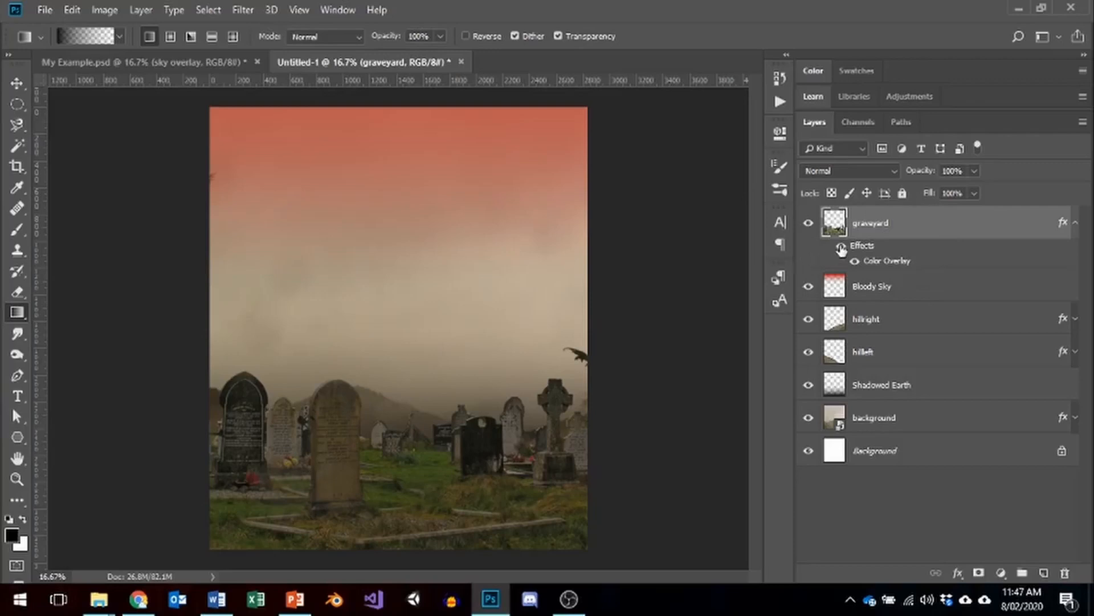
pyautogui.rightClick(871, 226)
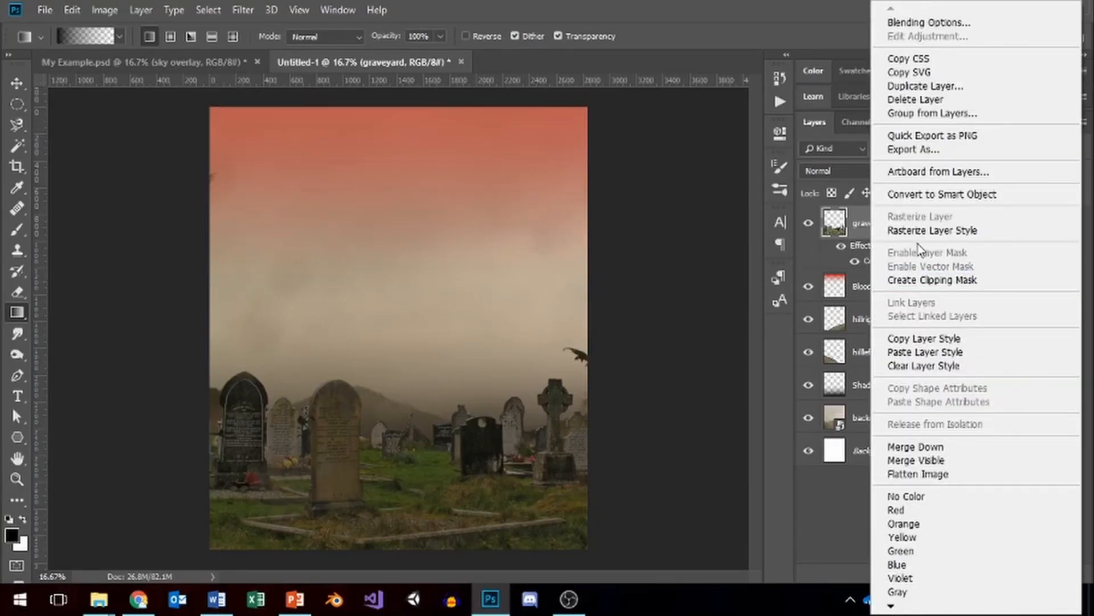
pyautogui.click(832, 234)
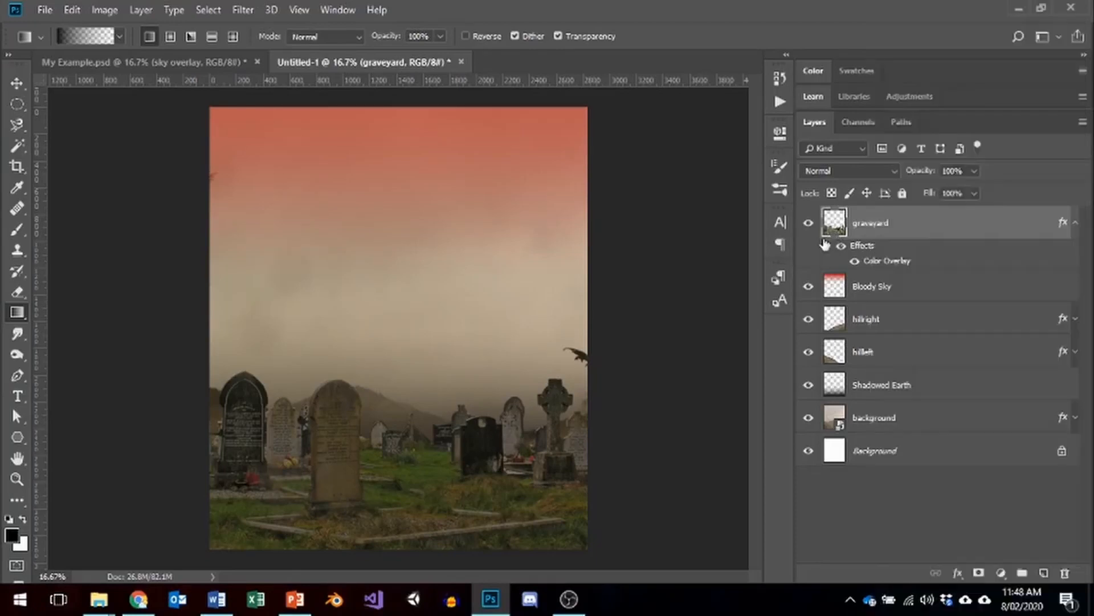
# Try the Desaturate adjustment on the graveyard layer and undo it.
pyautogui.click(105, 10)
pyautogui.moveTo(145, 52)
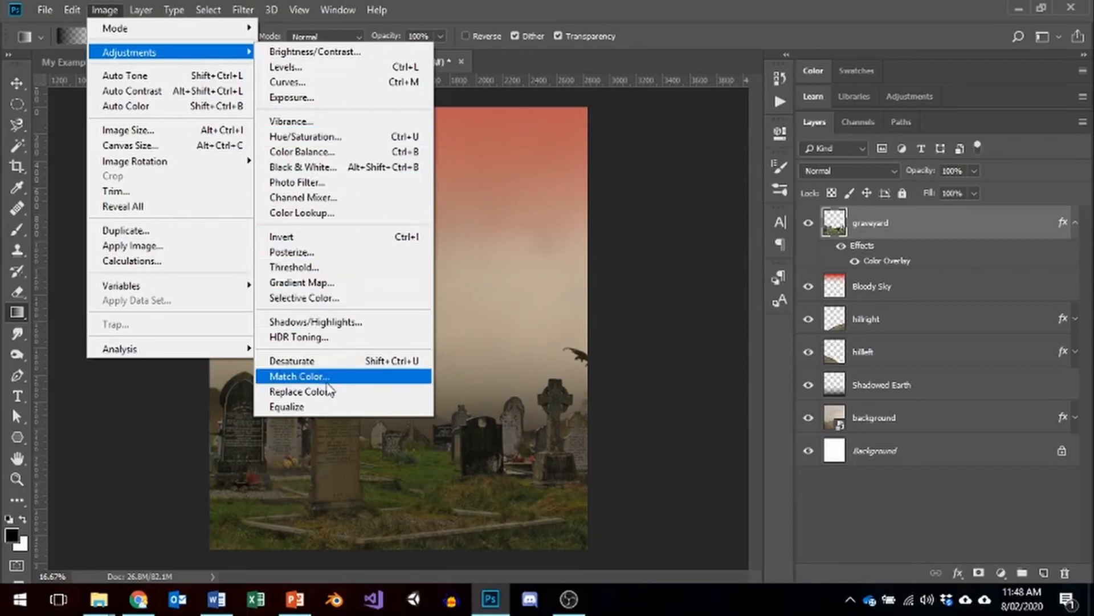
pyautogui.click(326, 365)
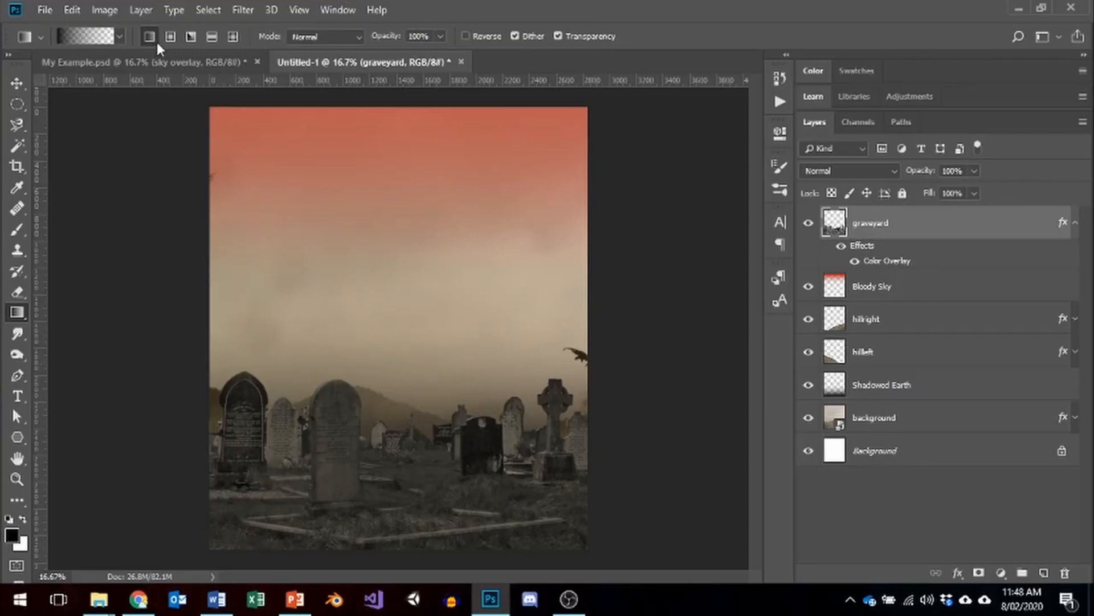
pyautogui.hotkey('ctrl', 'z')
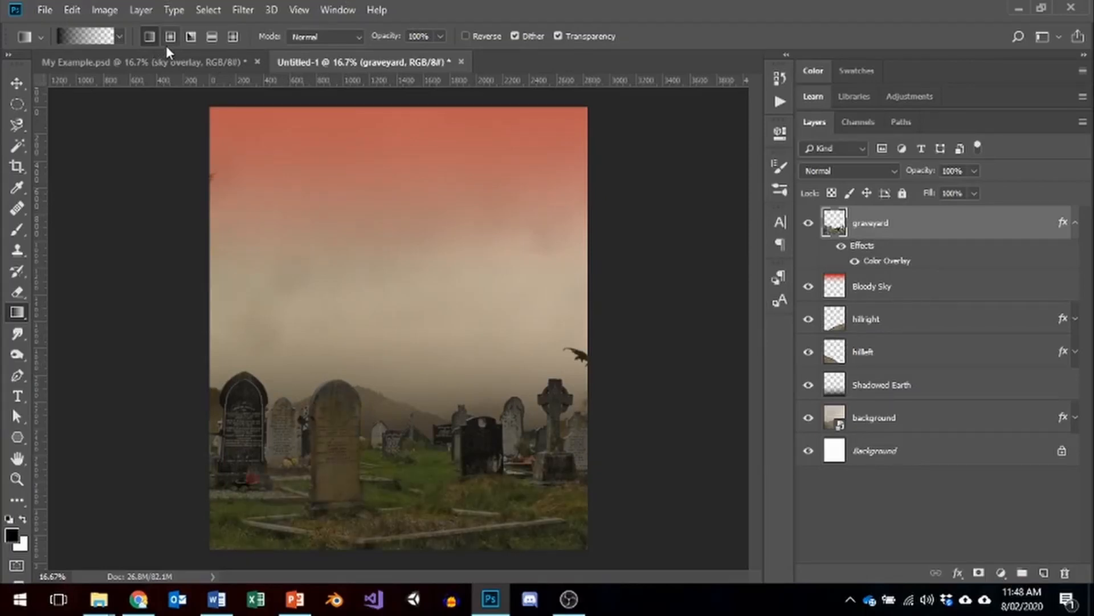
# Remove all colour from the graveyard layer with a Hue/Saturation adjustment at Saturation -100.
pyautogui.click(108, 9)
pyautogui.moveTo(142, 52)
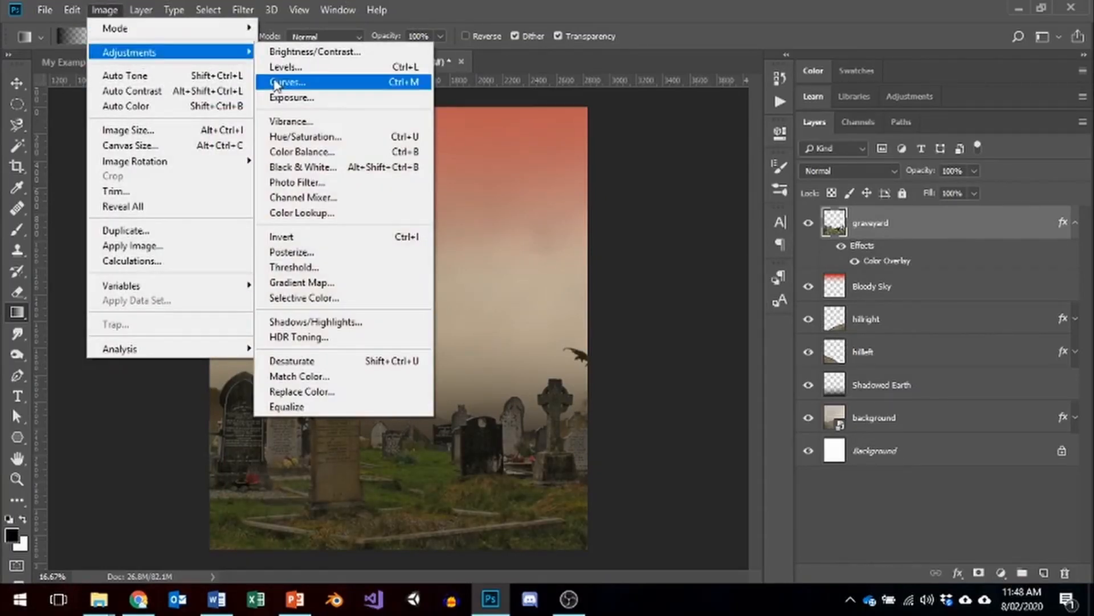
pyautogui.click(319, 137)
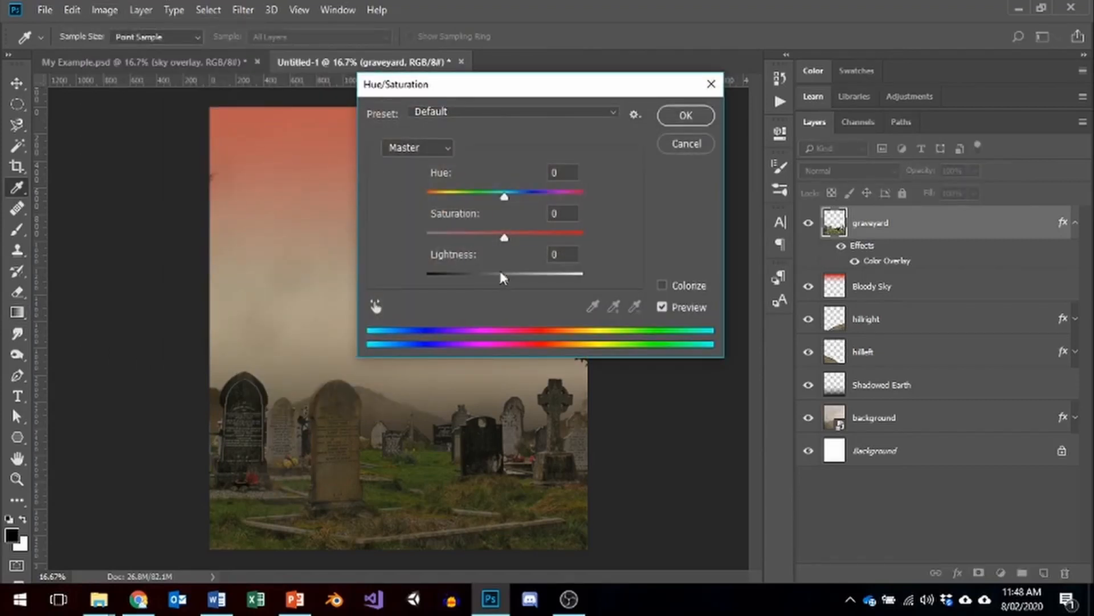
pyautogui.moveTo(503, 235); pyautogui.dragTo(342, 238)
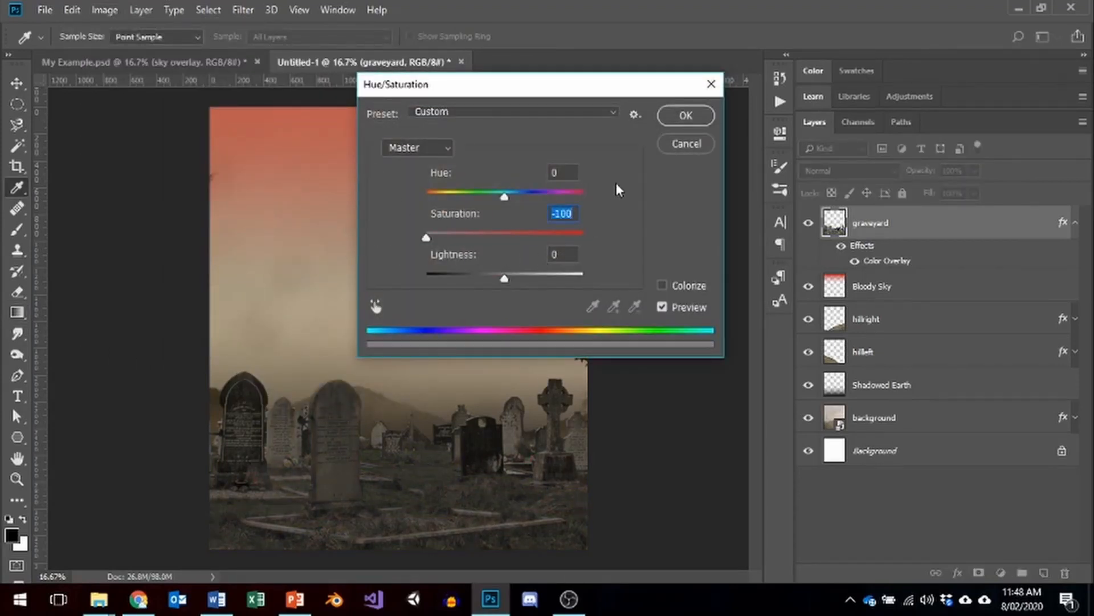
pyautogui.click(667, 116)
pyautogui.press('g')
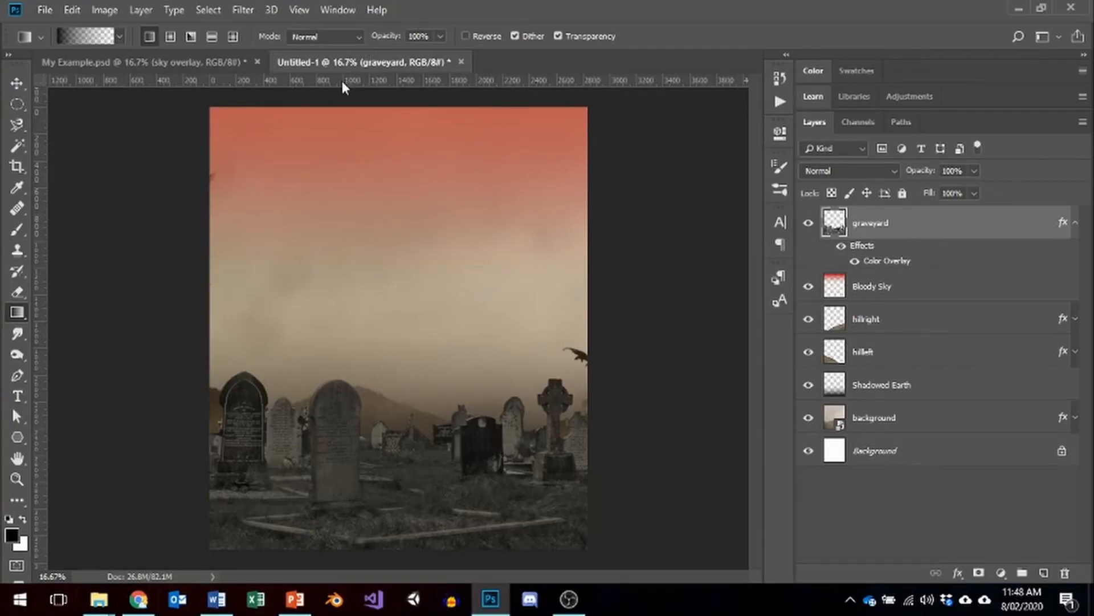
# Apply the Dry Brush artistic filter to the graveyard layer with Brush Size 2, Brush Detail 8 and Texture 1.
pyautogui.click(243, 12)
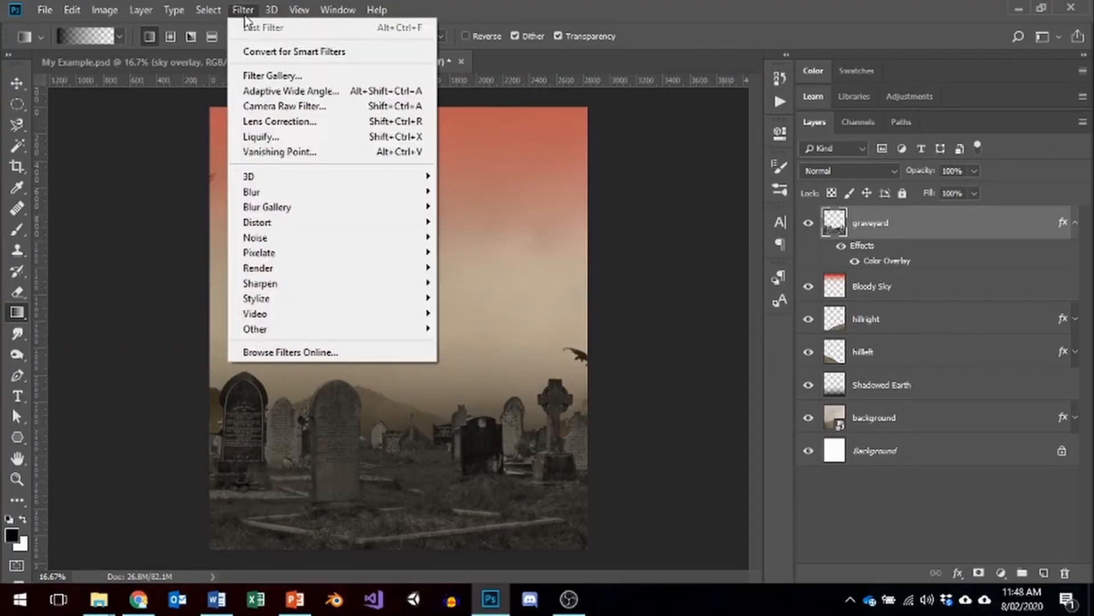
pyautogui.click(274, 75)
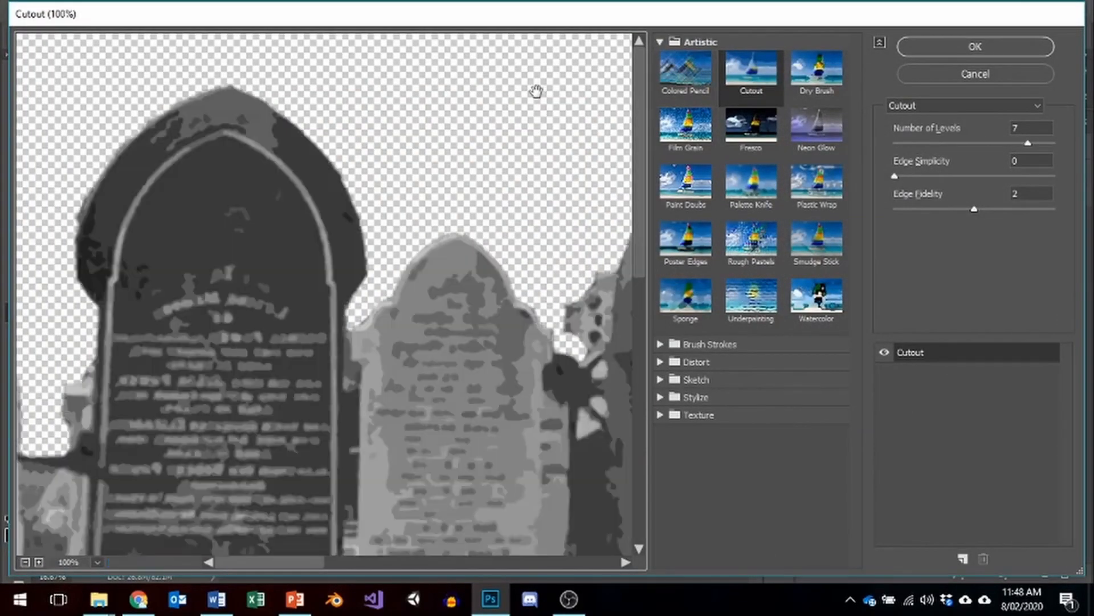
pyautogui.click(814, 74)
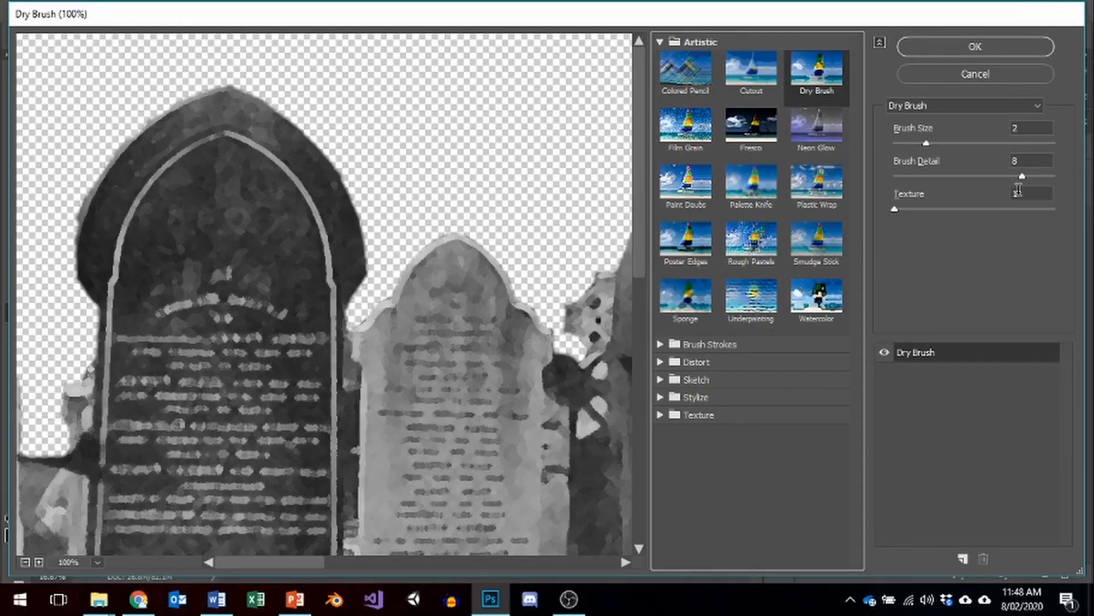
pyautogui.click(955, 48)
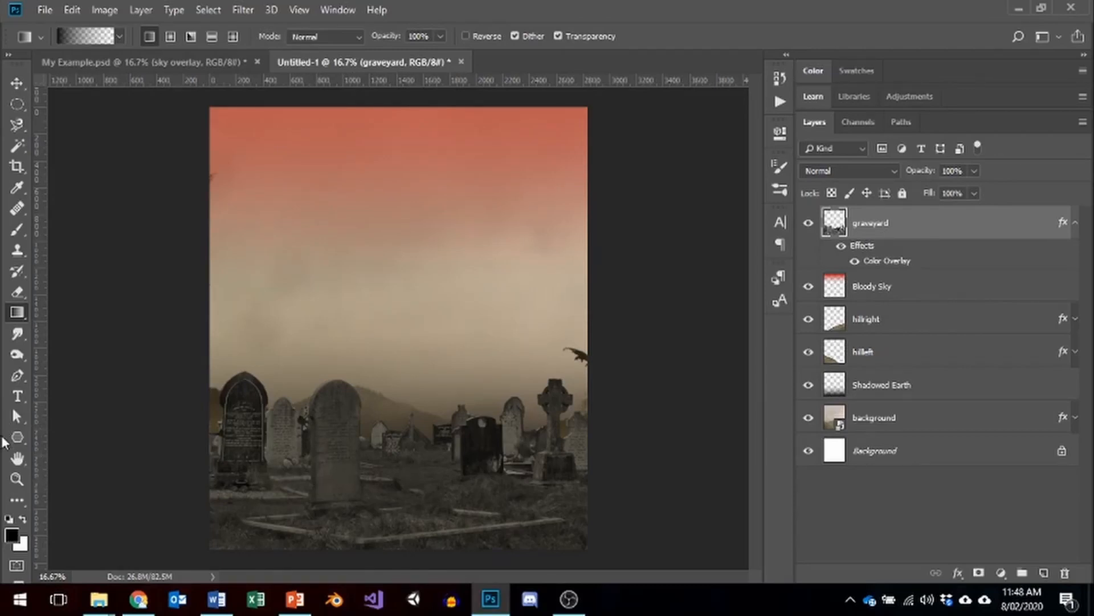
# Choose the Burn tool and enlarge its brush to 900 px.
pyautogui.click(23, 350)
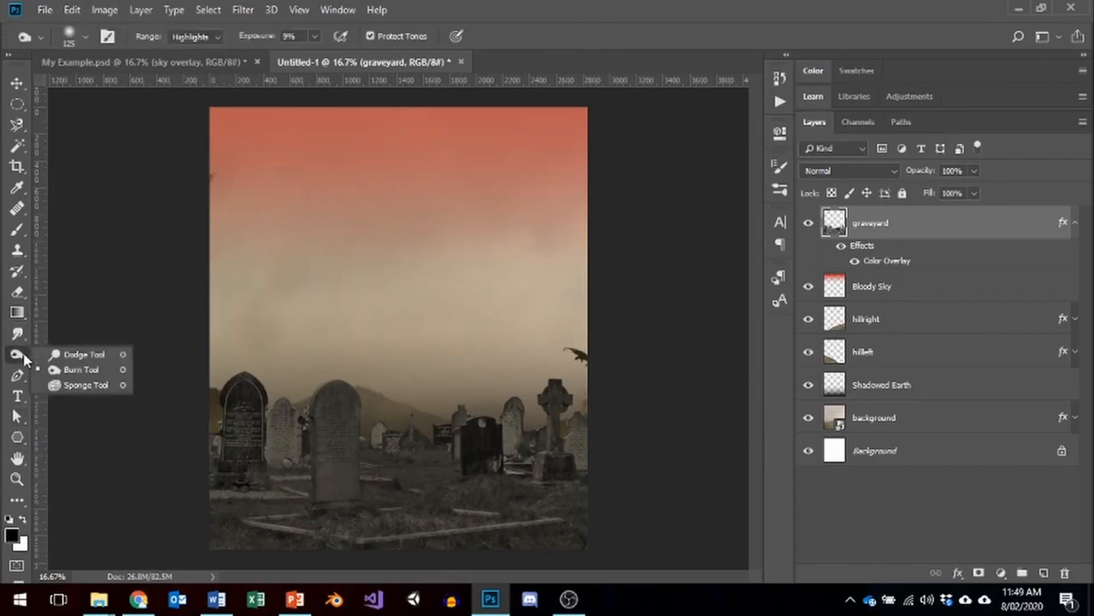
pyautogui.click(70, 372)
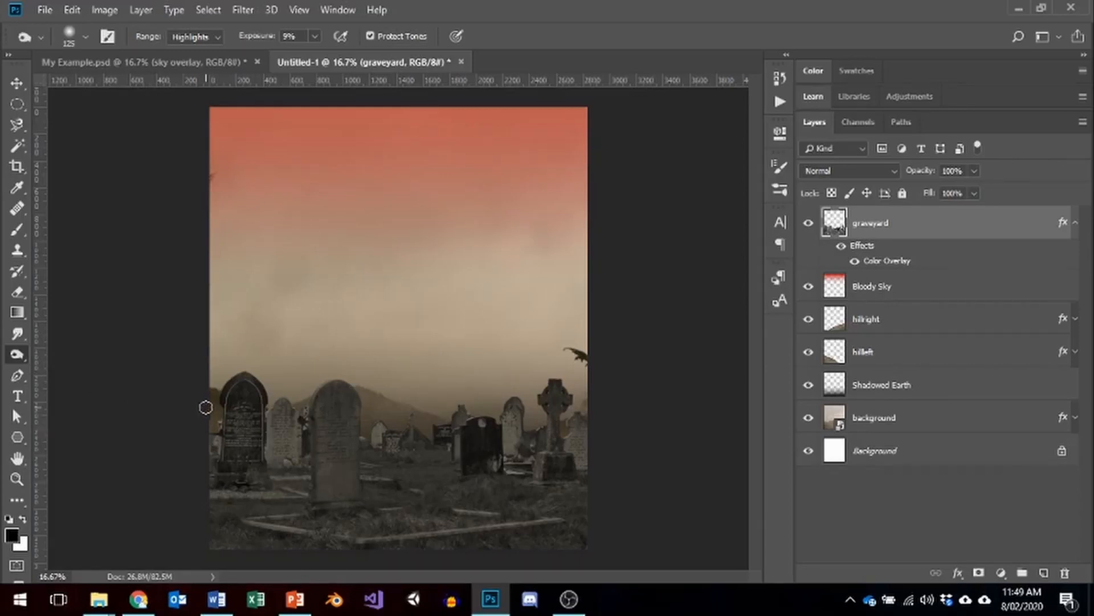
pyautogui.press(']')
pyautogui.press(']')
pyautogui.press(']')
pyautogui.press(']')
pyautogui.press(']')
pyautogui.press(']')
pyautogui.press(']')
pyautogui.press(']')
pyautogui.press(']')
pyautogui.press(']')
pyautogui.press(']')
pyautogui.press(']')
pyautogui.press(']')
pyautogui.press(']')
pyautogui.press(']')
pyautogui.press(']')
pyautogui.press(']')
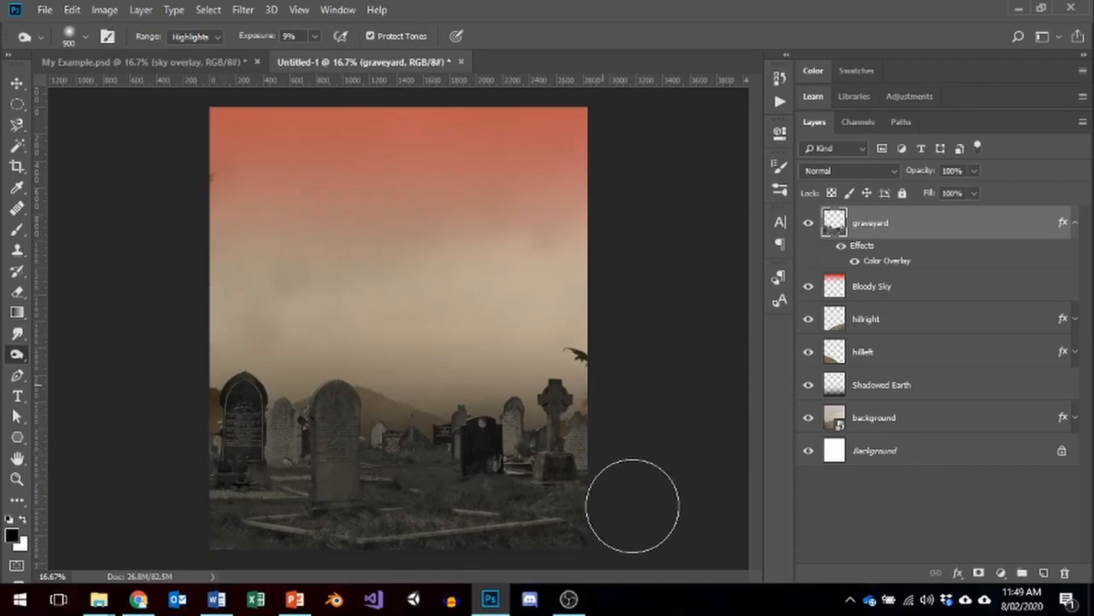
# Switch to the Dodge tool and enlarge its brush to 1800 px.
pyautogui.rightClick(17, 354)
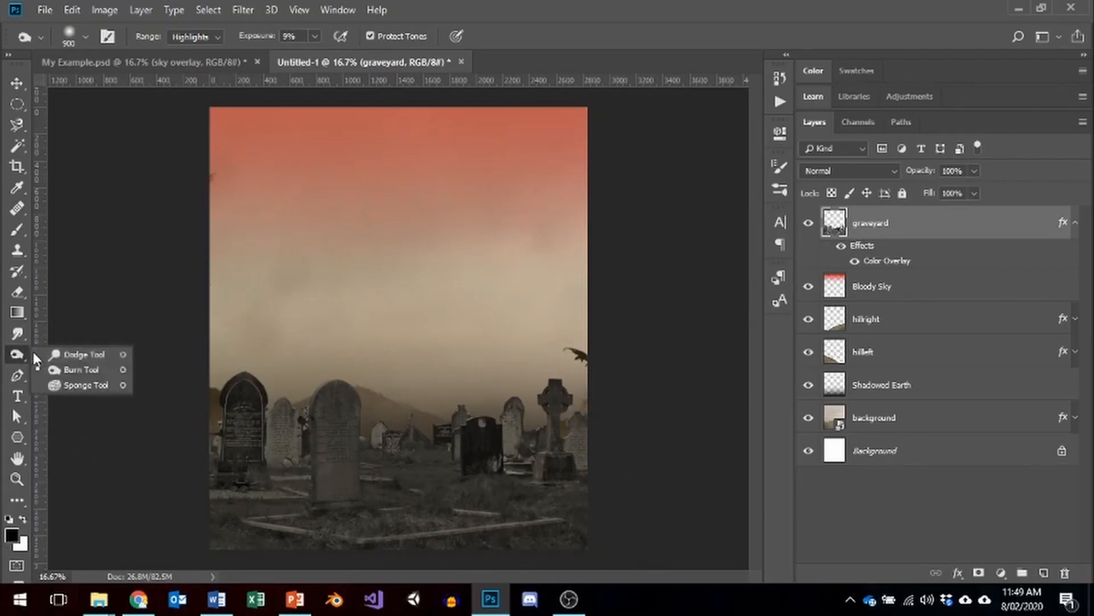
pyautogui.click(69, 354)
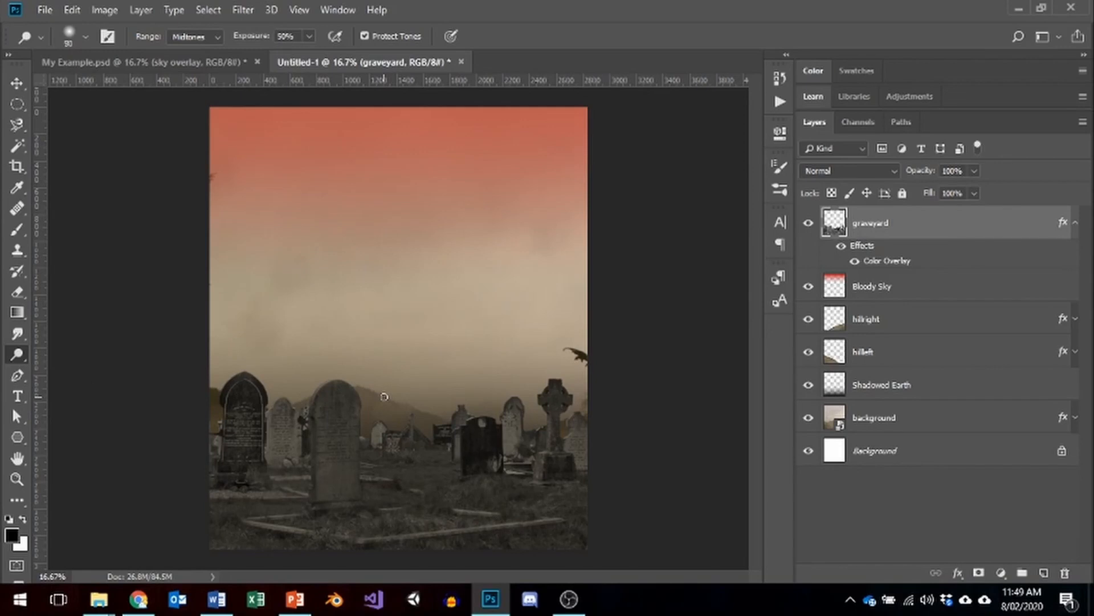
pyautogui.press(']')
pyautogui.press(']')
pyautogui.press(']')
pyautogui.press(']')
pyautogui.press(']')
pyautogui.press(']')
pyautogui.press(']')
pyautogui.press(']')
pyautogui.press(']')
pyautogui.press(']')
pyautogui.press(']')
pyautogui.press(']')
pyautogui.press(']')
pyautogui.press(']')
pyautogui.press(']')
pyautogui.press(']')
pyautogui.press(']')
pyautogui.press(']')
pyautogui.press(']')
pyautogui.press(']')
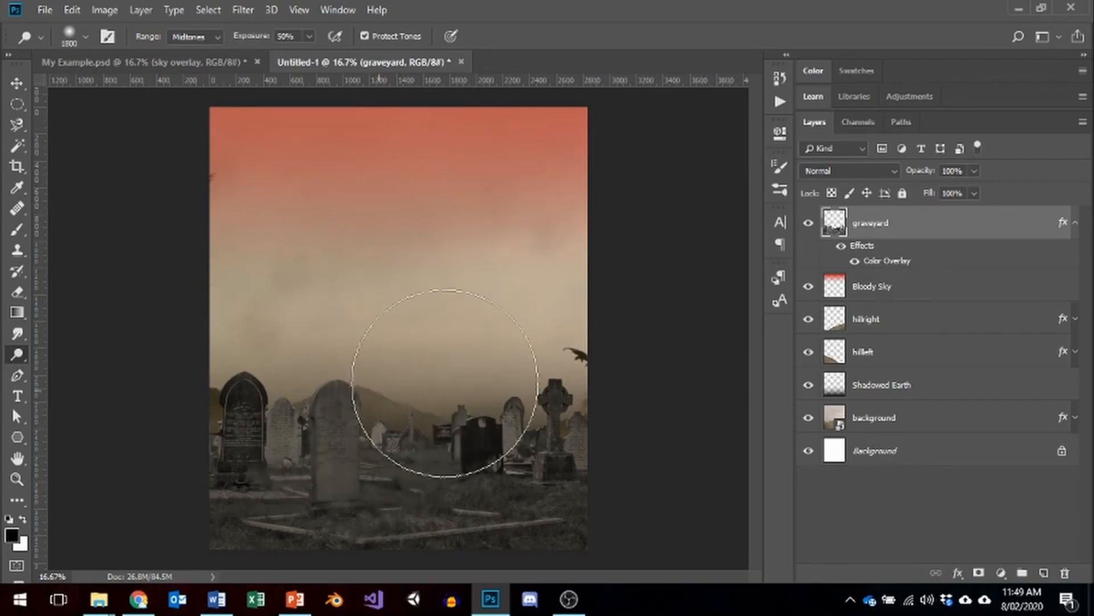
# Darken the graveyard's ground with the Burn tool set to the Midtones range and 50% exposure.
pyautogui.rightClick(23, 358)
pyautogui.click(84, 371)
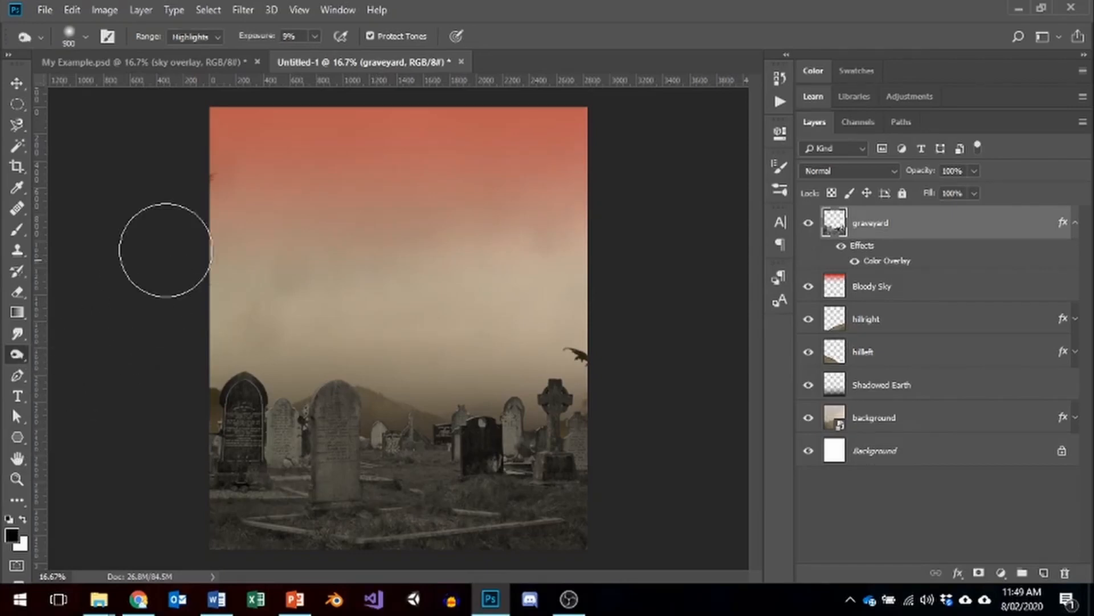
pyautogui.click(208, 37)
pyautogui.click(217, 64)
pyautogui.press('Tab')
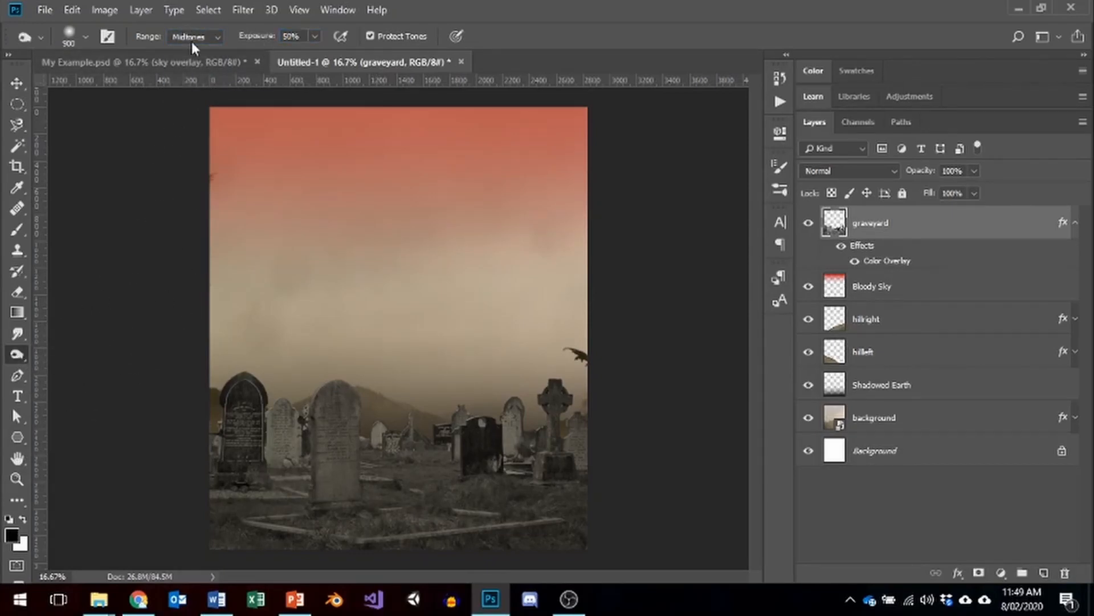
pyautogui.moveTo(220, 452)
pyautogui.mouseDown()
pyautogui.moveTo(267, 504)
pyautogui.moveTo(449, 517)
pyautogui.moveTo(578, 498)
pyautogui.moveTo(606, 514)
pyautogui.moveTo(296, 534)
pyautogui.moveTo(684, 513)
pyautogui.moveTo(315, 522)
pyautogui.moveTo(97, 554)
pyautogui.moveTo(227, 504)
pyautogui.moveTo(184, 545)
pyautogui.moveTo(236, 496)
pyautogui.moveTo(295, 478)
pyautogui.moveTo(312, 504)
pyautogui.moveTo(355, 523)
pyautogui.moveTo(533, 521)
pyautogui.mouseUp()
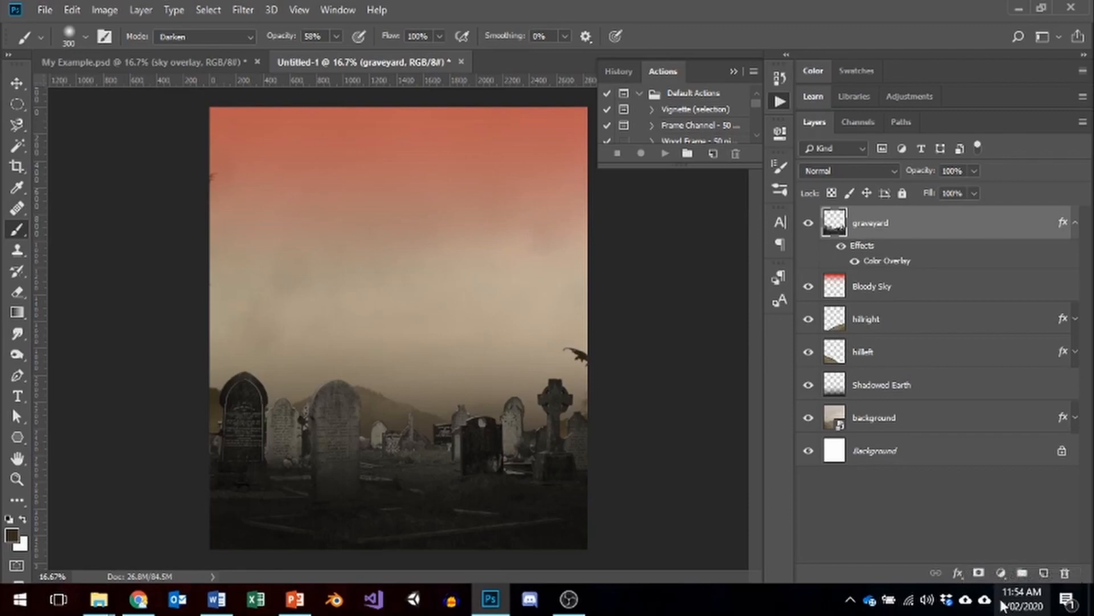
# Hide every layer below the graveyard layer and choose the Magic Wand tool.
pyautogui.moveTo(809, 286); pyautogui.dragTo(805, 491)
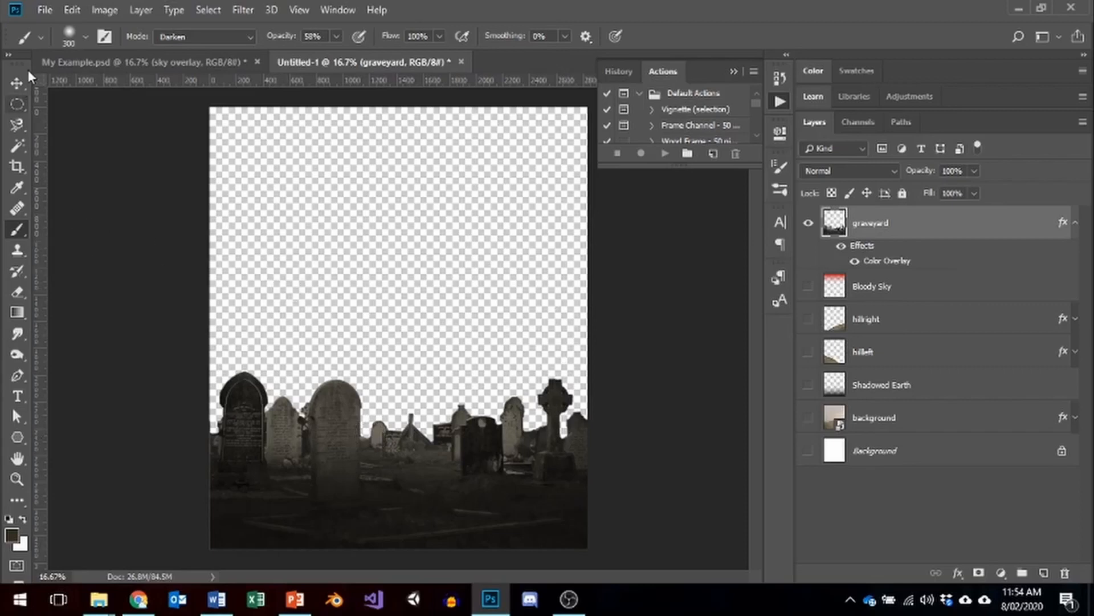
pyautogui.moveTo(17, 146); pyautogui.dragTo(73, 166)
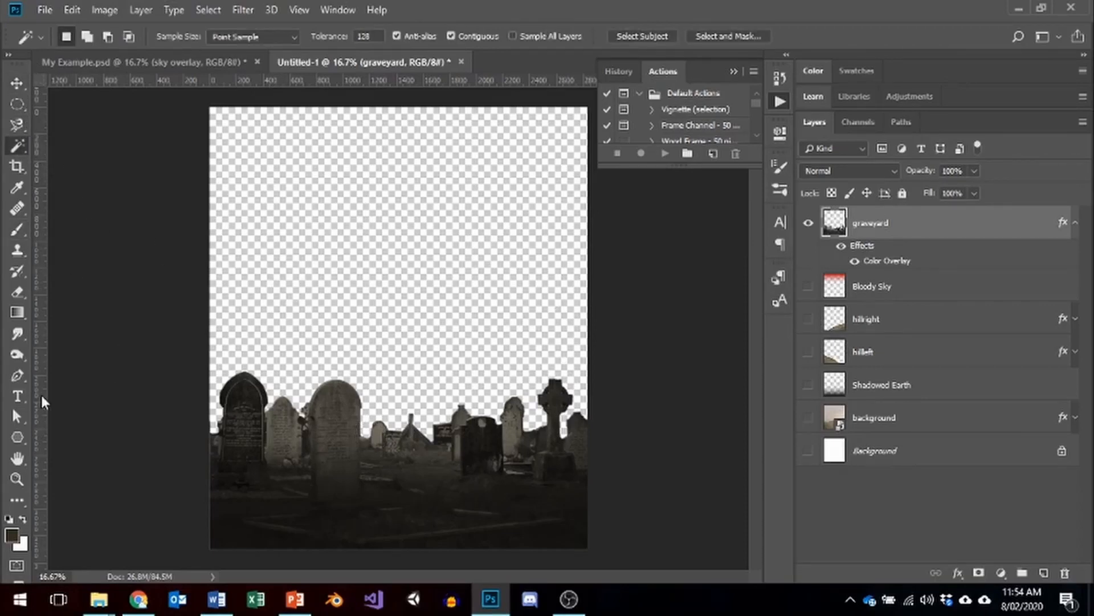
# Try a brush stroke across the transparent area above the tombstones and undo it.
pyautogui.click(17, 229)
pyautogui.moveTo(285, 390)
pyautogui.mouseDown()
pyautogui.moveTo(351, 388)
pyautogui.moveTo(401, 371)
pyautogui.mouseUp()
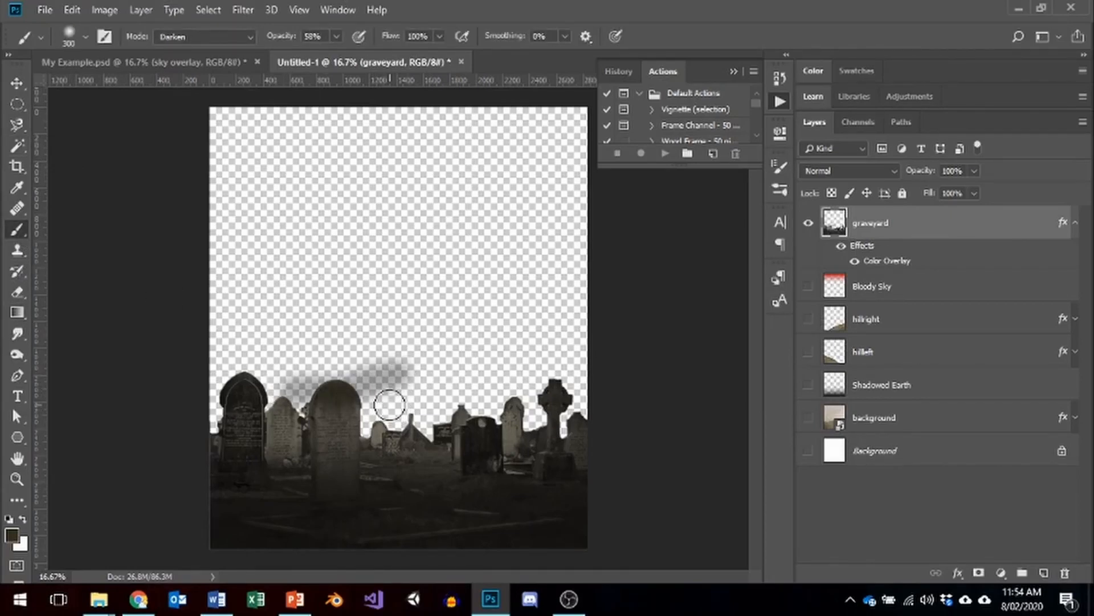
pyautogui.hotkey('ctrl', 'z')
# Select the transparent area above the tombstones with the Magic Wand and invert the selection to cover the graveyard.
pyautogui.click(18, 147)
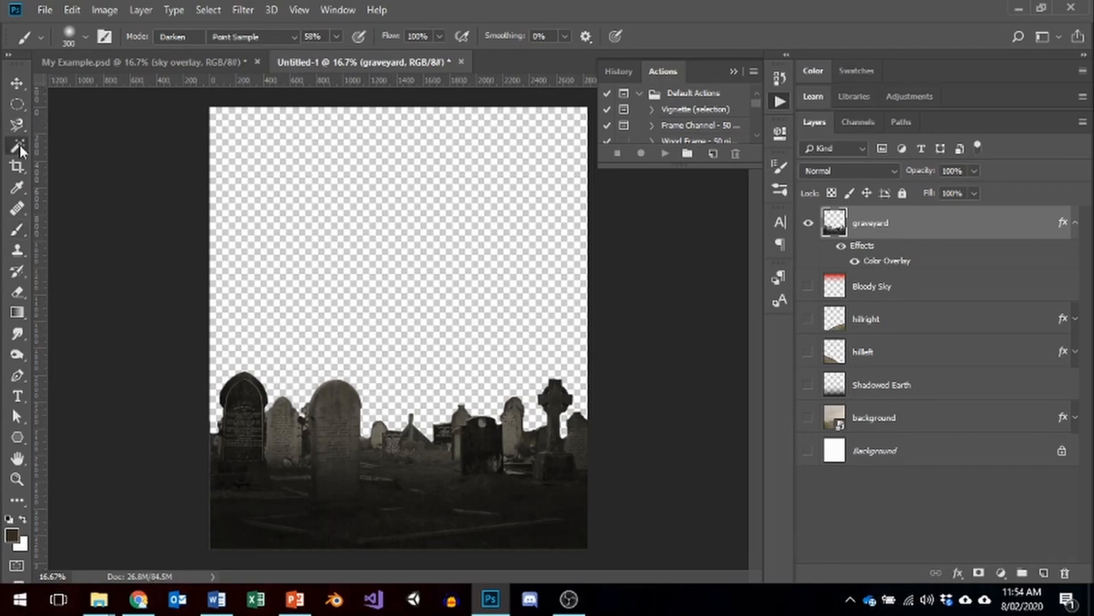
pyautogui.click(408, 293)
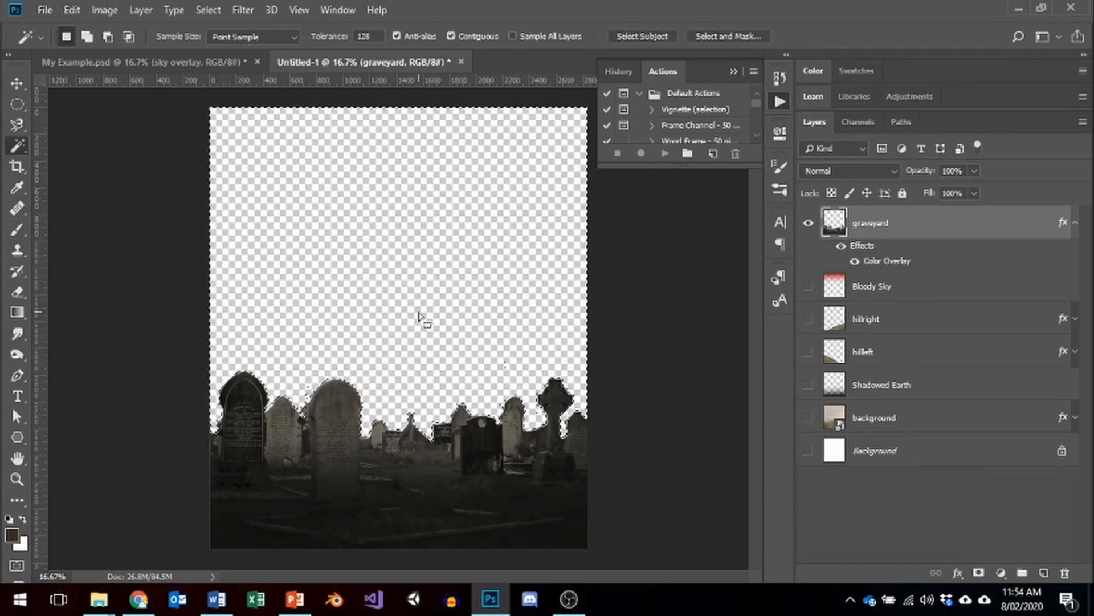
pyautogui.click(206, 10)
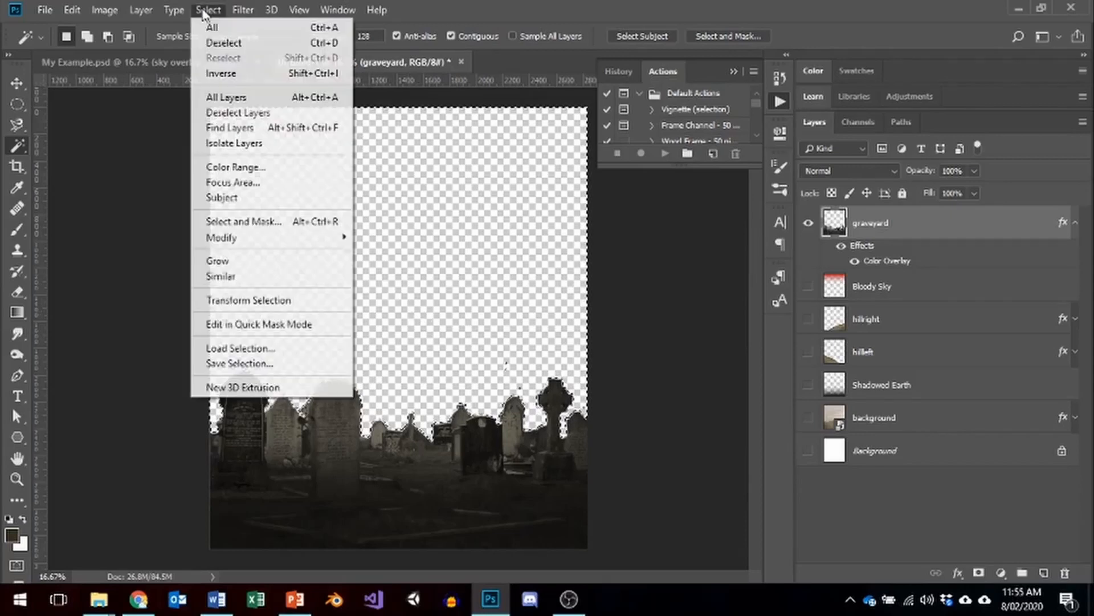
pyautogui.click(221, 73)
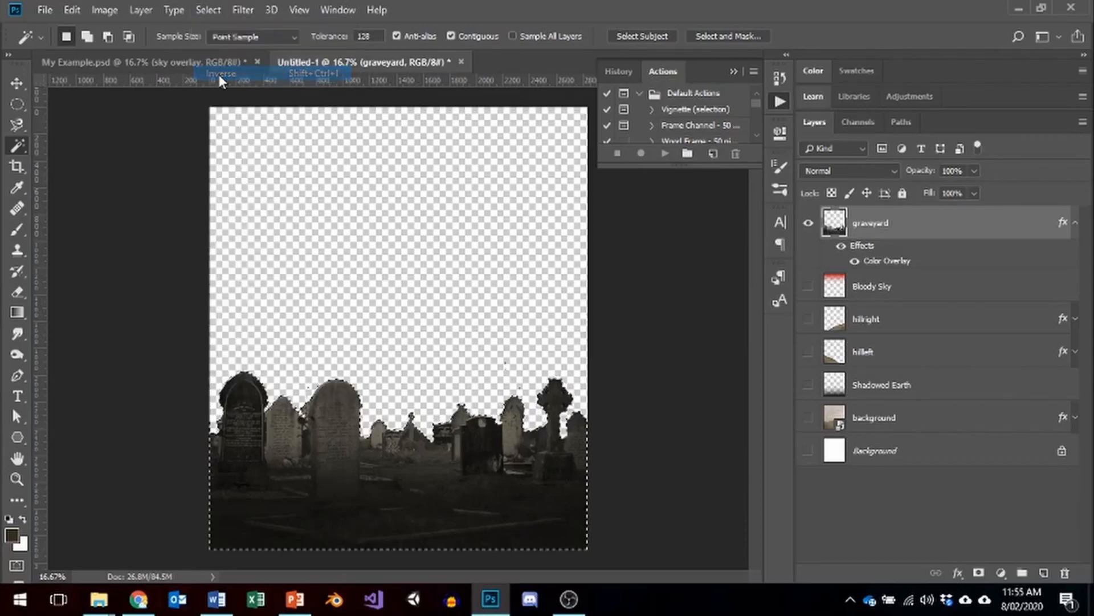
# Shade the tombstones' edges inside the selection with a 175 px brush in Darken mode at 58% opacity, and clear the selection.
pyautogui.click(17, 229)
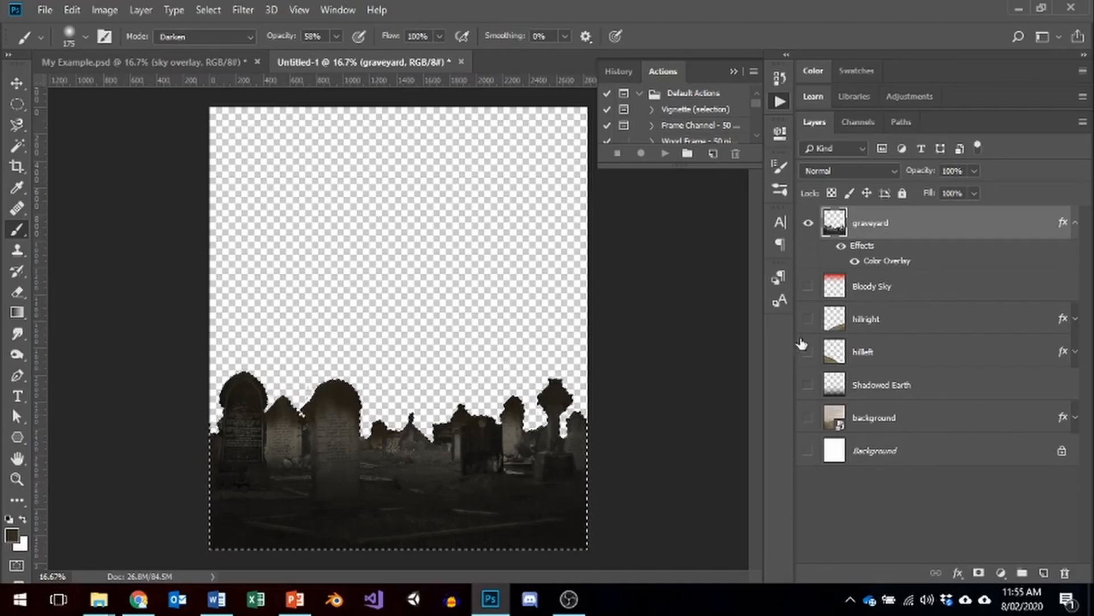
pyautogui.rightClick(890, 226)
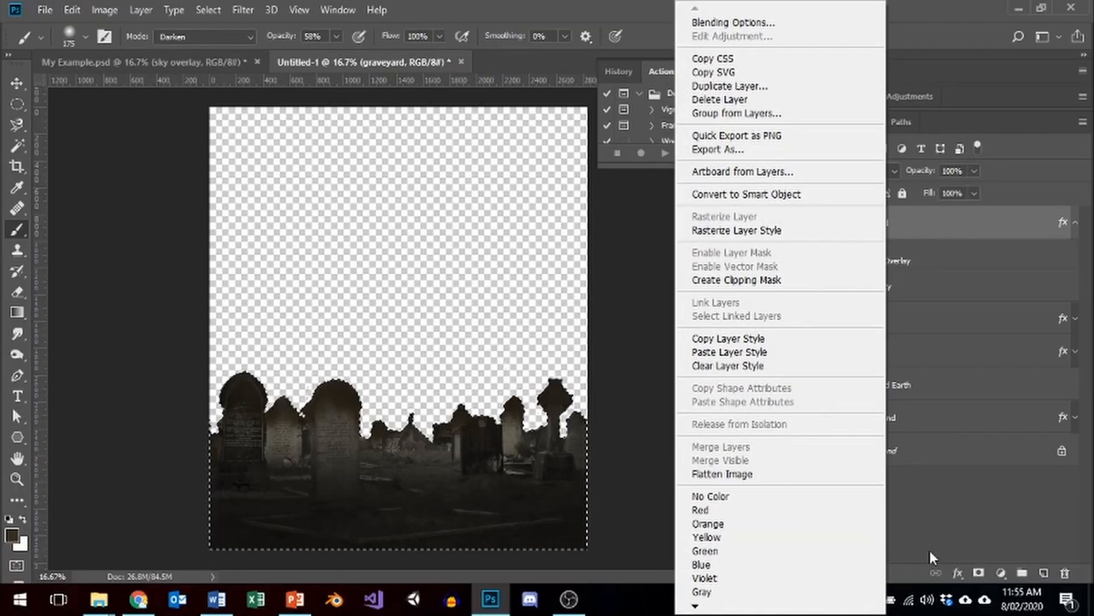
pyautogui.click(959, 505)
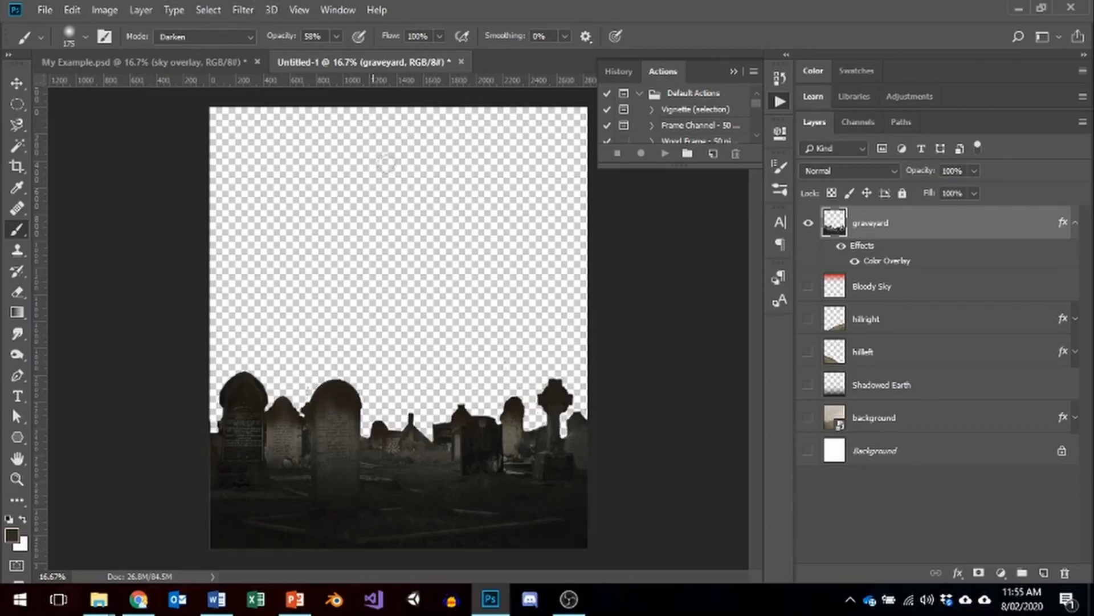
# Duplicate the graveyard layer within the same document under the name graveyard copy.
pyautogui.rightClick(886, 225)
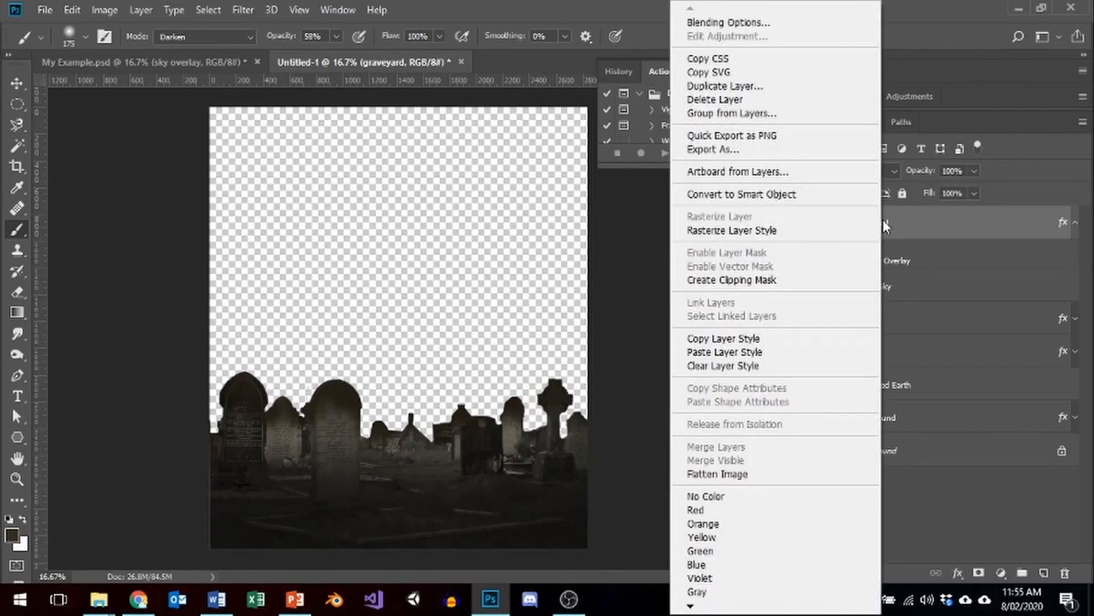
pyautogui.click(759, 87)
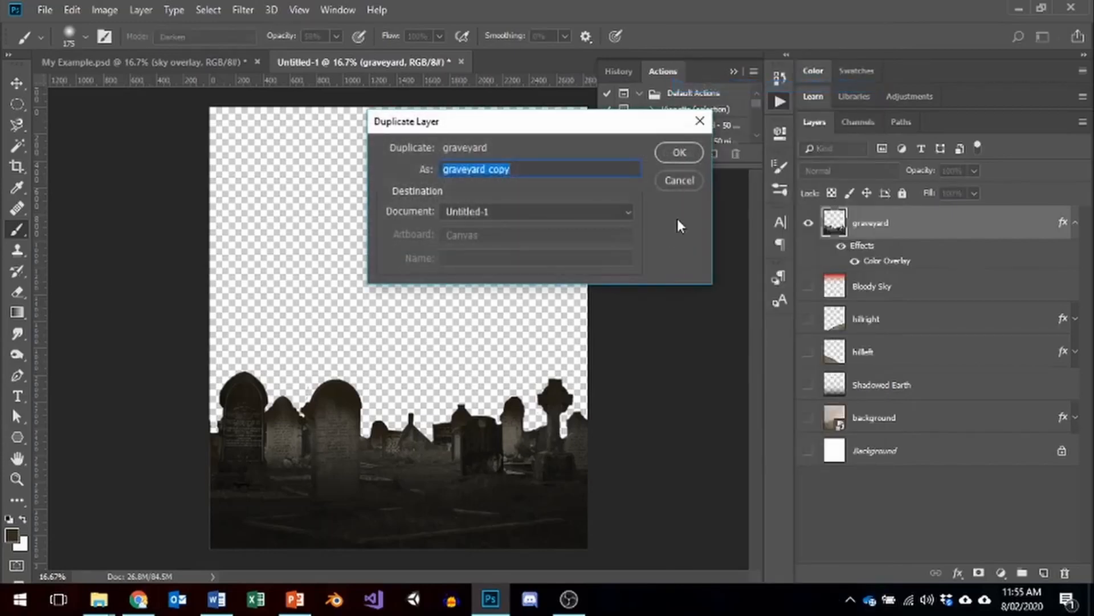
pyautogui.click(676, 153)
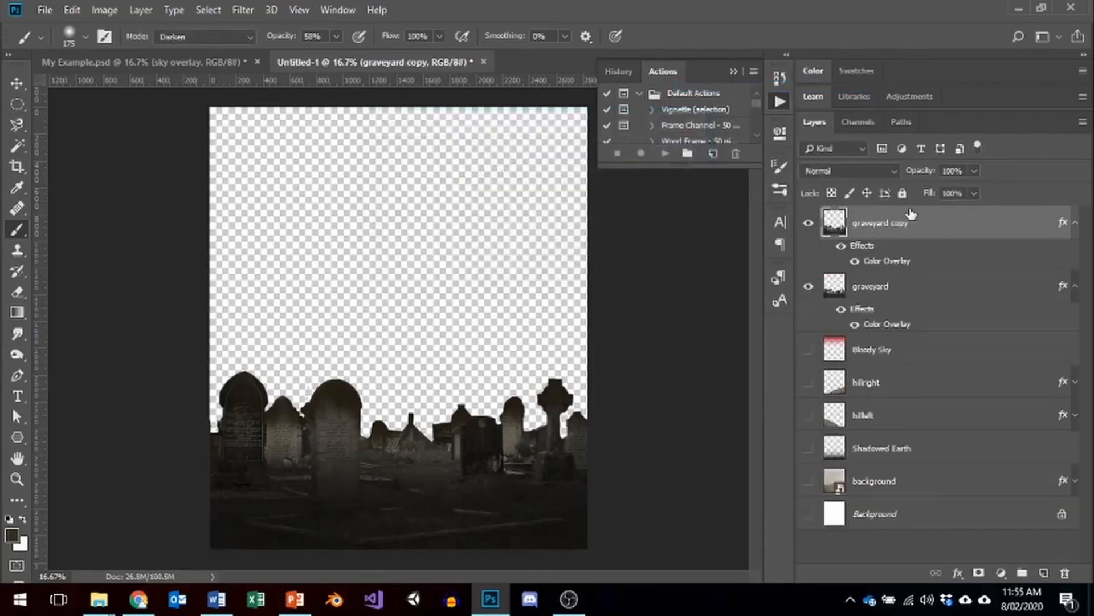
# Set the graveyard copy layer's blend mode to Overlay and its opacity to 25%.
pyautogui.click(891, 175)
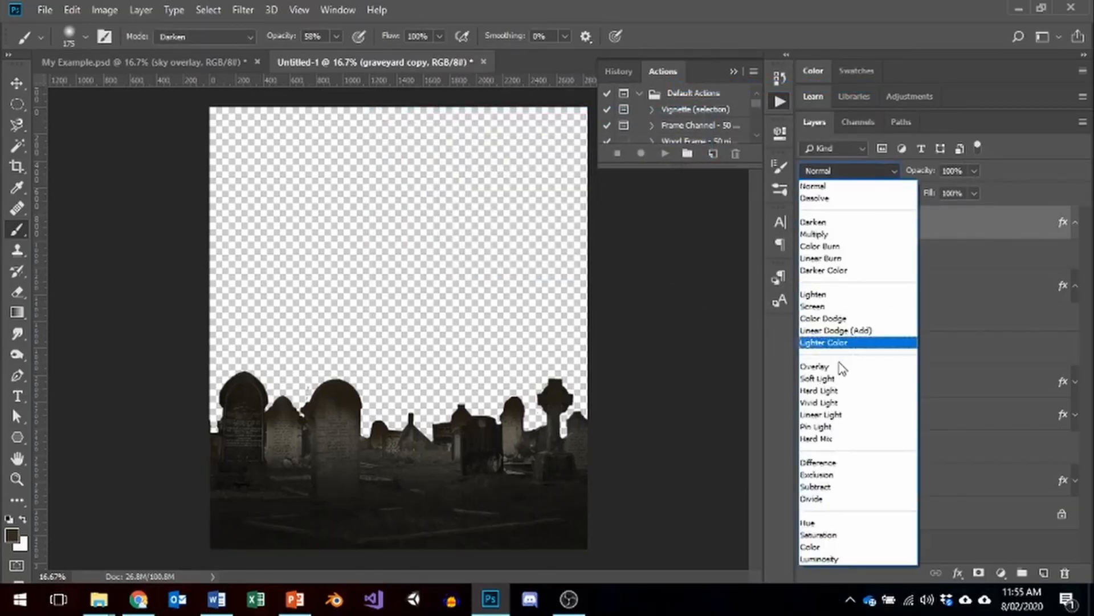
pyautogui.click(908, 369)
pyautogui.moveTo(964, 170); pyautogui.dragTo(881, 169)
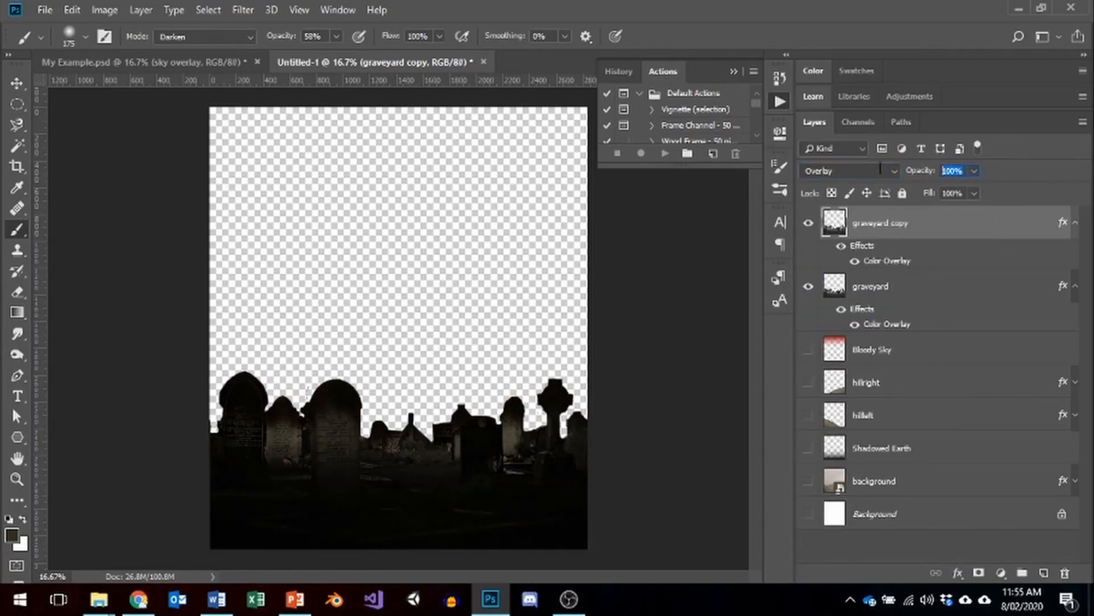
pyautogui.write('25')
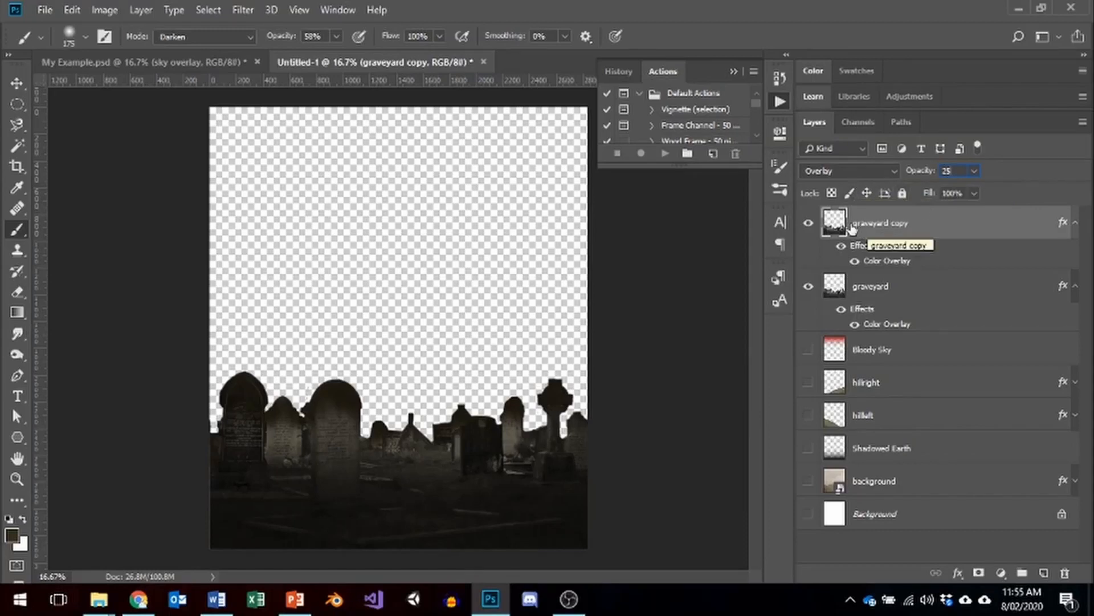
# Compare the graveyard with and without its Overlay copy, and show all the hidden layers below again.
pyautogui.click(809, 224)
pyautogui.click(810, 226)
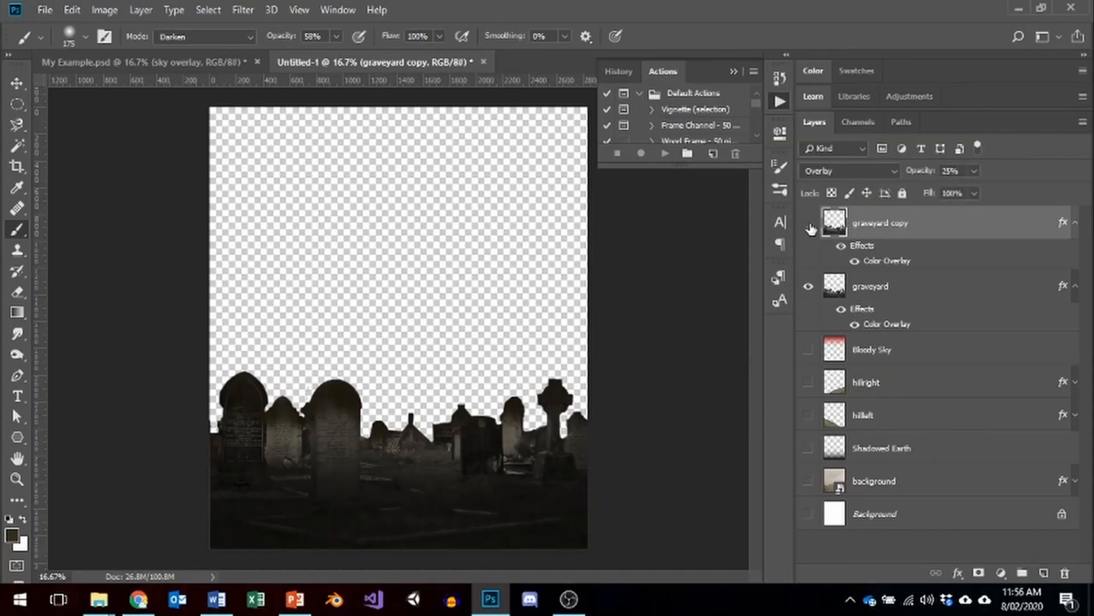
pyautogui.click(811, 227)
pyautogui.moveTo(809, 349); pyautogui.dragTo(809, 556)
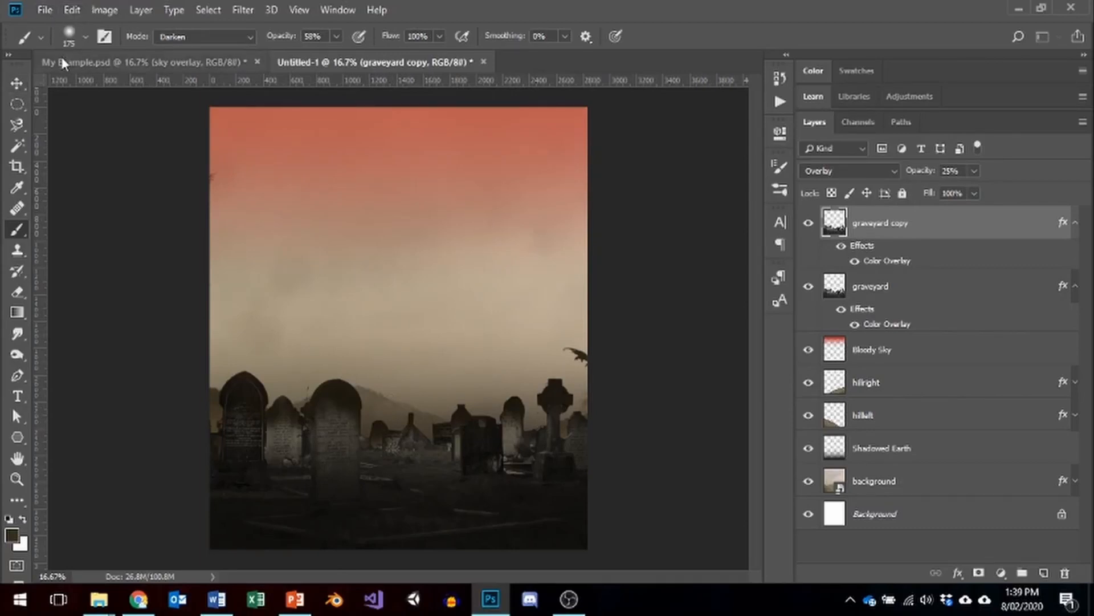
# Load the Legacy Brushes set into the Brush tool's presets.
pyautogui.click(87, 39)
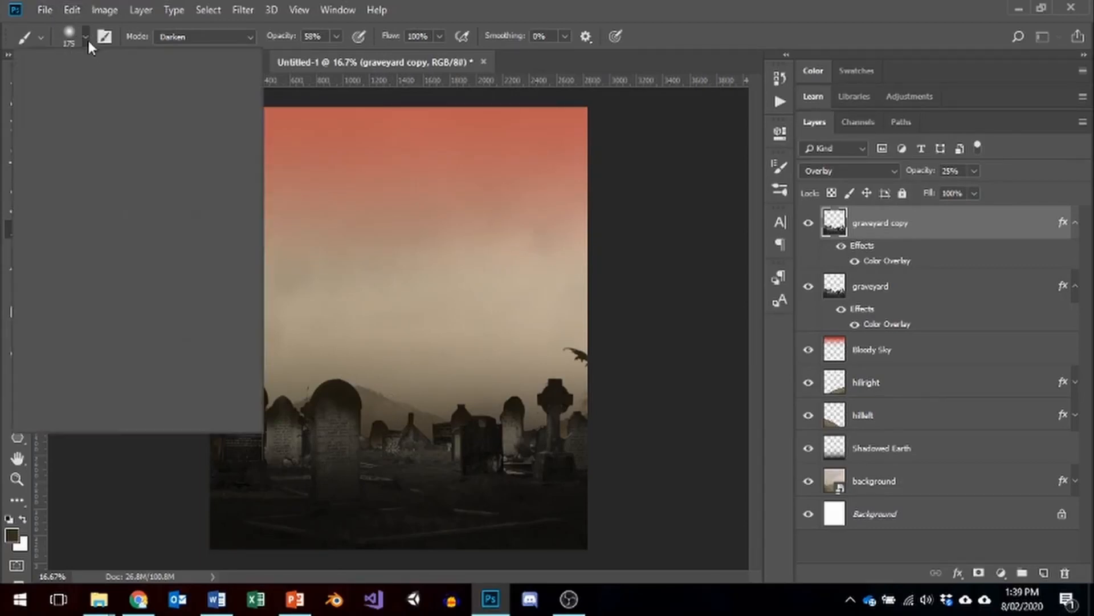
pyautogui.click(243, 69)
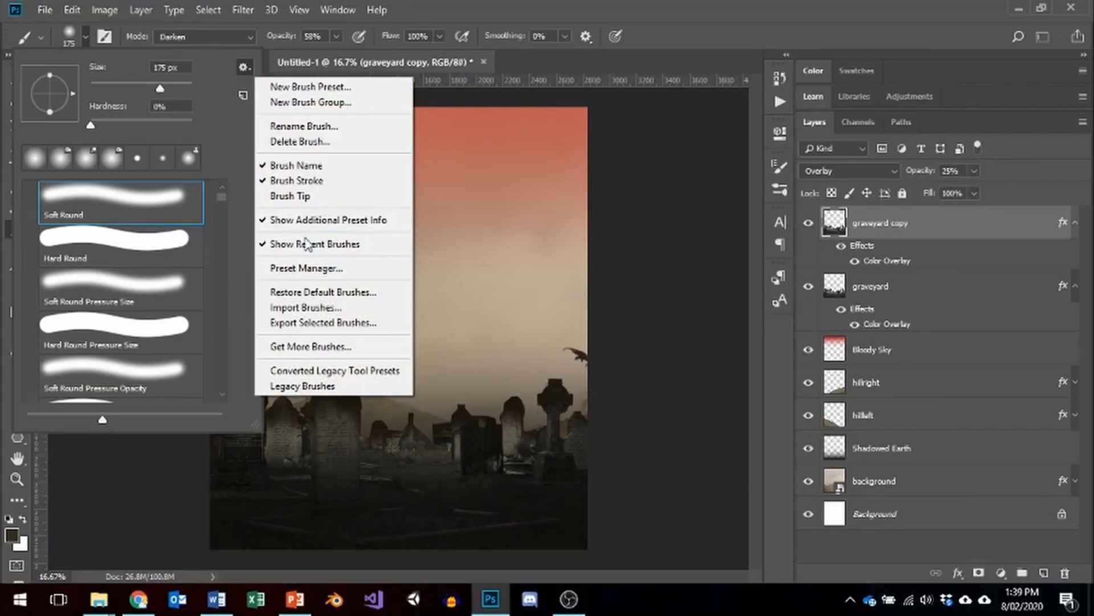
pyautogui.click(305, 387)
pyautogui.click(487, 233)
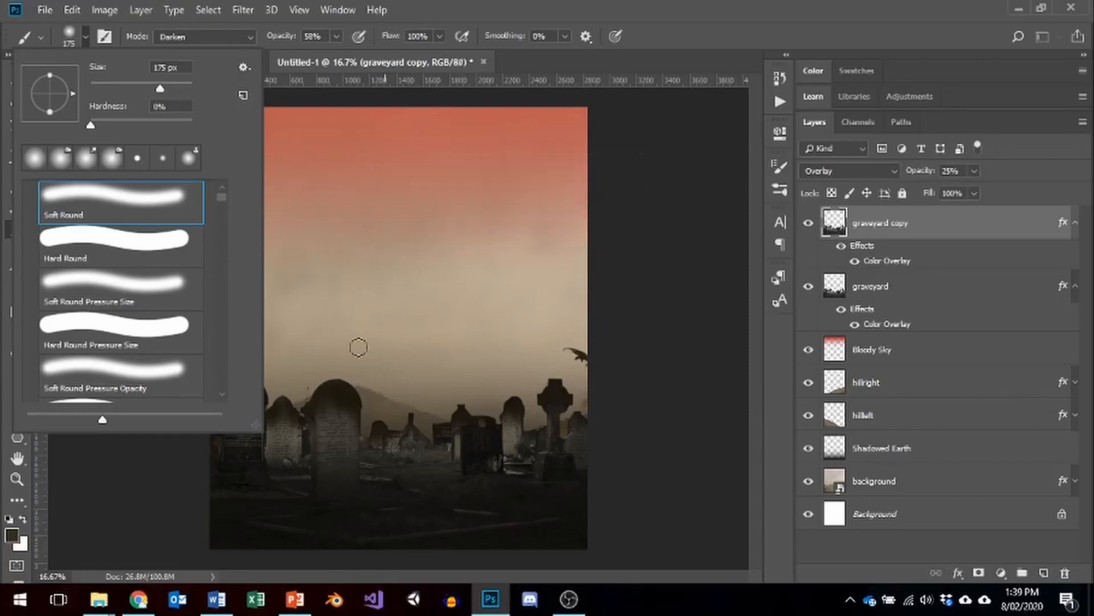
# Collapse the Wet Media Brushes and Default Brushes subgroups inside Legacy Brushes, and the Legacy Brushes group itself.
pyautogui.moveTo(219, 200)
pyautogui.mouseDown()
pyautogui.moveTo(214, 412)
pyautogui.moveTo(220, 337)
pyautogui.mouseUp()
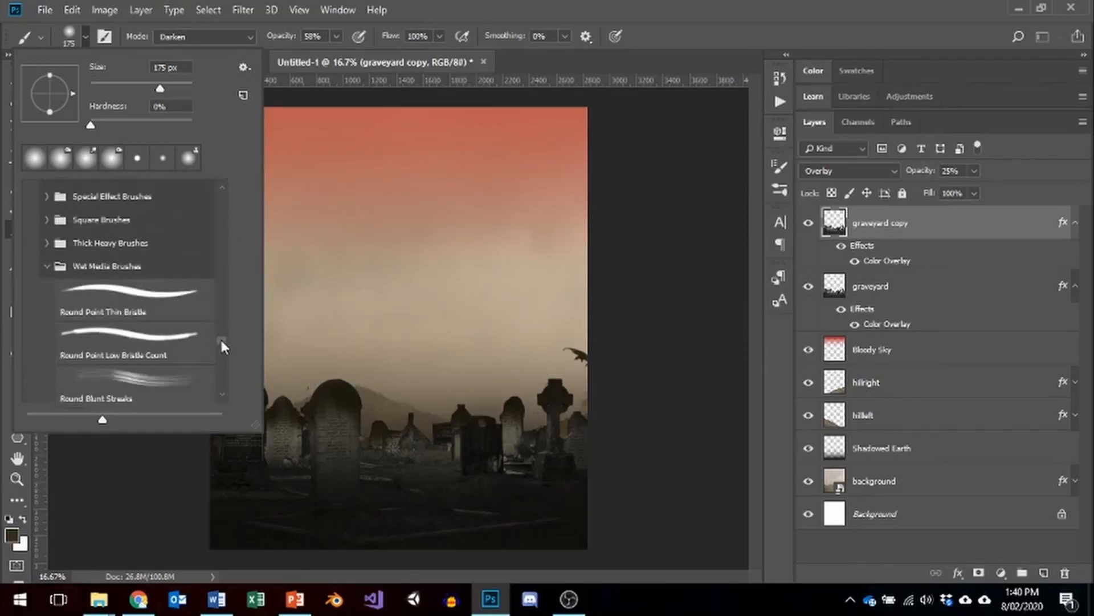
pyautogui.click(46, 267)
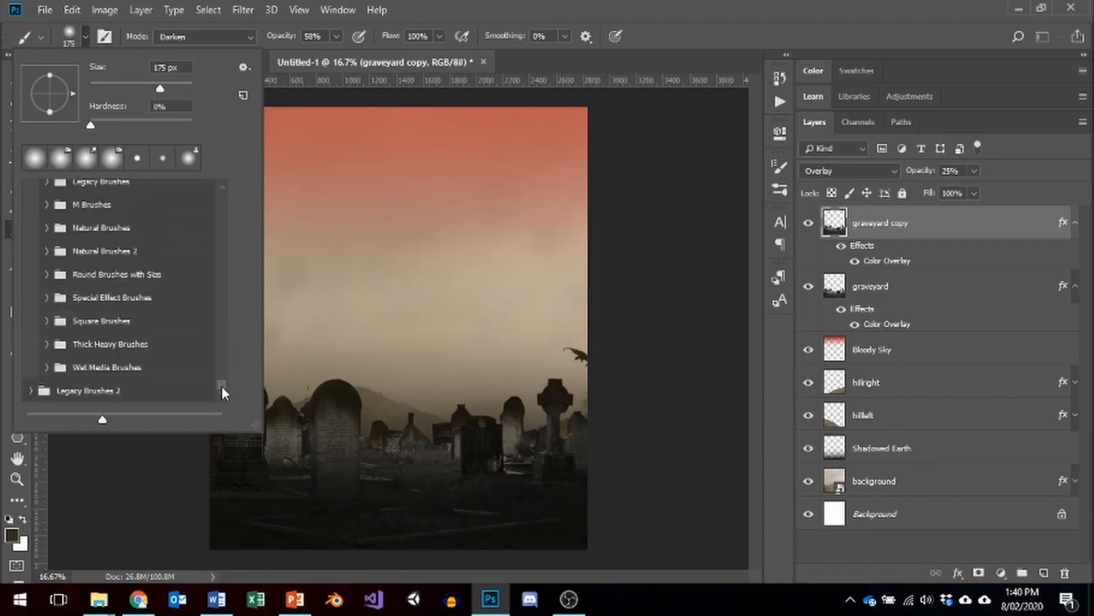
pyautogui.moveTo(223, 391)
pyautogui.mouseDown()
pyautogui.moveTo(209, 213)
pyautogui.moveTo(210, 226)
pyautogui.mouseUp()
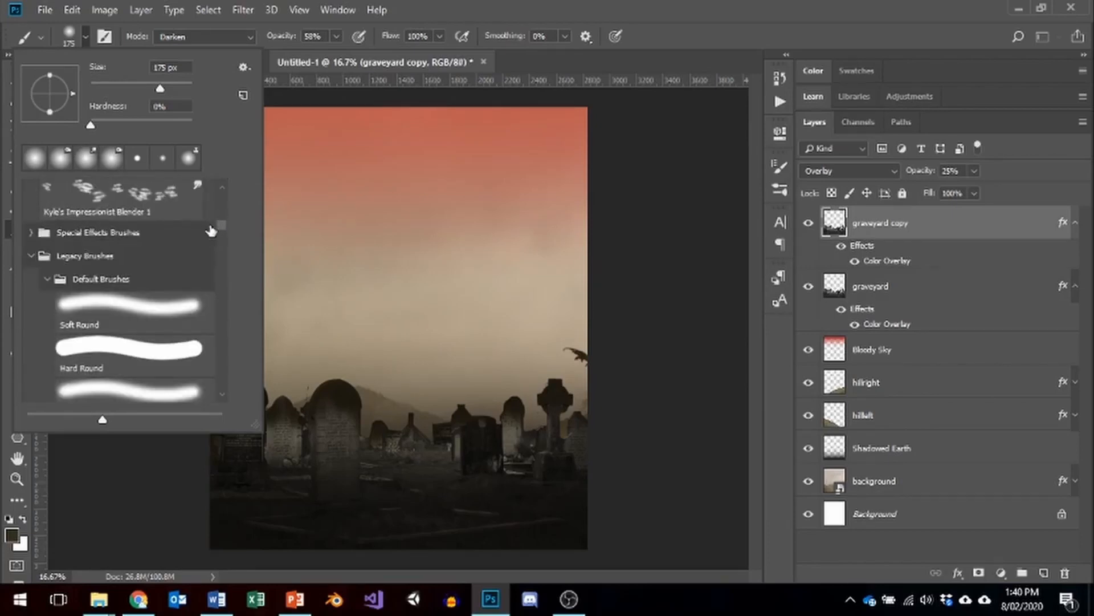
pyautogui.click(49, 279)
pyautogui.click(31, 256)
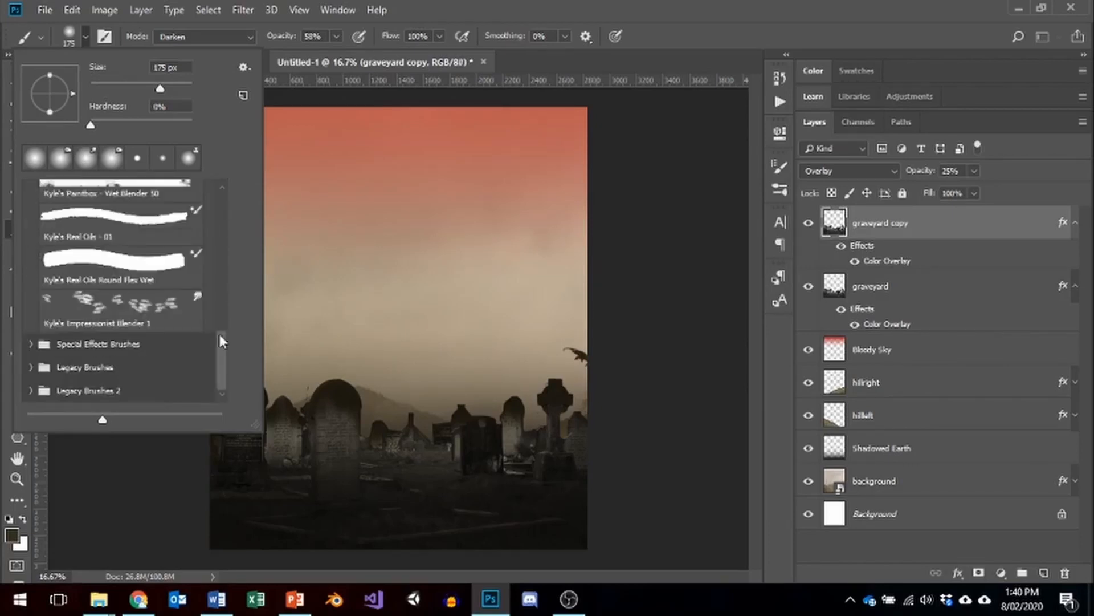
# Collapse the main Wet Media Brushes and General Brushes groups in the brush preset list.
pyautogui.scroll(5, 152, 336)
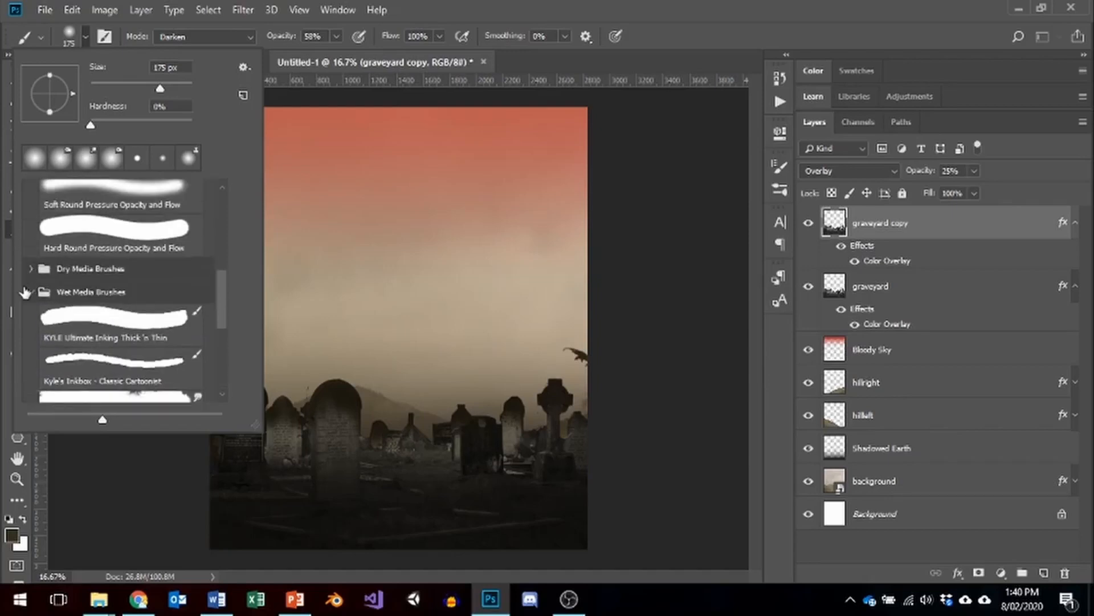
pyautogui.click(29, 296)
pyautogui.scroll(8, 29, 299)
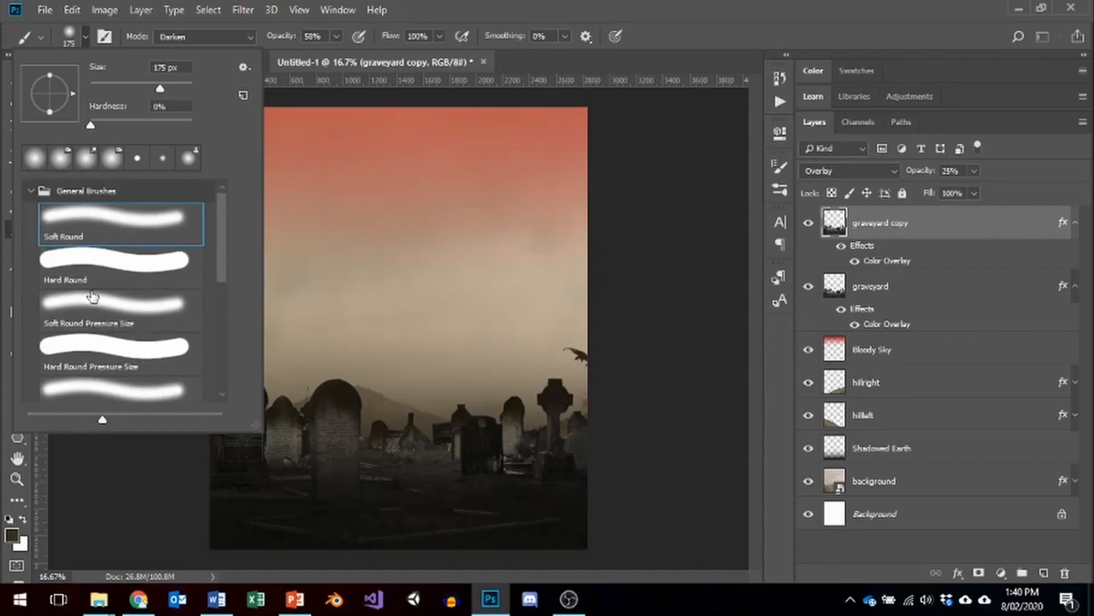
pyautogui.click(41, 190)
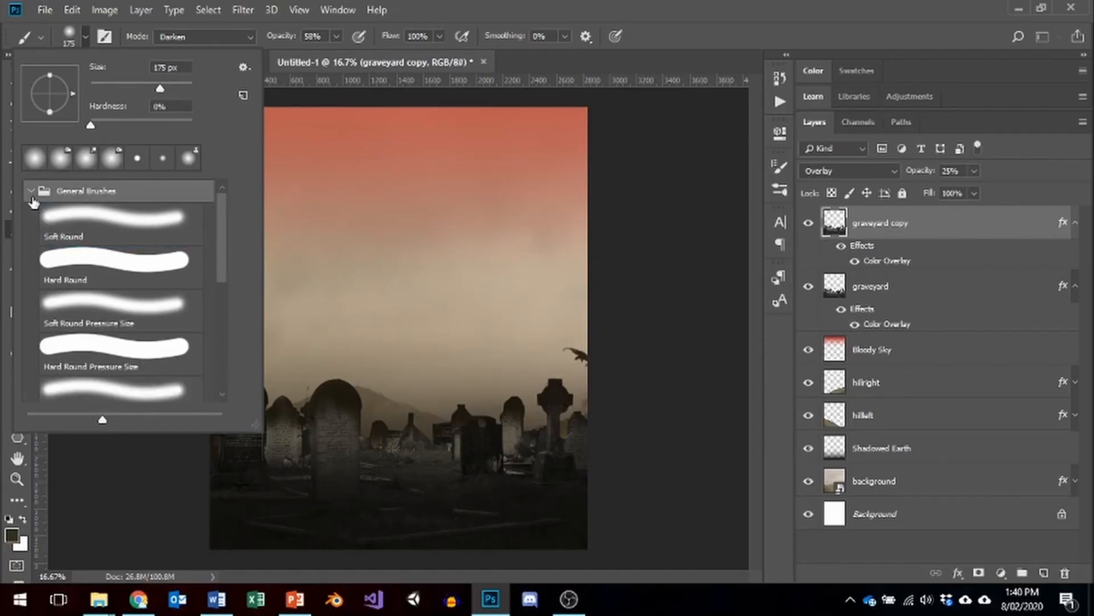
pyautogui.click(31, 192)
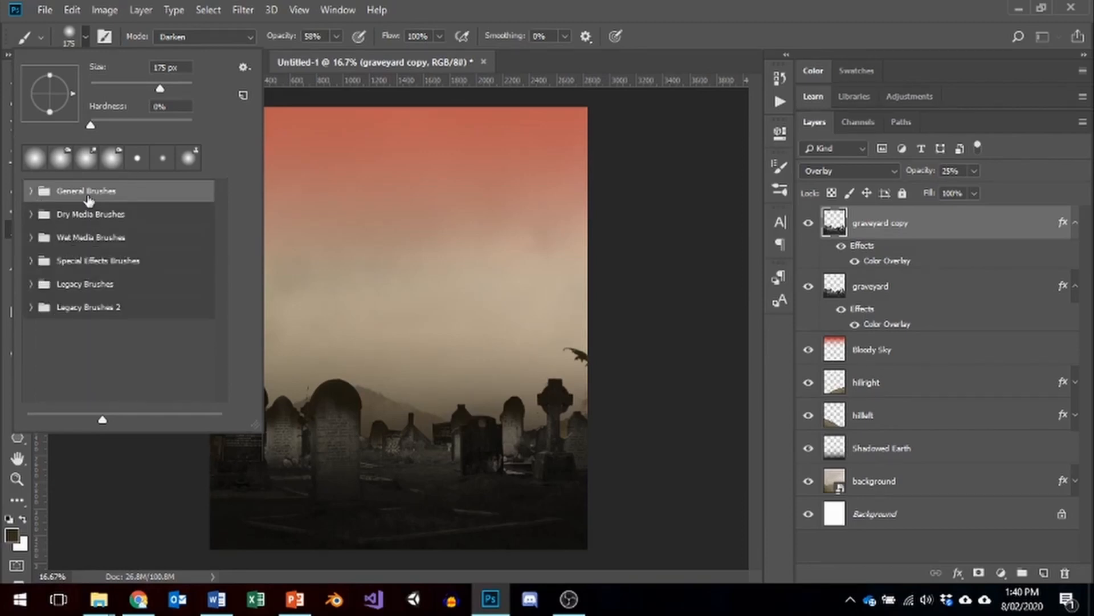
pyautogui.click(84, 262)
pyautogui.click(31, 260)
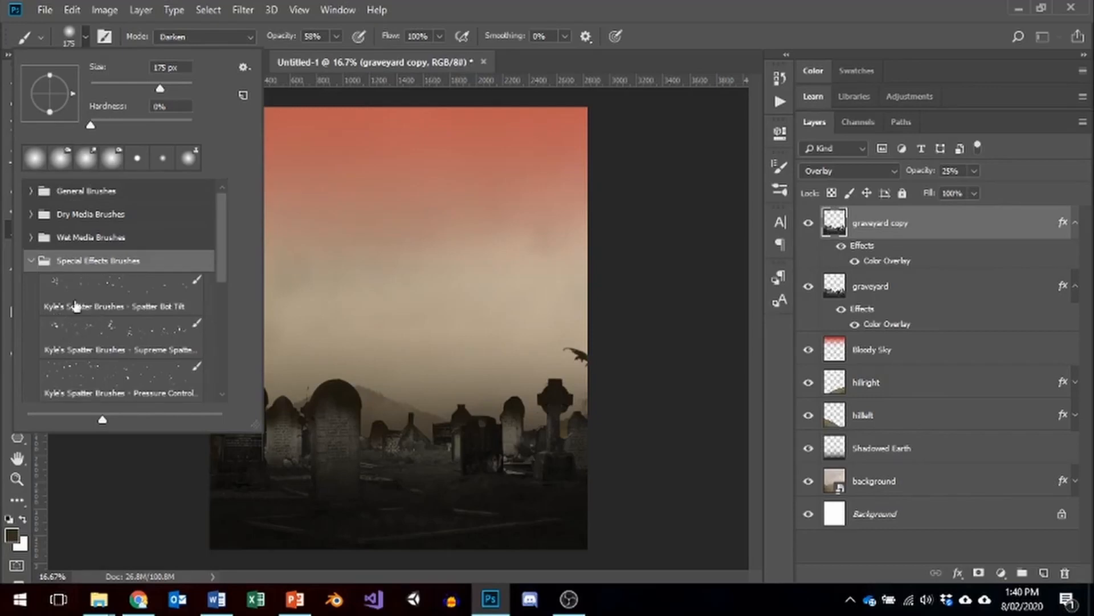
pyautogui.click(31, 261)
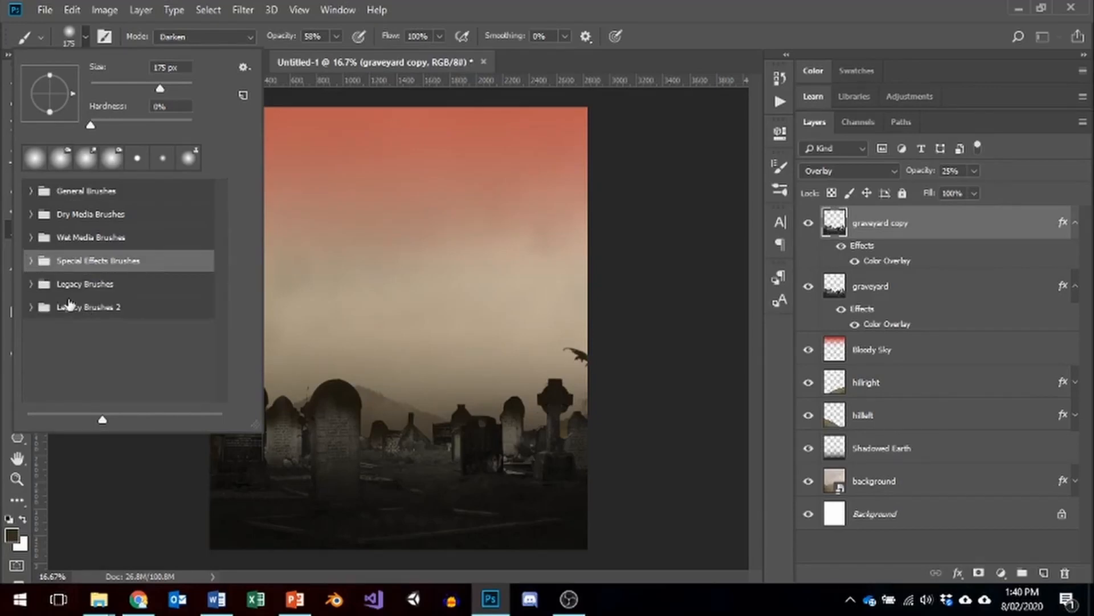
# Expand the Default Brushes group within Legacy Brushes and slightly reduce the size of the brush previews.
pyautogui.click(24, 287)
pyautogui.click(30, 285)
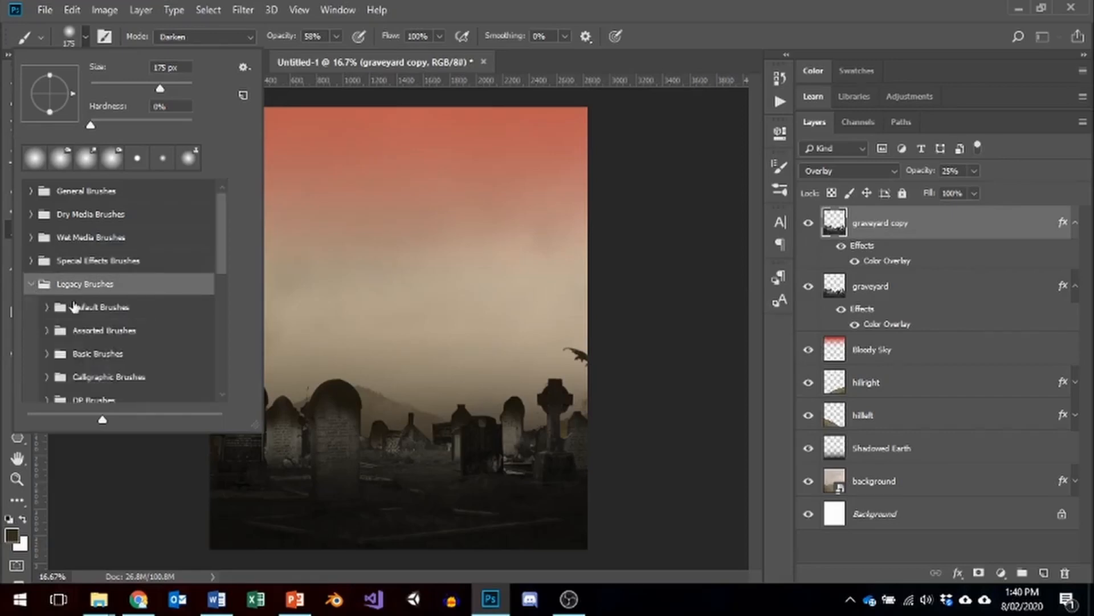
pyautogui.click(47, 307)
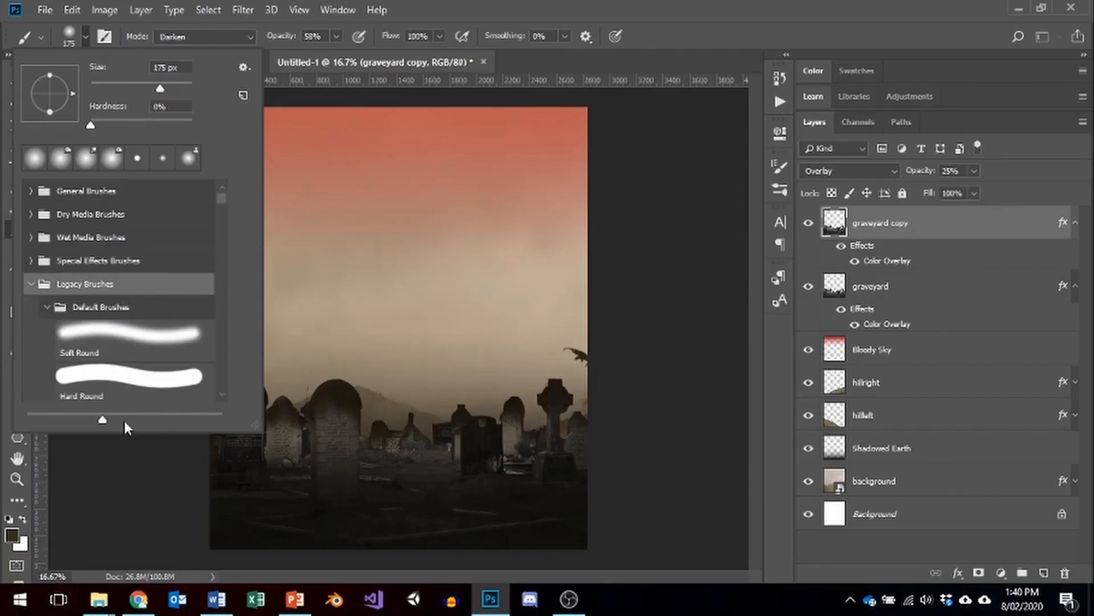
pyautogui.moveTo(103, 420)
pyautogui.mouseDown()
pyautogui.moveTo(121, 419)
pyautogui.moveTo(3, 421)
pyautogui.moveTo(97, 419)
pyautogui.mouseUp()
# Choose the Oil Pastel Large brush from the legacy Default Brushes and close the brush presets.
pyautogui.scroll(-1, 165, 315)
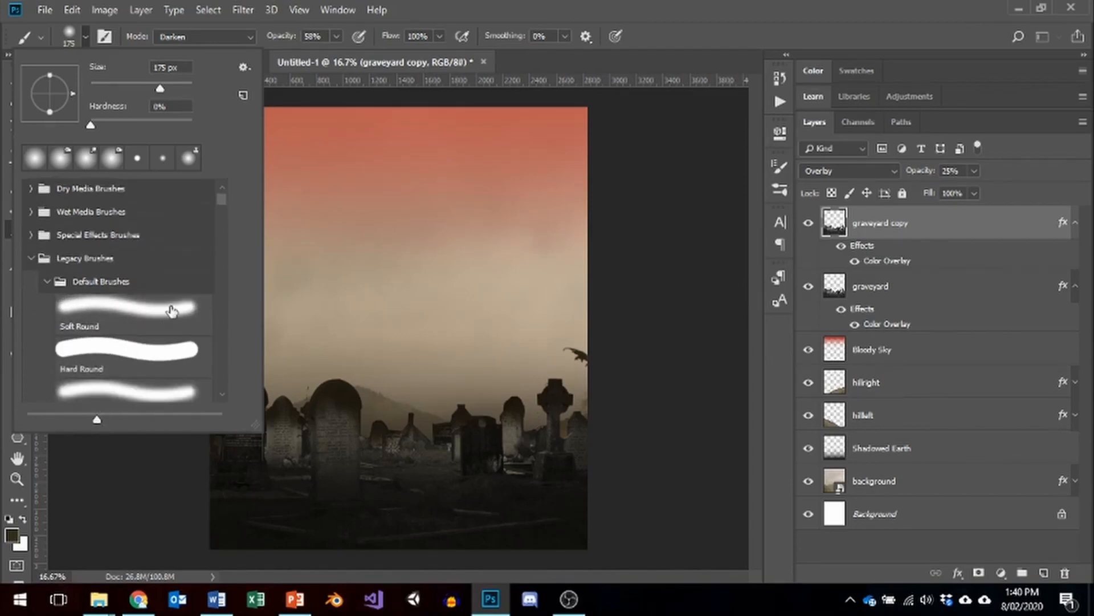
pyautogui.scroll(-5, 166, 315)
pyautogui.scroll(-6, 162, 295)
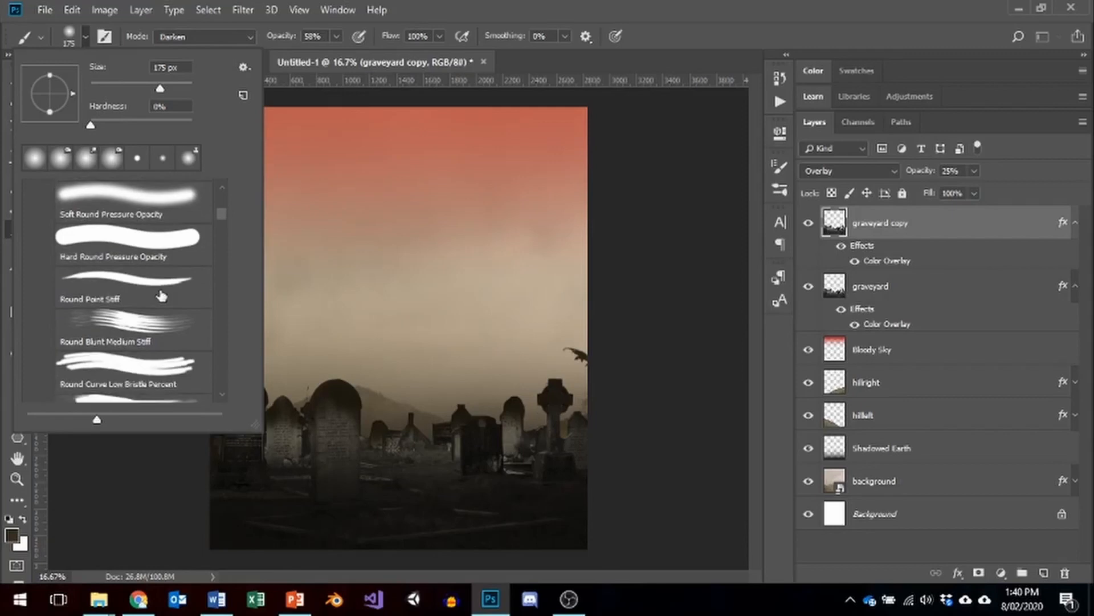
pyautogui.scroll(-2, 190, 323)
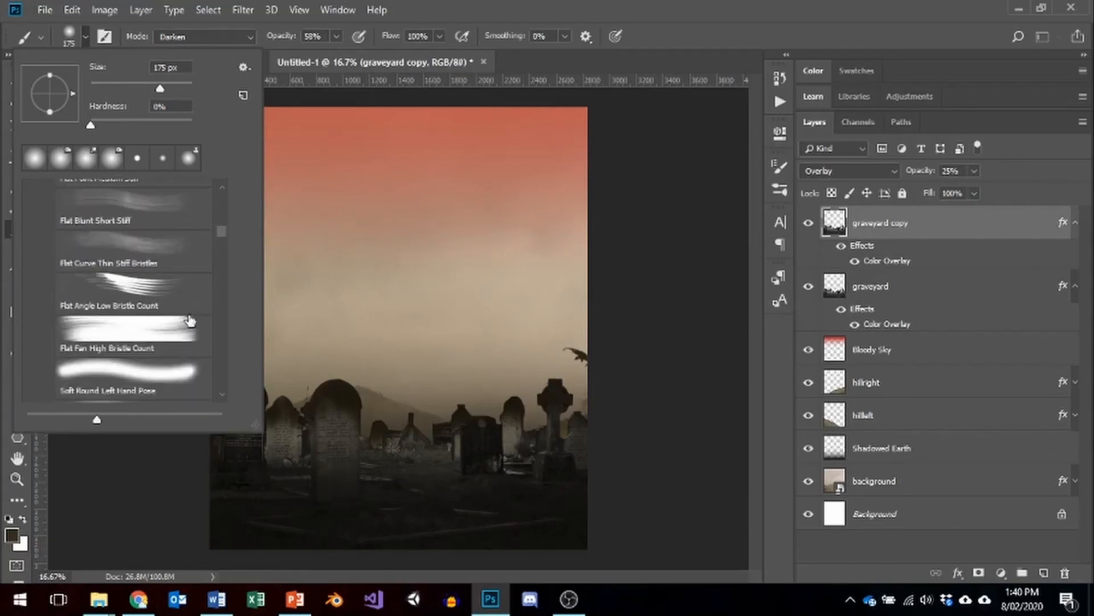
pyautogui.scroll(-6, 190, 321)
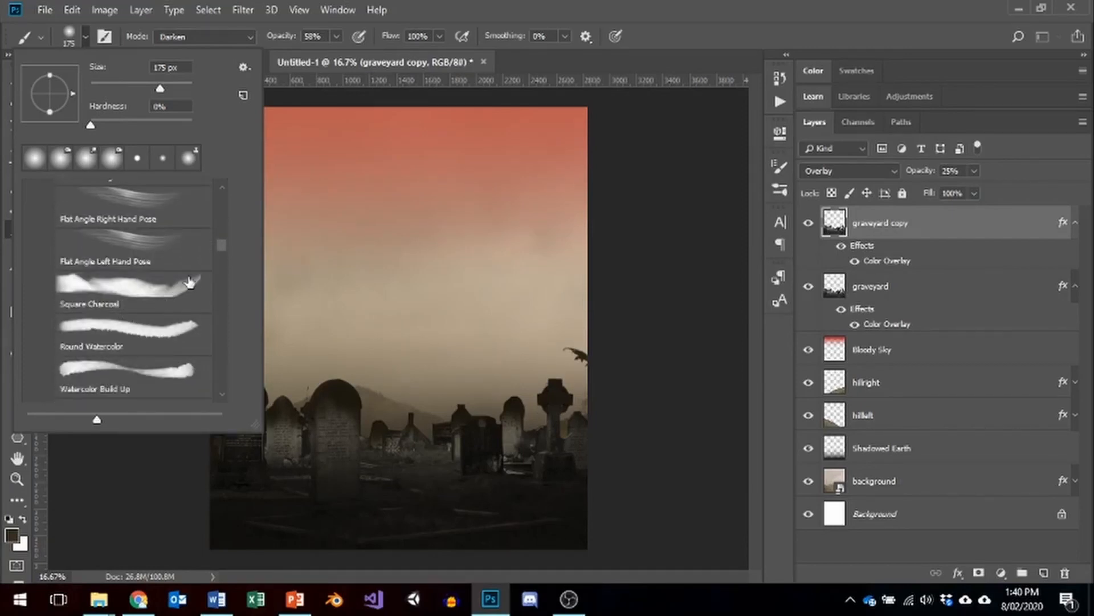
pyautogui.scroll(-4, 221, 254)
pyautogui.scroll(2, 211, 254)
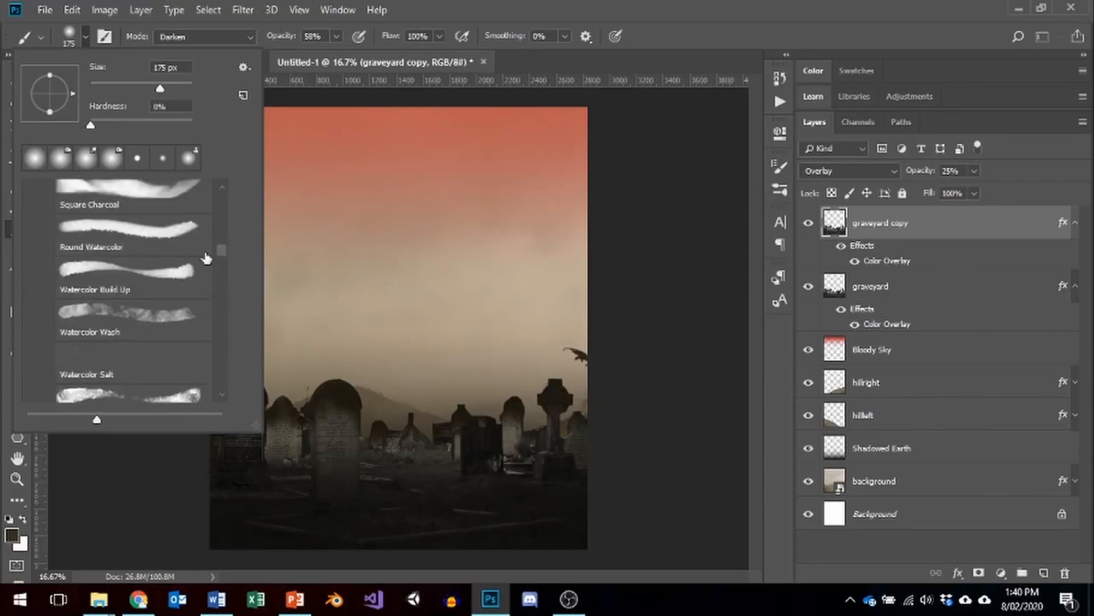
pyautogui.scroll(-1, 140, 350)
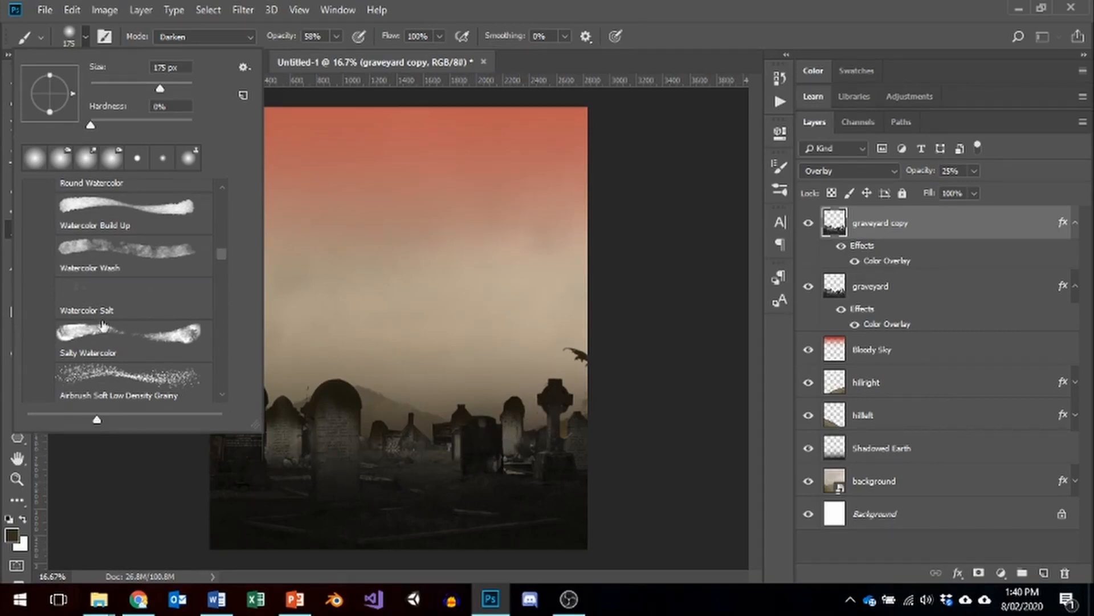
pyautogui.scroll(-3, 103, 325)
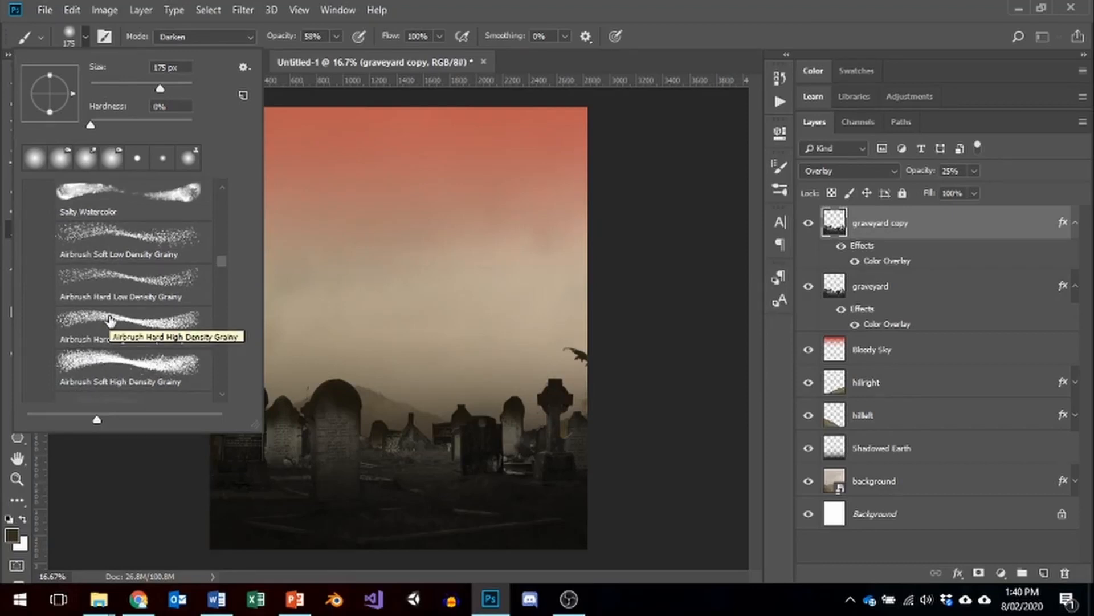
pyautogui.scroll(-8, 108, 319)
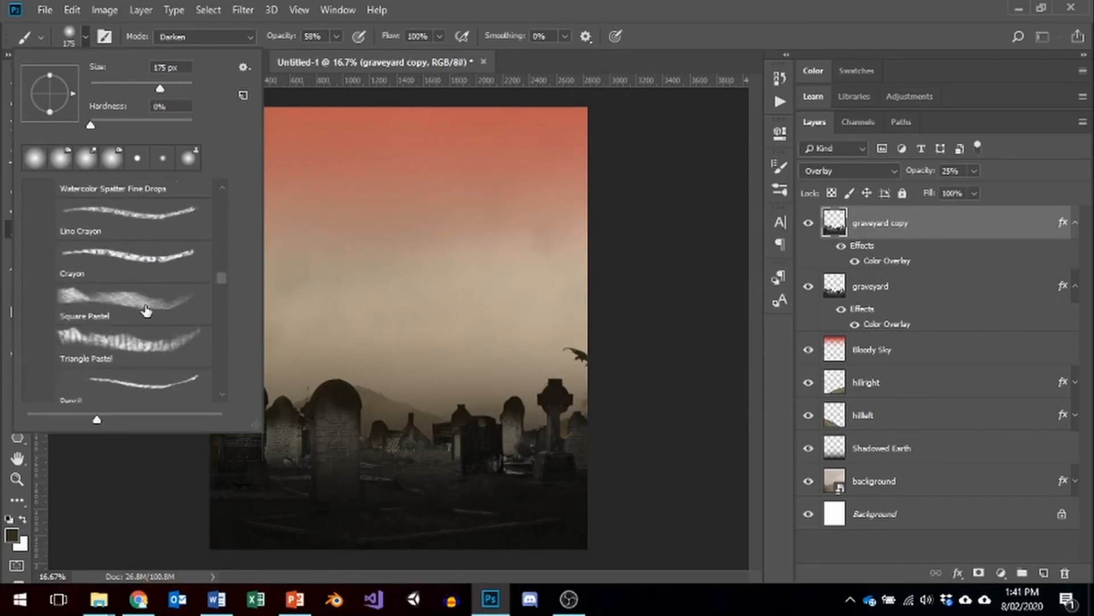
pyautogui.scroll(-4, 147, 309)
pyautogui.scroll(-5, 147, 310)
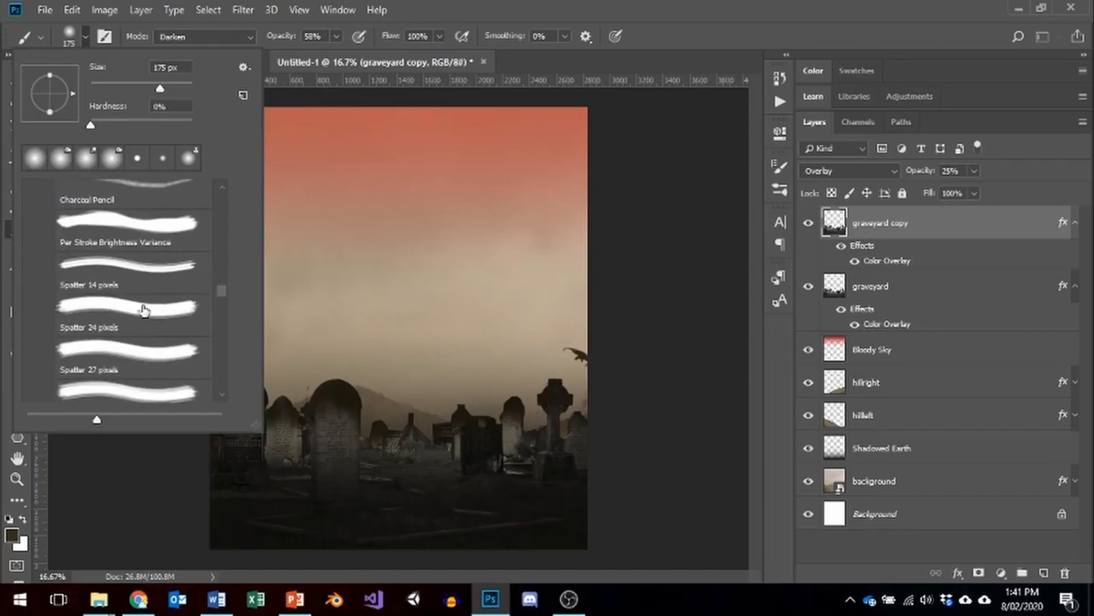
pyautogui.scroll(-8, 142, 313)
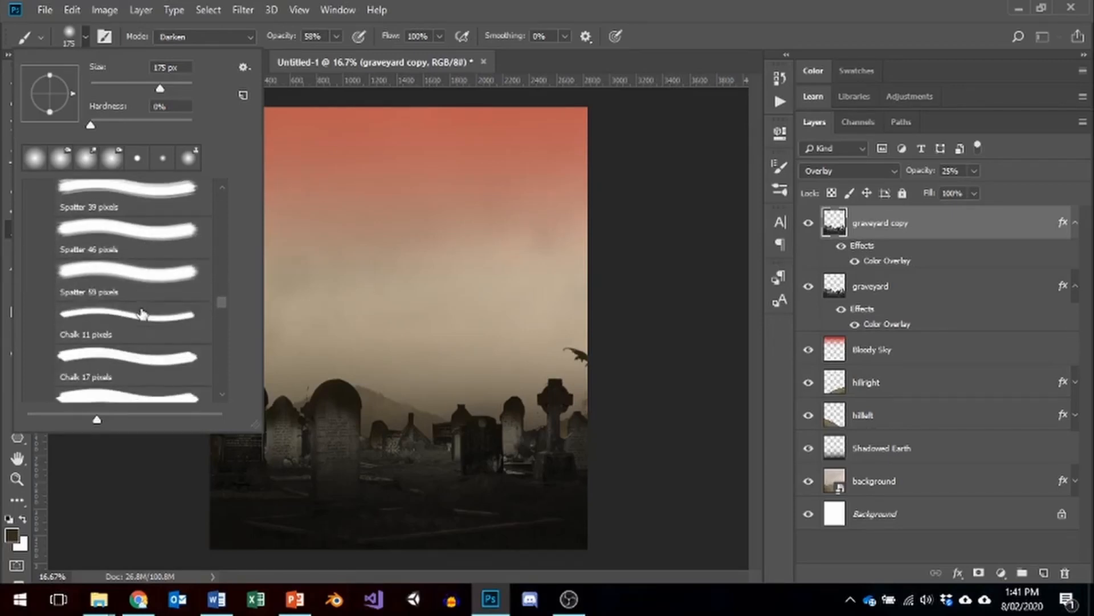
pyautogui.scroll(-8, 142, 312)
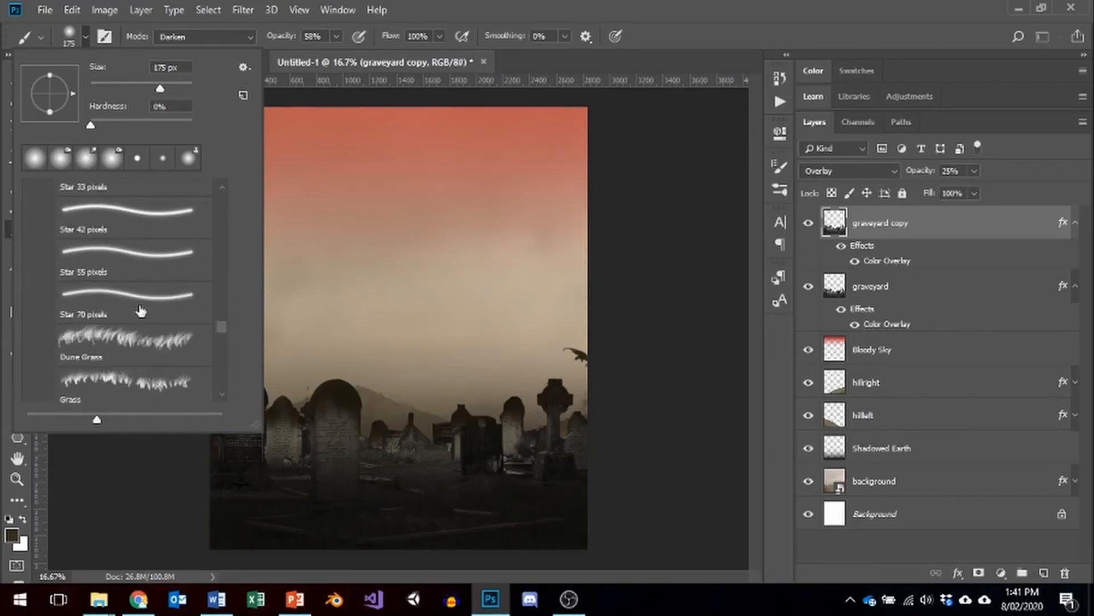
pyautogui.scroll(-2, 141, 311)
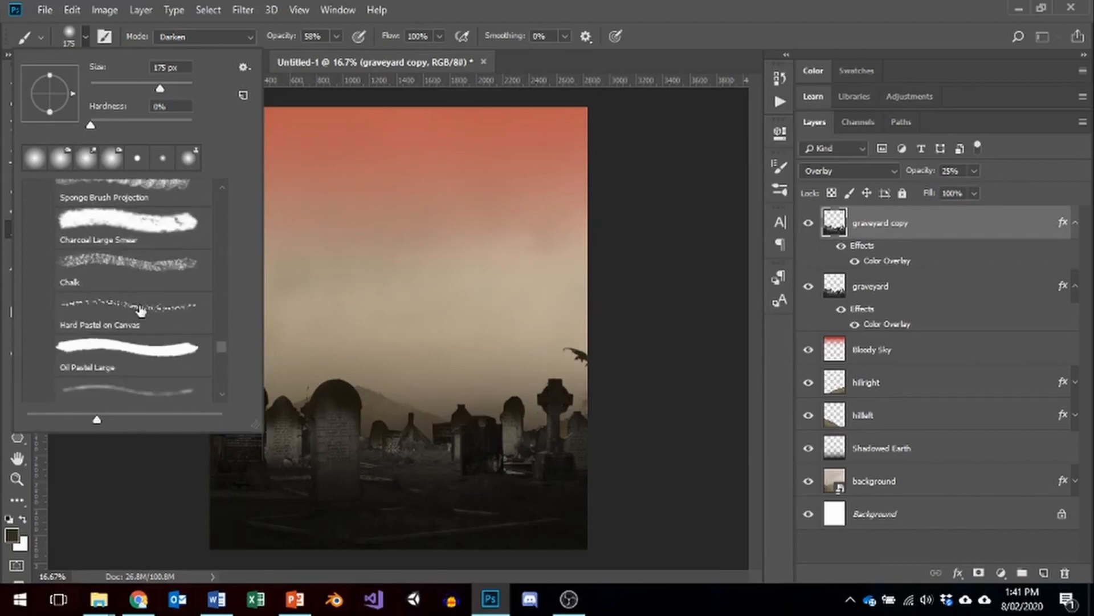
pyautogui.scroll(-2, 140, 311)
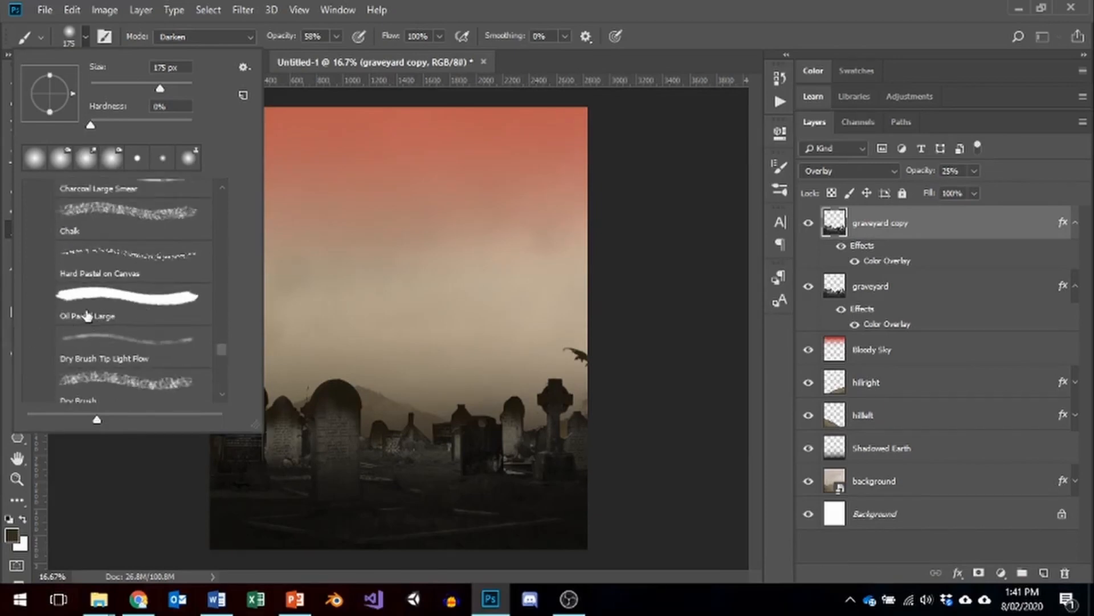
pyautogui.click(119, 294)
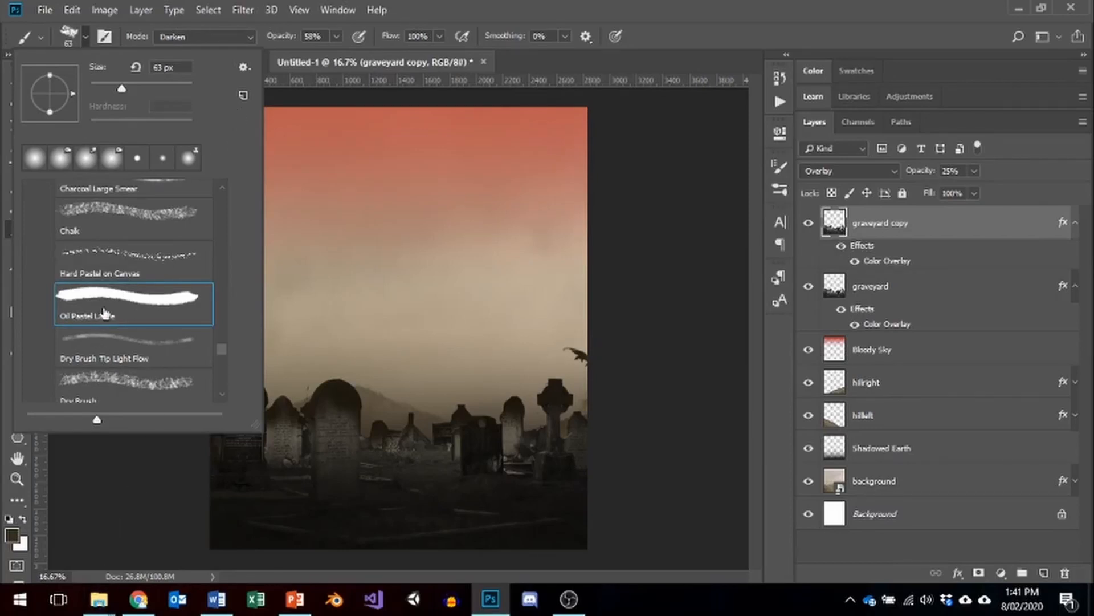
pyautogui.doubleClick(125, 293)
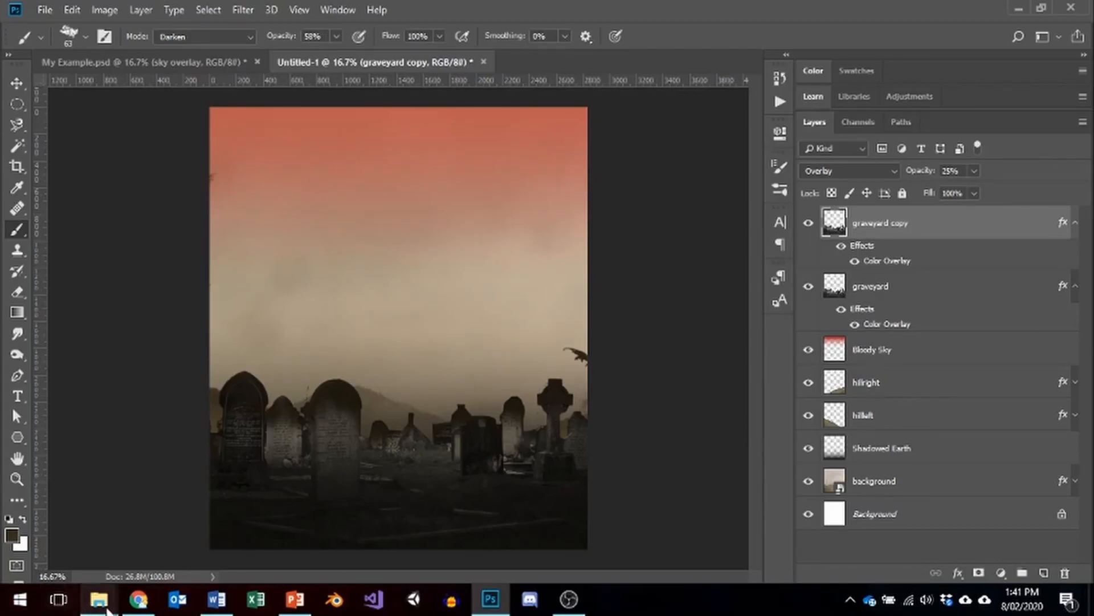
# Place house.psd from the 2 - B-Grade Movie Poster folder into the poster and move it just above the tombstones near the left edge.
pyautogui.moveTo(99, 598)
pyautogui.click(312, 539)
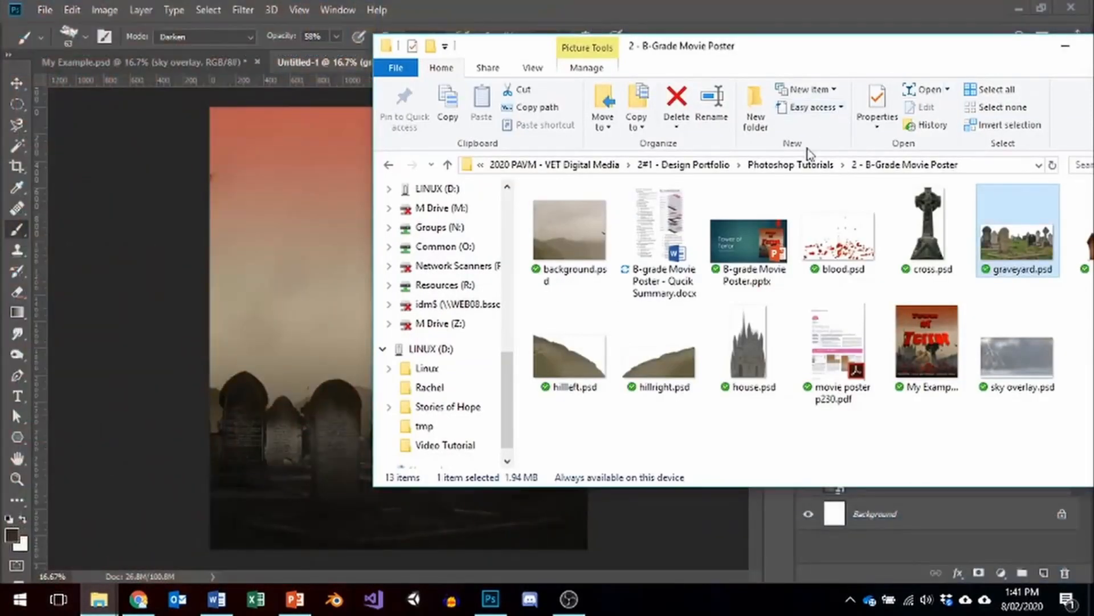
pyautogui.moveTo(741, 353); pyautogui.dragTo(265, 340)
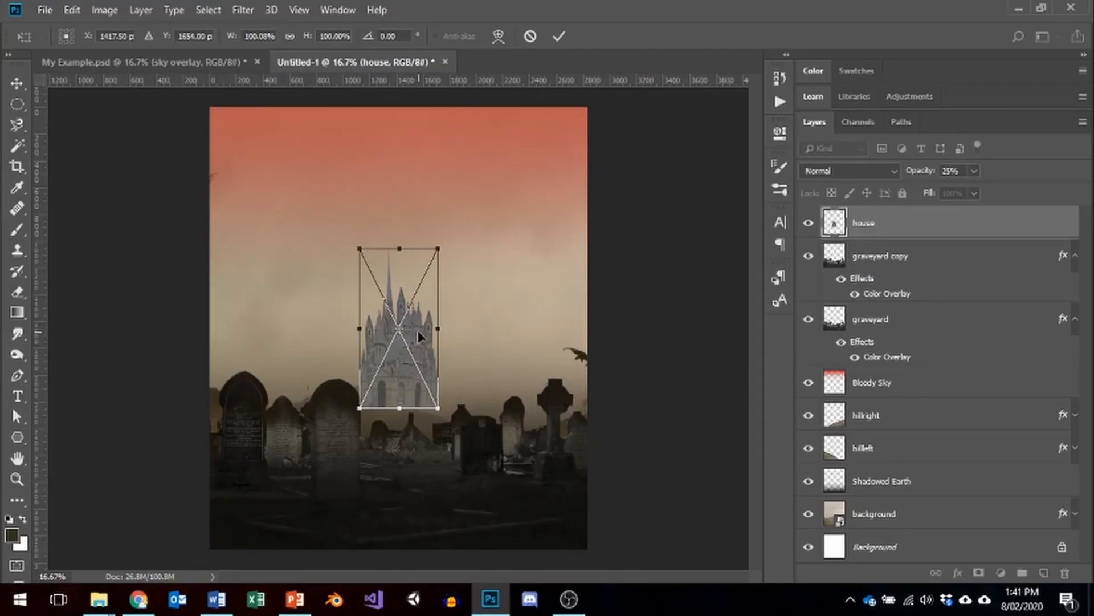
pyautogui.moveTo(379, 331); pyautogui.dragTo(236, 346)
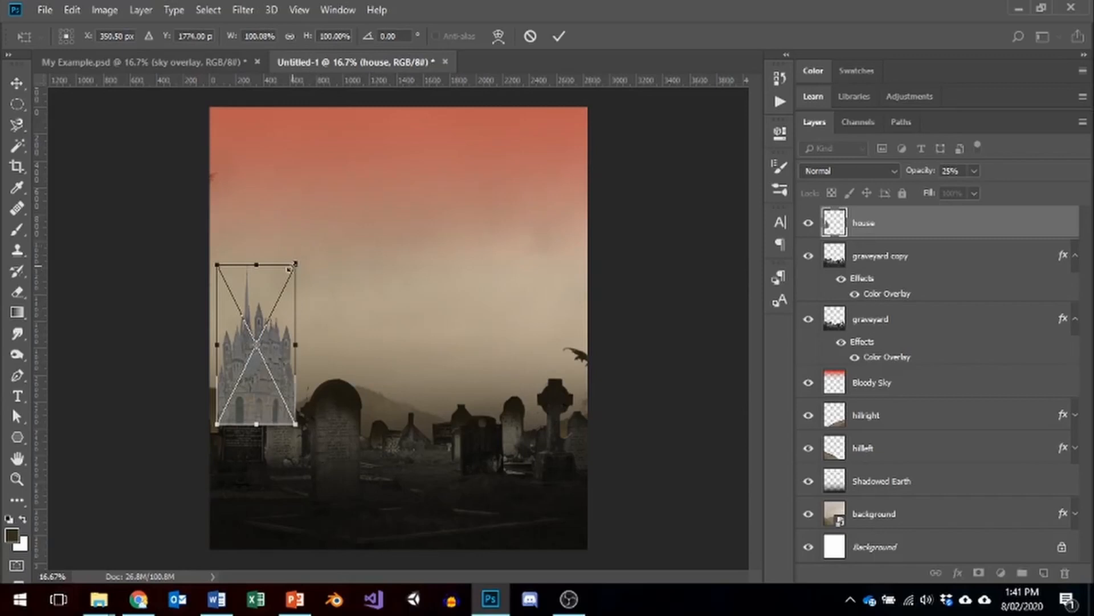
# Try to enlarge the placed house from its upper-right corner, and undo that transform.
pyautogui.moveTo(289, 268); pyautogui.dragTo(343, 211)
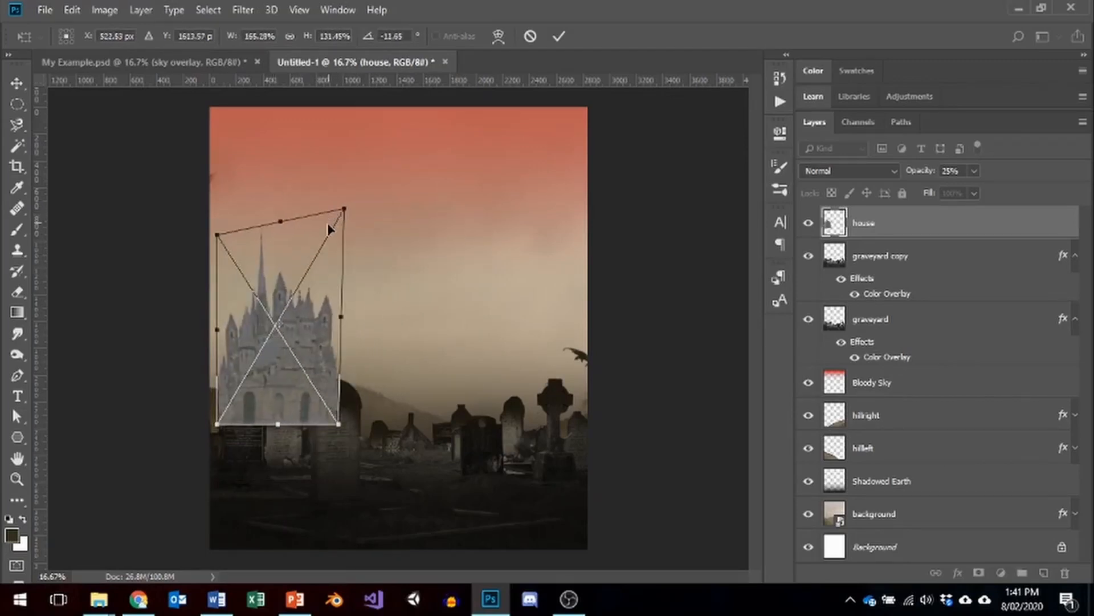
pyautogui.hotkey('ctrl', 'z')
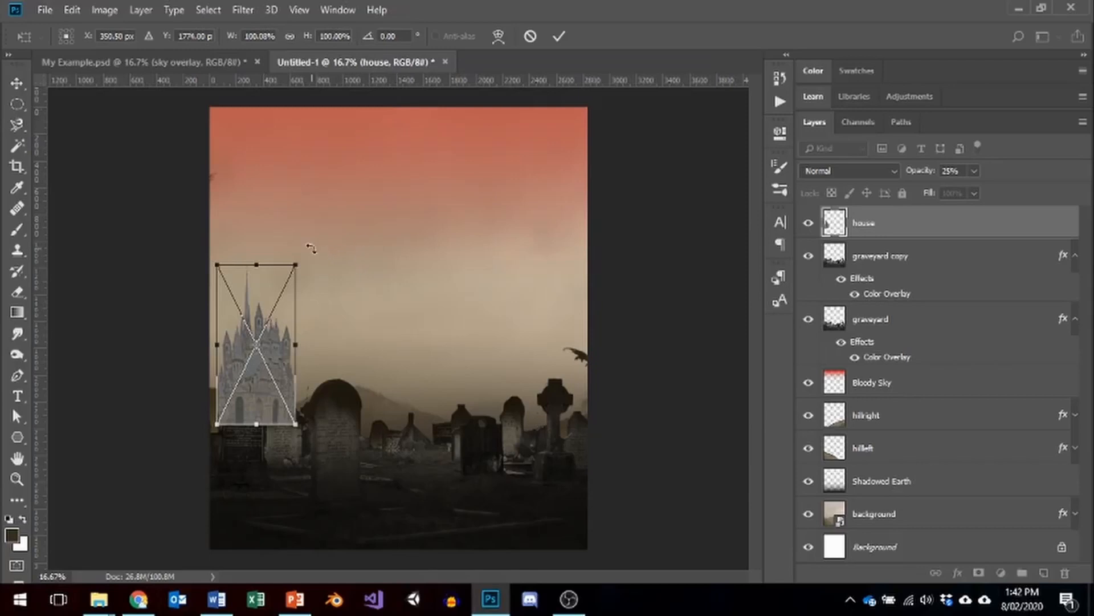
# Distort the placed house by stretching its upper corners upward and outward, lower it slightly over the tombstones, and apply the transform.
pyautogui.moveTo(312, 245)
pyautogui.mouseDown()
pyautogui.moveTo(359, 285)
pyautogui.moveTo(327, 238)
pyautogui.mouseUp()
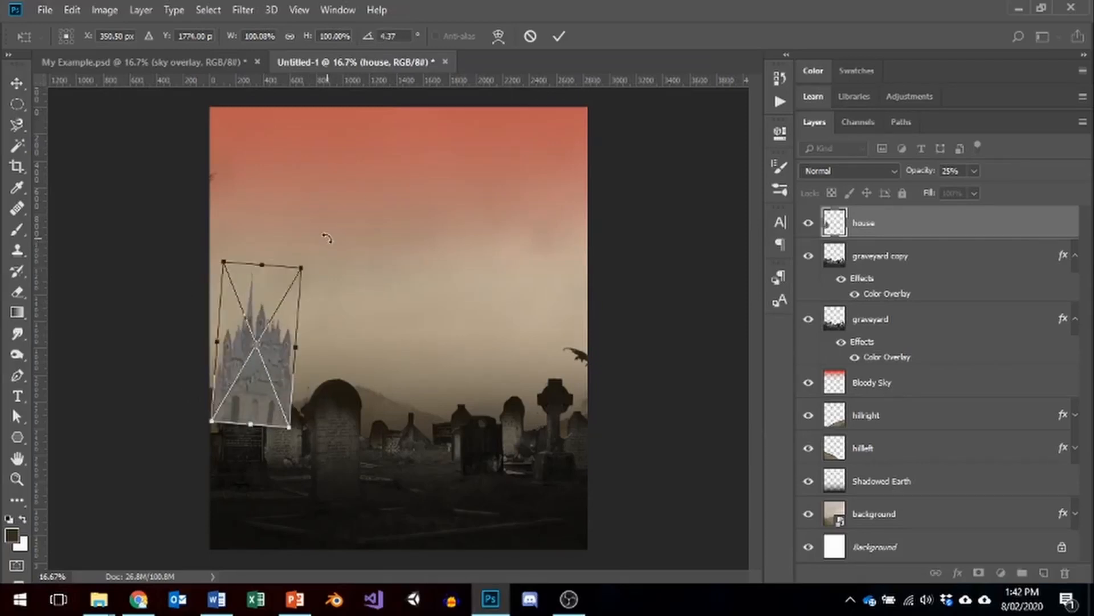
pyautogui.hotkey('ctrl', 'z')
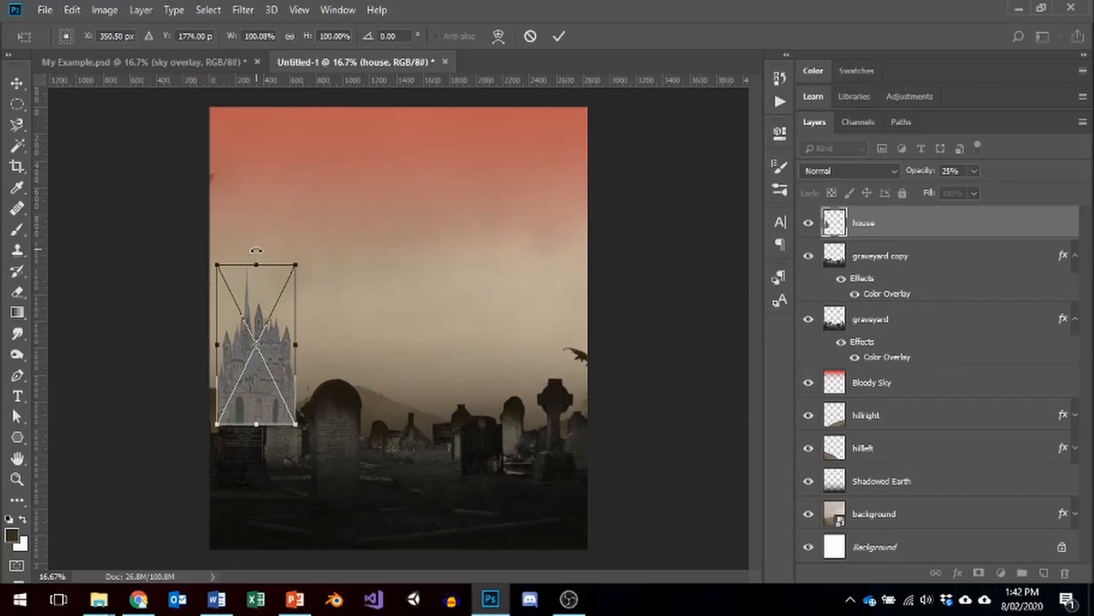
pyautogui.click(73, 9)
pyautogui.moveTo(171, 358)
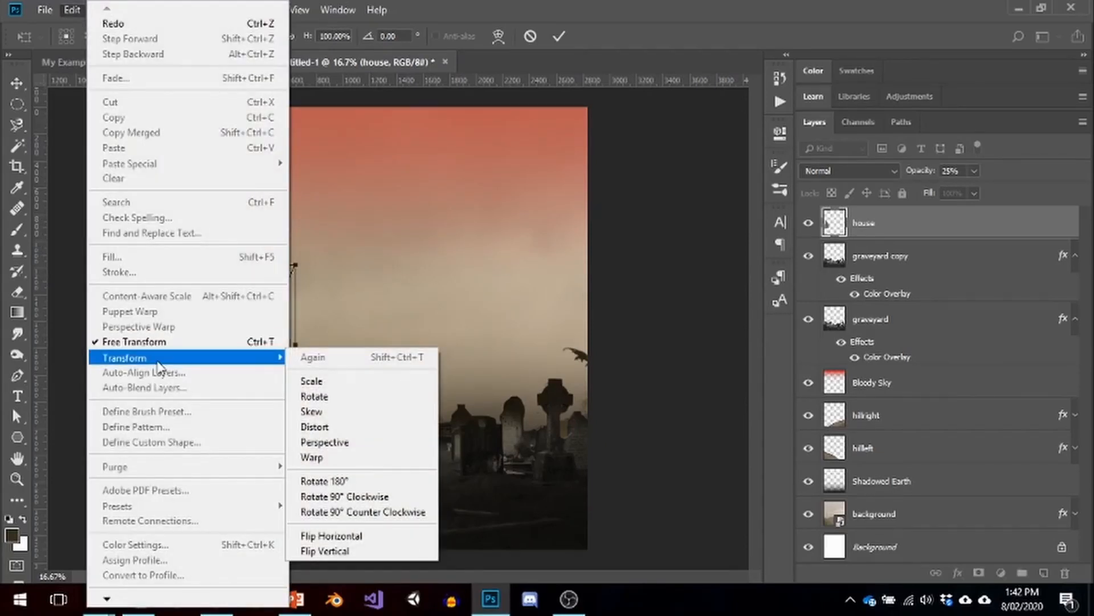
pyautogui.click(346, 429)
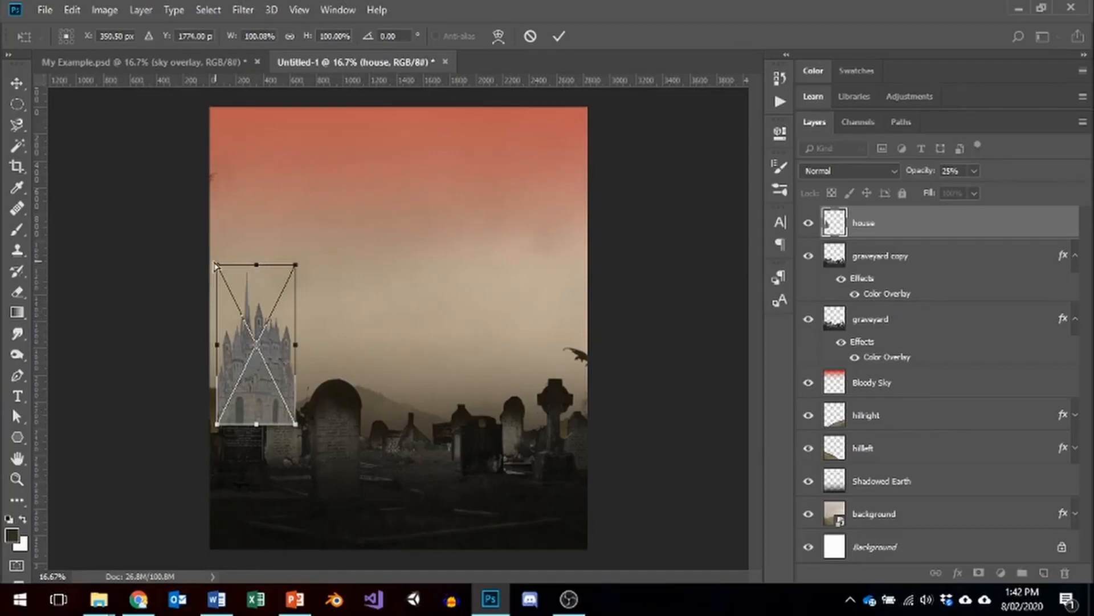
pyautogui.moveTo(217, 265); pyautogui.dragTo(210, 212)
pyautogui.moveTo(296, 264); pyautogui.dragTo(304, 258)
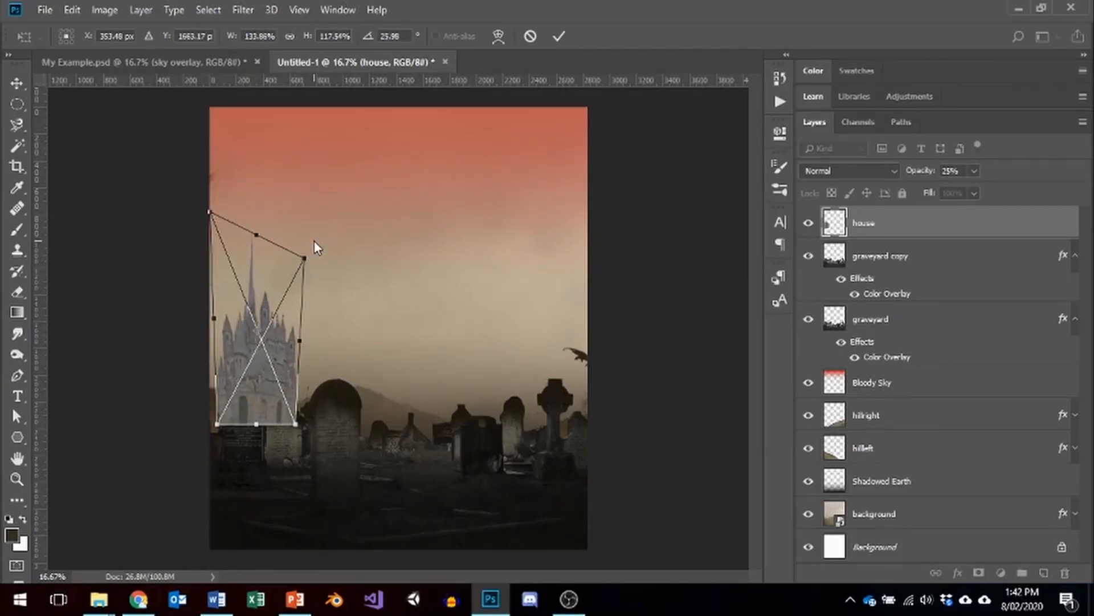
pyautogui.moveTo(249, 402); pyautogui.dragTo(252, 415)
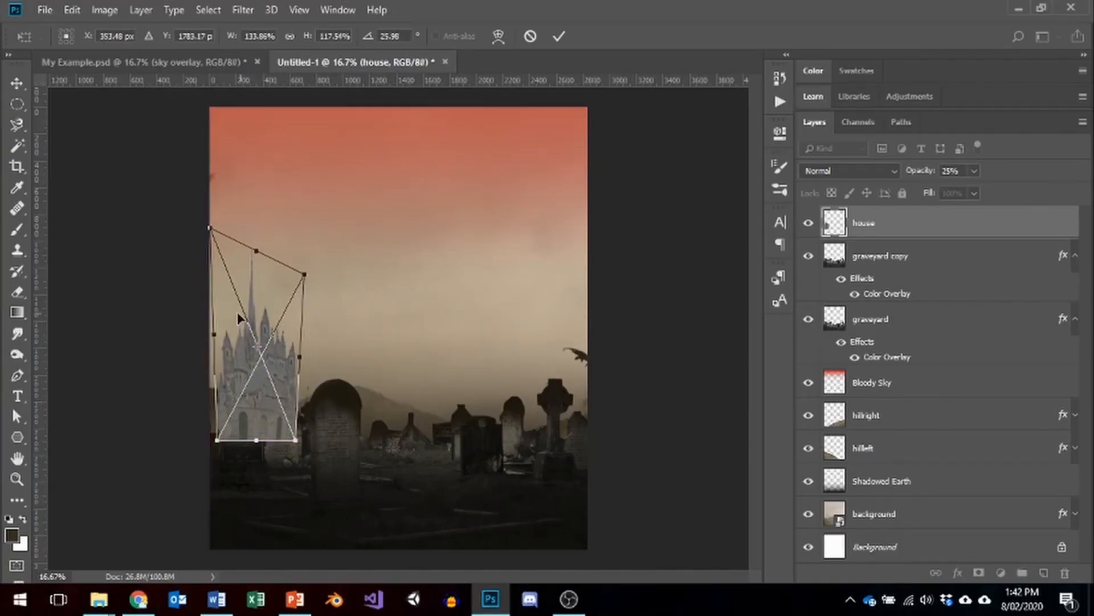
pyautogui.click(560, 37)
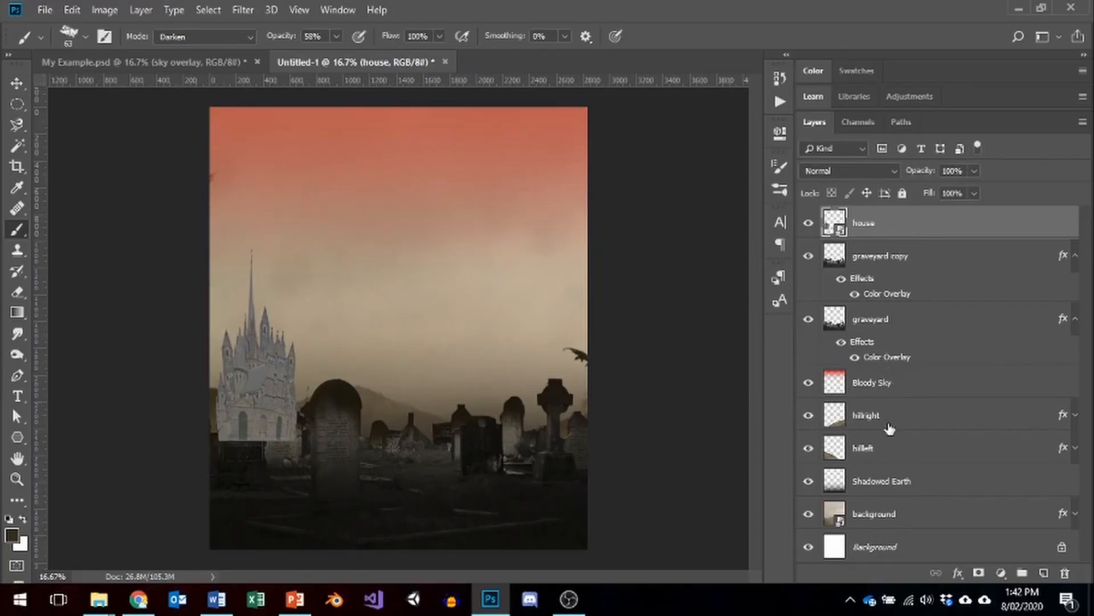
# Reorder the layers so house sits directly above hillright and Bloody Sky is at the top of the stack.
pyautogui.moveTo(870, 228); pyautogui.dragTo(869, 412)
pyautogui.moveTo(875, 359); pyautogui.dragTo(884, 223)
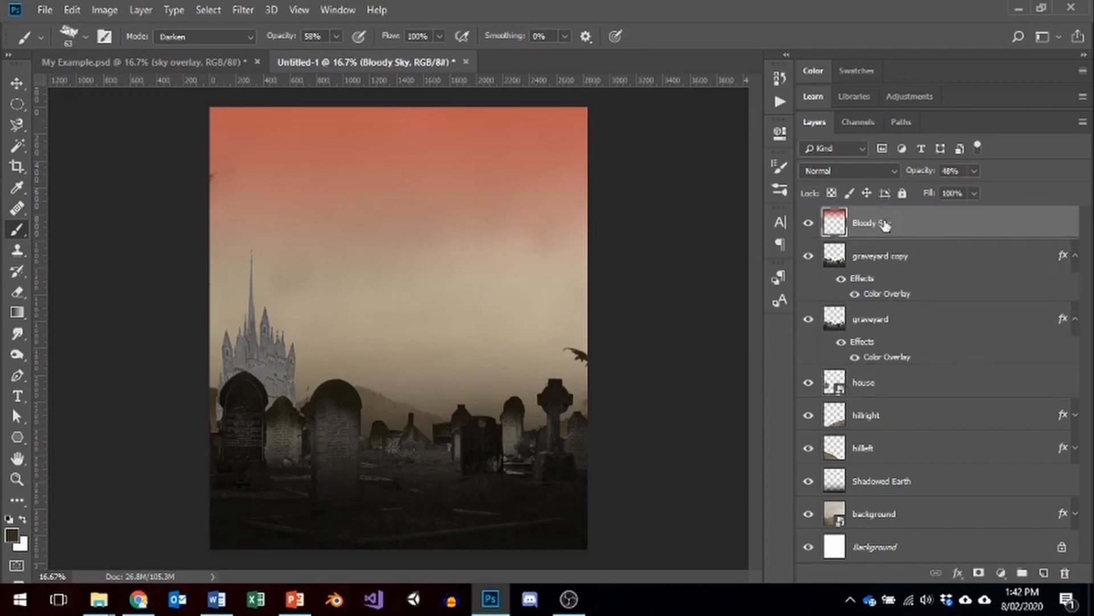
# Open the Filter Gallery for the house layer and choose the Angled Strokes filter from Brush Strokes.
pyautogui.click(872, 387)
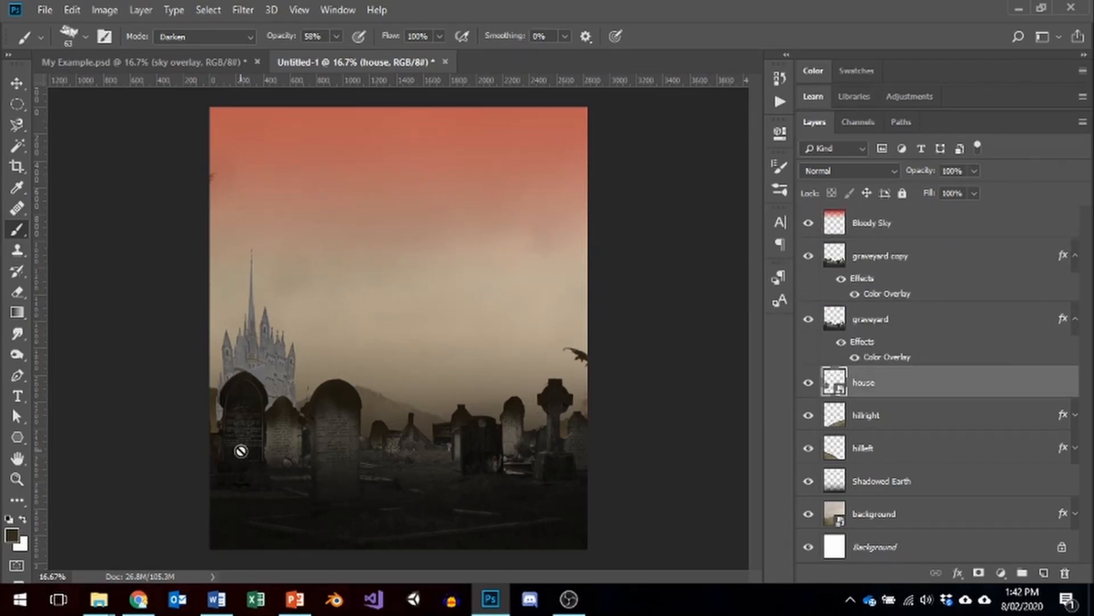
pyautogui.click(243, 9)
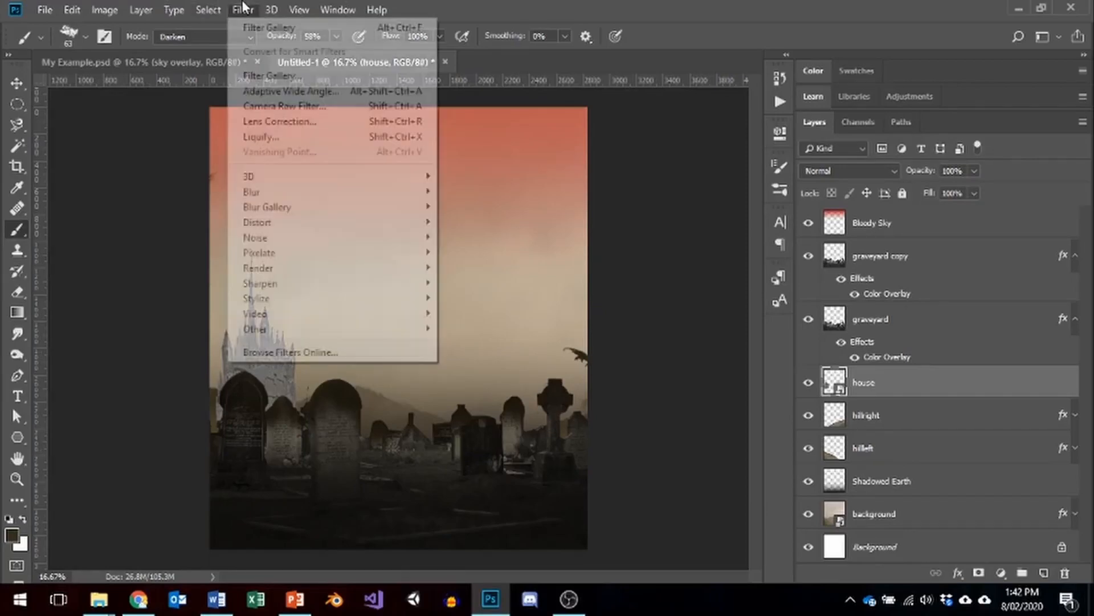
pyautogui.click(268, 29)
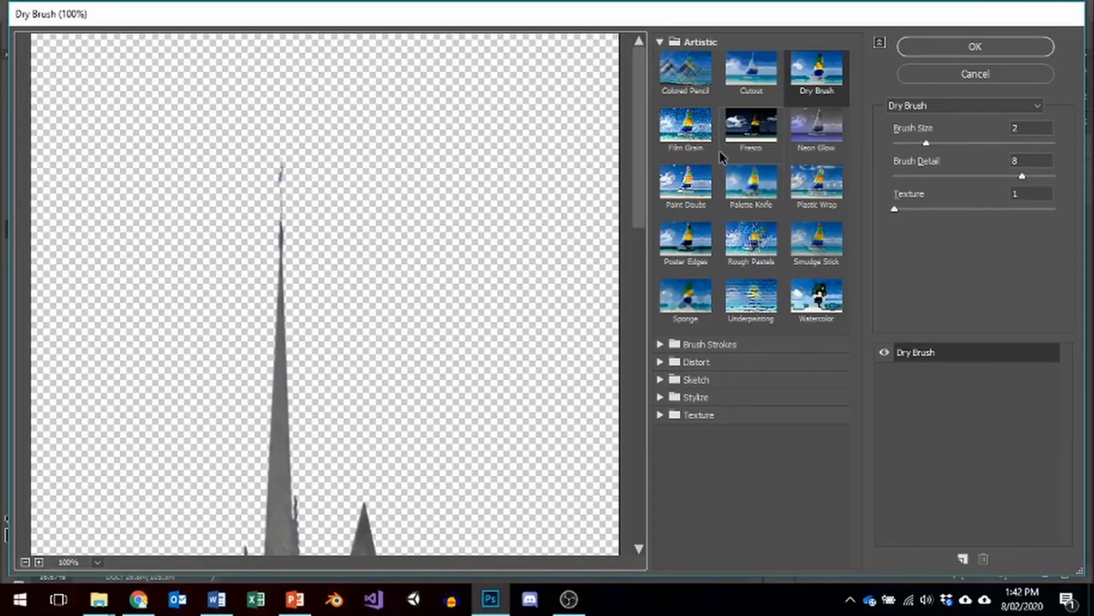
pyautogui.click(661, 345)
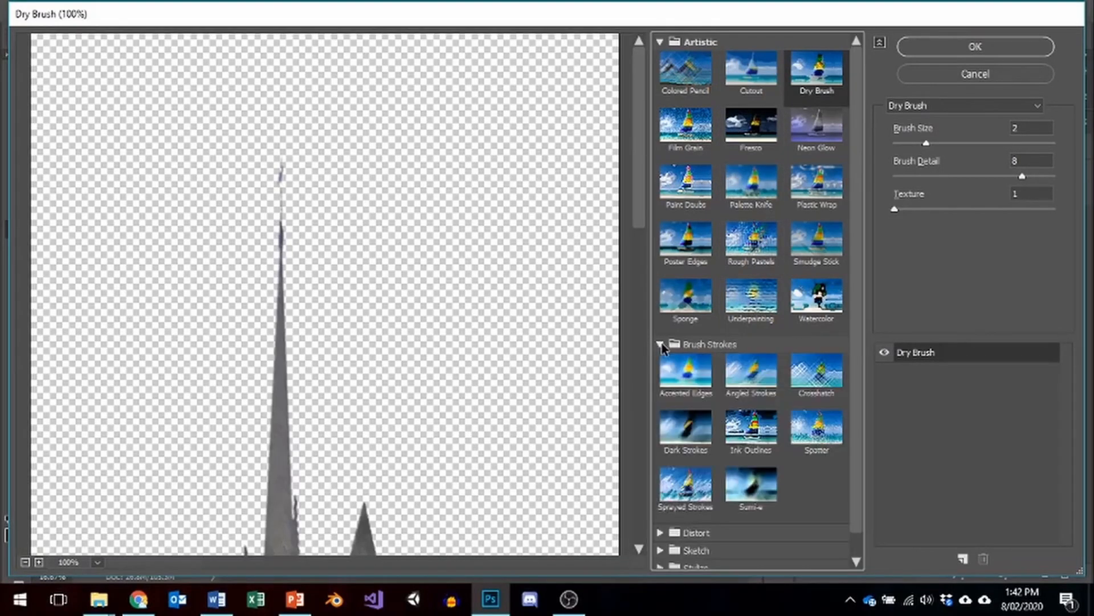
pyautogui.click(698, 381)
pyautogui.click(774, 377)
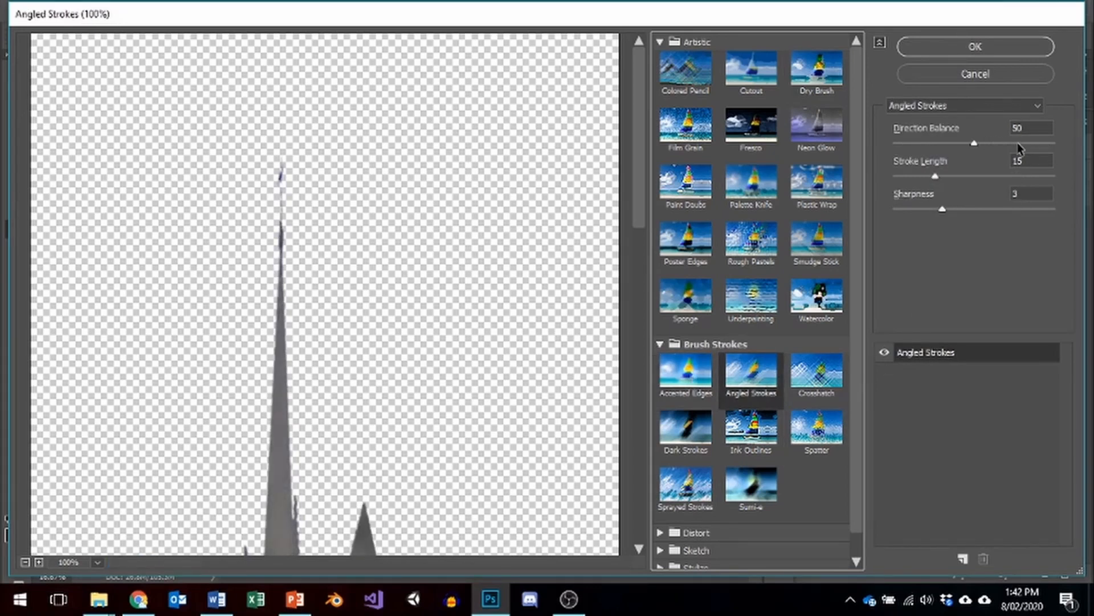
# Set the Angled Strokes direction balance to 32 and stroke length to 11, and check the effect on the house.
pyautogui.doubleClick(1026, 128)
pyautogui.write('32')
pyautogui.press('Tab')
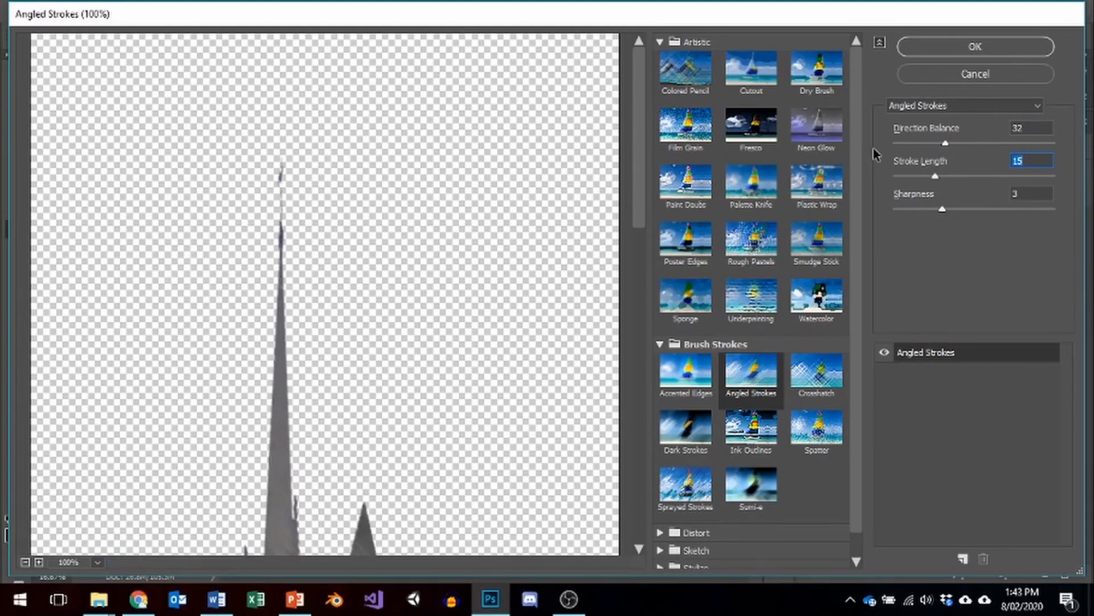
pyautogui.write('11')
pyautogui.press('Tab')
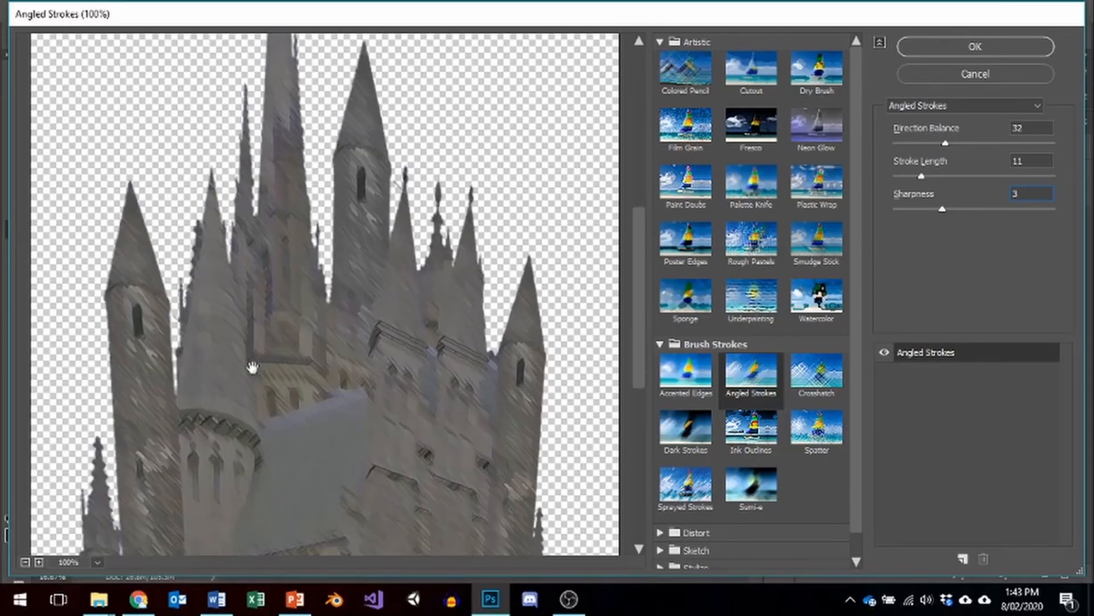
pyautogui.scroll(-3, 257, 373)
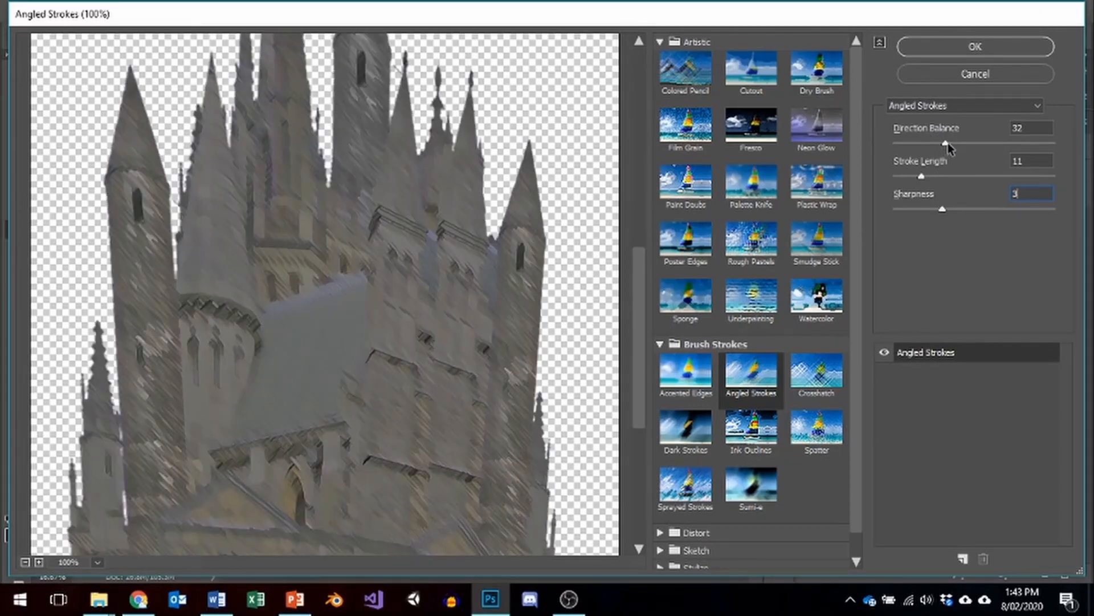
# Compare direction balances of 81 and 14, restore 32, and apply Angled Strokes to the house.
pyautogui.moveTo(949, 145); pyautogui.dragTo(1035, 147)
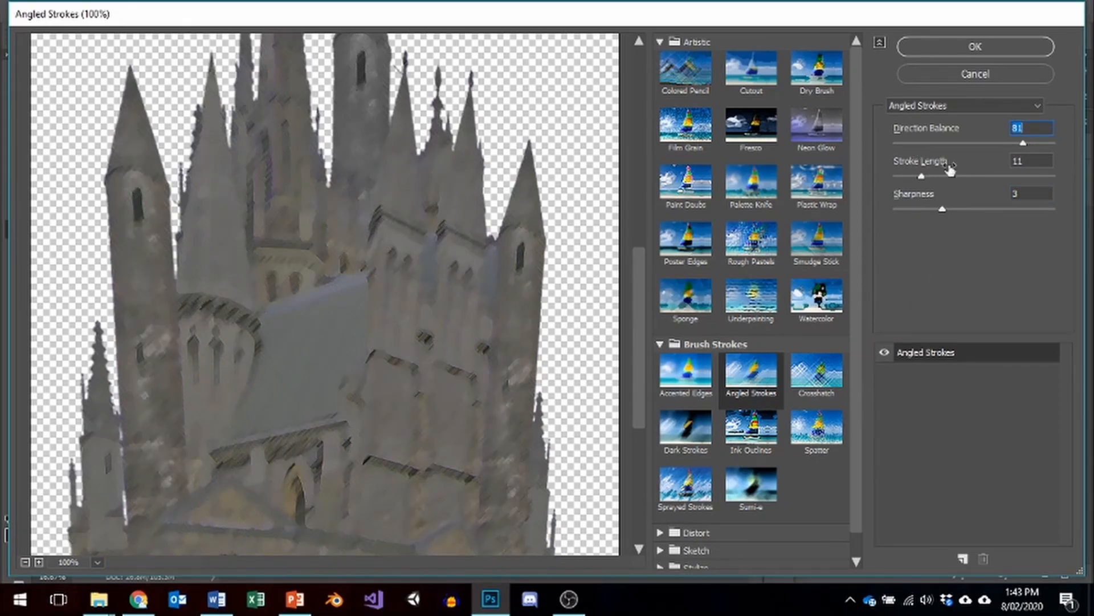
pyautogui.click(916, 144)
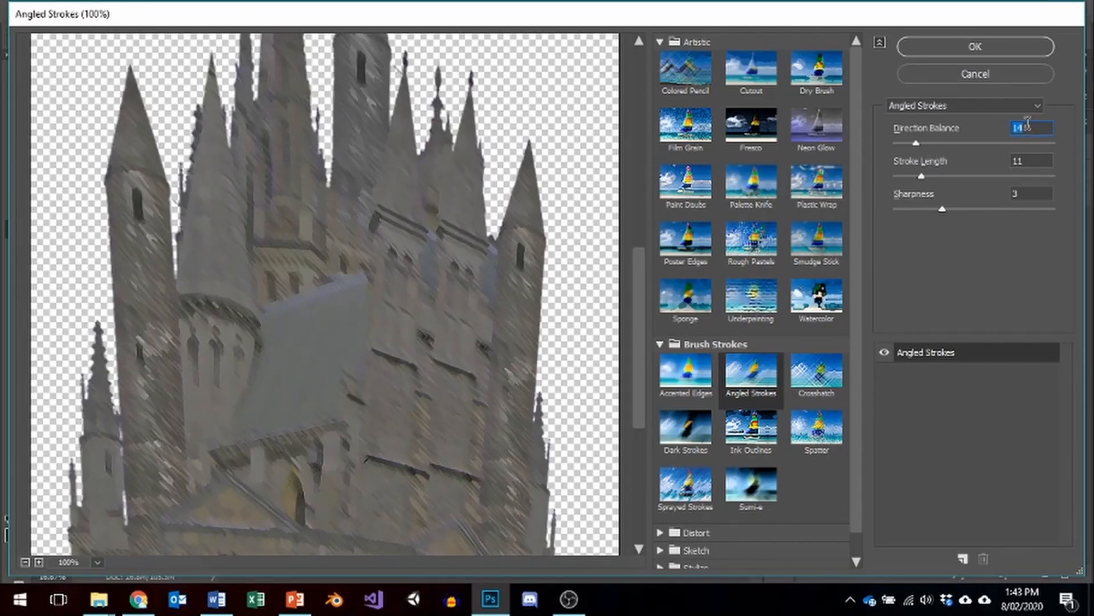
pyautogui.write('32')
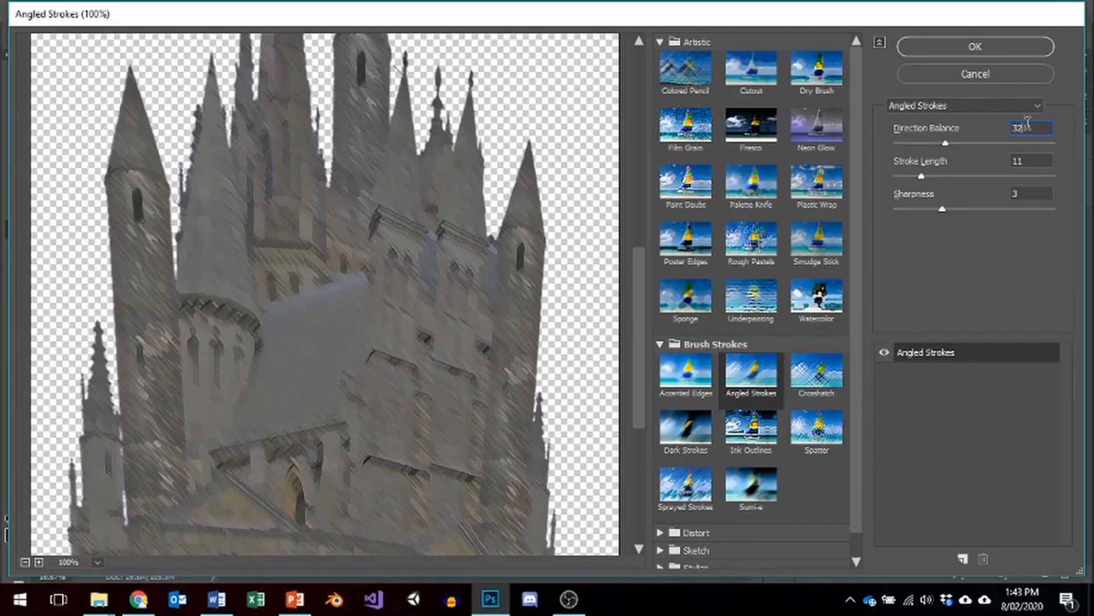
pyautogui.click(1014, 47)
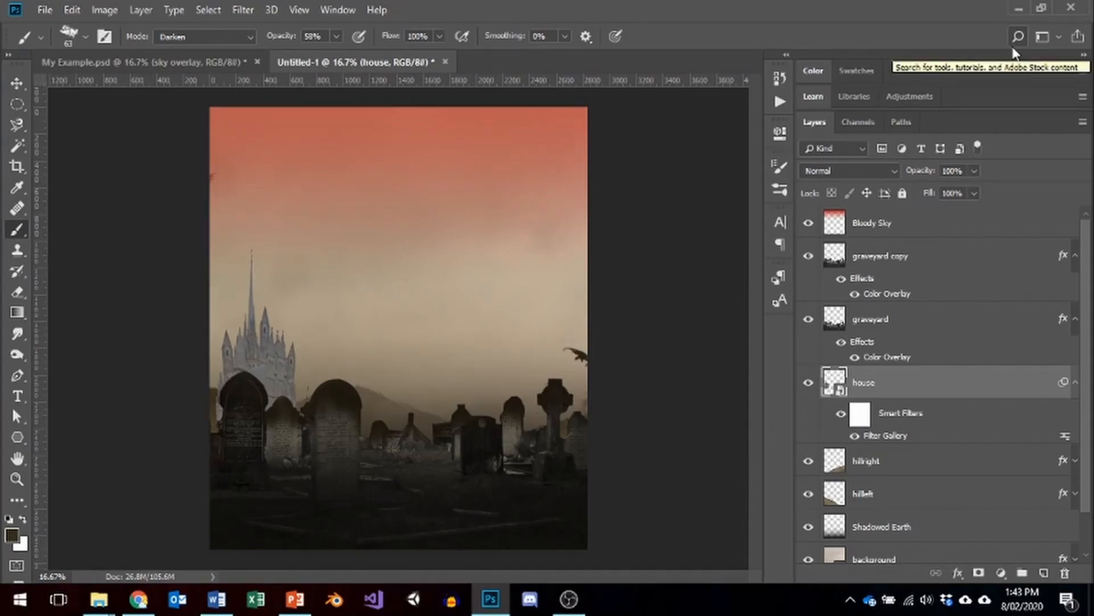
# Copy the layer style from graveyard copy onto the house layer, and rasterize the house layer.
pyautogui.rightClick(887, 255)
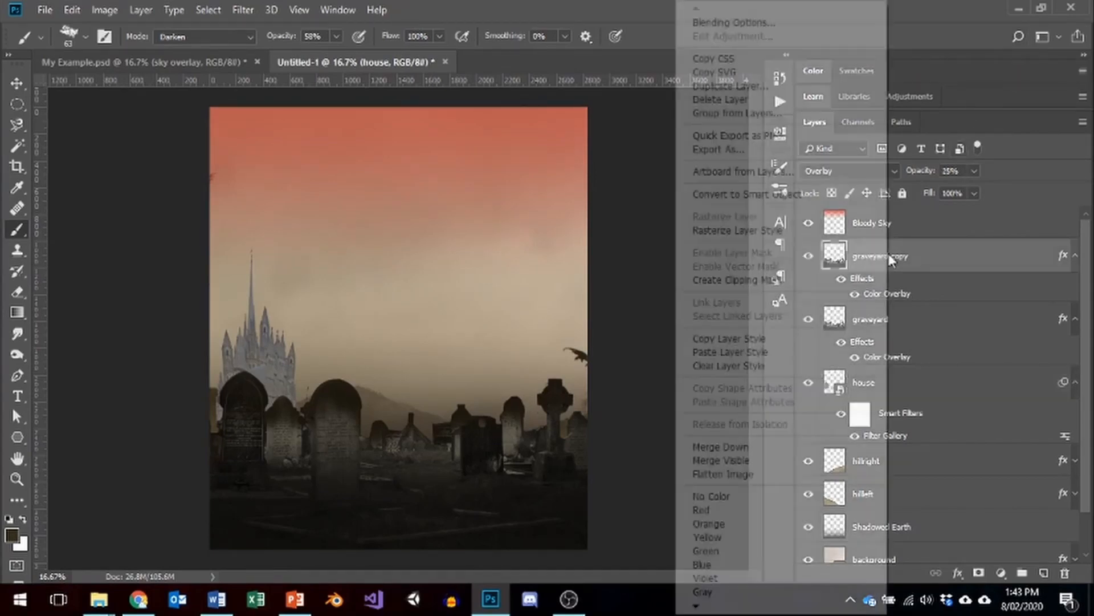
pyautogui.click(732, 342)
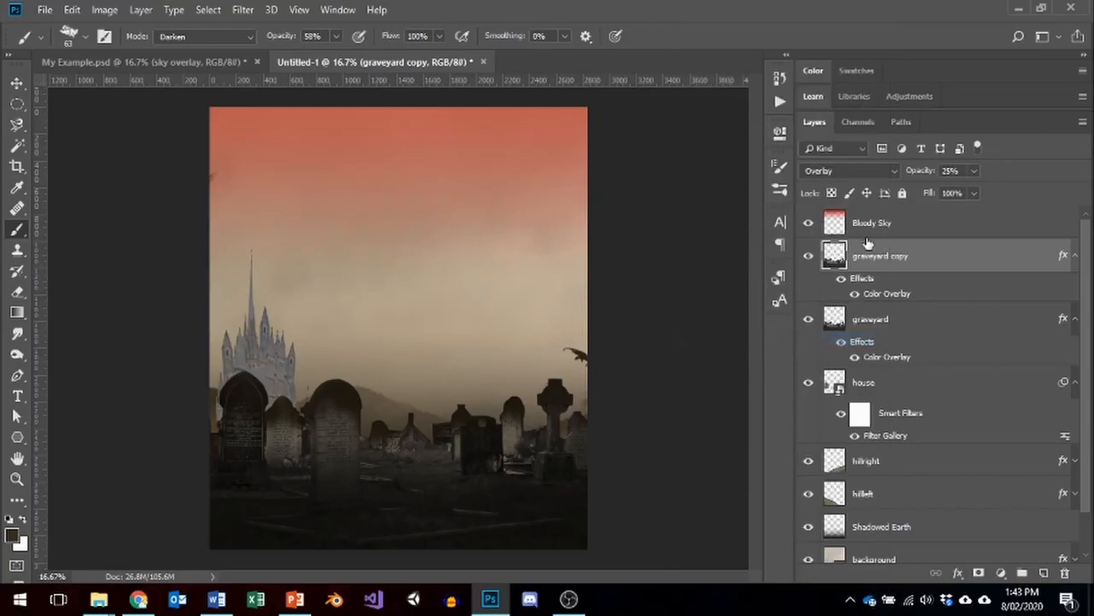
pyautogui.click(879, 384)
pyautogui.rightClick(880, 385)
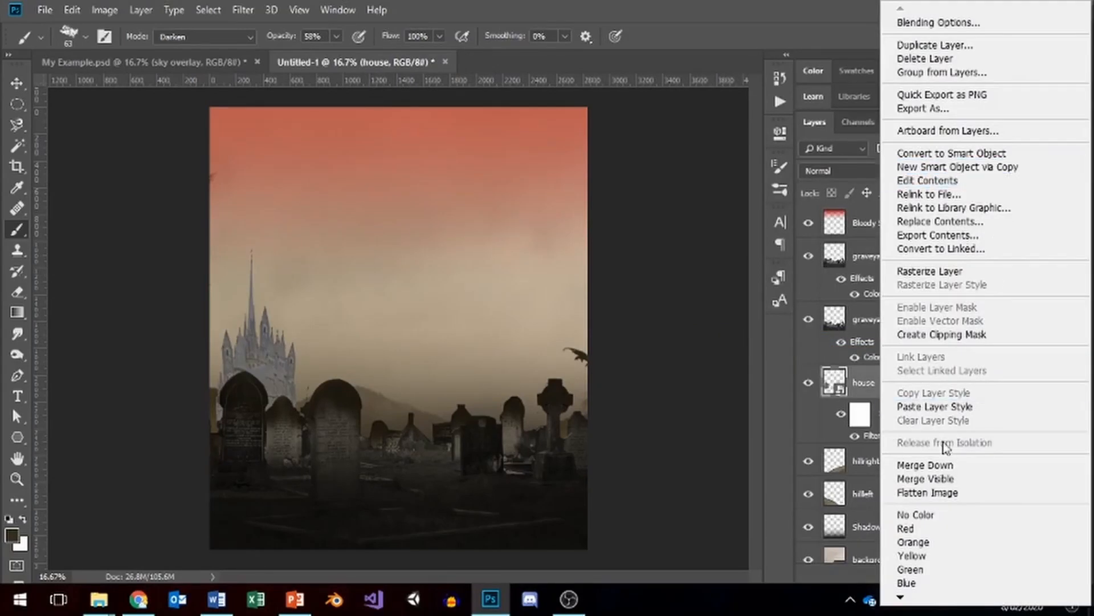
pyautogui.click(947, 407)
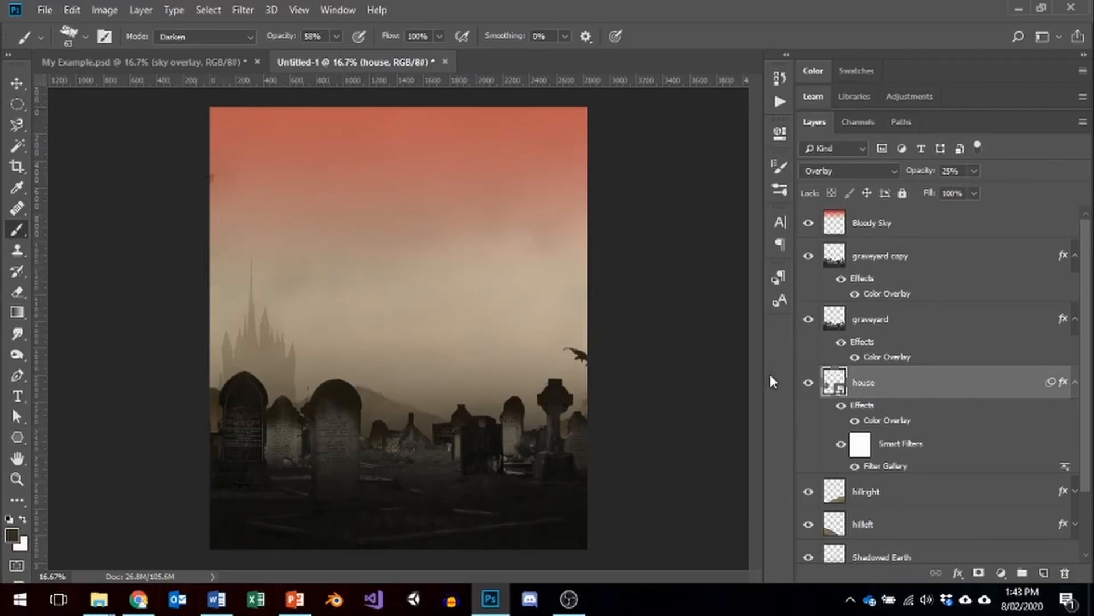
pyautogui.rightClick(864, 383)
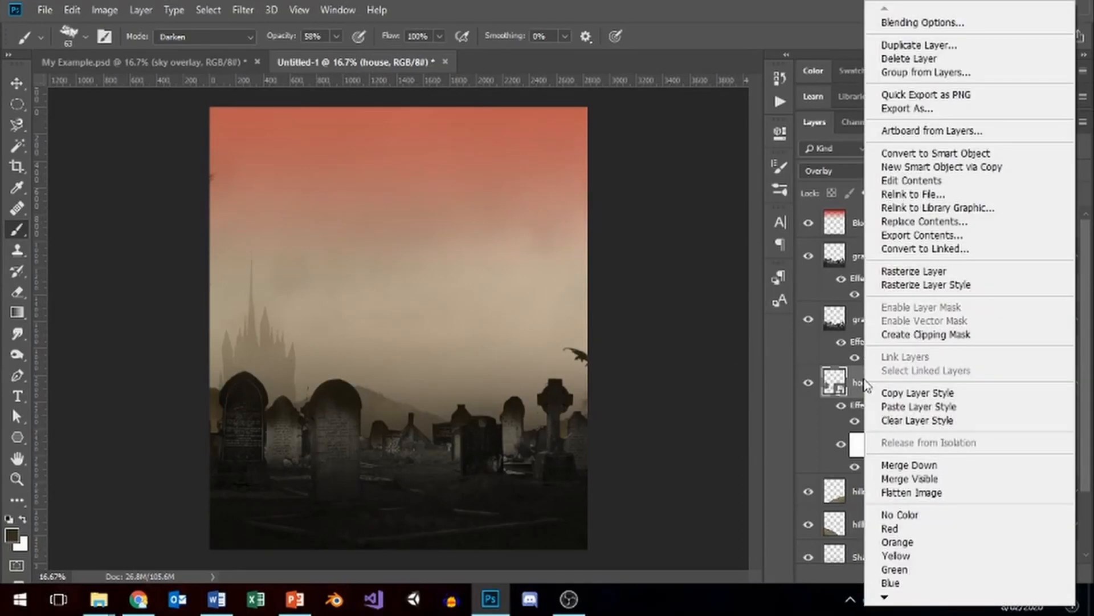
pyautogui.click(912, 273)
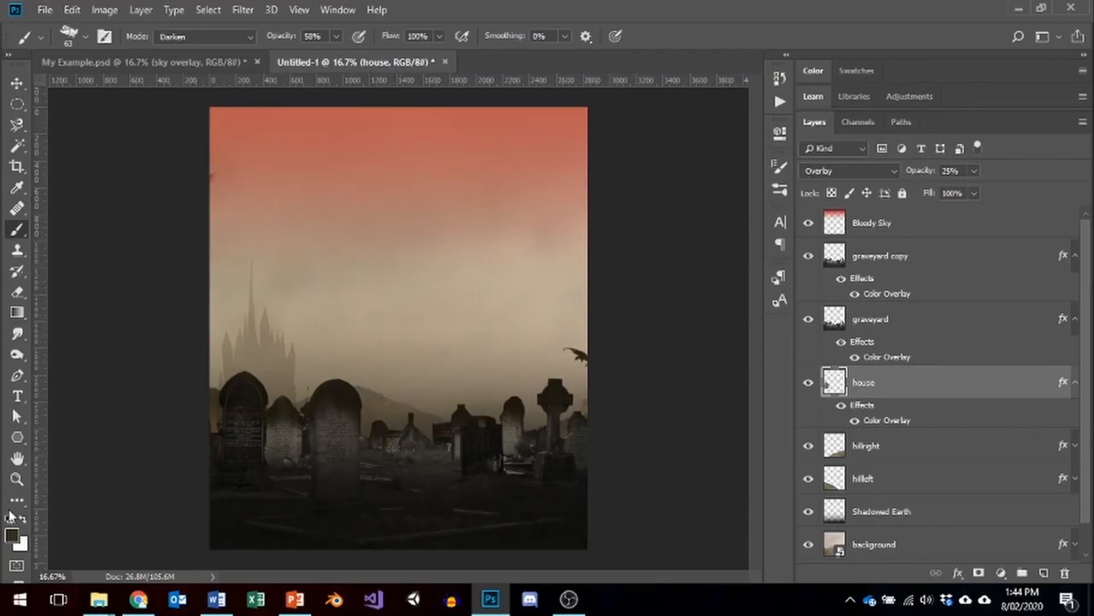
# Set the foreground colour to RGB 50, 40, 23.
pyautogui.click(12, 535)
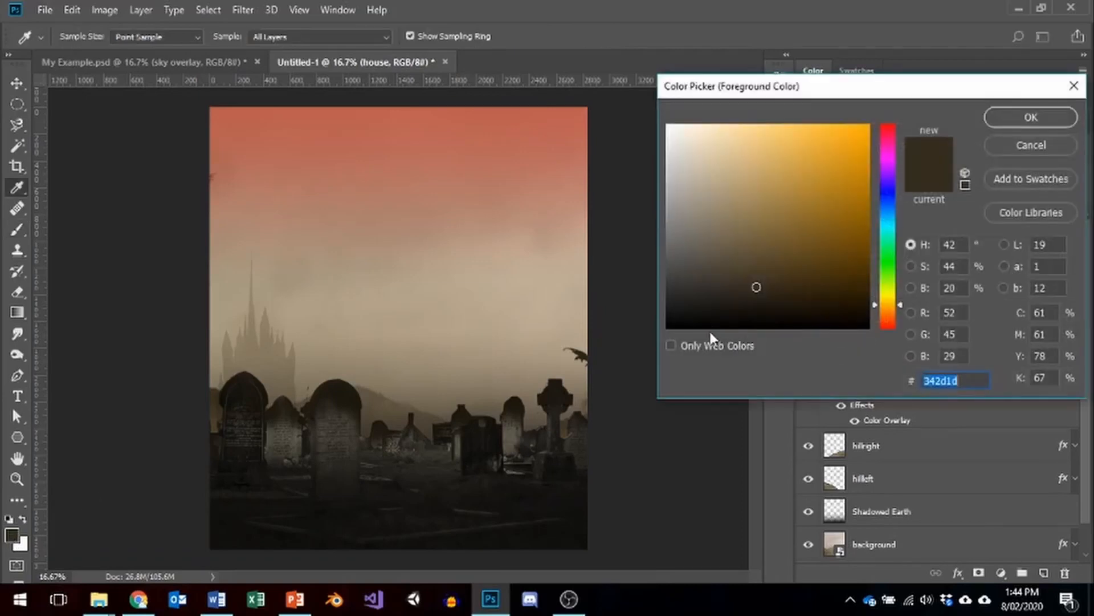
pyautogui.click(958, 312)
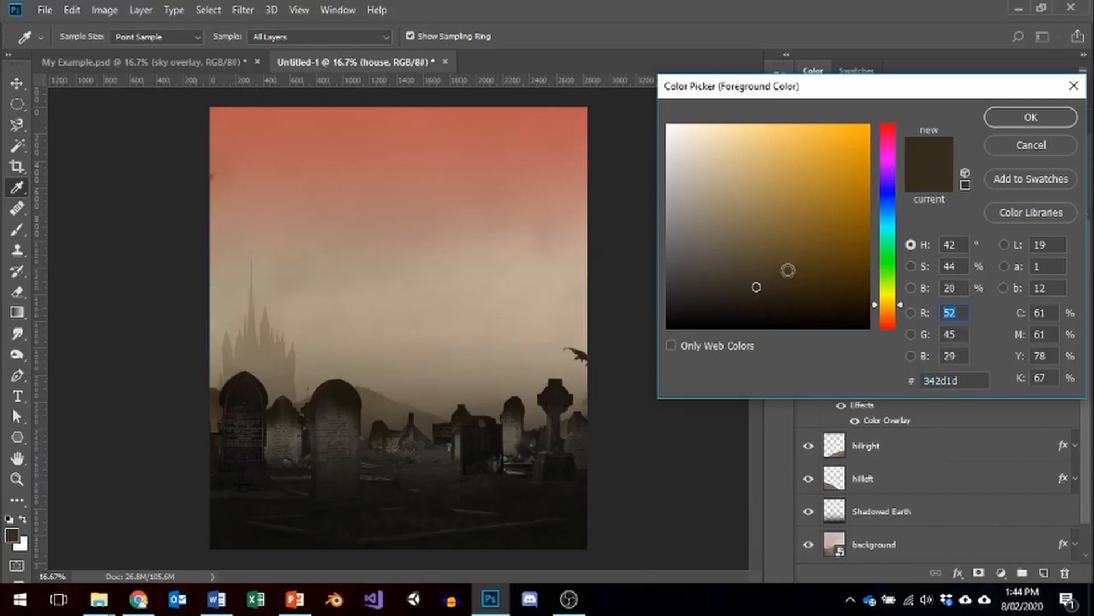
pyautogui.write('50')
pyautogui.press('Tab')
pyautogui.write('4')
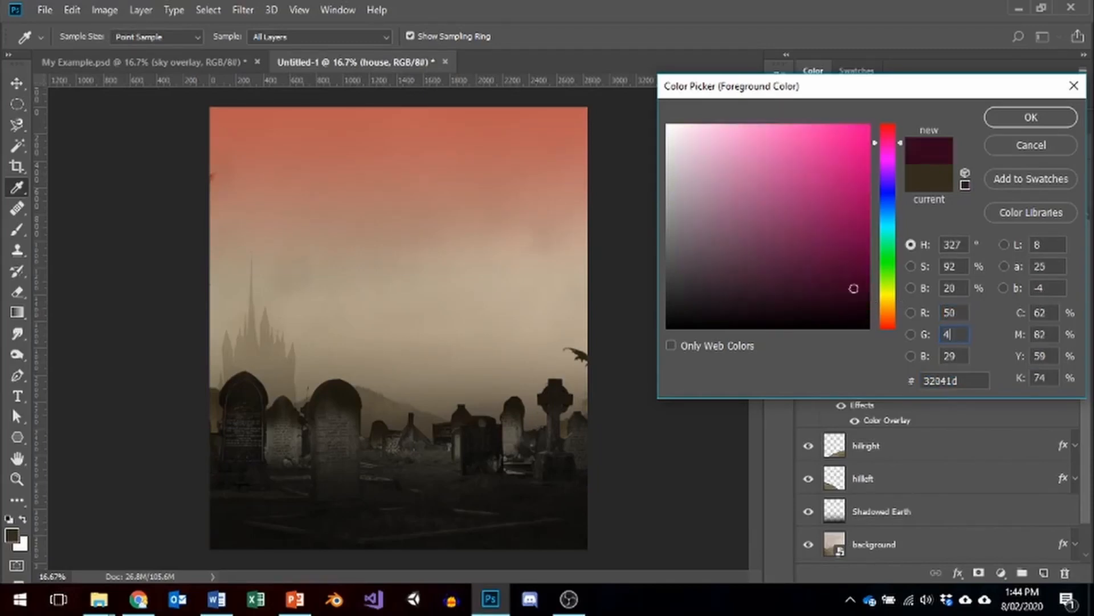
pyautogui.write('0')
pyautogui.press('Tab')
pyautogui.write('23')
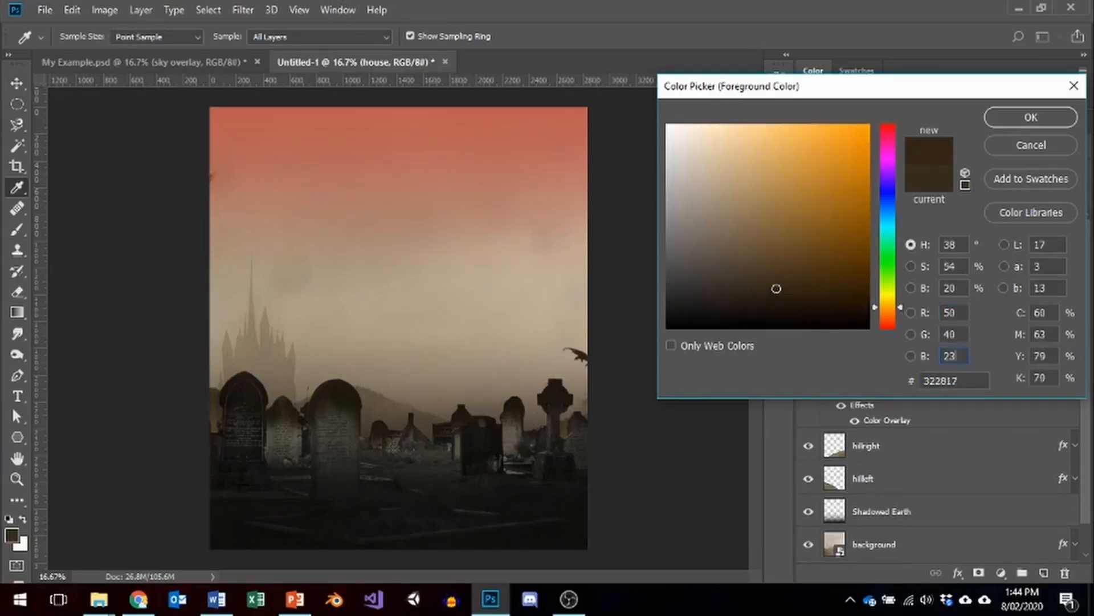
pyautogui.press('Tab')
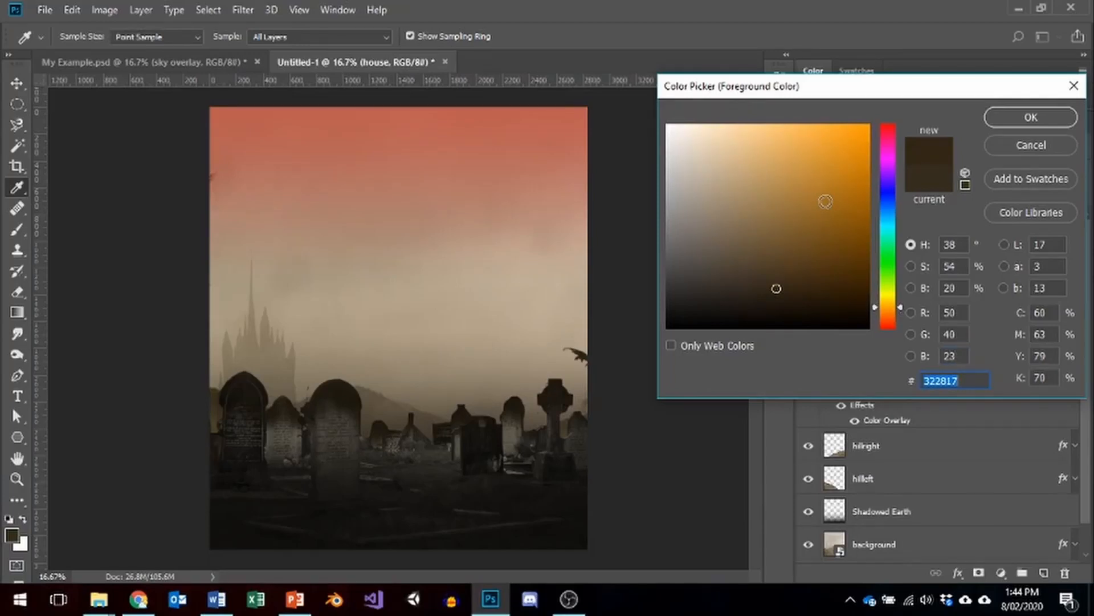
pyautogui.click(1043, 121)
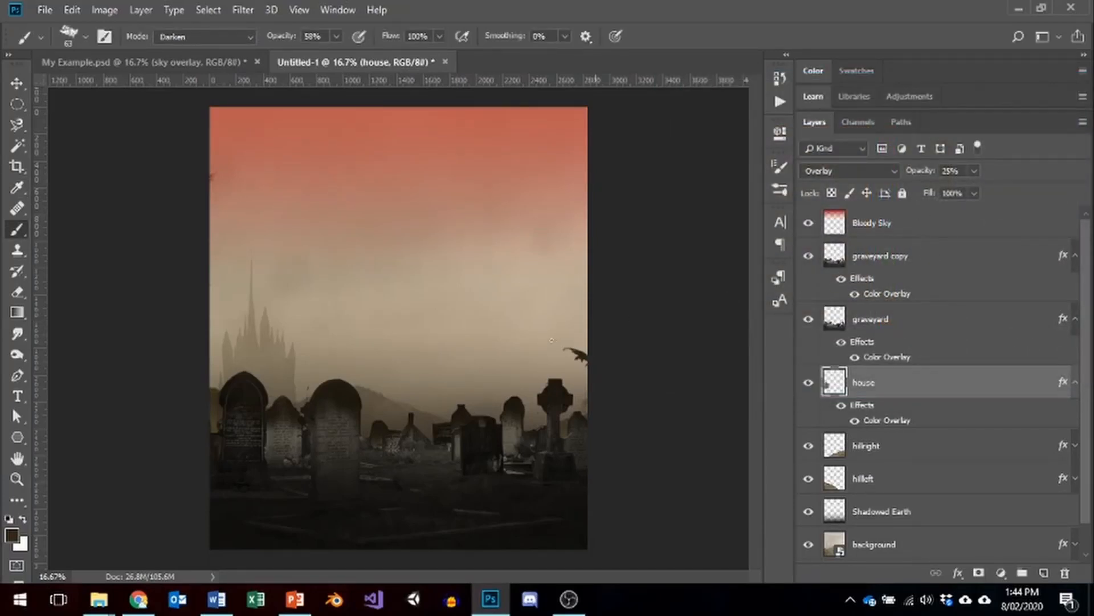
# Set the brush opacity to 22% and its blending mode to Normal.
pyautogui.click(336, 36)
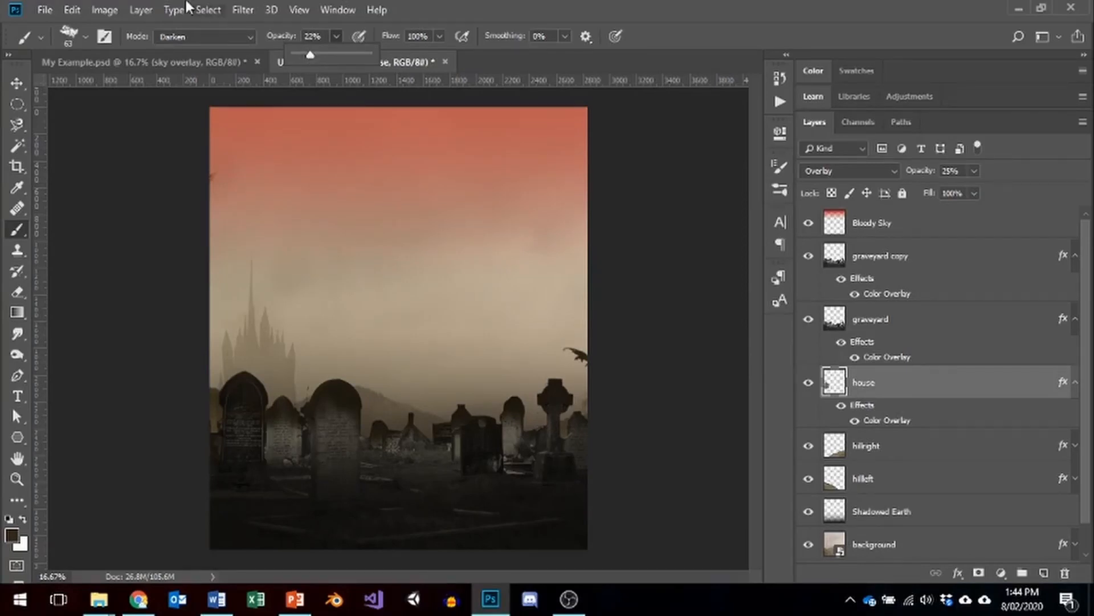
pyautogui.click(248, 36)
pyautogui.click(166, 53)
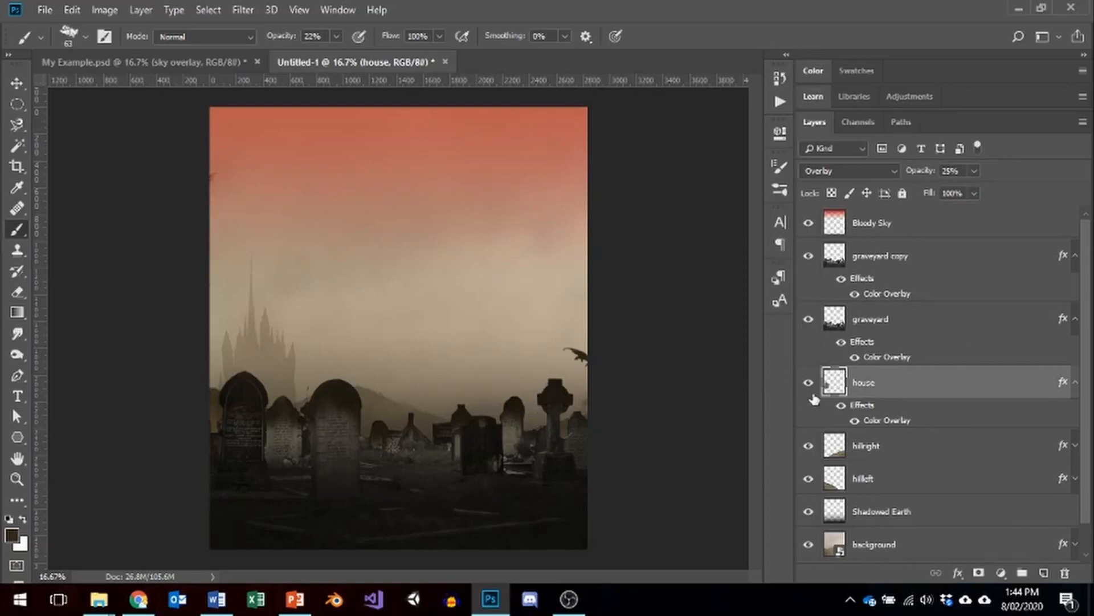
pyautogui.click(17, 146)
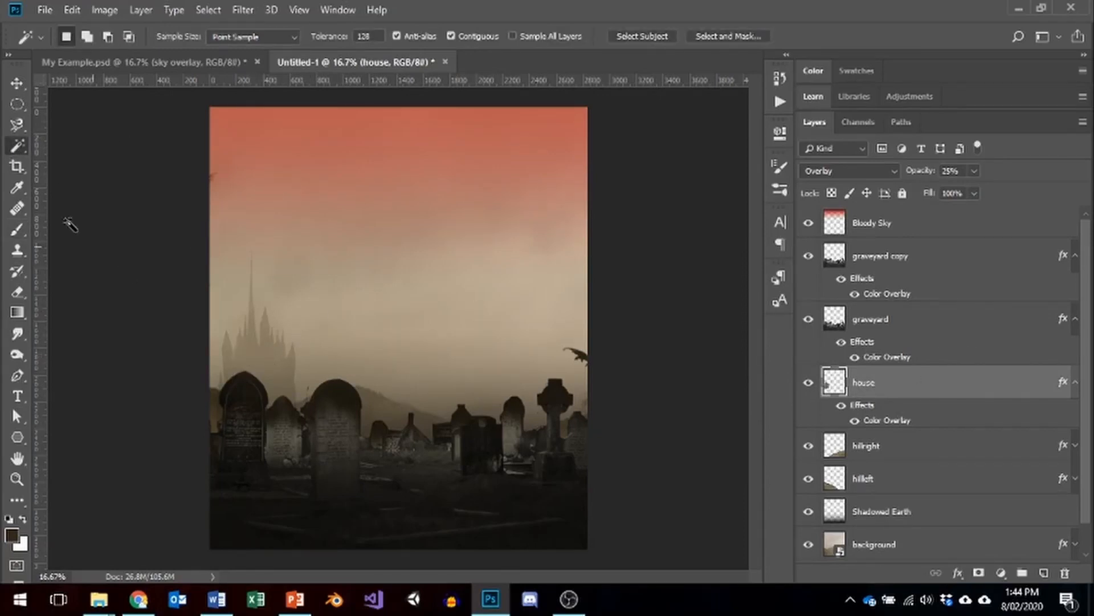
pyautogui.rightClick(17, 145)
pyautogui.click(68, 147)
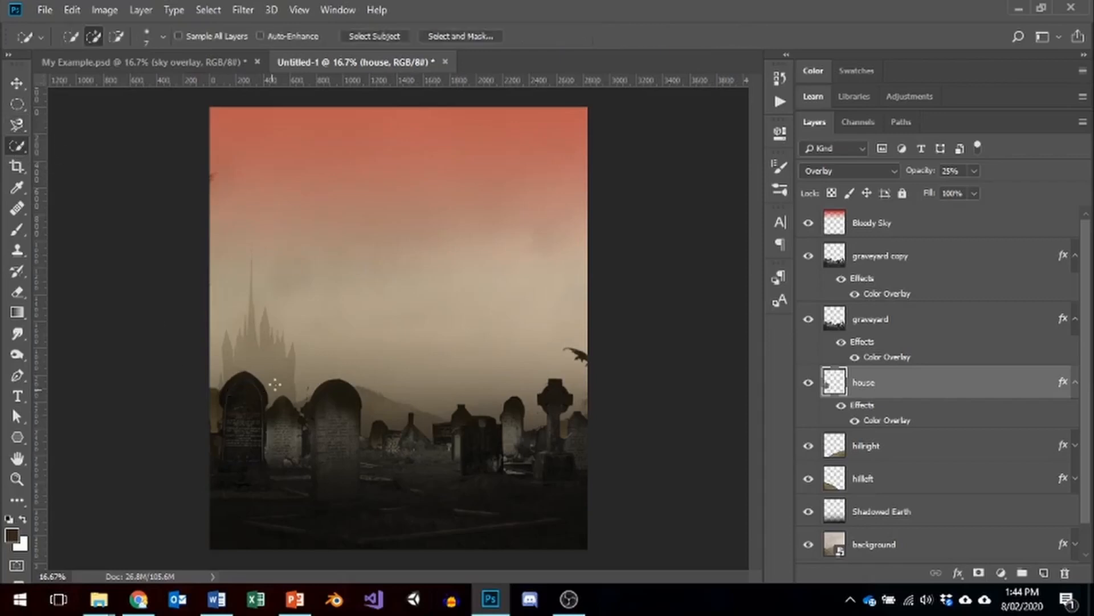
pyautogui.click(258, 370)
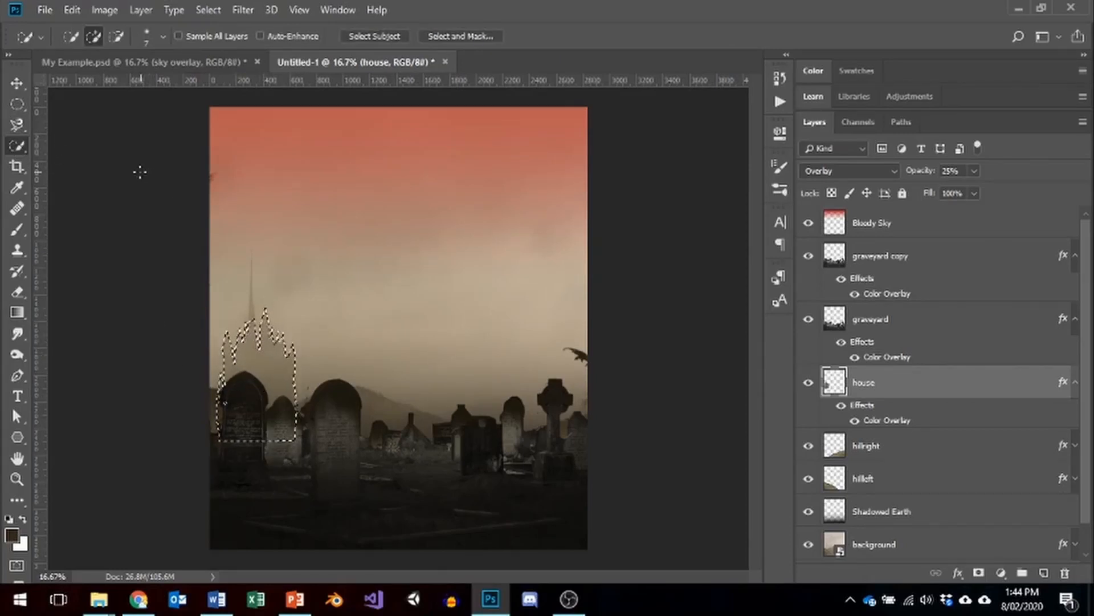
pyautogui.hotkey('ctrl', 'd')
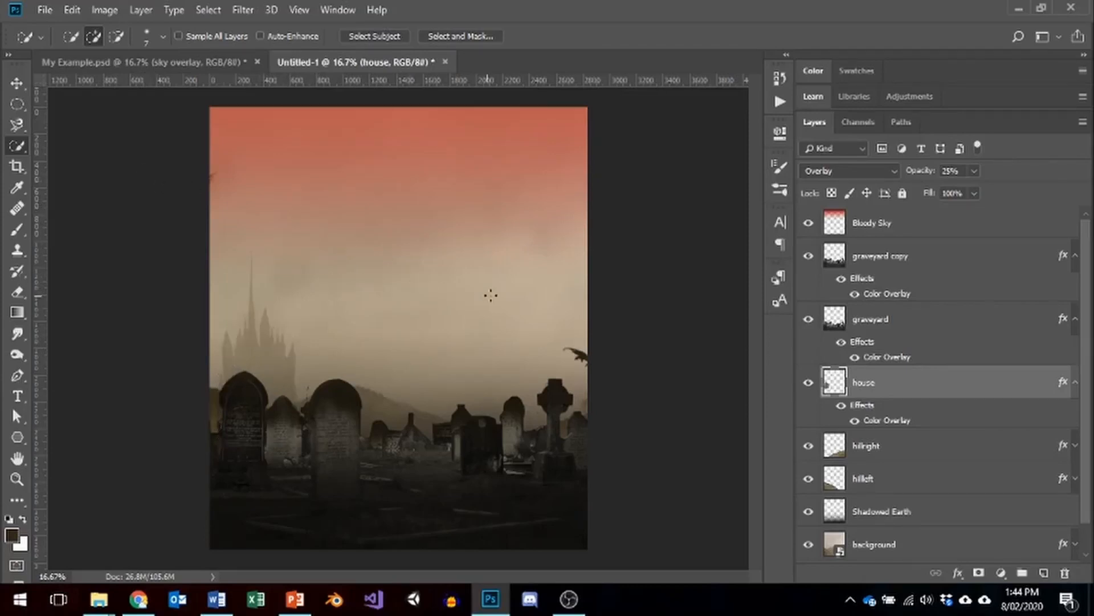
# Select the empty area around the house with the Magic Wand and invert the selection to isolate the house.
pyautogui.click(17, 146)
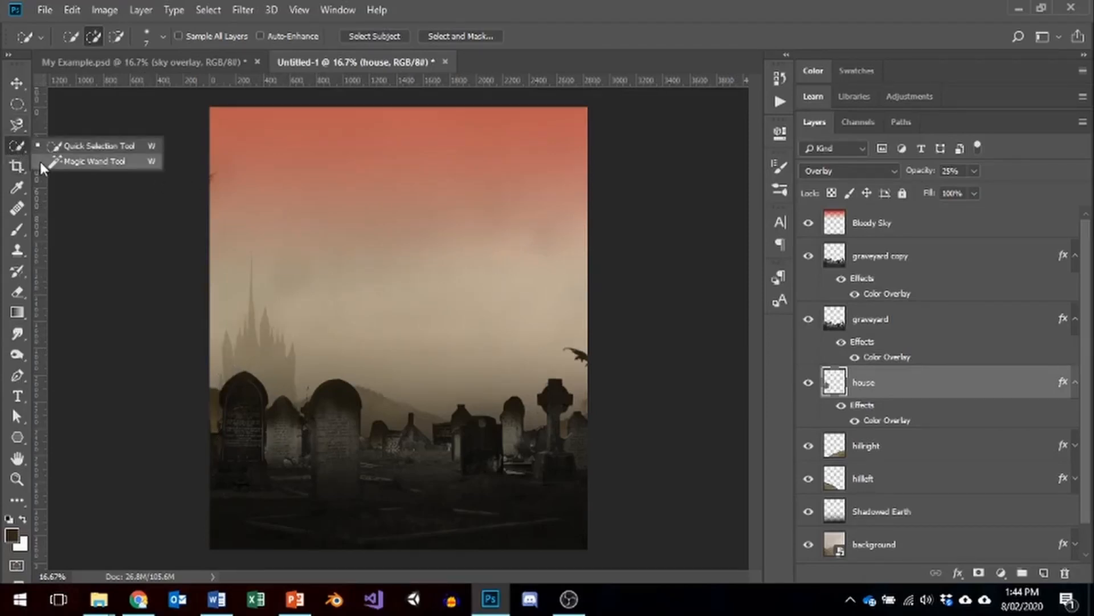
pyautogui.click(40, 159)
pyautogui.click(563, 272)
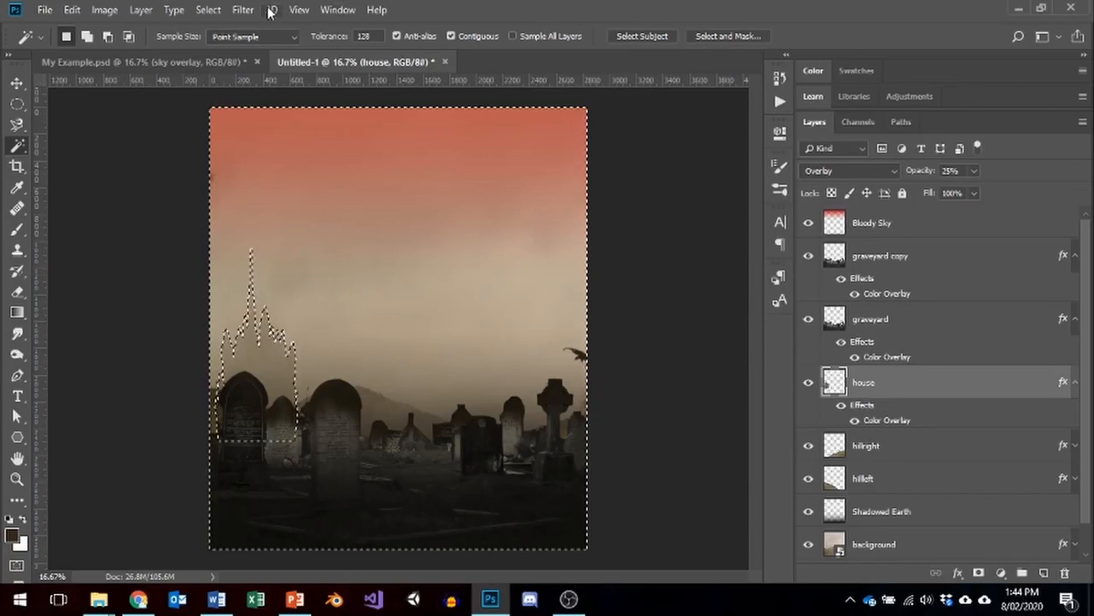
pyautogui.click(218, 11)
pyautogui.click(225, 73)
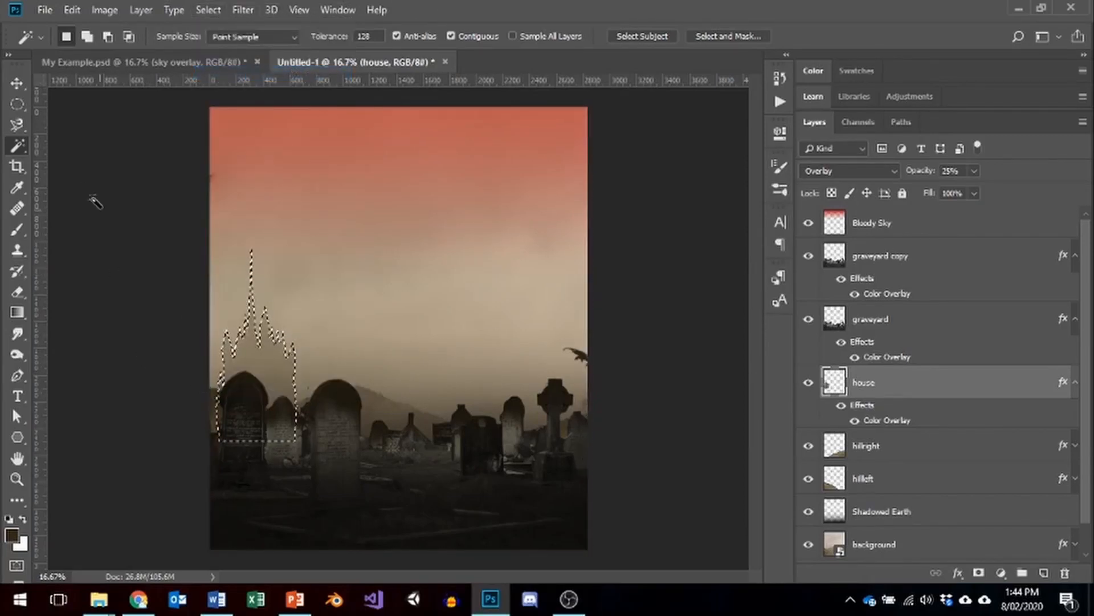
# Set the house layer's opacity to 100% and its blending mode to Normal.
pyautogui.click(17, 229)
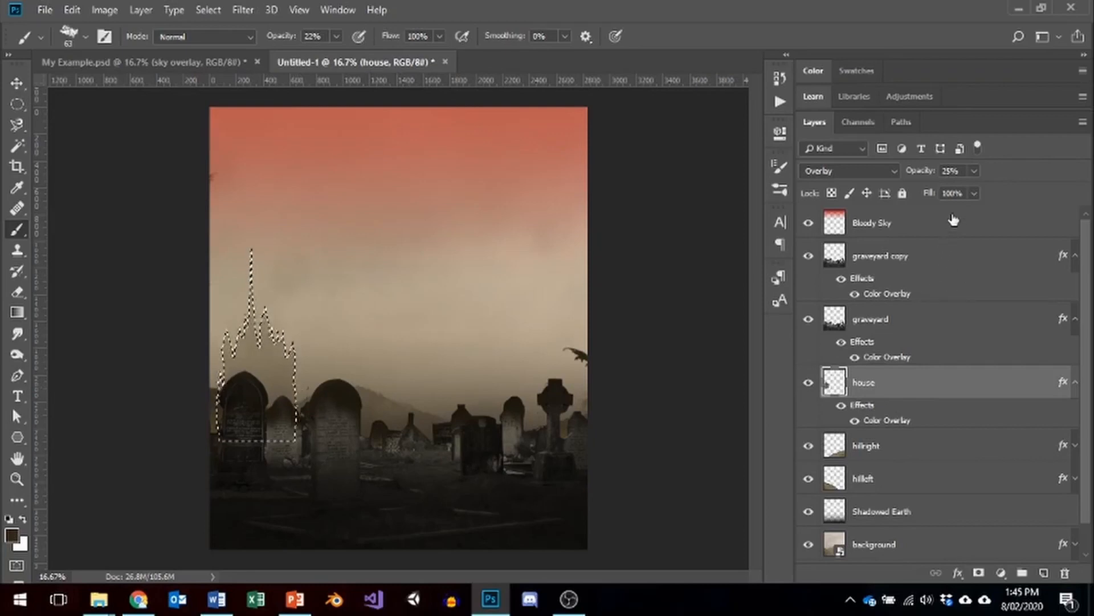
pyautogui.click(974, 171)
pyautogui.moveTo(975, 191); pyautogui.dragTo(1030, 191)
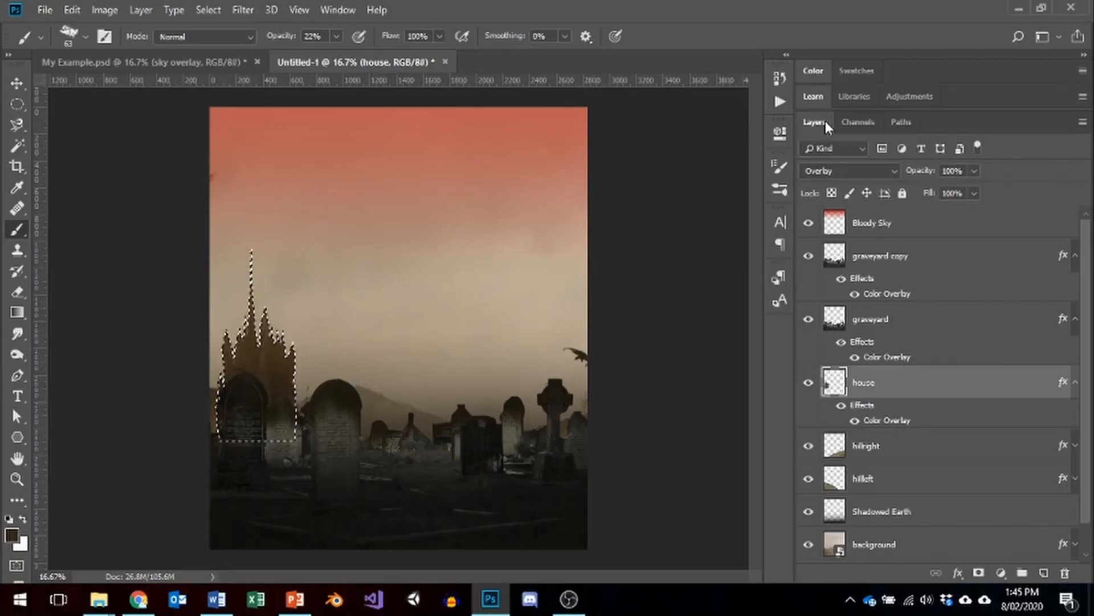
pyautogui.click(895, 167)
pyautogui.click(828, 195)
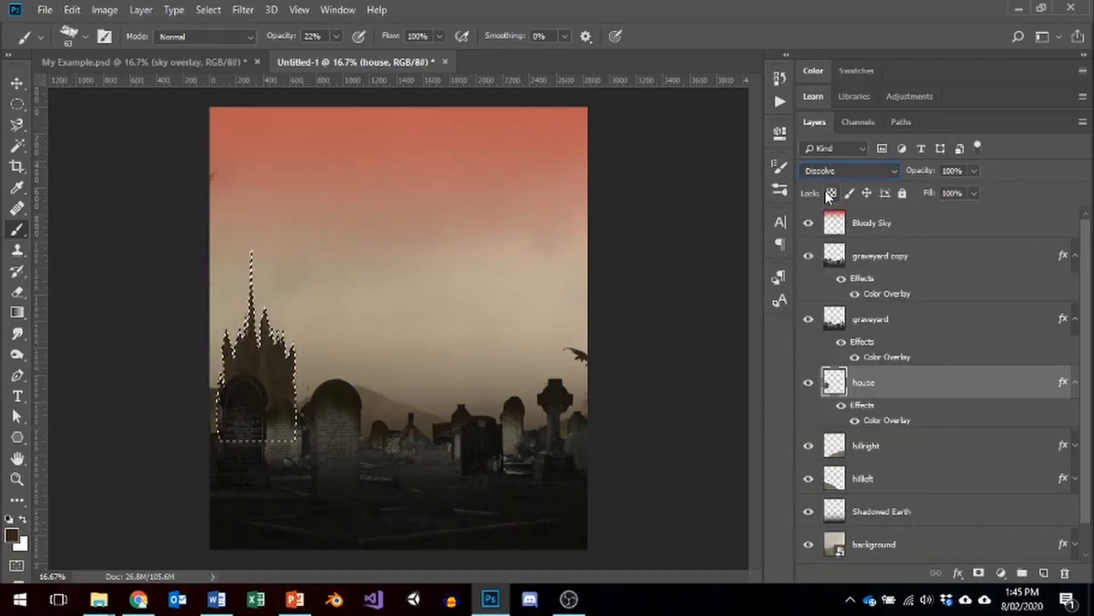
pyautogui.click(868, 169)
pyautogui.click(829, 192)
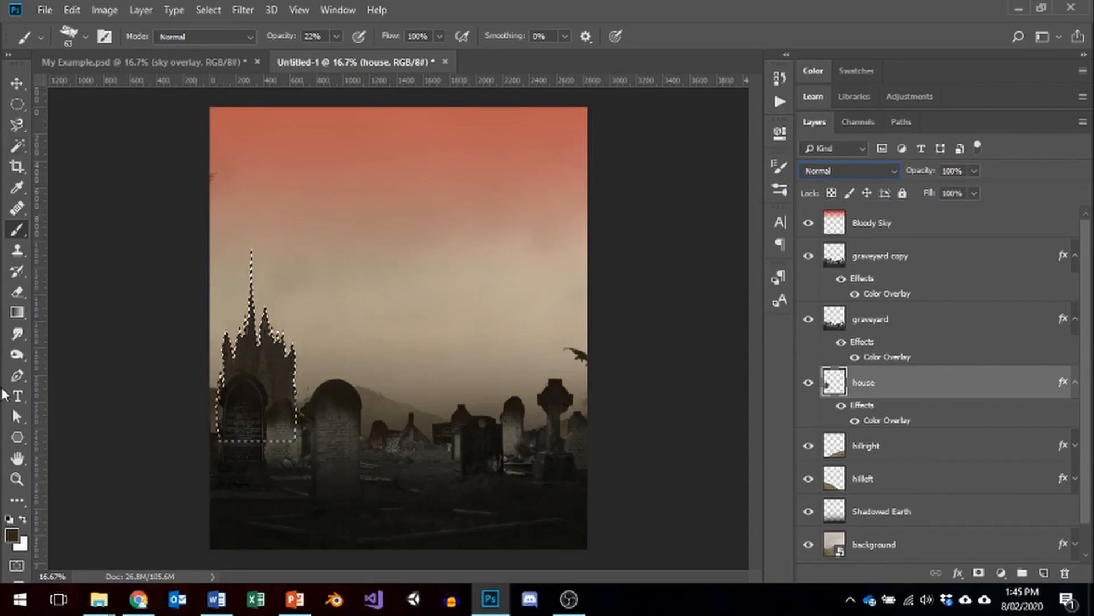
# Lighten the selected house's right side using the Dodge tool with a 300 px brush at 50% exposure.
pyautogui.click(20, 336)
pyautogui.click(19, 354)
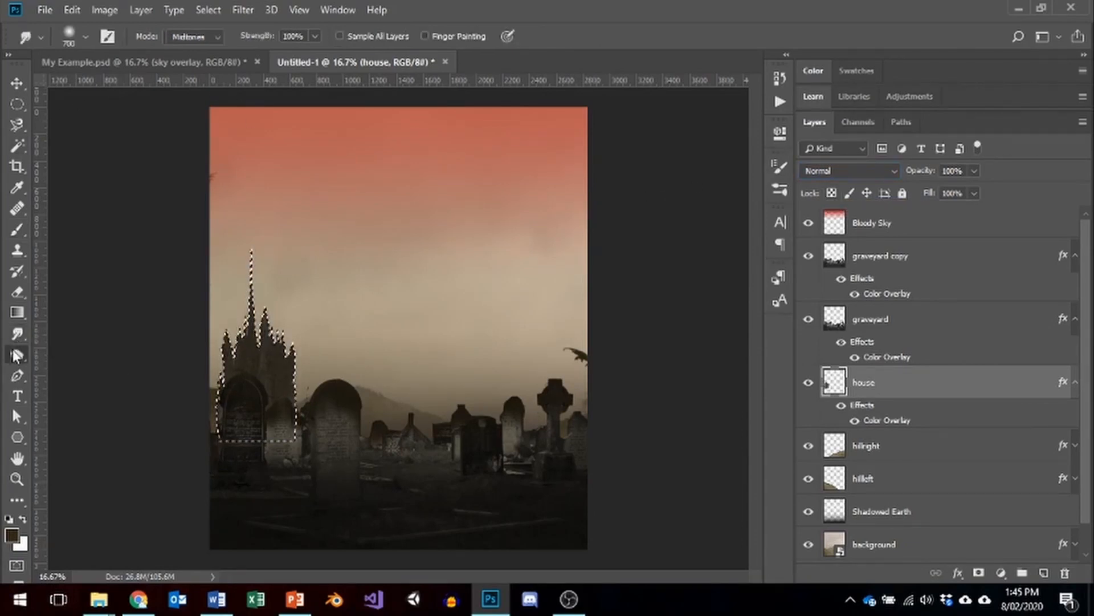
pyautogui.click(65, 352)
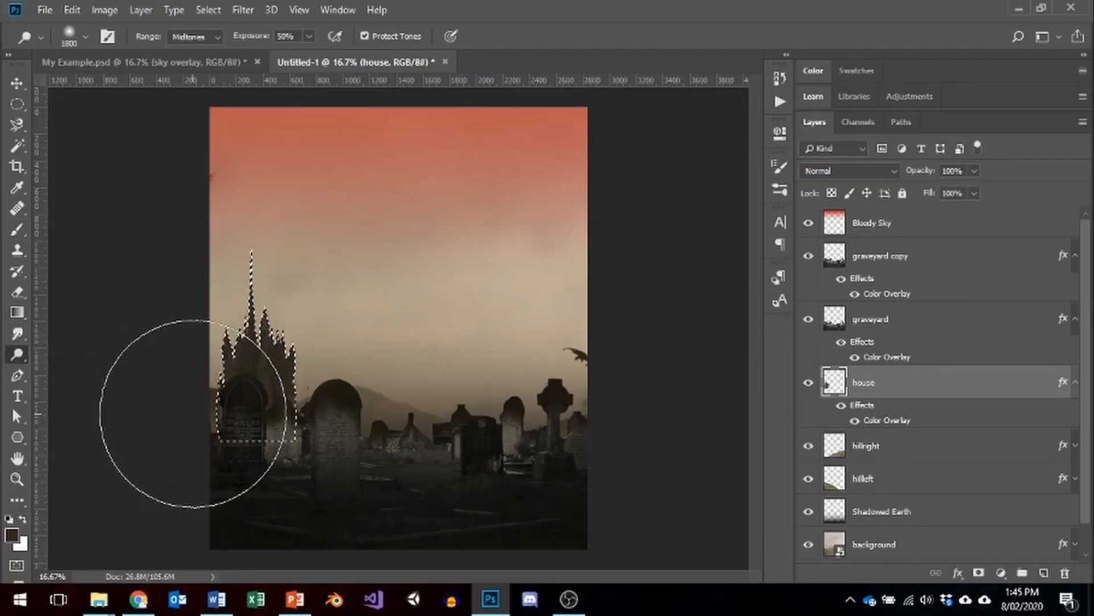
pyautogui.click(86, 37)
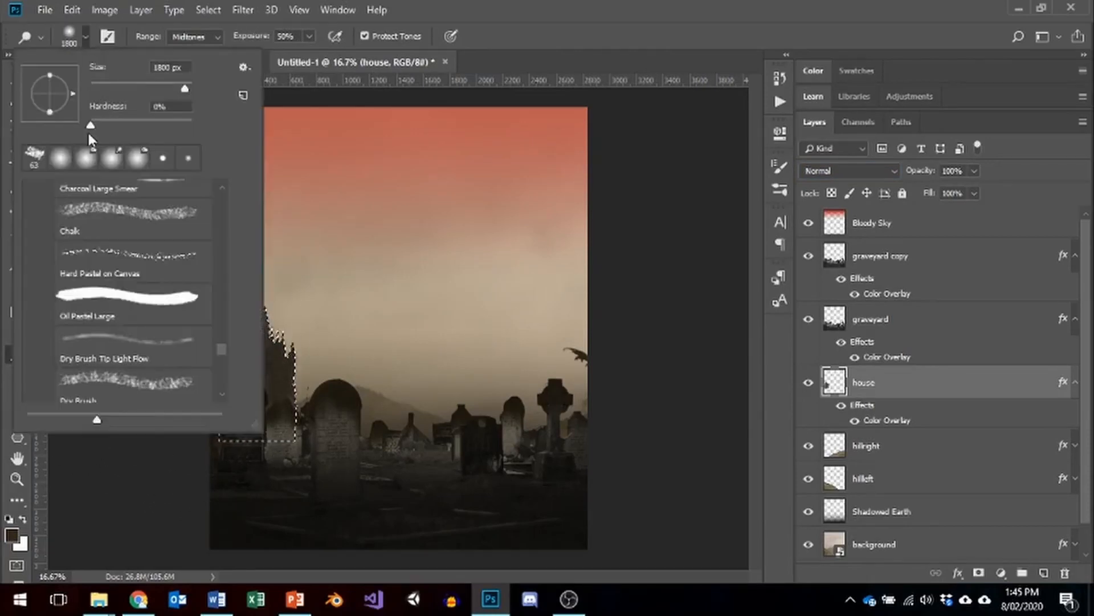
pyautogui.click(164, 67)
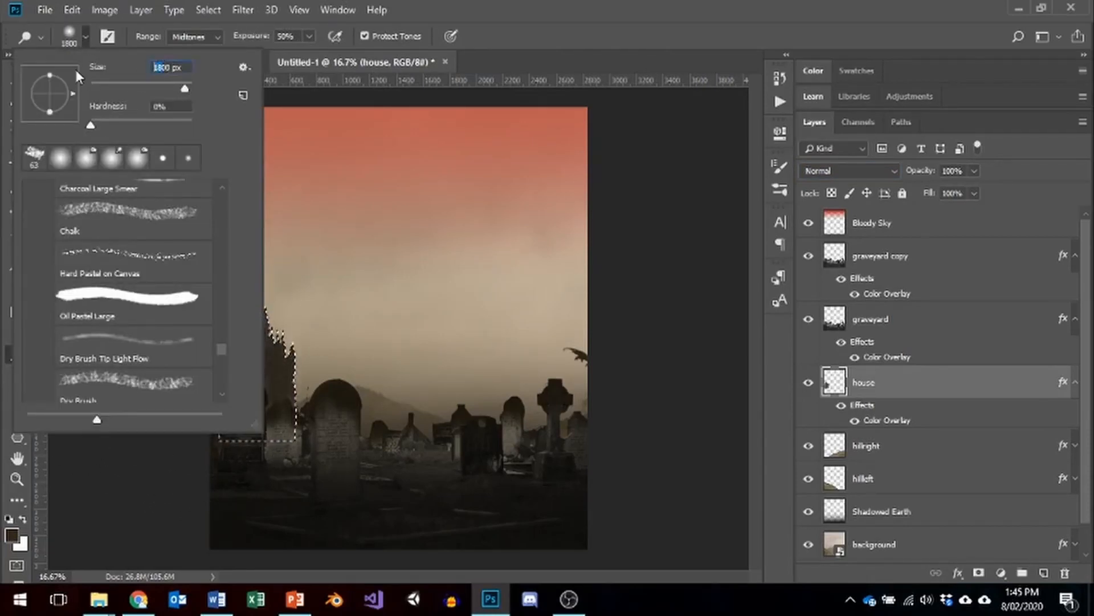
pyautogui.write('4300')
pyautogui.press('Tab')
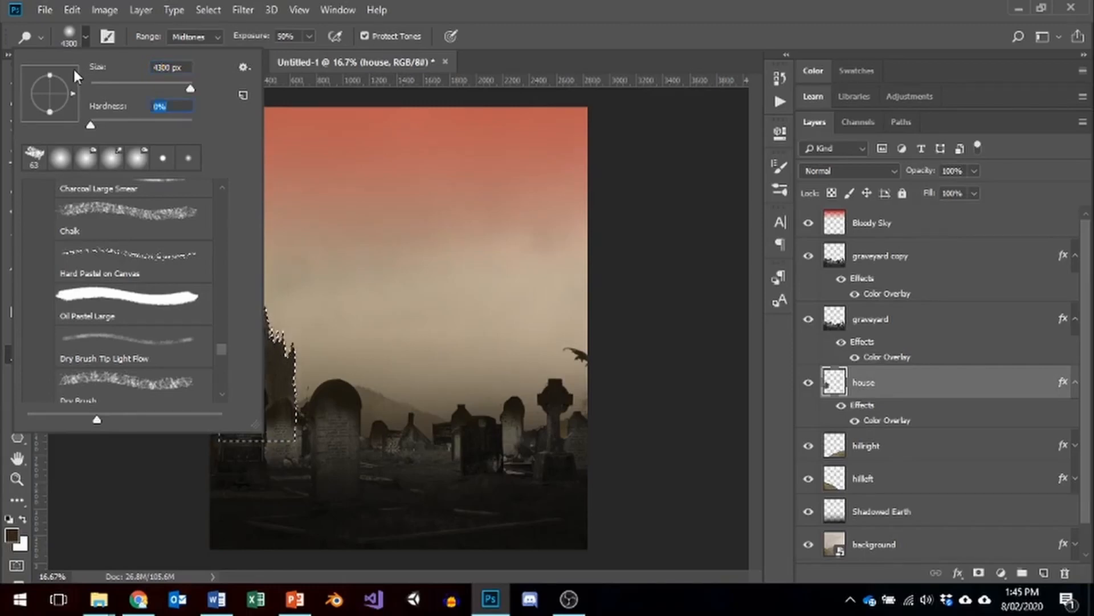
pyautogui.click(159, 67)
pyautogui.press('BackSpace')
pyautogui.press('Tab')
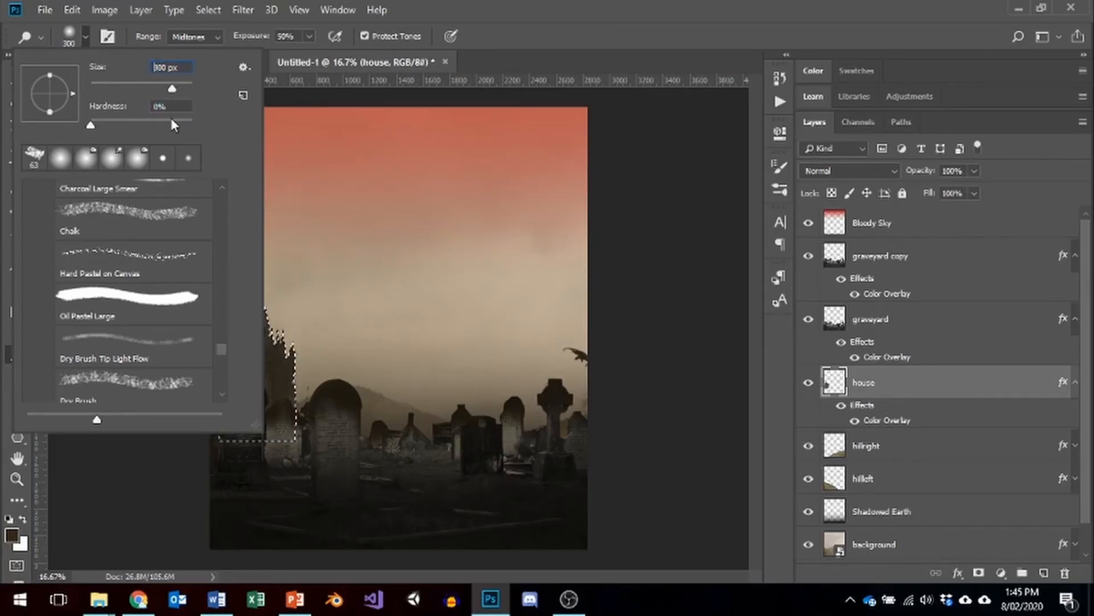
pyautogui.click(650, 226)
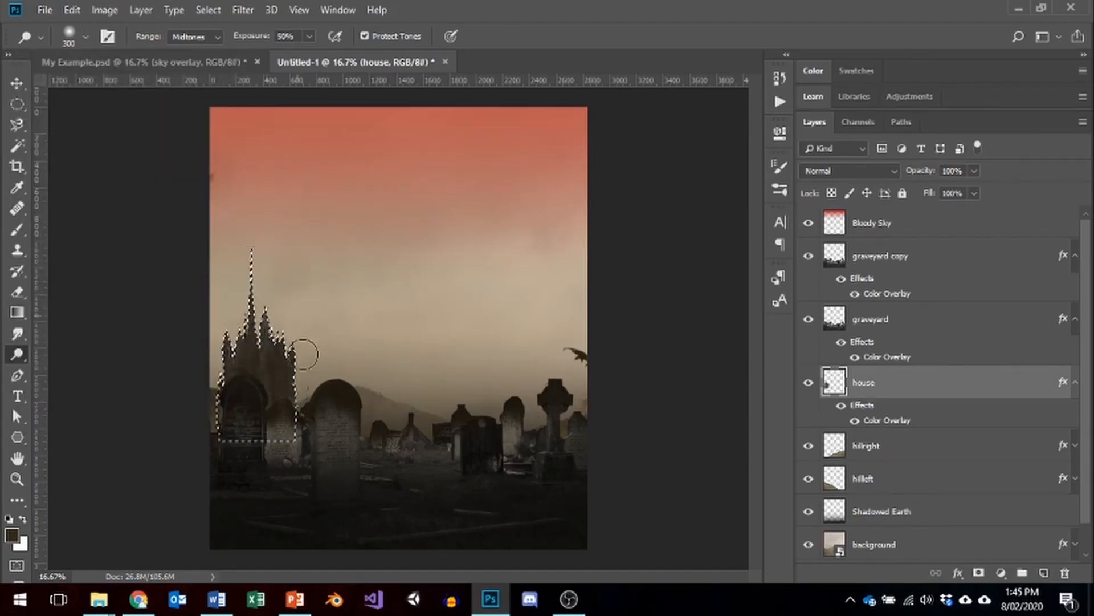
pyautogui.moveTo(304, 355)
pyautogui.mouseDown()
pyautogui.moveTo(283, 364)
pyautogui.moveTo(248, 324)
pyautogui.moveTo(228, 335)
pyautogui.moveTo(236, 263)
pyautogui.moveTo(249, 342)
pyautogui.moveTo(277, 361)
pyautogui.mouseUp()
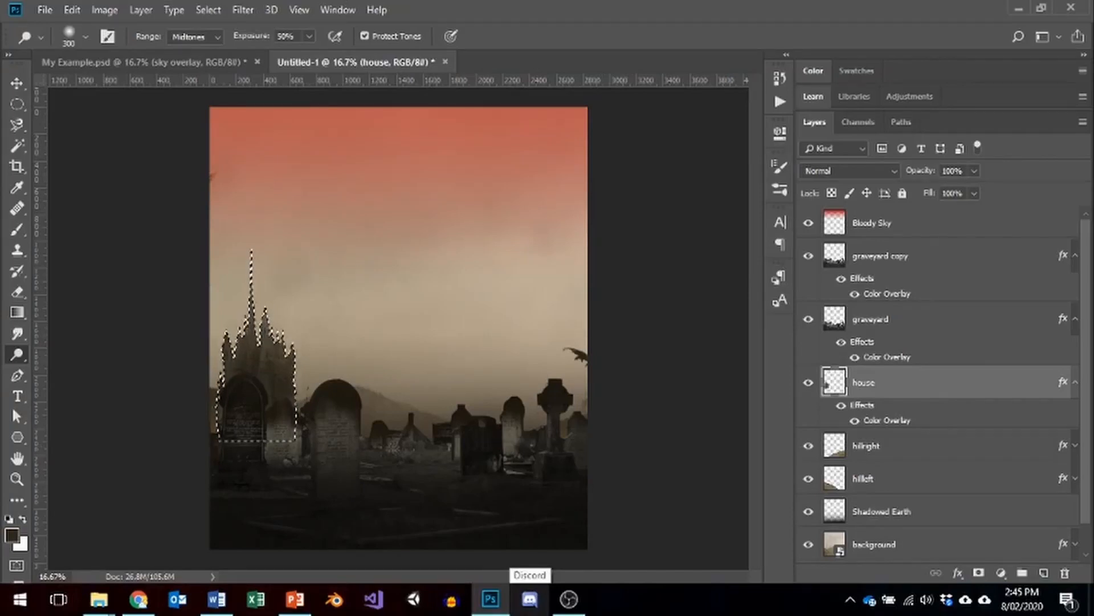
pyautogui.moveTo(101, 596)
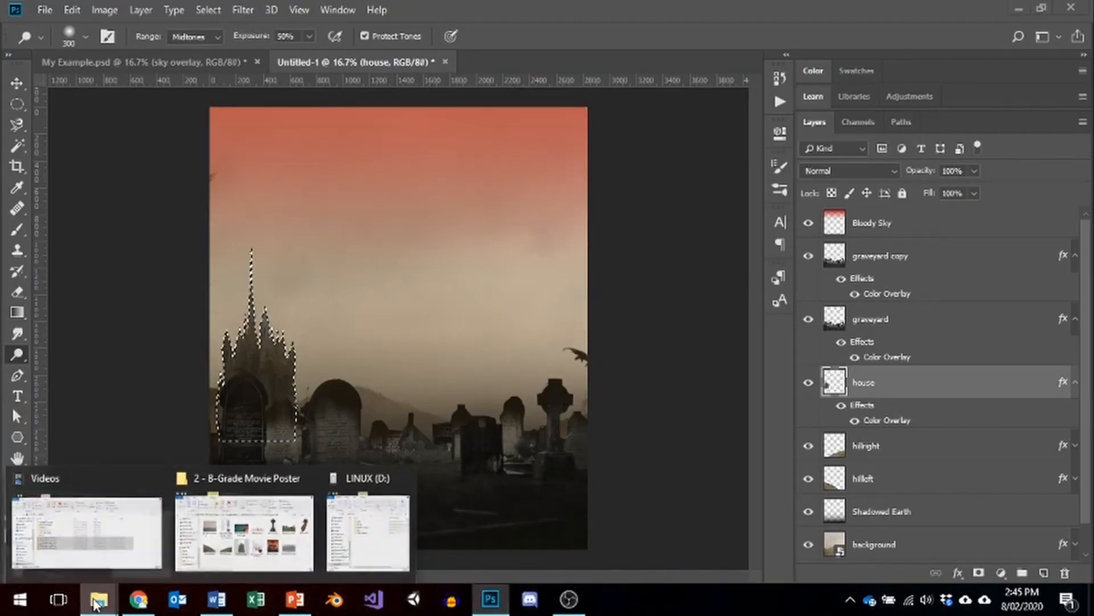
pyautogui.click(283, 513)
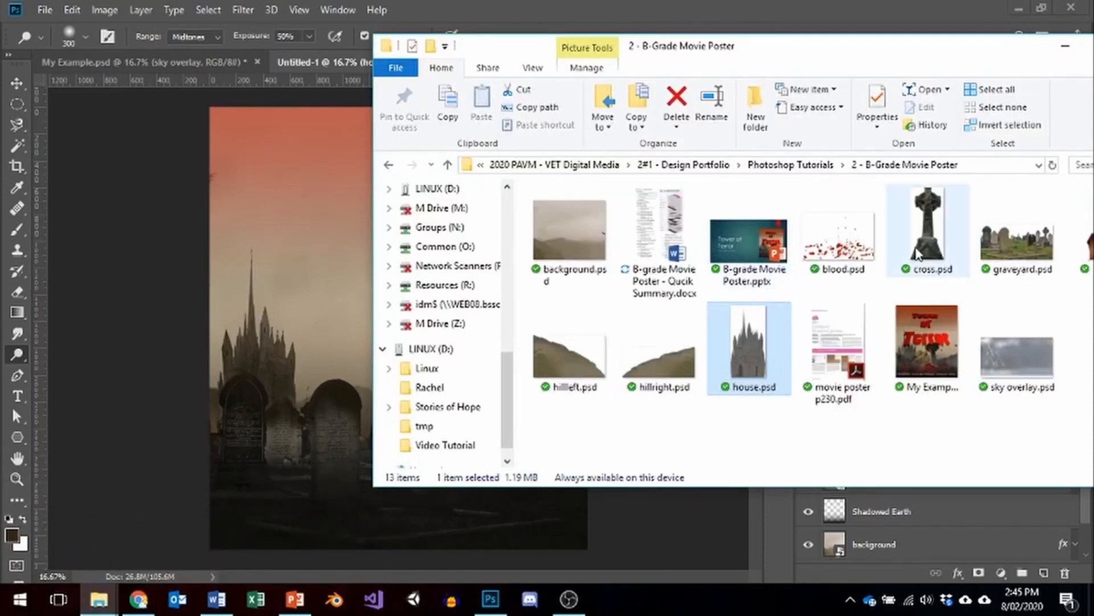
pyautogui.moveTo(919, 254); pyautogui.dragTo(326, 450)
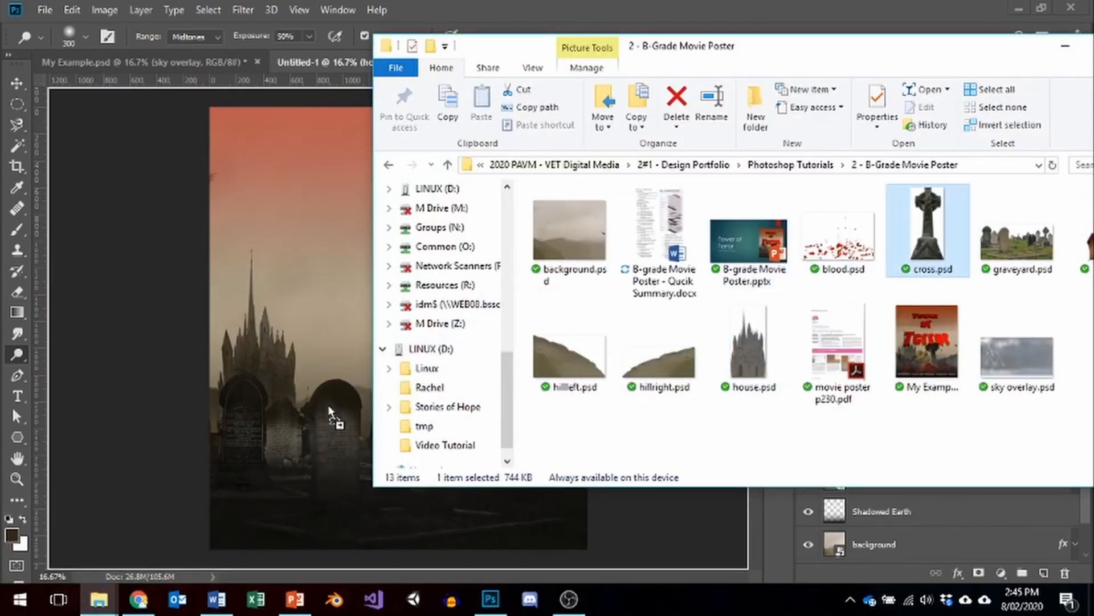
pyautogui.moveTo(329, 412); pyautogui.dragTo(328, 406)
pyautogui.moveTo(272, 317); pyautogui.dragTo(462, 357)
pyautogui.moveTo(494, 317)
pyautogui.mouseDown()
pyautogui.moveTo(510, 323)
pyautogui.moveTo(495, 314)
pyautogui.moveTo(497, 342)
pyautogui.moveTo(500, 318)
pyautogui.mouseUp()
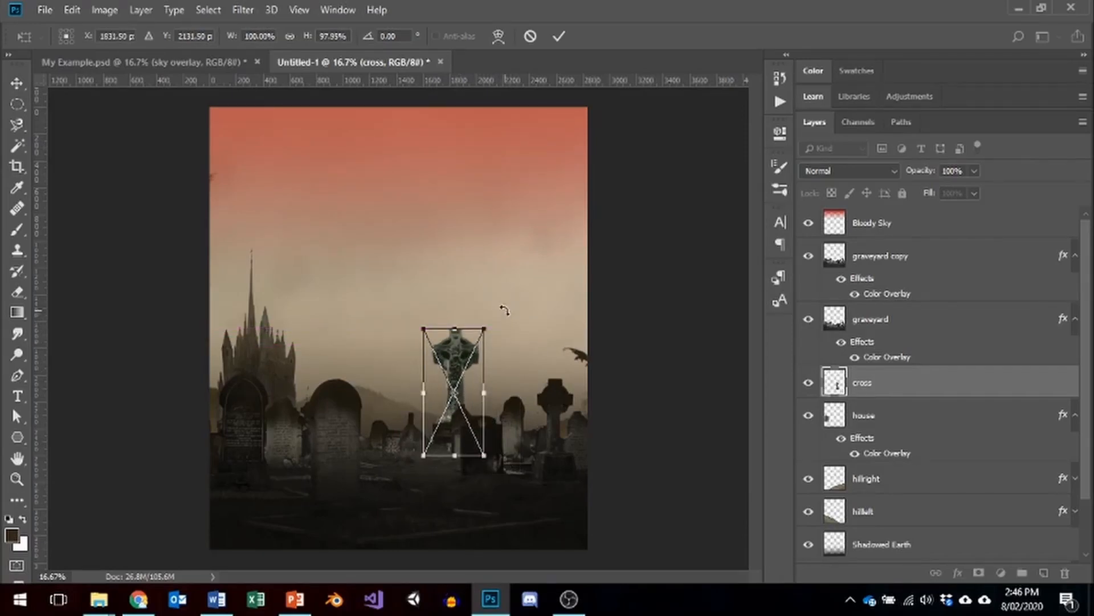
pyautogui.hotkey('ctrl', 'z')
pyautogui.moveTo(484, 326); pyautogui.dragTo(539, 309)
pyautogui.moveTo(476, 364); pyautogui.dragTo(474, 427)
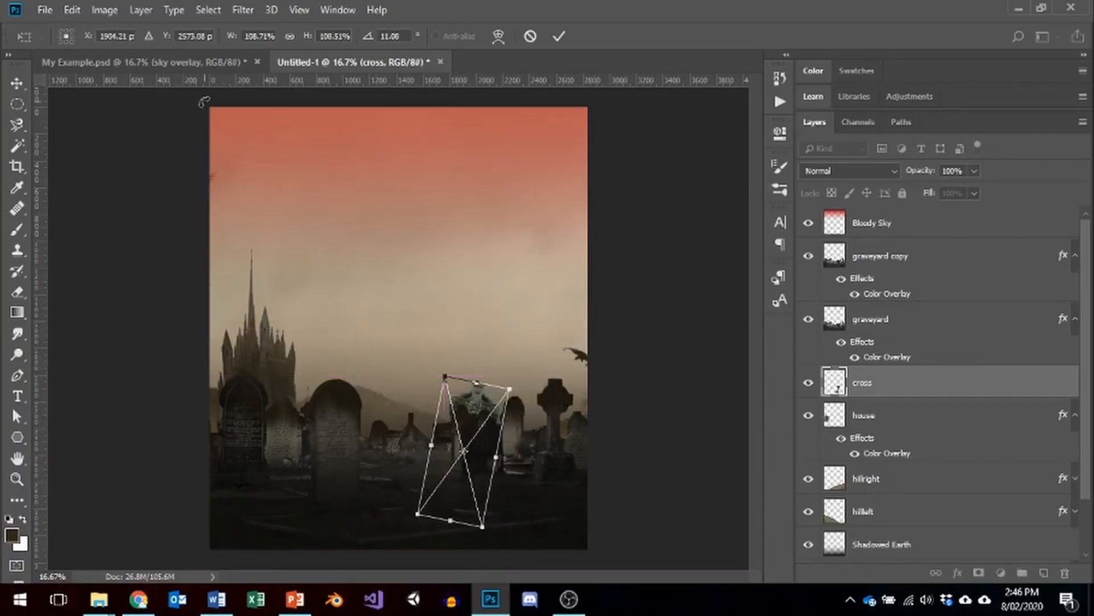
# Check the cross's arrangement in My Example.psd and place cross.psd into the Untitled-1 poster.
pyautogui.click(189, 62)
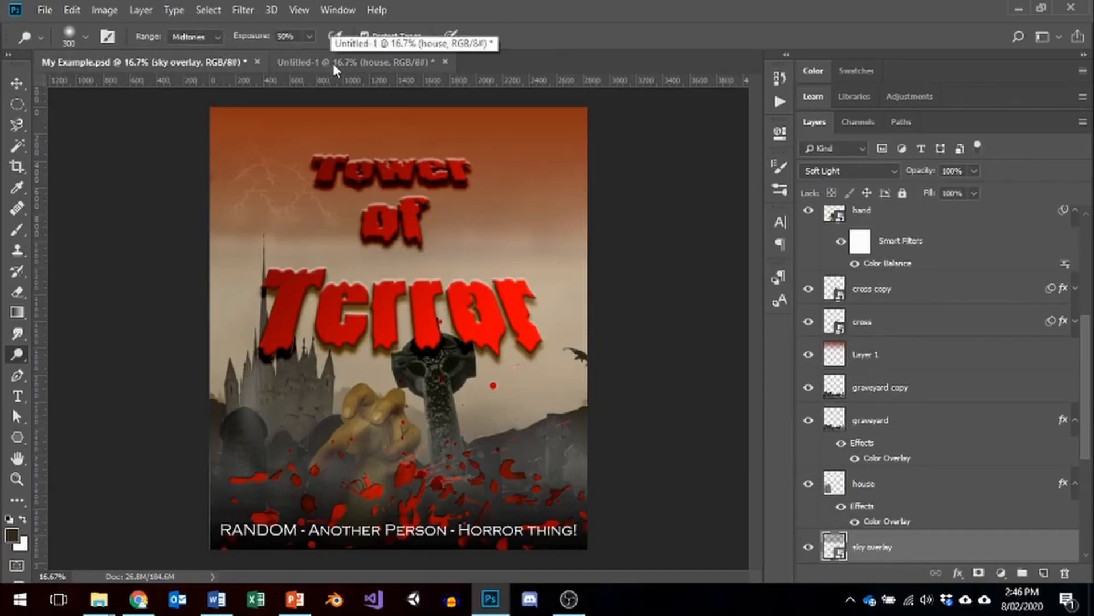
pyautogui.click(333, 63)
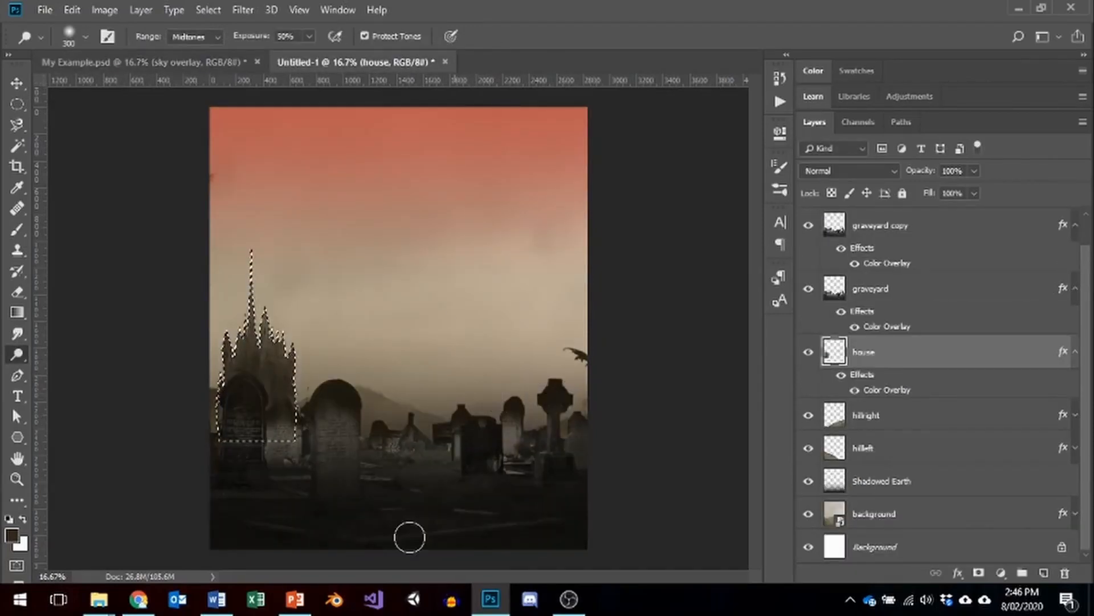
pyautogui.moveTo(99, 598)
pyautogui.click(234, 525)
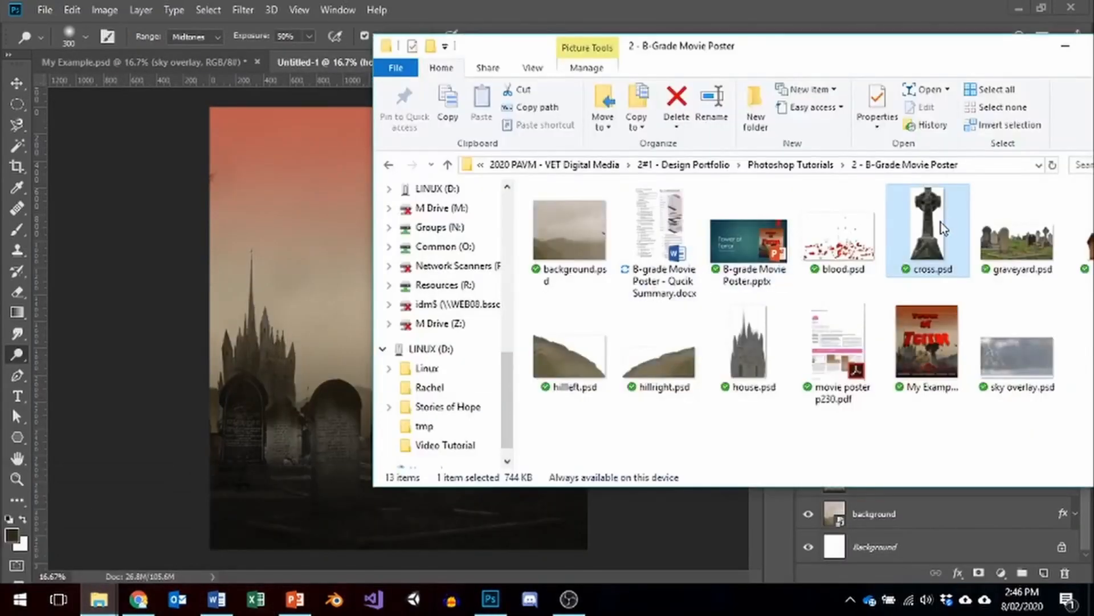
pyautogui.moveTo(943, 228); pyautogui.dragTo(430, 392)
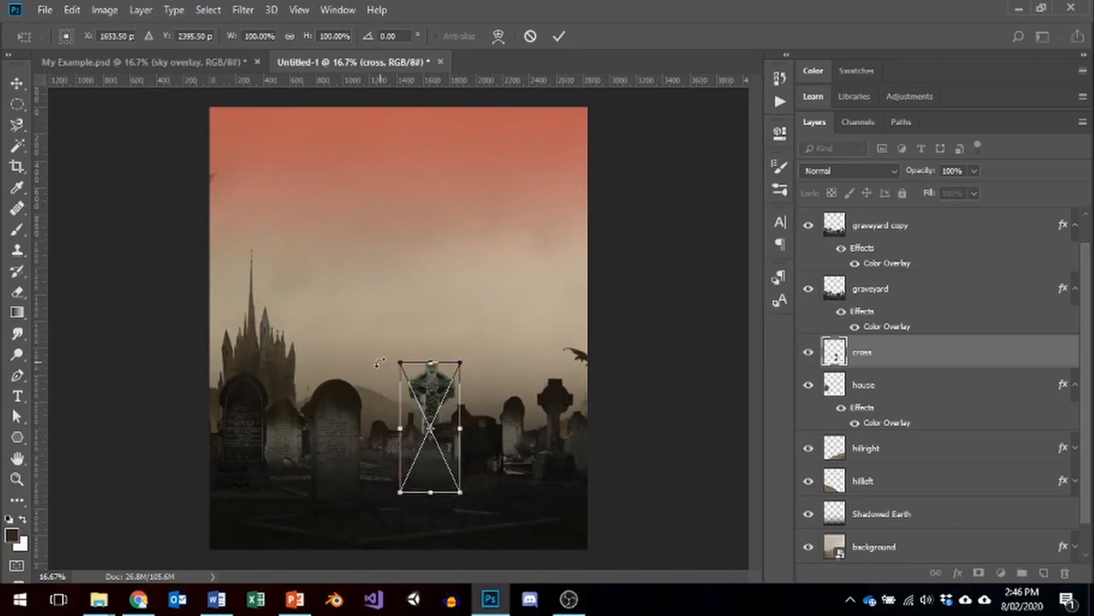
# Scale the cross to about 147%, tilted about 19.5° clockwise, and stack its layer directly above graveyard copy.
pyautogui.moveTo(466, 359); pyautogui.dragTo(562, 311)
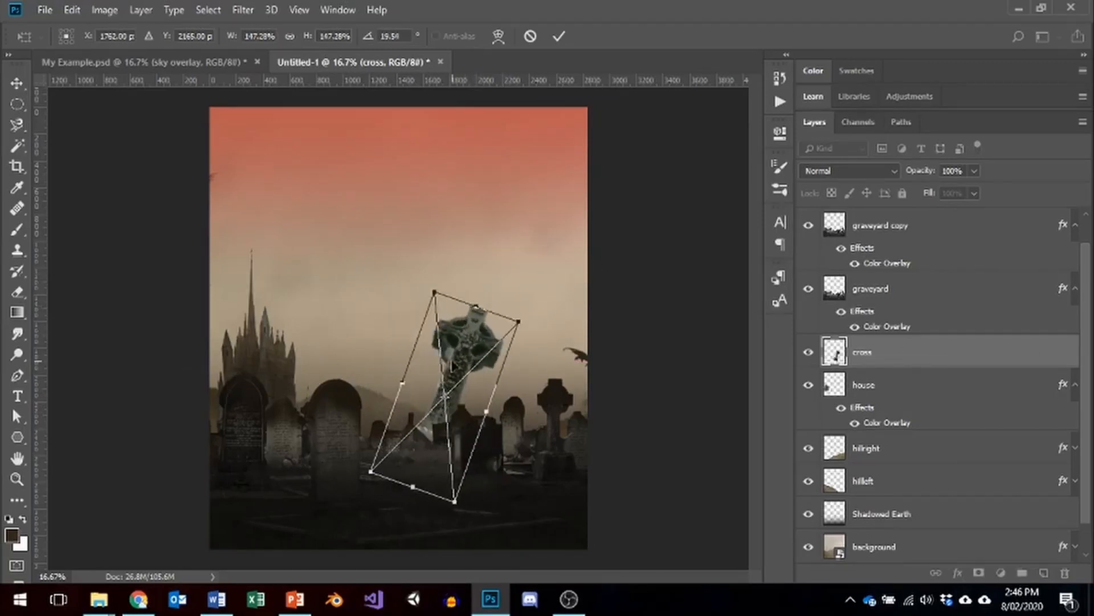
pyautogui.moveTo(462, 362)
pyautogui.mouseDown()
pyautogui.moveTo(490, 353)
pyautogui.moveTo(479, 361)
pyautogui.mouseUp()
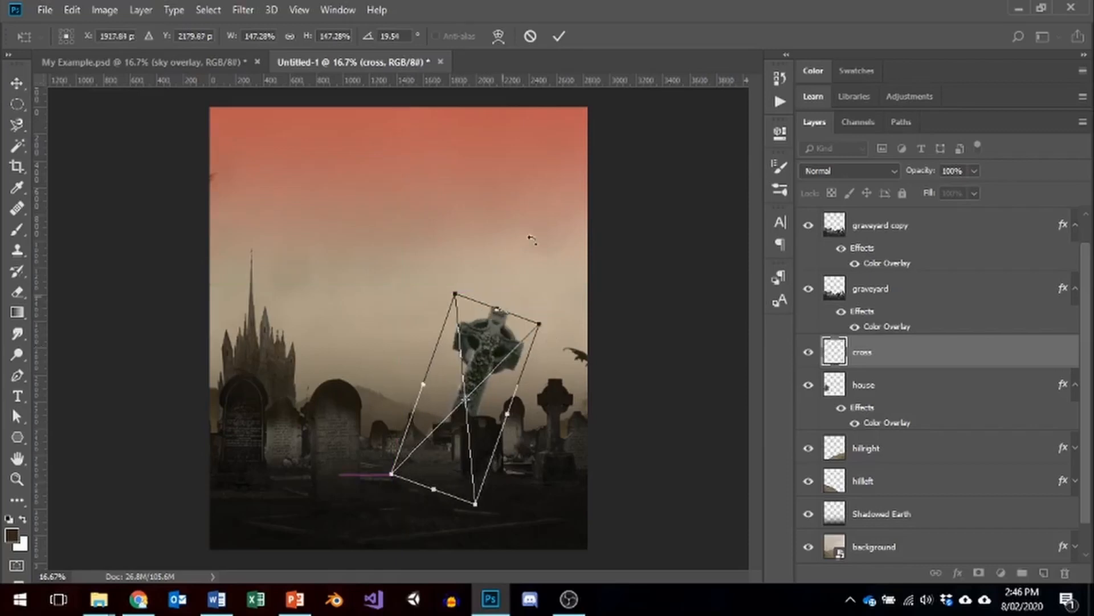
pyautogui.click(559, 35)
pyautogui.moveTo(895, 359); pyautogui.dragTo(907, 211)
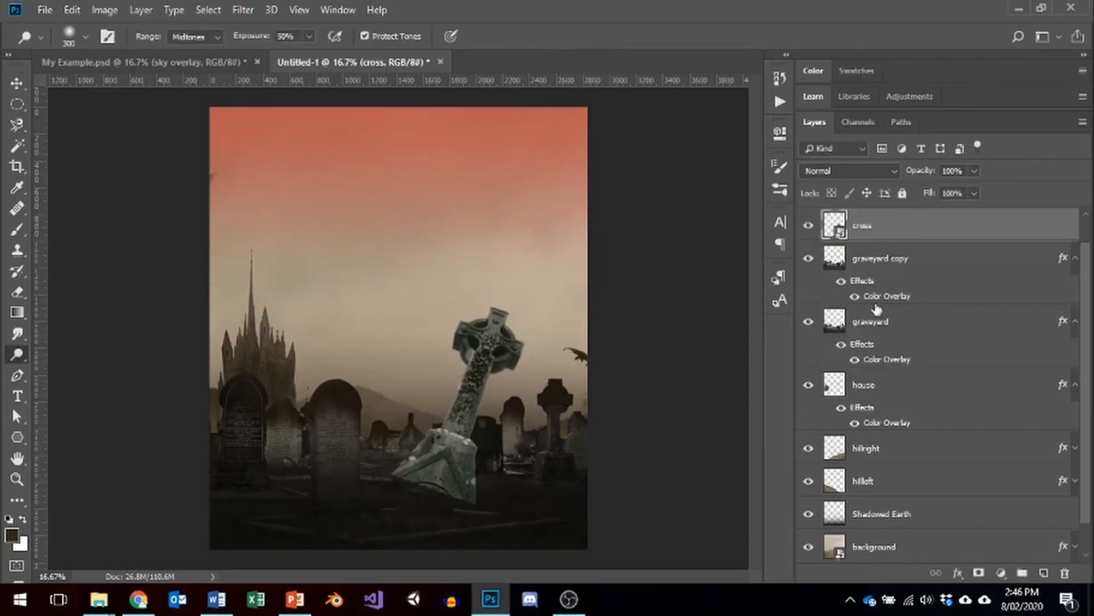
pyautogui.scroll(1, 894, 335)
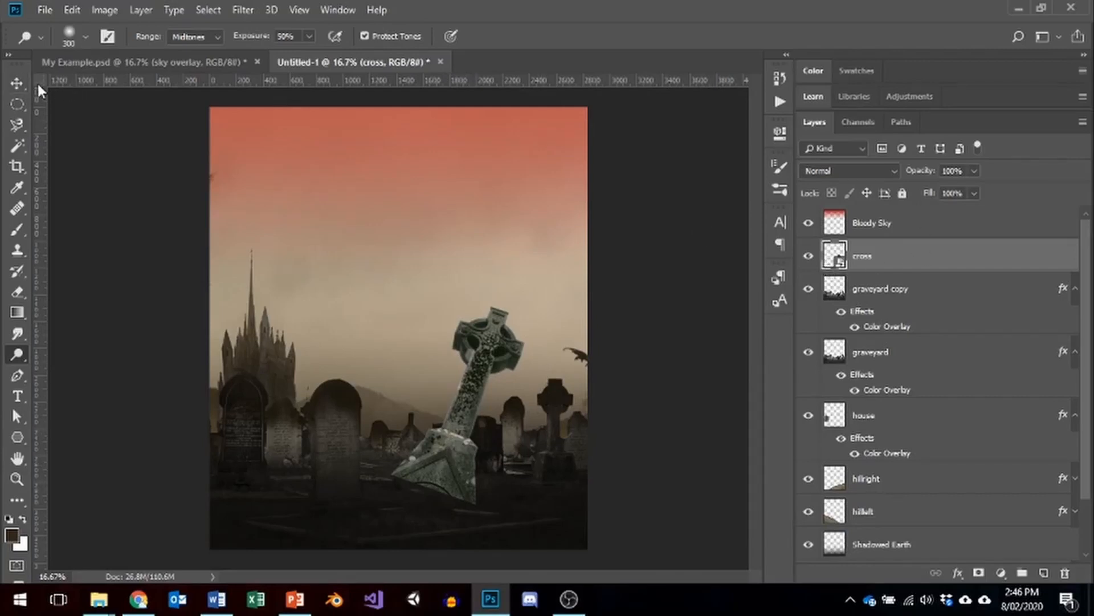
# Move the cross down to the poster's bottom edge and stack the Shadowed Earth layer directly above the cross layer.
pyautogui.press('v')
pyautogui.moveTo(442, 464)
pyautogui.mouseDown()
pyautogui.moveTo(420, 527)
pyautogui.moveTo(429, 522)
pyautogui.mouseUp()
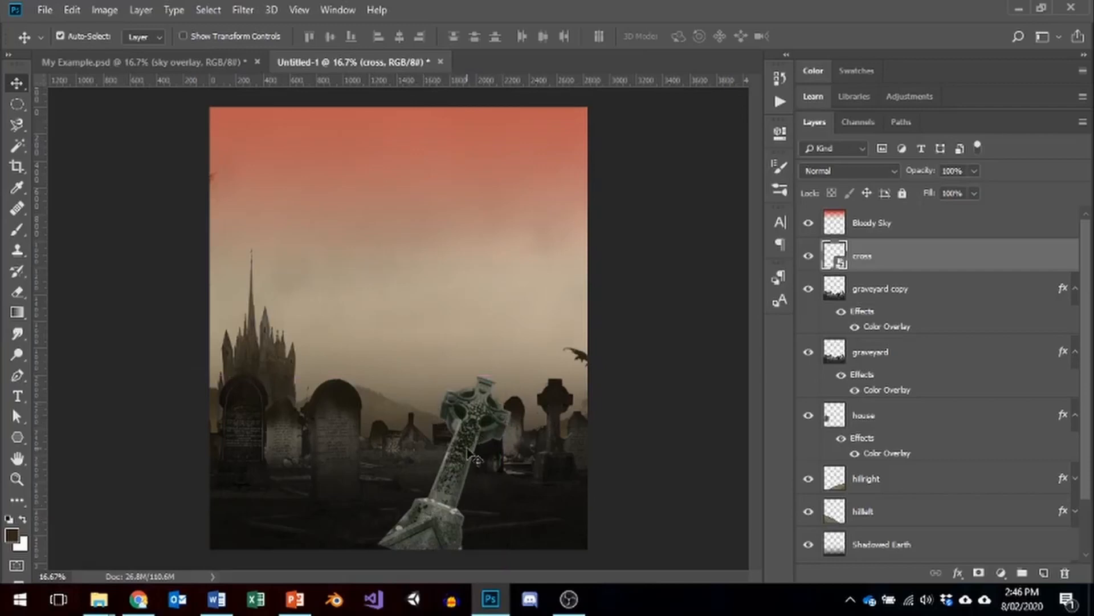
pyautogui.moveTo(468, 455); pyautogui.dragTo(460, 455)
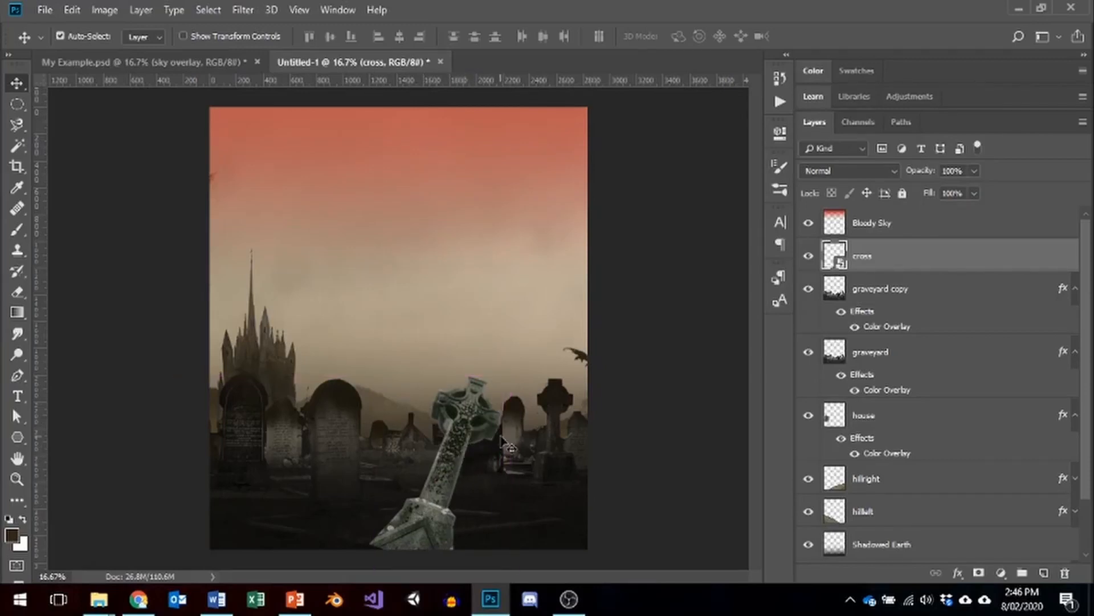
pyautogui.moveTo(887, 544); pyautogui.dragTo(904, 248)
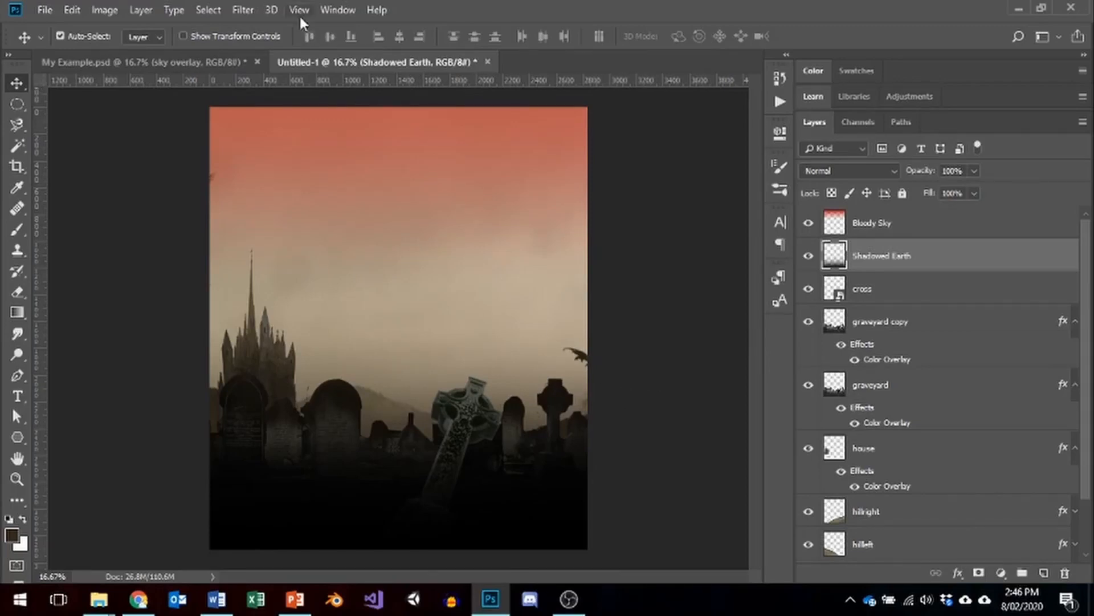
# Apply the Dry Brush artistic filter to the cross layer with brush size 2, brush detail 8 and texture 1.
pyautogui.click(242, 9)
pyautogui.click(862, 289)
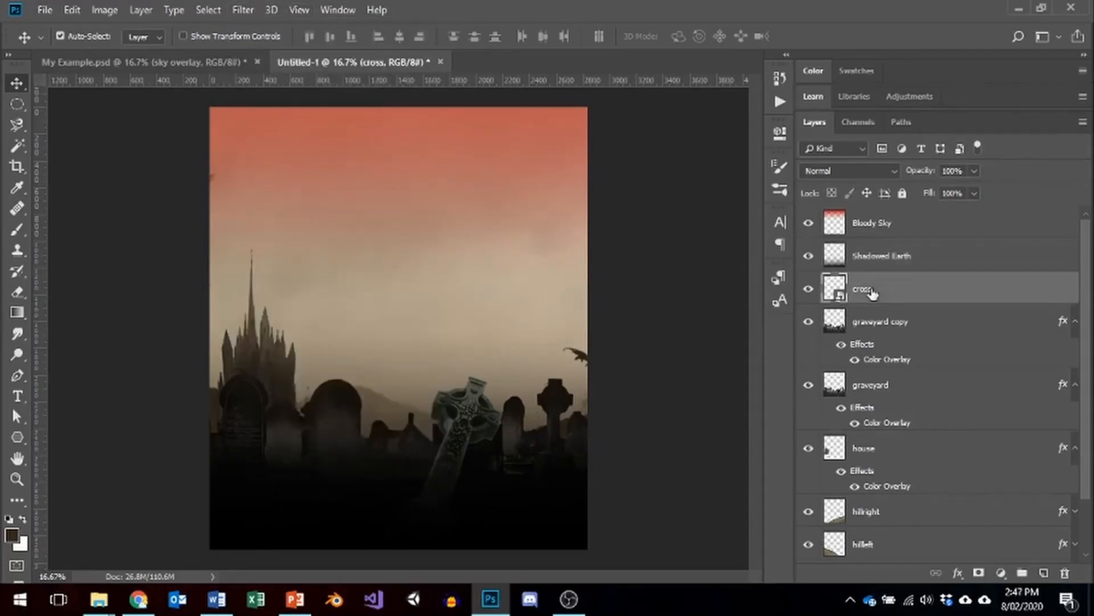
pyautogui.click(256, 11)
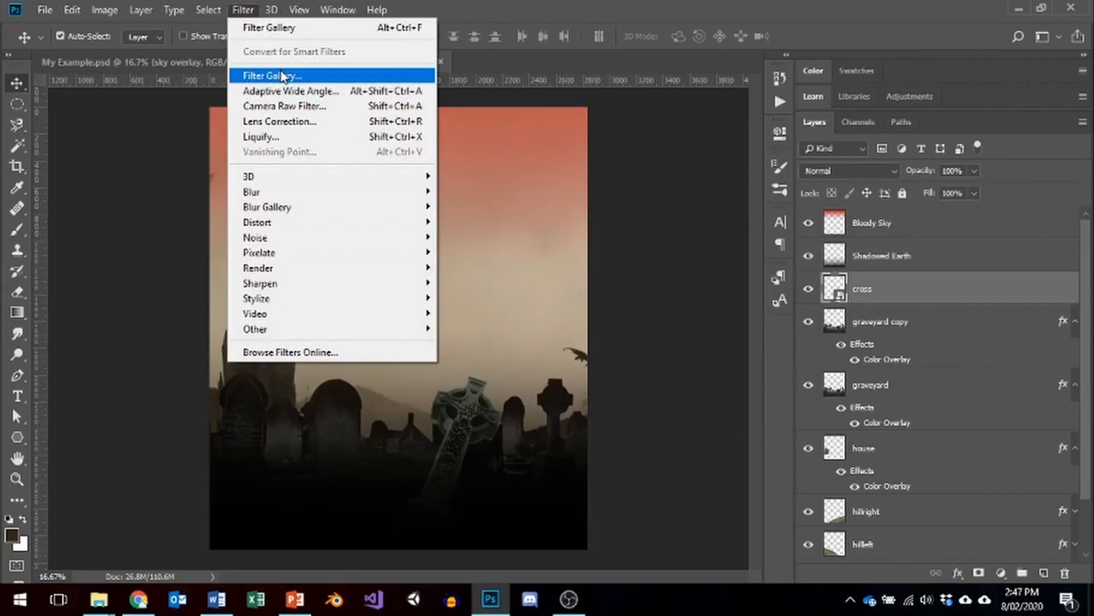
pyautogui.click(256, 75)
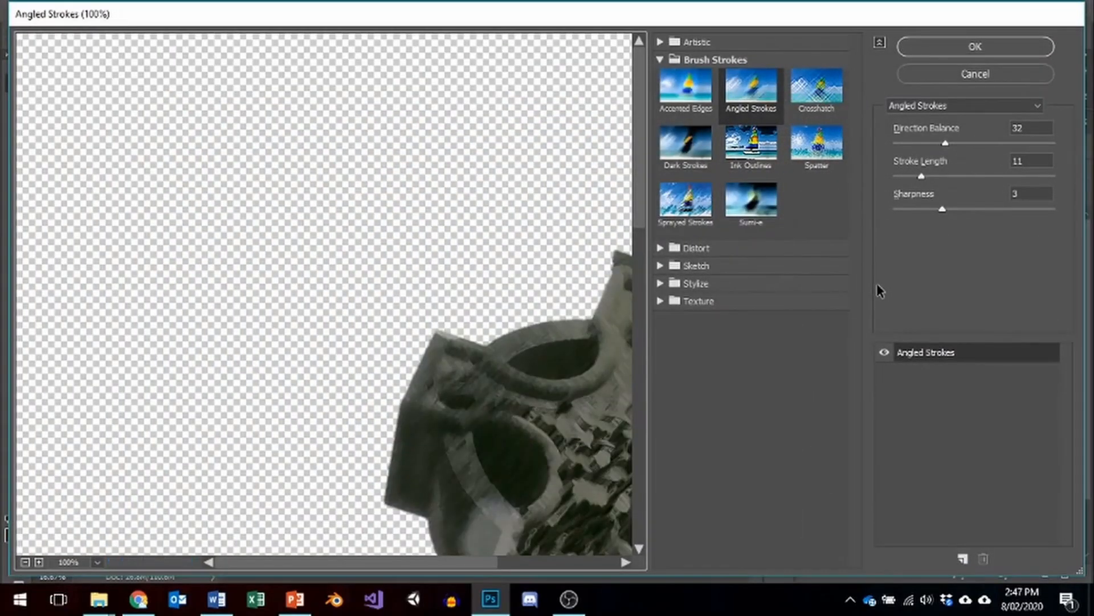
pyautogui.click(661, 42)
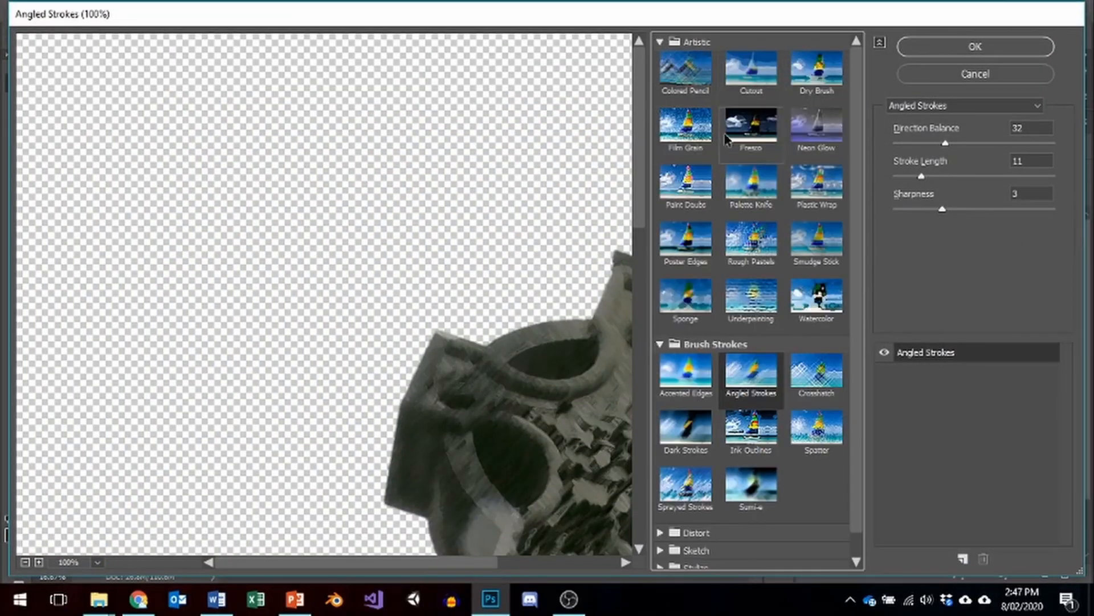
pyautogui.click(820, 70)
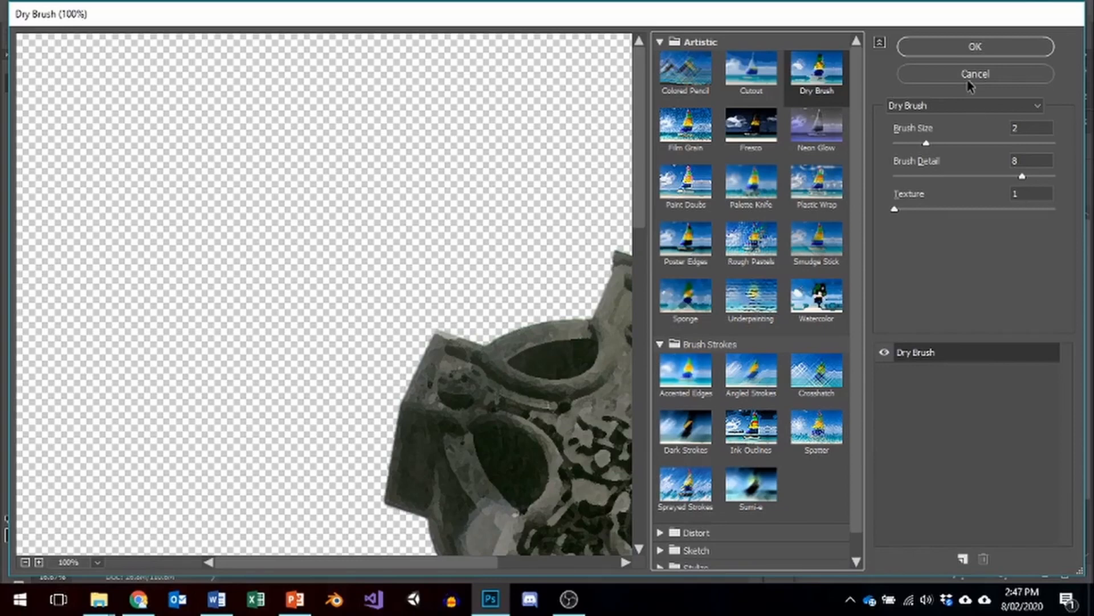
pyautogui.click(984, 50)
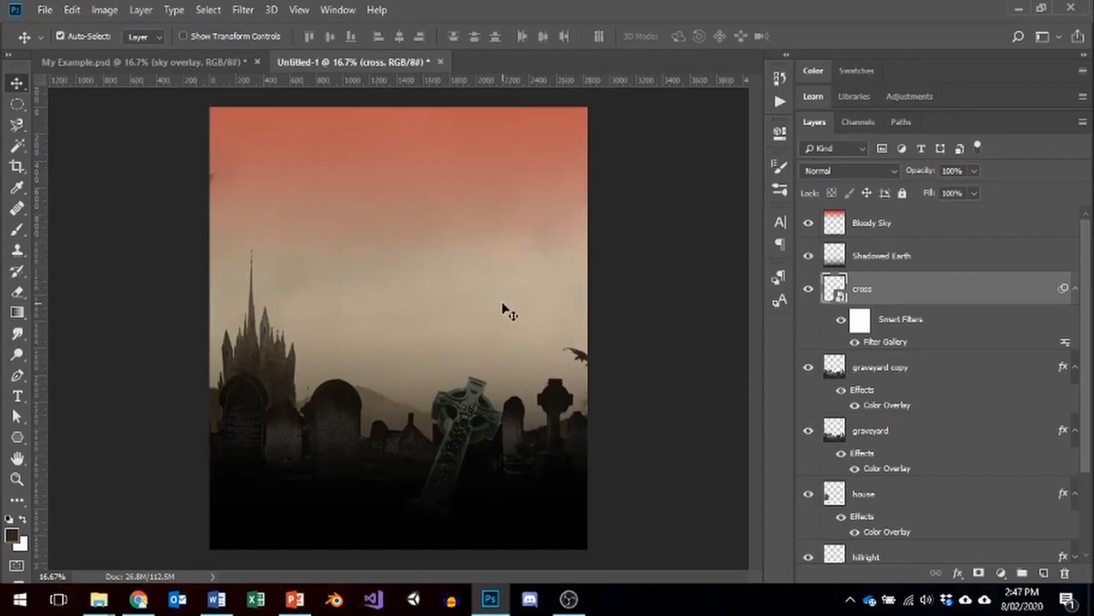
# Add a Color Overlay effect to the cross layer with its blend mode set to Multiply.
pyautogui.rightClick(832, 293)
pyautogui.click(890, 271)
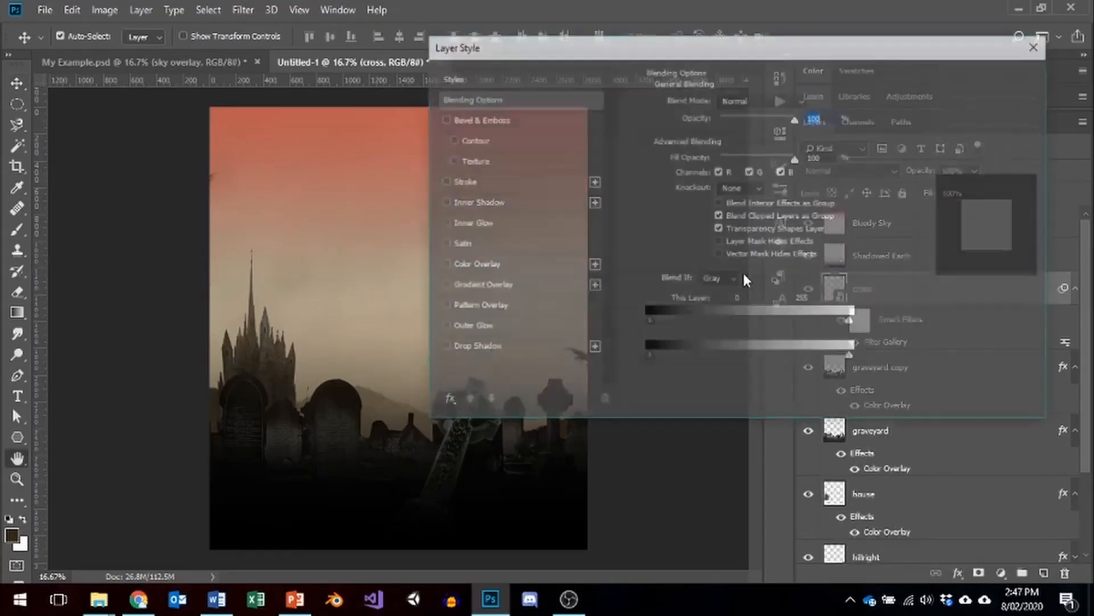
pyautogui.click(501, 262)
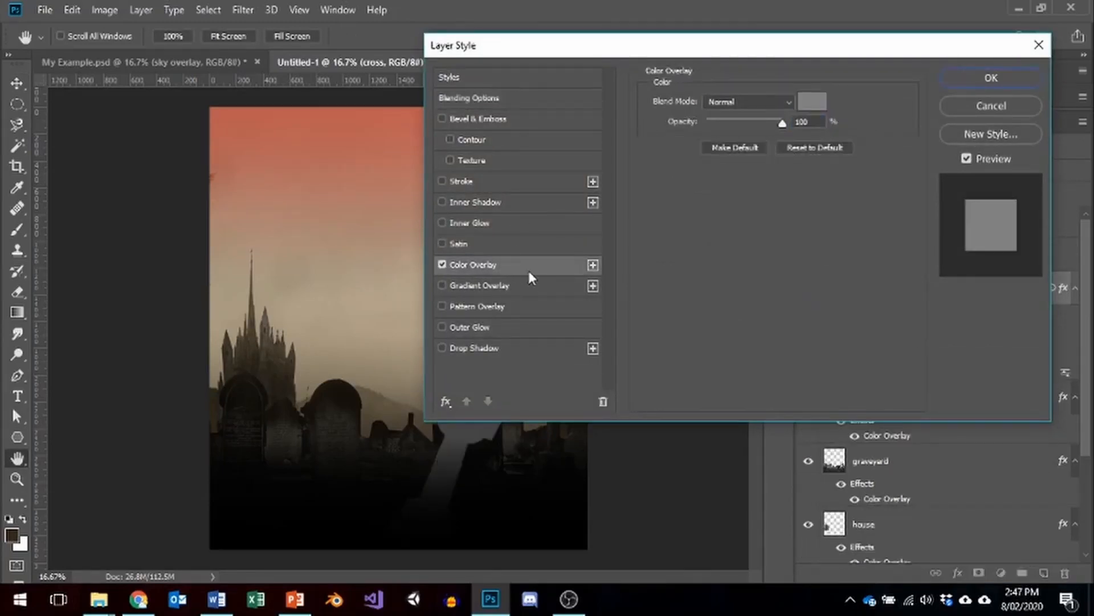
pyautogui.click(787, 102)
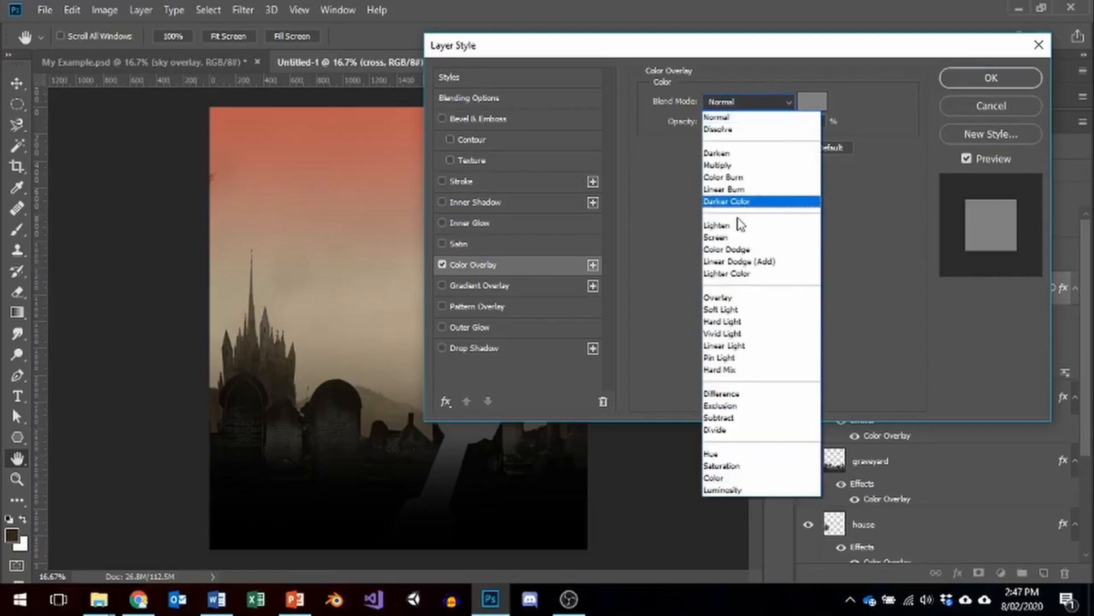
pyautogui.click(727, 166)
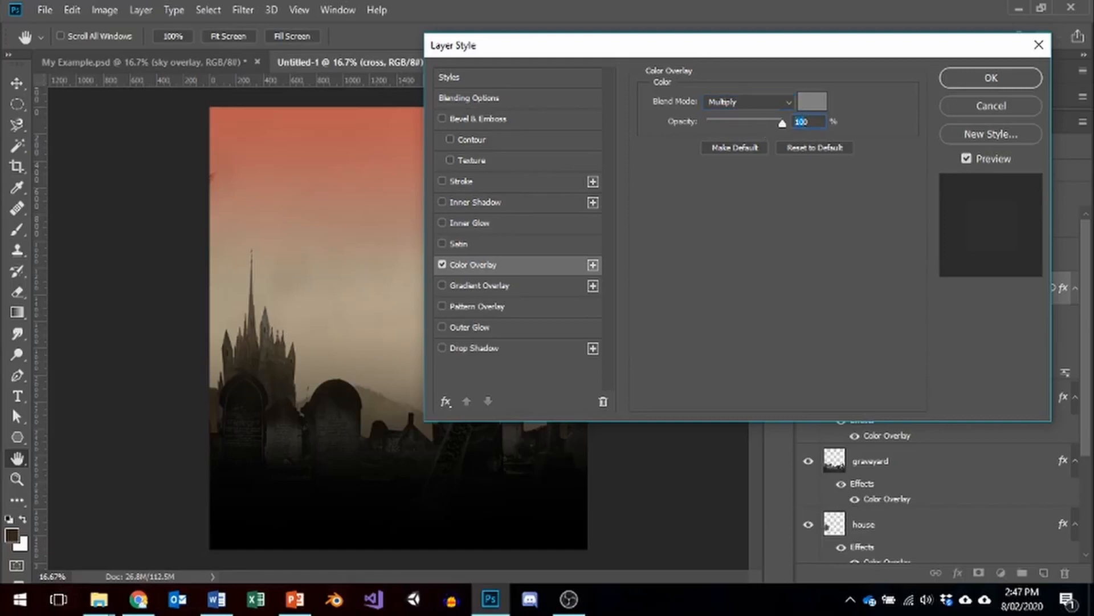
# Set the cross's overlay colour to dark brown, RGB 84, 63, 5, with 30% opacity, and apply the layer style.
pyautogui.click(815, 101)
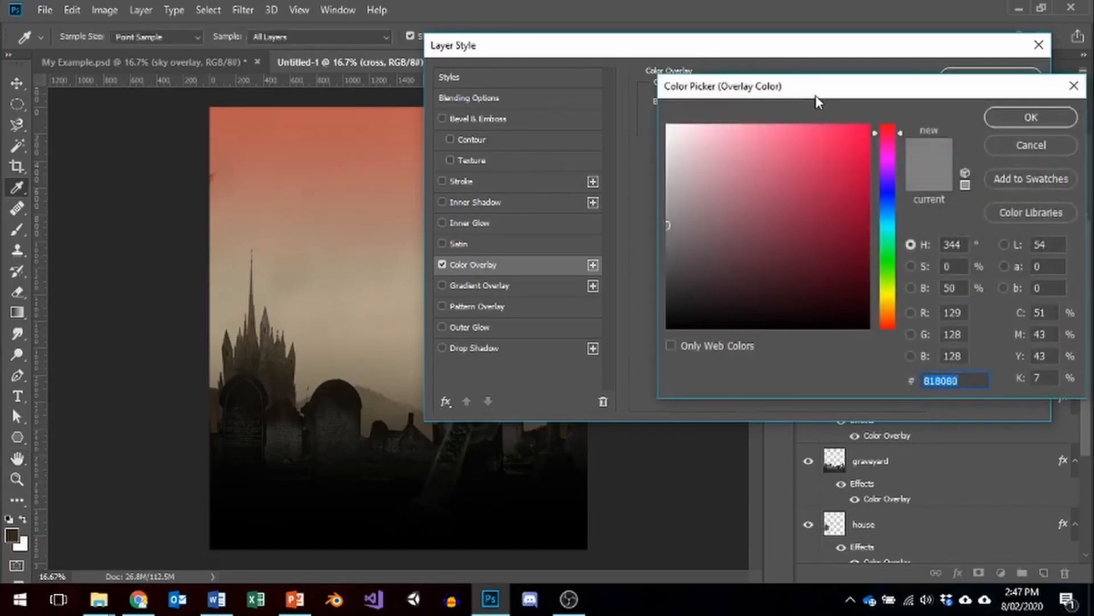
pyautogui.click(966, 313)
pyautogui.doubleClick(966, 313)
pyautogui.click(889, 296)
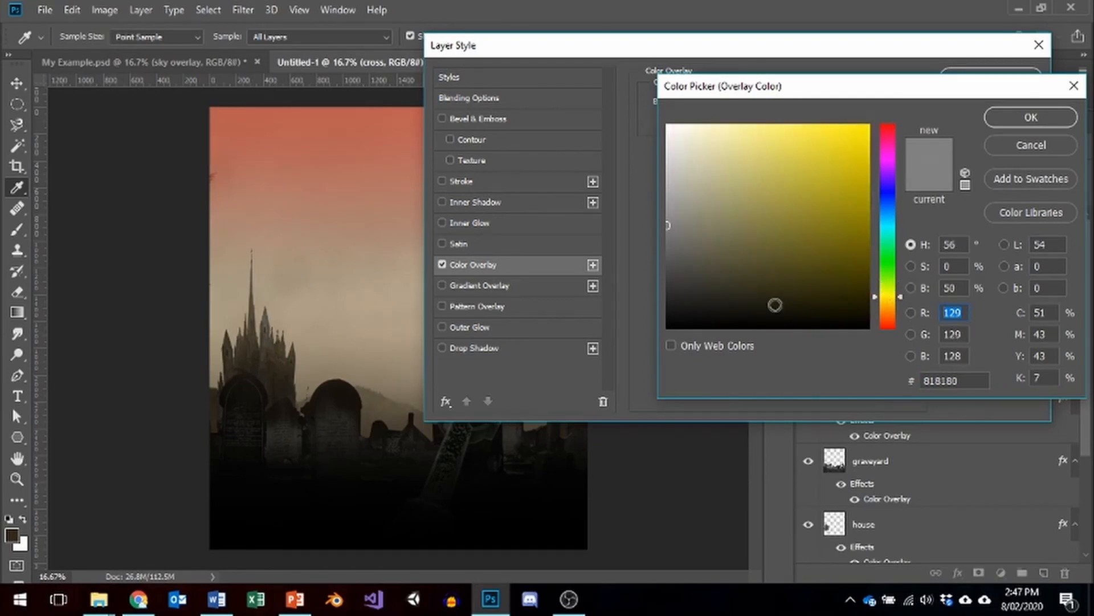
pyautogui.click(825, 242)
pyautogui.click(885, 306)
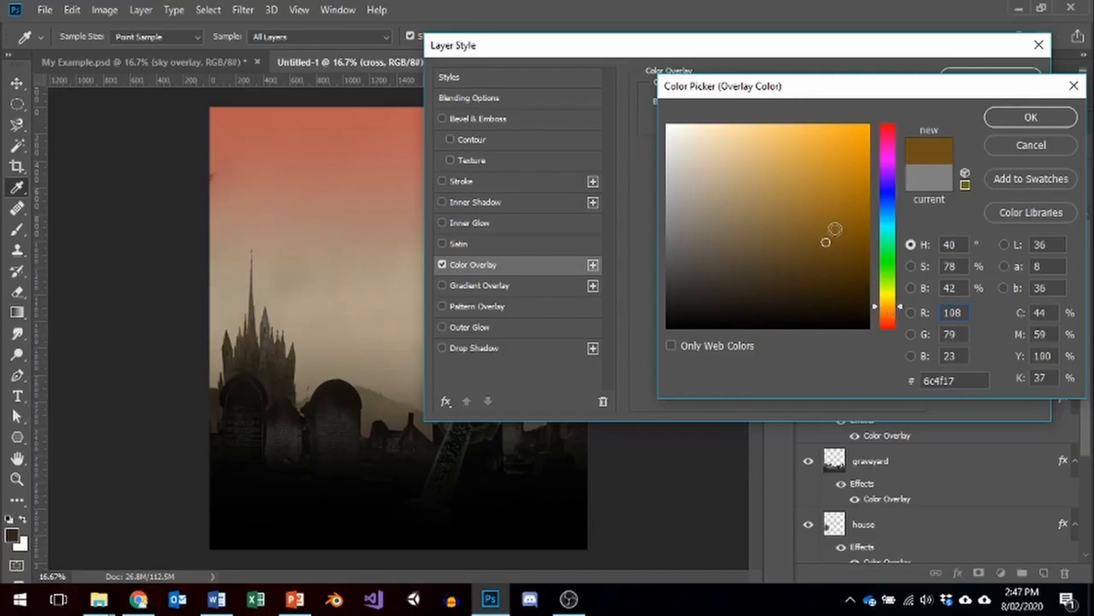
pyautogui.click(831, 246)
pyautogui.doubleClick(963, 313)
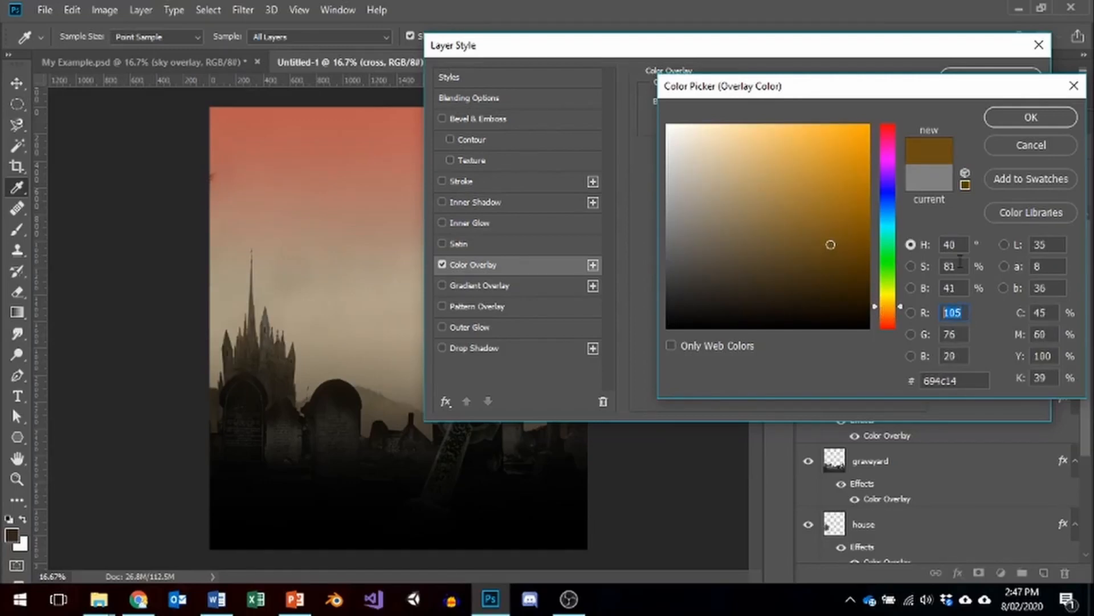
pyautogui.write('84')
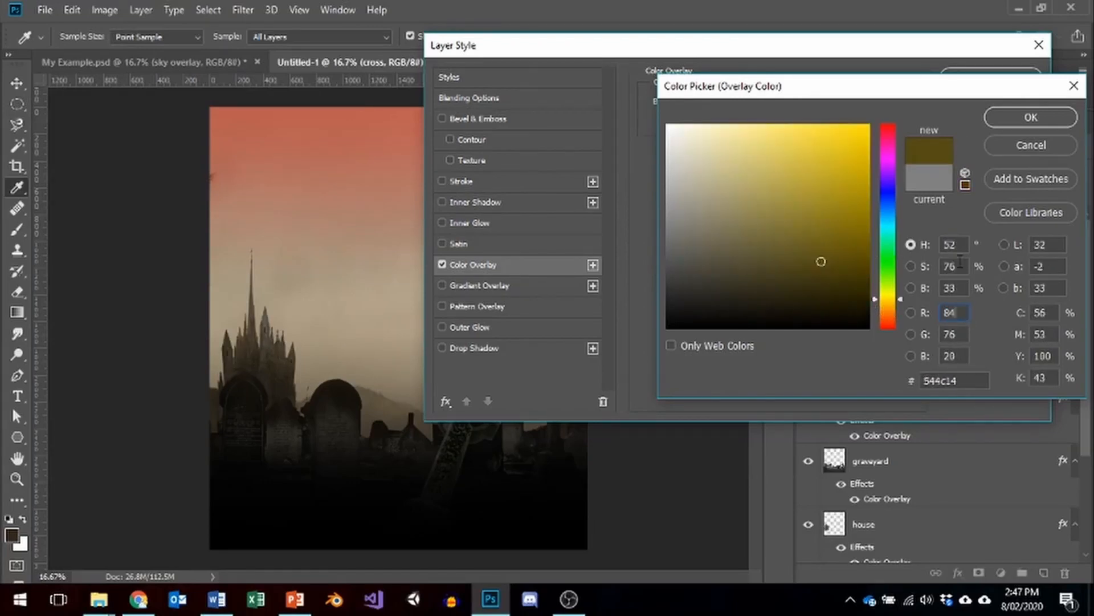
pyautogui.doubleClick(956, 333)
pyautogui.write('63')
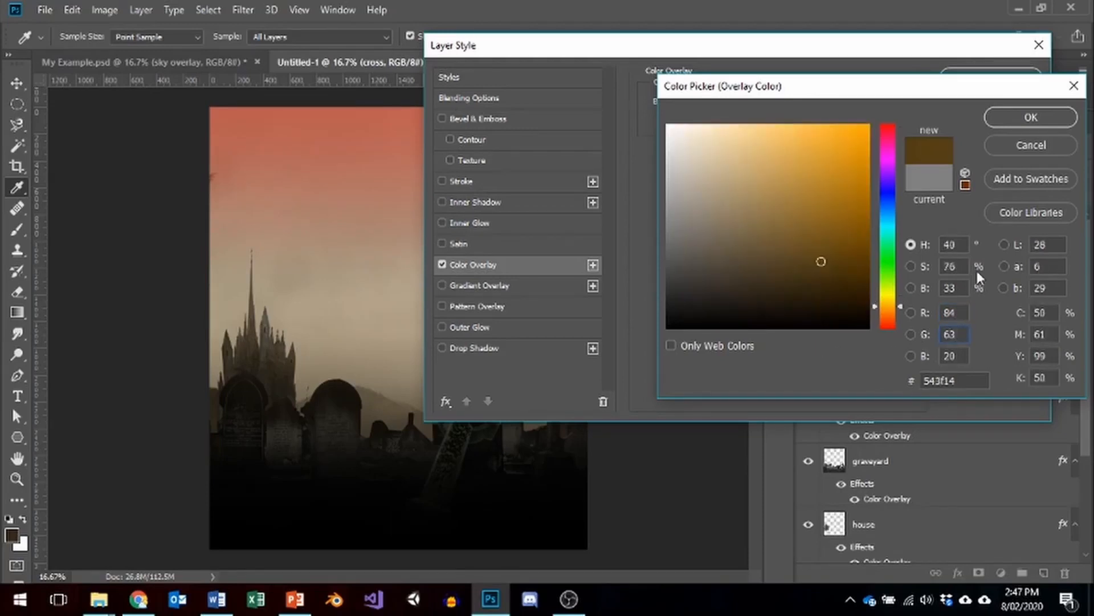
pyautogui.doubleClick(962, 356)
pyautogui.write('5')
pyautogui.click(1045, 121)
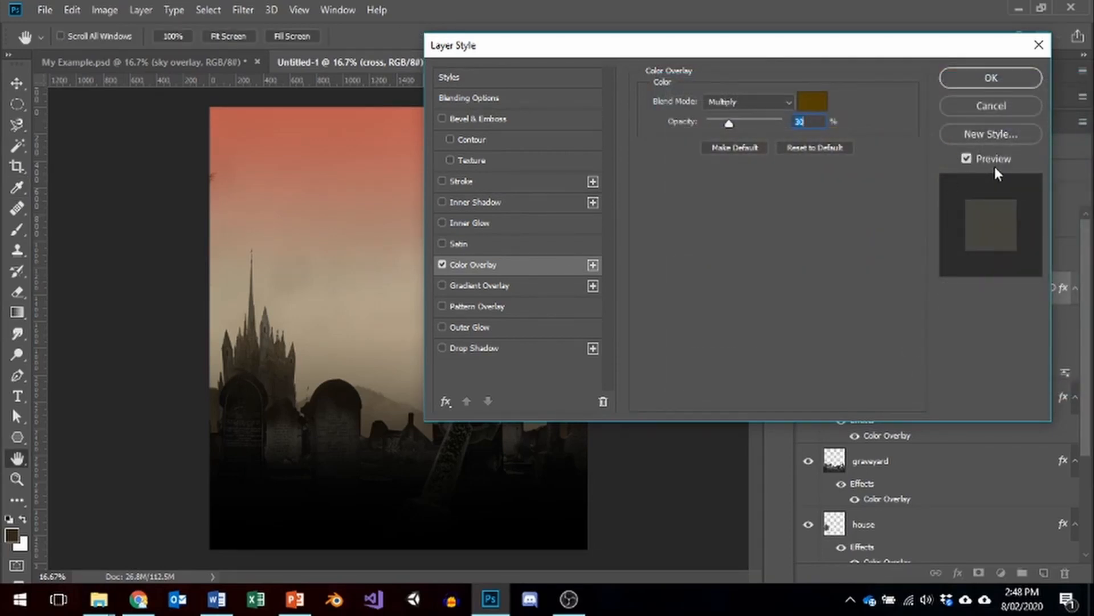
pyautogui.click(988, 80)
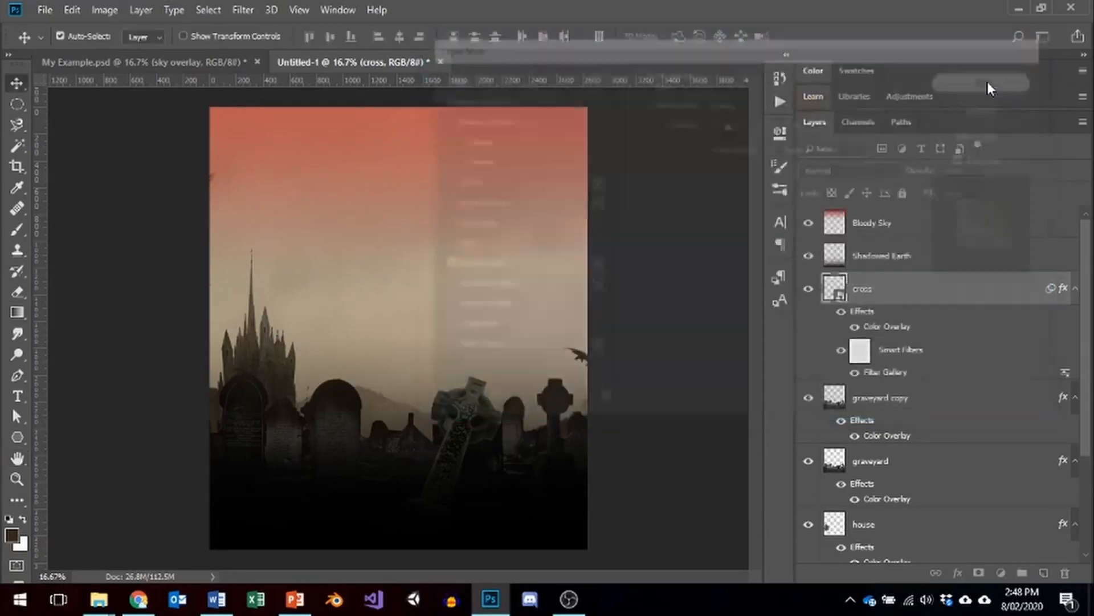
# Duplicate the cross layer with its effects, keeping the default copy name.
pyautogui.rightClick(878, 288)
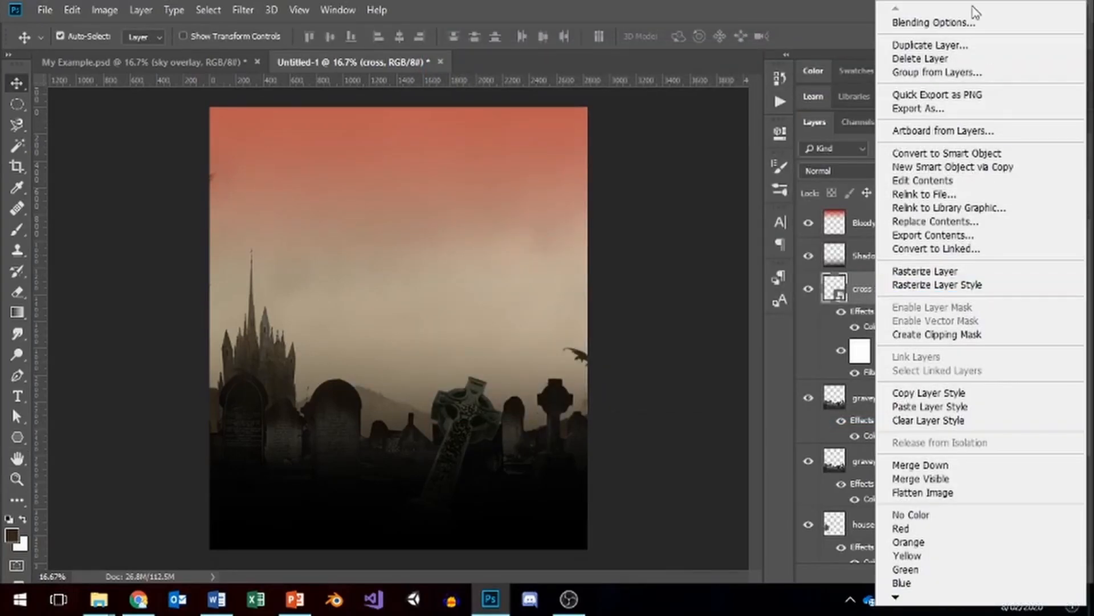
pyautogui.click(946, 45)
pyautogui.click(681, 153)
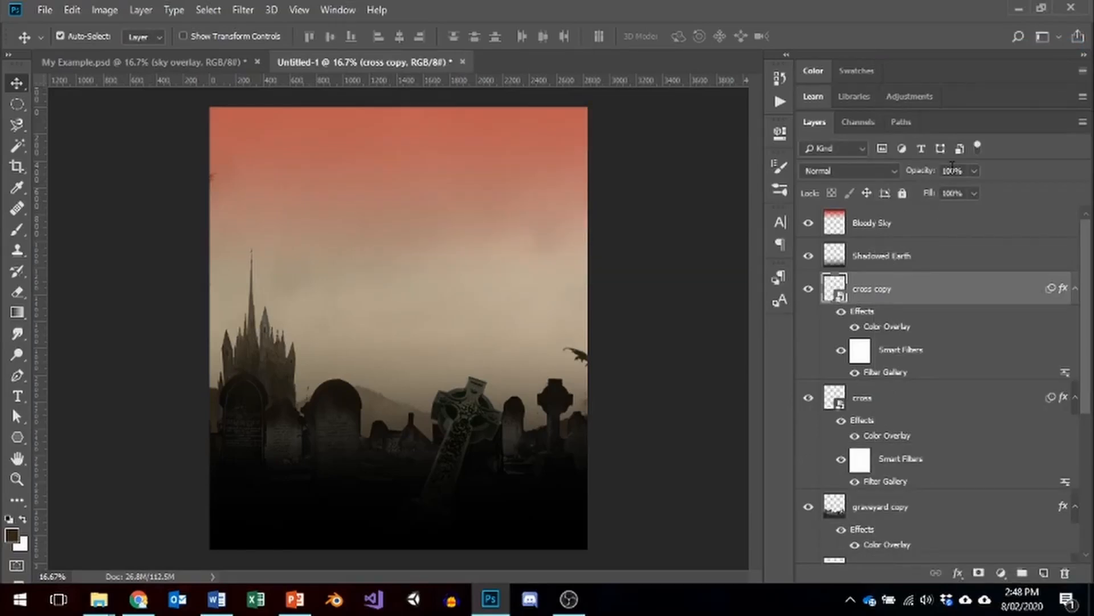
# Set the cross copy layer's opacity to 25% and its blend mode to Overlay.
pyautogui.click(973, 171)
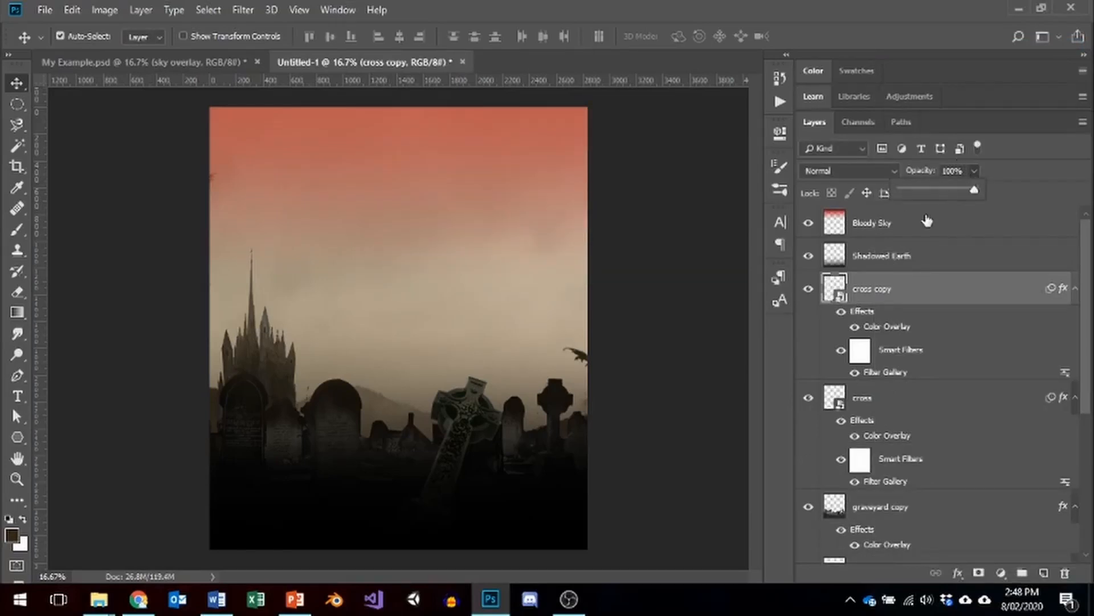
pyautogui.click(974, 189)
pyautogui.write('3')
pyautogui.press('BackSpace')
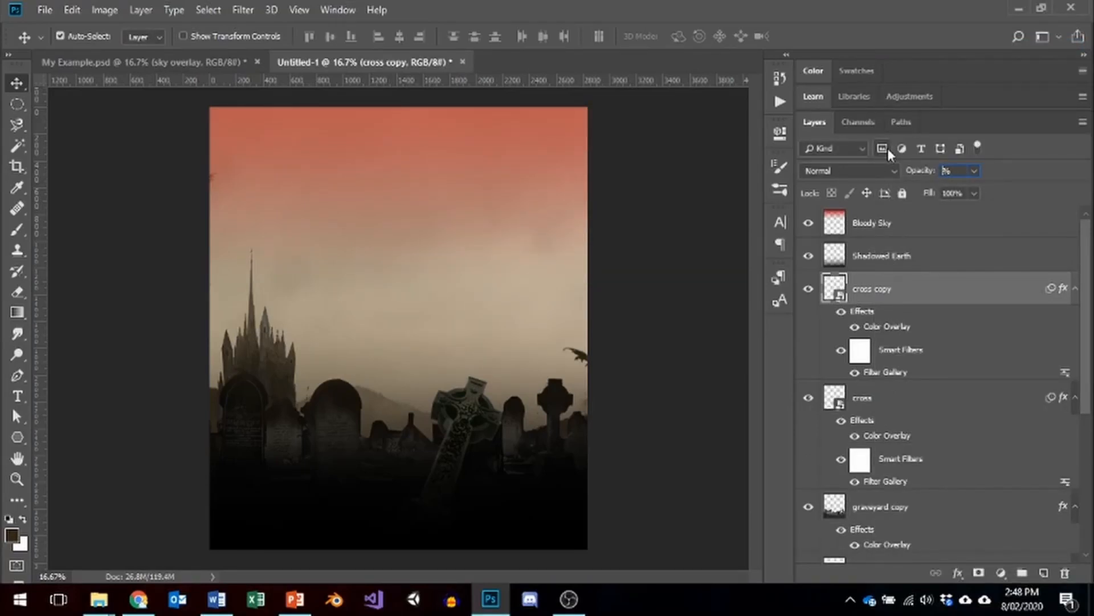
pyautogui.write('25')
pyautogui.press('Return')
pyautogui.click(886, 181)
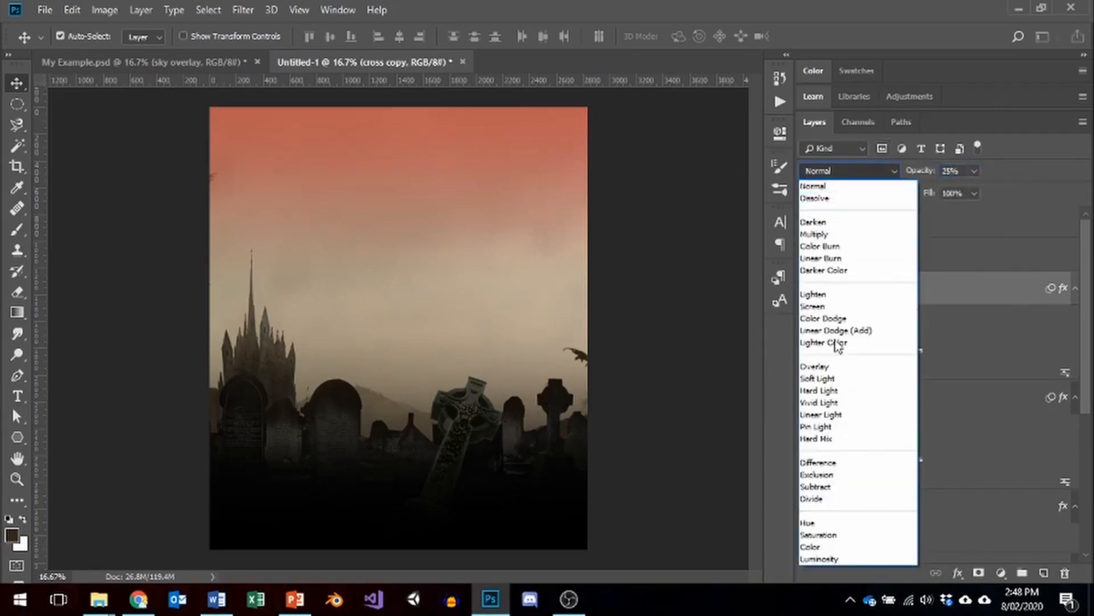
pyautogui.click(811, 367)
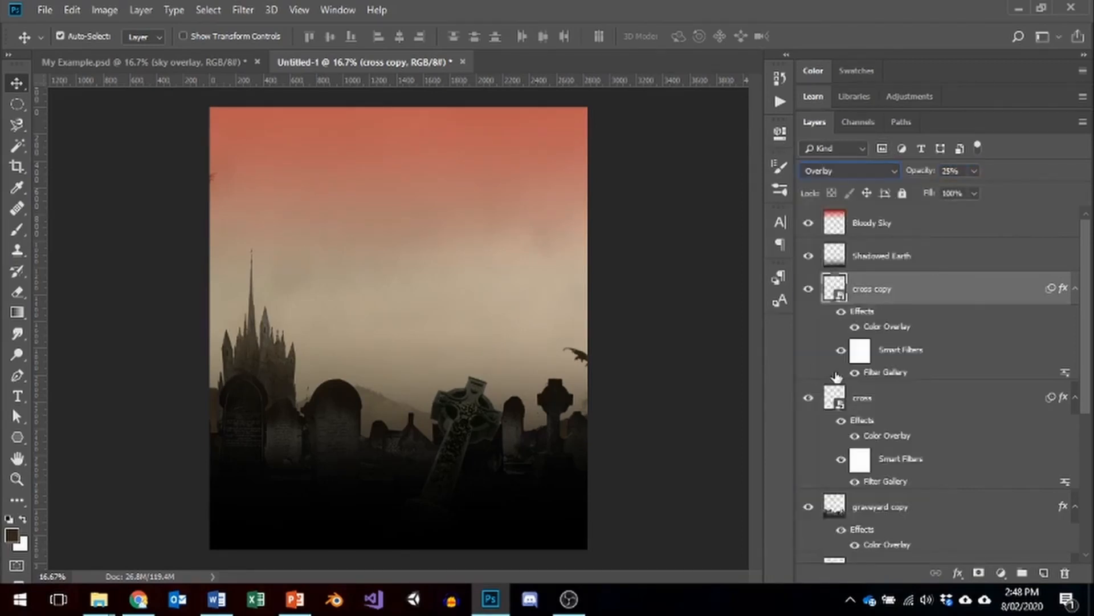
# Collapse the effect lists of the cross copy, cross, graveyard copy, graveyard and house layers.
pyautogui.click(1076, 289)
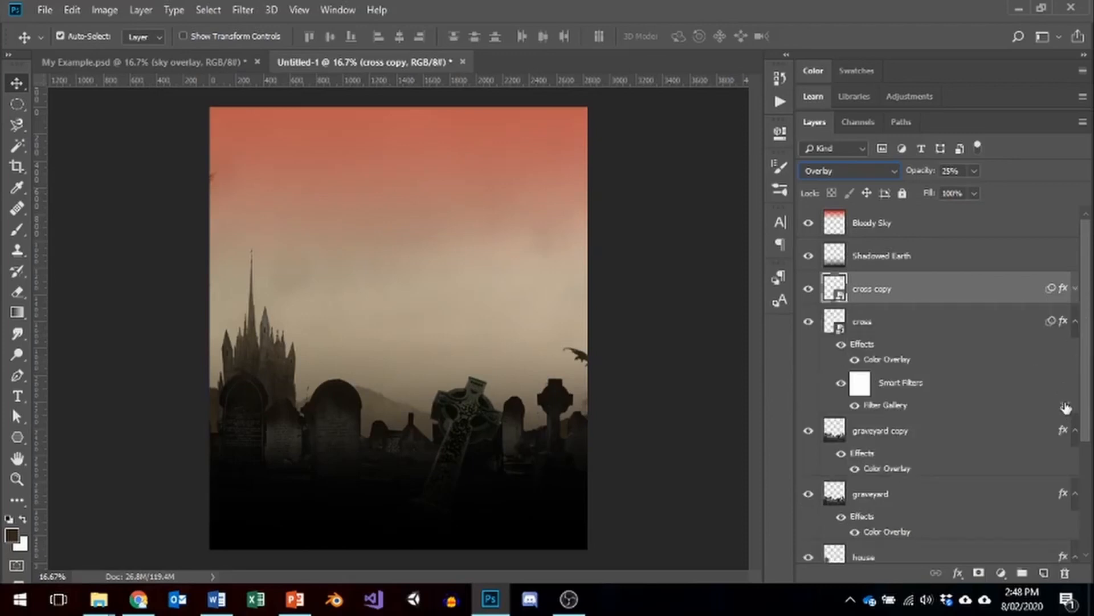
pyautogui.click(1076, 321)
pyautogui.click(1076, 354)
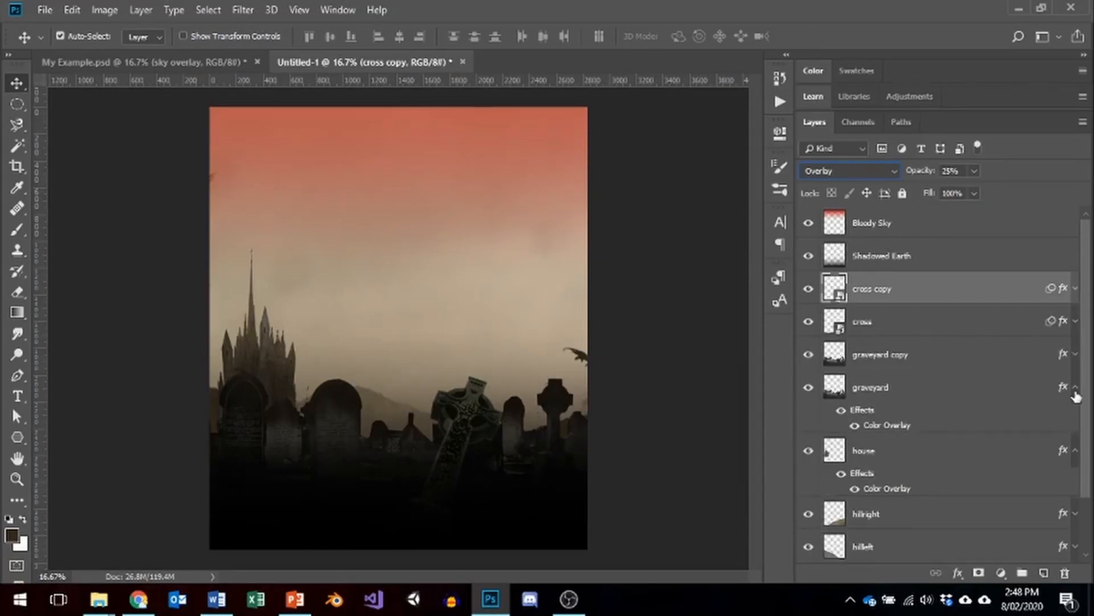
pyautogui.click(1075, 388)
pyautogui.click(1076, 420)
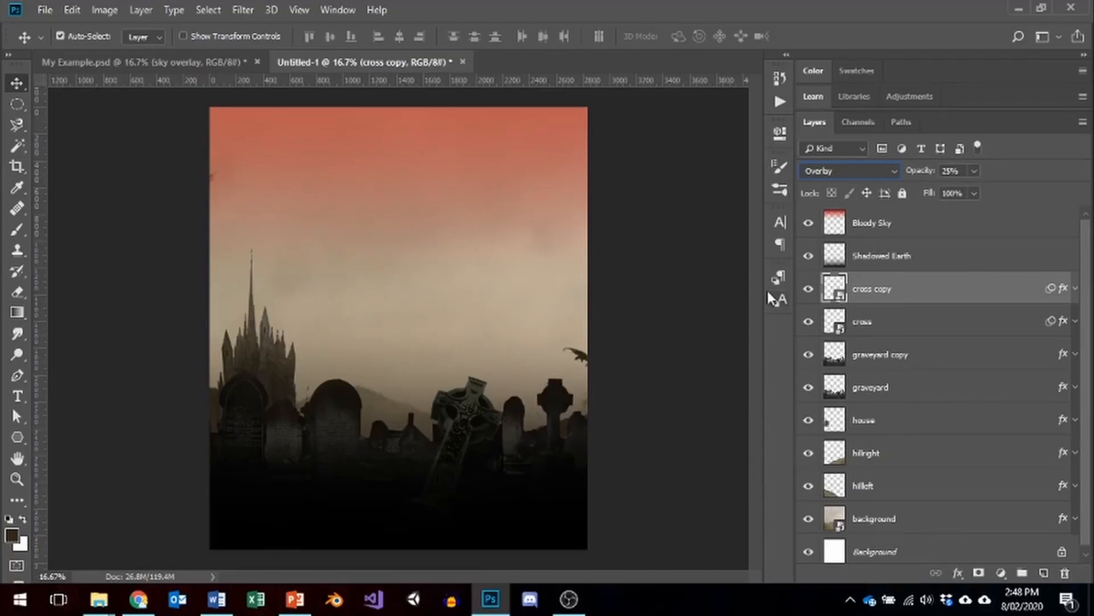
# Toggle the cross copy layer's visibility off and on to compare its effect on the tilted cross.
pyautogui.click(809, 289)
pyautogui.click(808, 289)
pyautogui.click(809, 289)
pyautogui.click(809, 289)
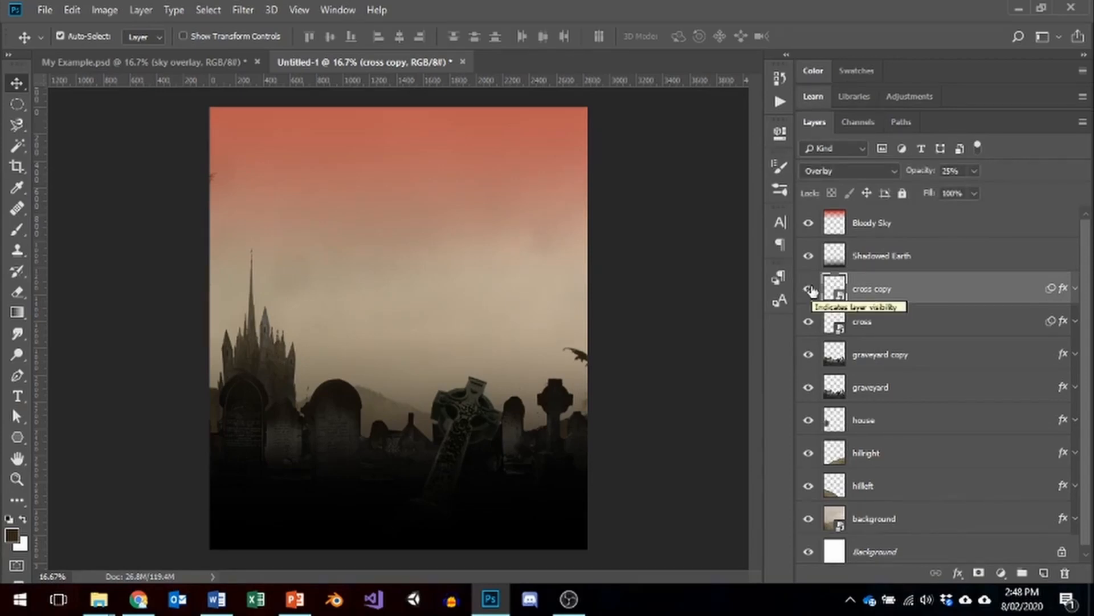
# Select the Bloody Sky layer and set the Type tool's font to Showcard Gothic.
pyautogui.click(888, 226)
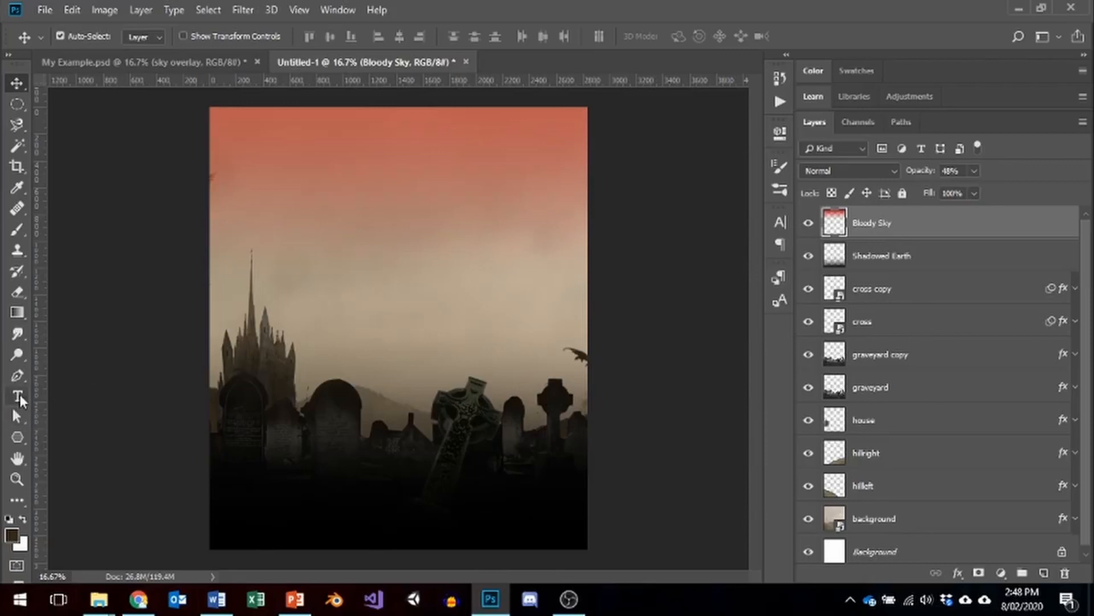
pyautogui.click(18, 398)
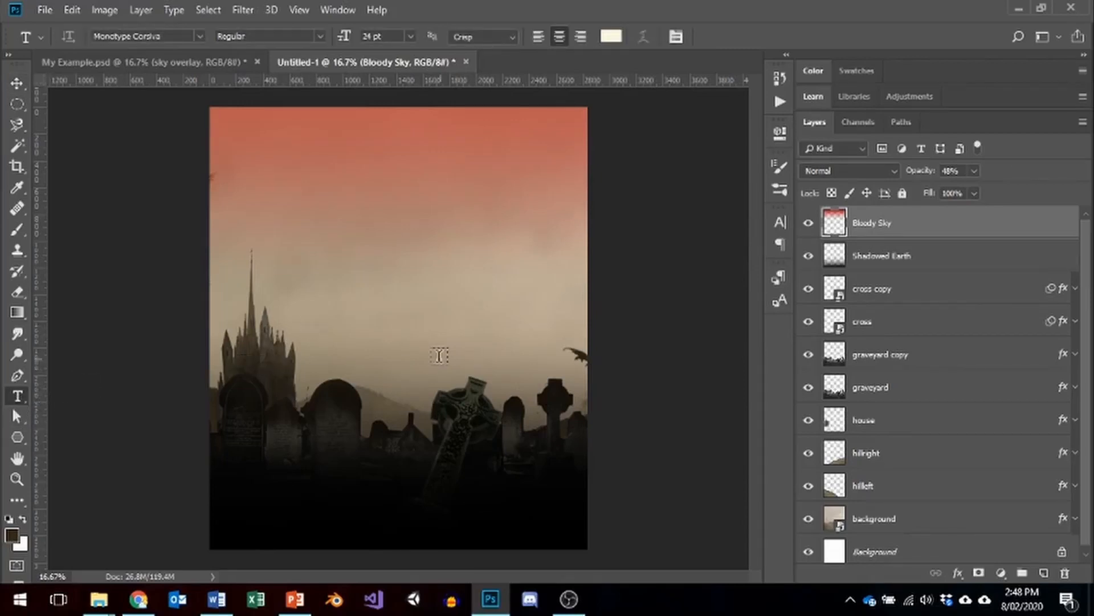
pyautogui.click(197, 36)
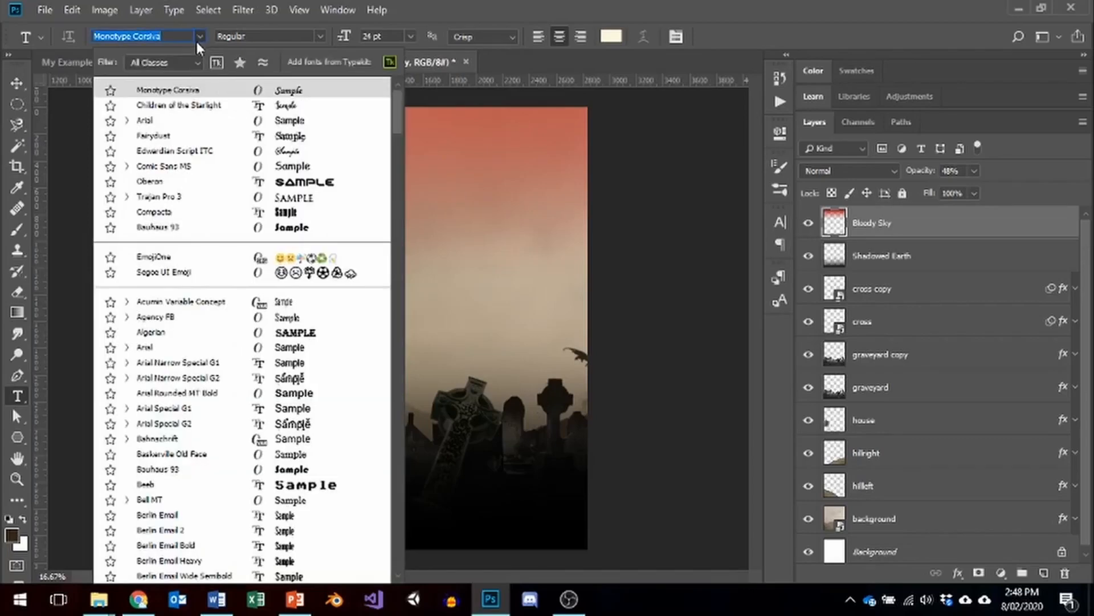
pyautogui.scroll(-8, 236, 350)
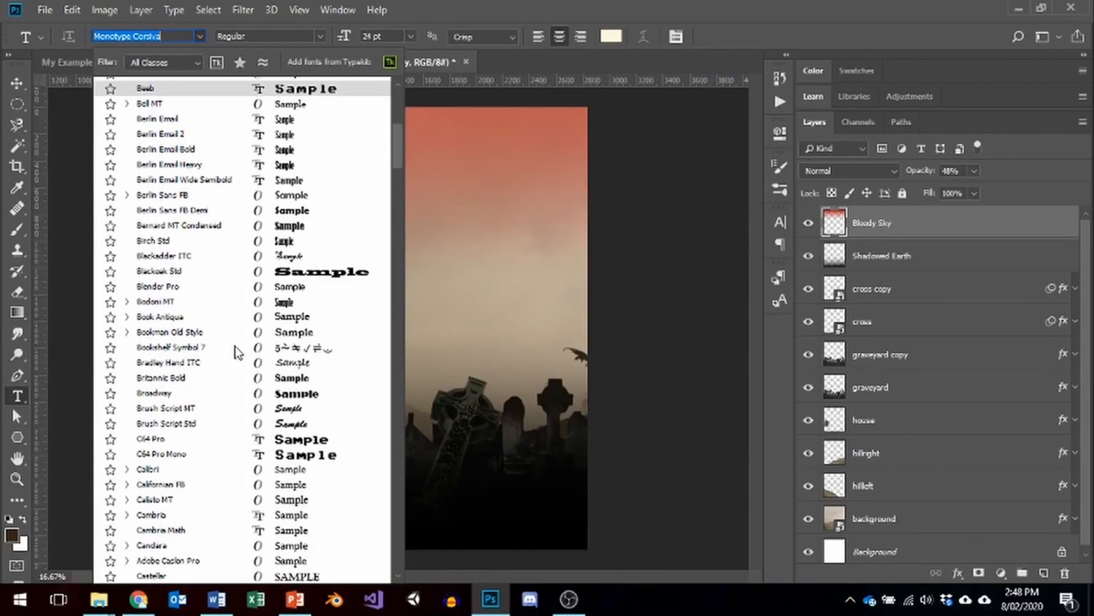
pyautogui.scroll(-5, 237, 351)
pyautogui.scroll(-7, 238, 353)
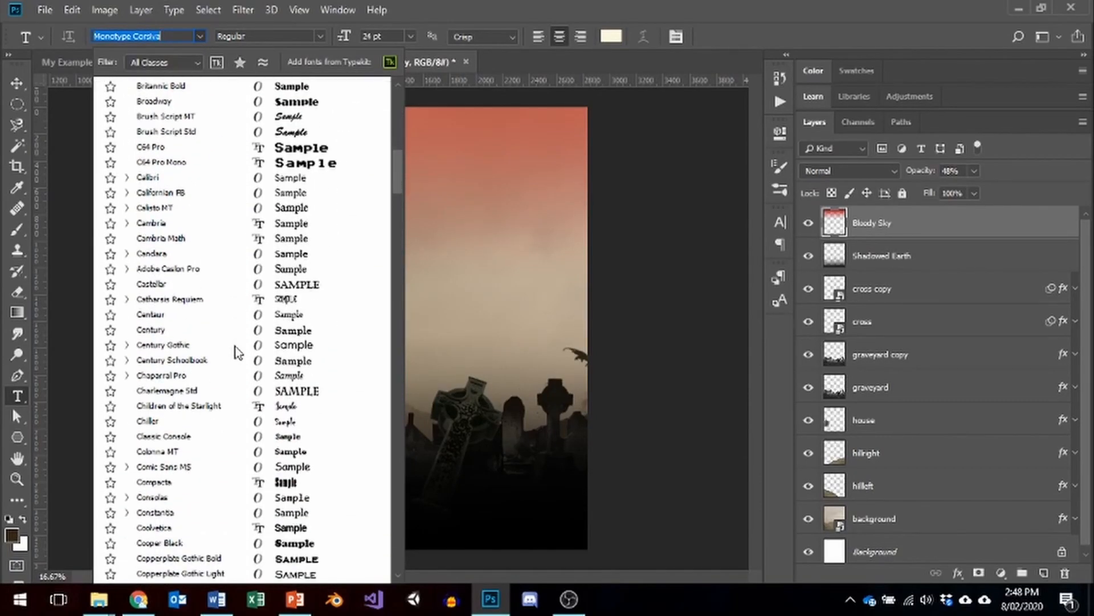
pyautogui.scroll(5, 238, 353)
pyautogui.scroll(2, 238, 352)
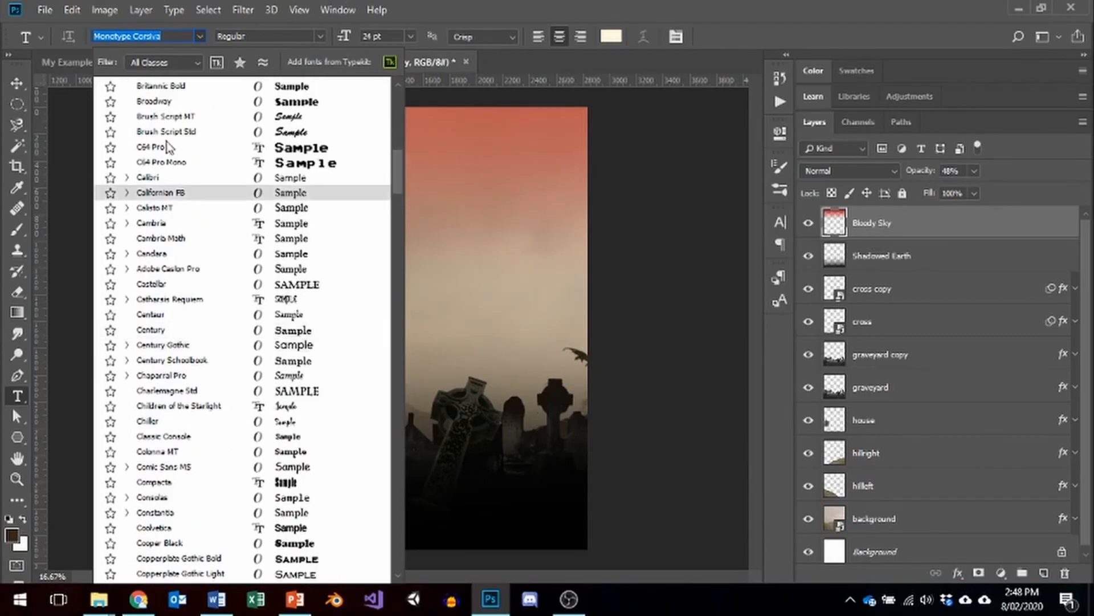
pyautogui.scroll(-7, 239, 270)
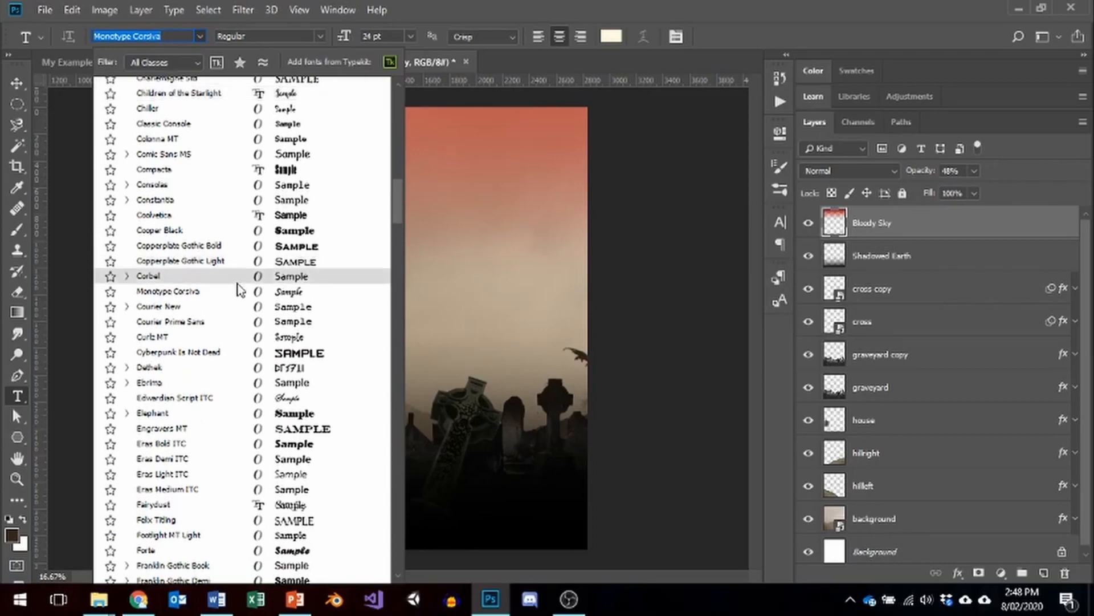
pyautogui.scroll(-5, 239, 274)
pyautogui.scroll(-6, 237, 285)
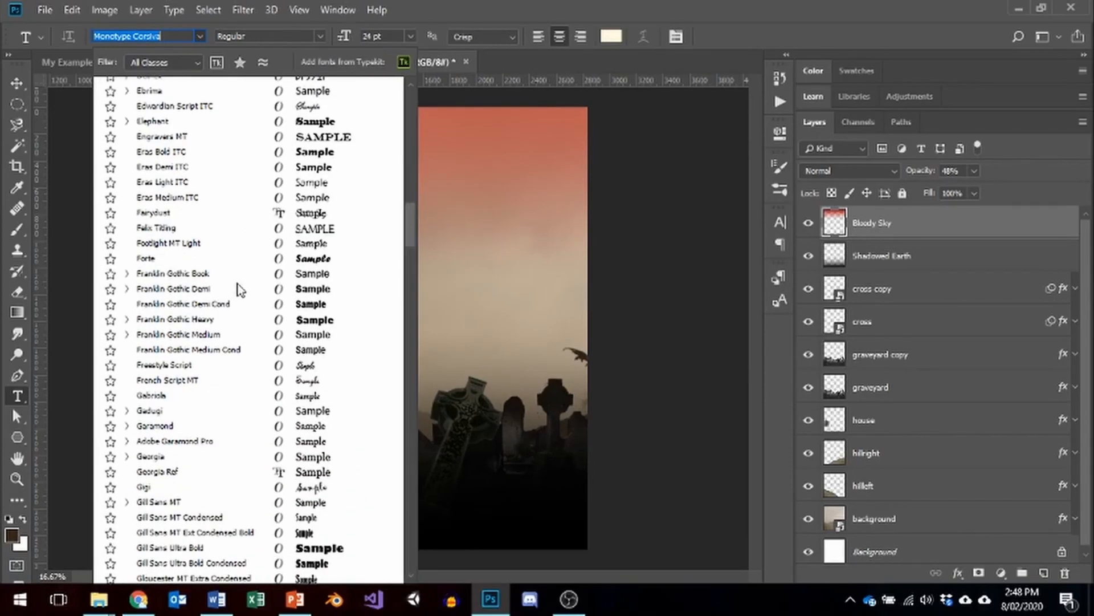
pyautogui.scroll(-4, 237, 283)
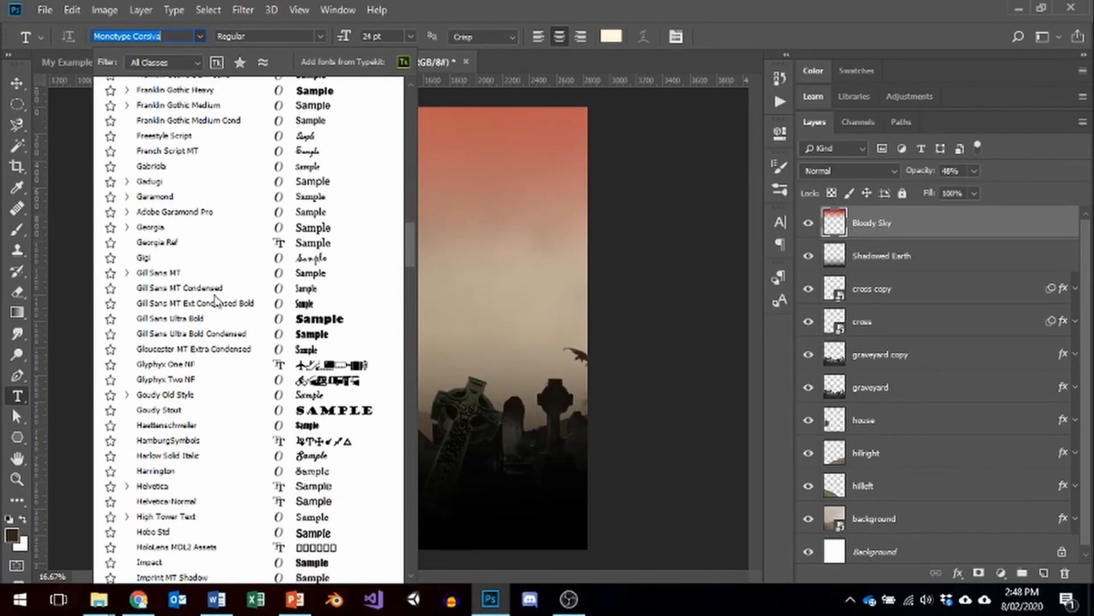
pyautogui.scroll(-8, 215, 285)
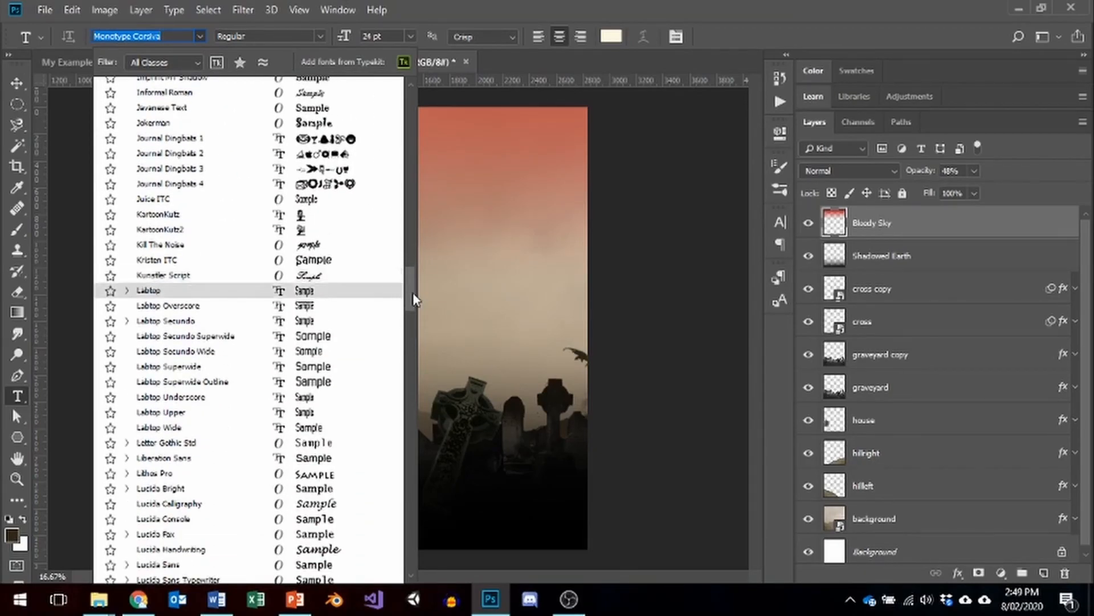
pyautogui.moveTo(413, 292); pyautogui.dragTo(399, 423)
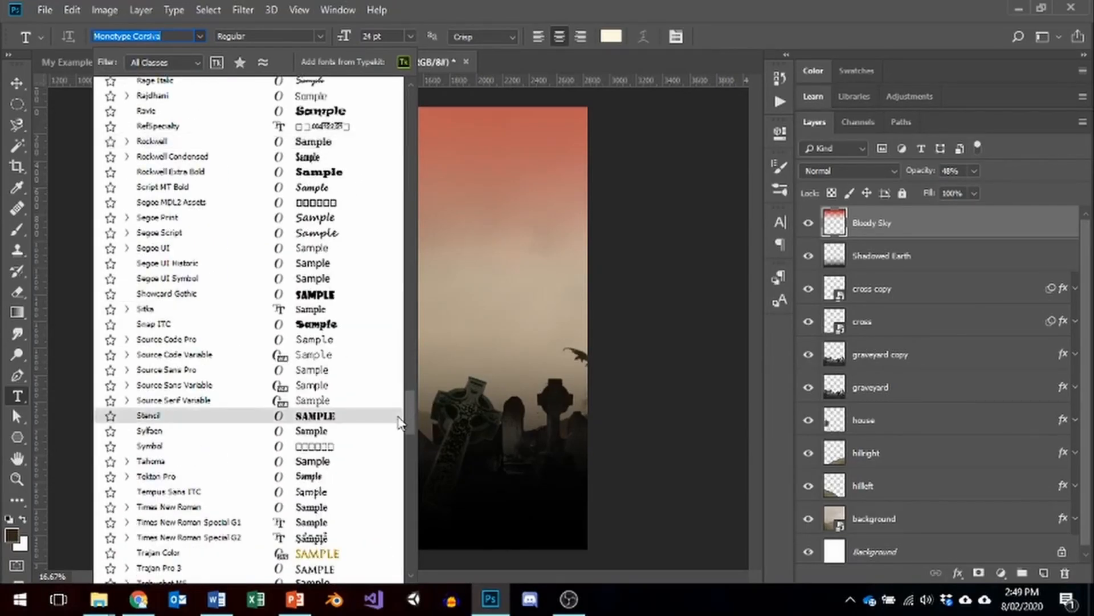
pyautogui.click(163, 295)
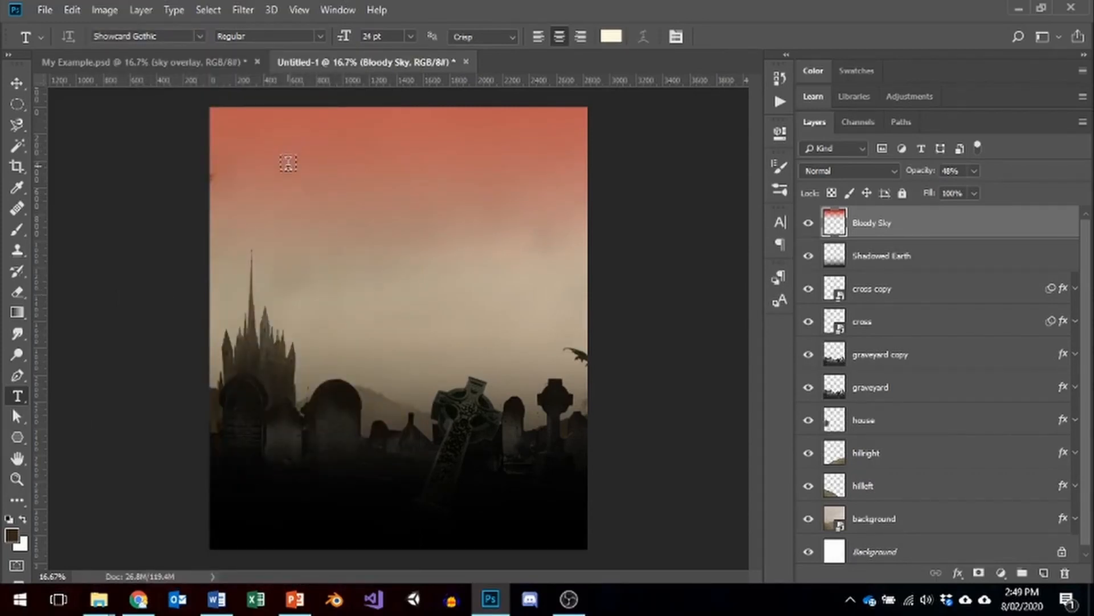
# Add the title "HAND OF HORROR" in the red sky above the castle, with each word on its own line.
pyautogui.click(288, 164)
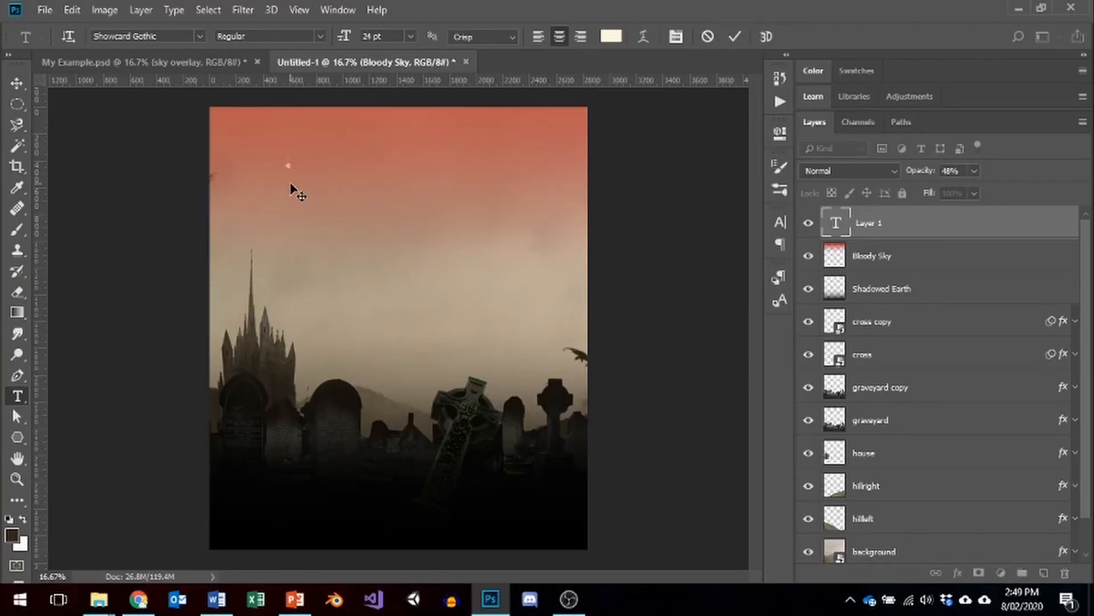
pyautogui.write('HAND OF HOOR')
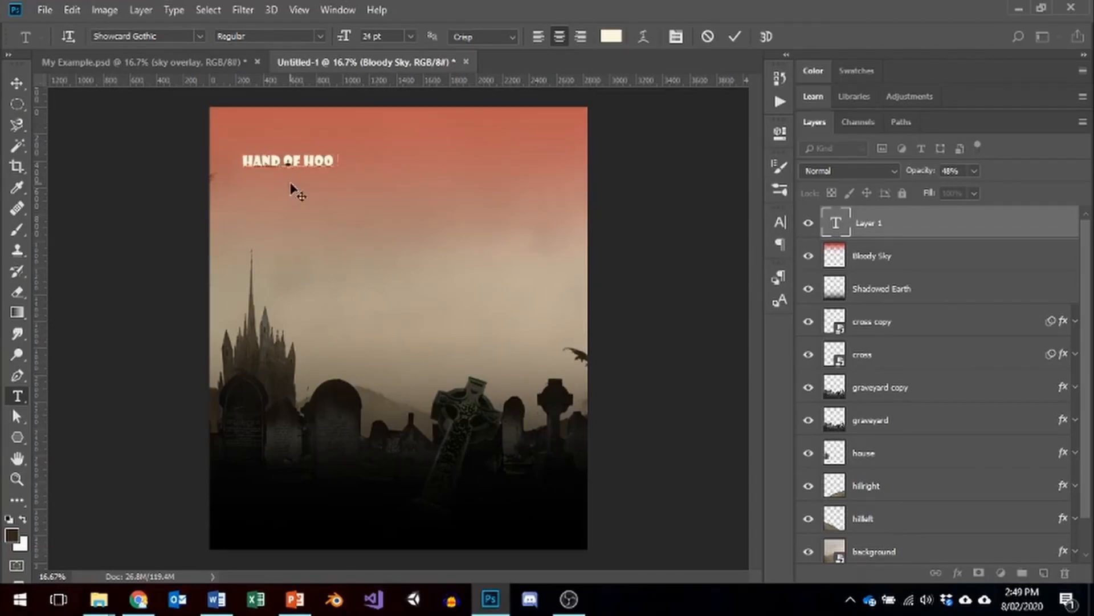
pyautogui.press('BackSpace')
pyautogui.press('BackSpace')
pyautogui.write('RROR')
pyautogui.press('ctrl')
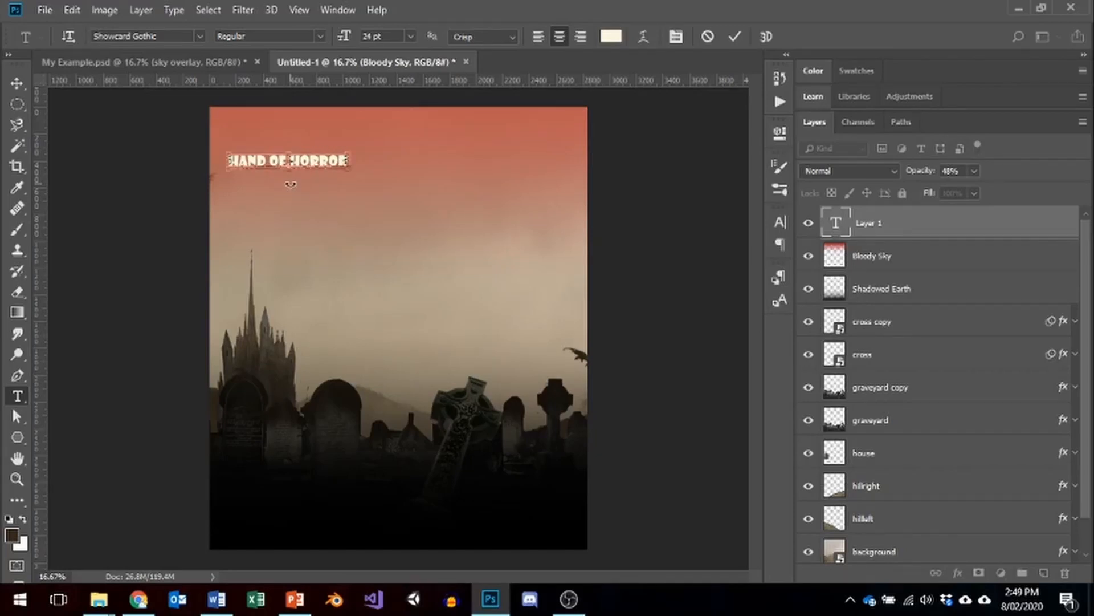
pyautogui.press('Return')
pyautogui.hotkey('ctrl', 'Right')
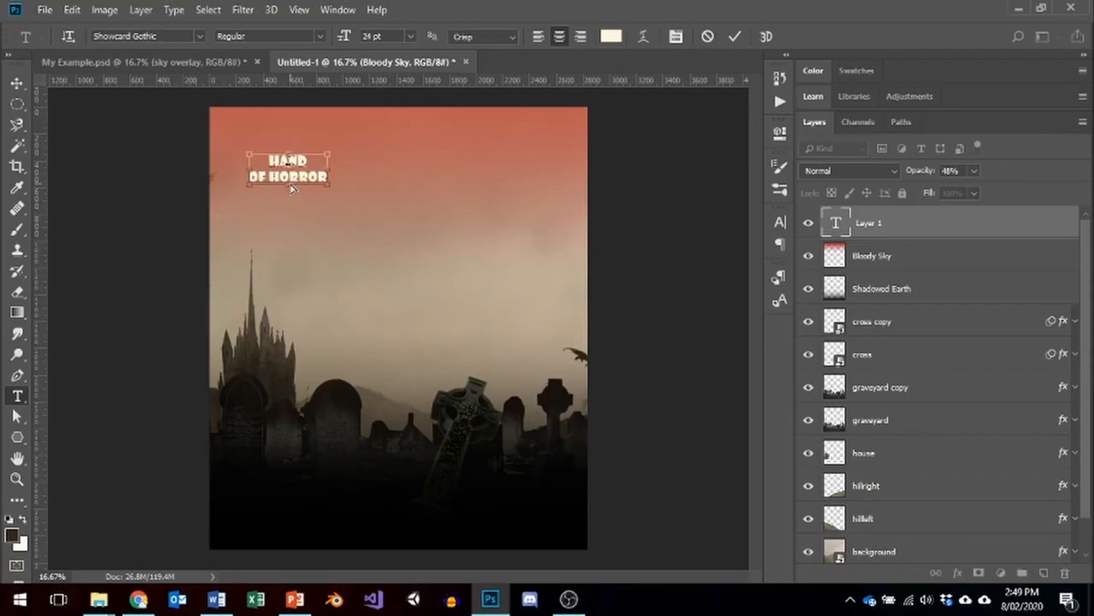
pyautogui.press('Return')
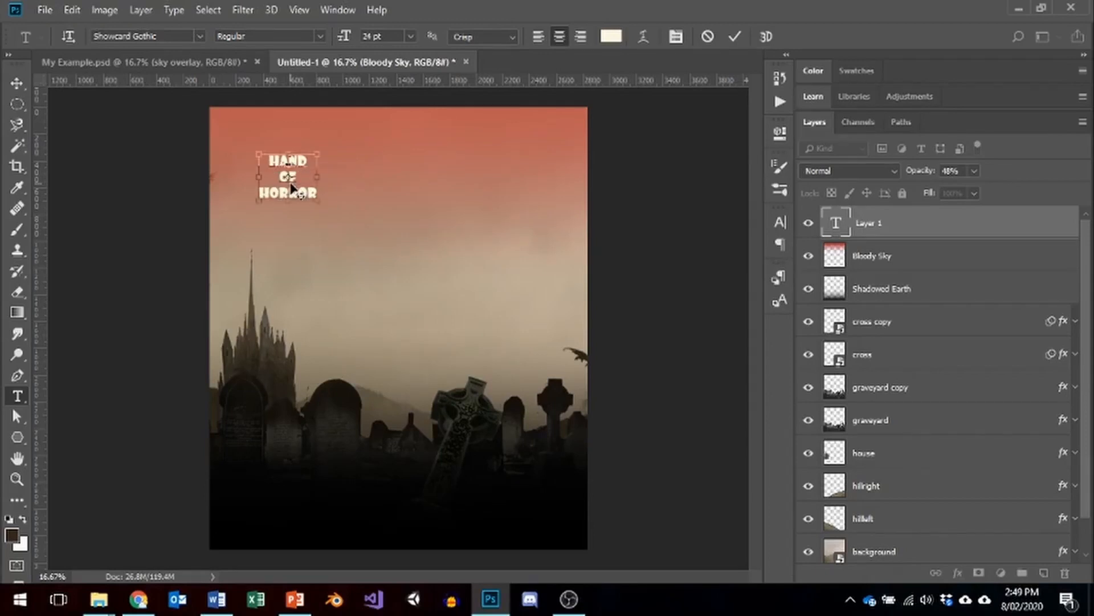
# Recolour all of the title text dark red, hex 9e0c0c.
pyautogui.hotkey('ctrl', 'a')
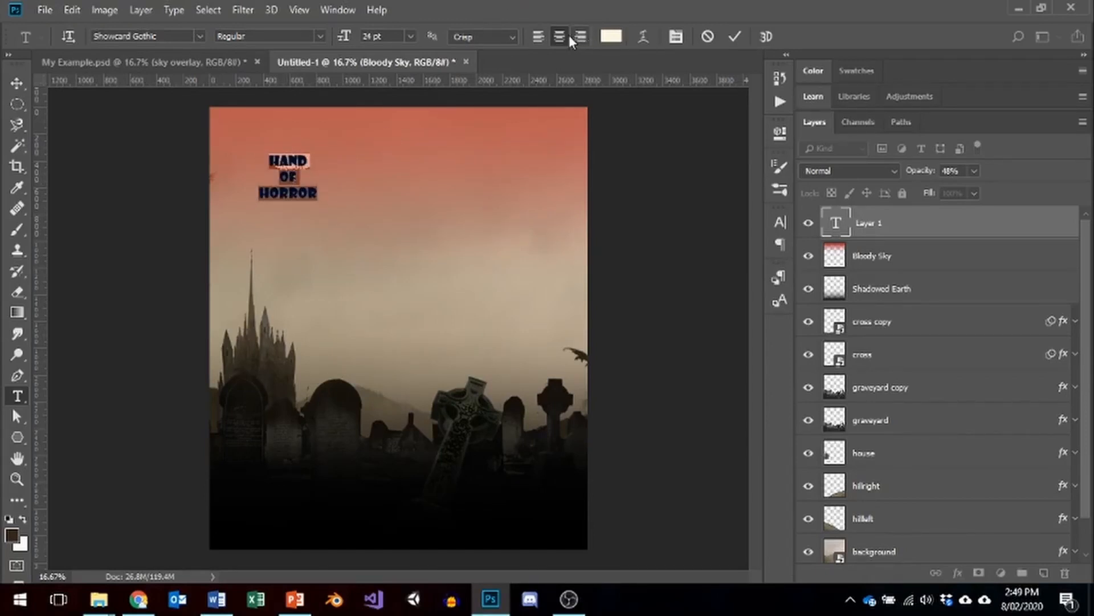
pyautogui.click(611, 36)
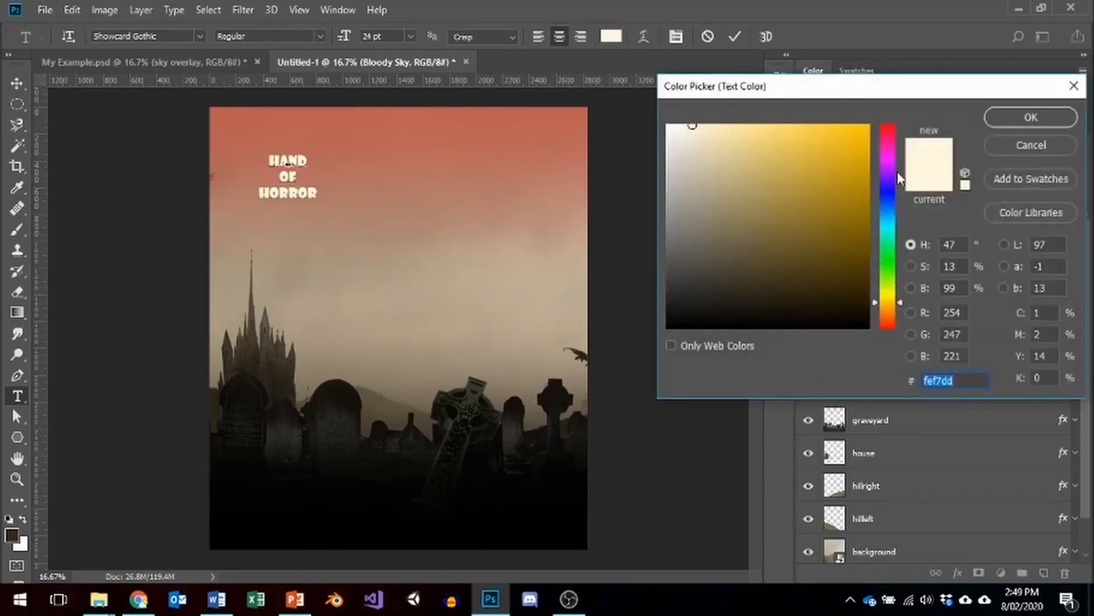
pyautogui.moveTo(899, 178); pyautogui.dragTo(887, 125)
pyautogui.moveTo(835, 182); pyautogui.dragTo(855, 202)
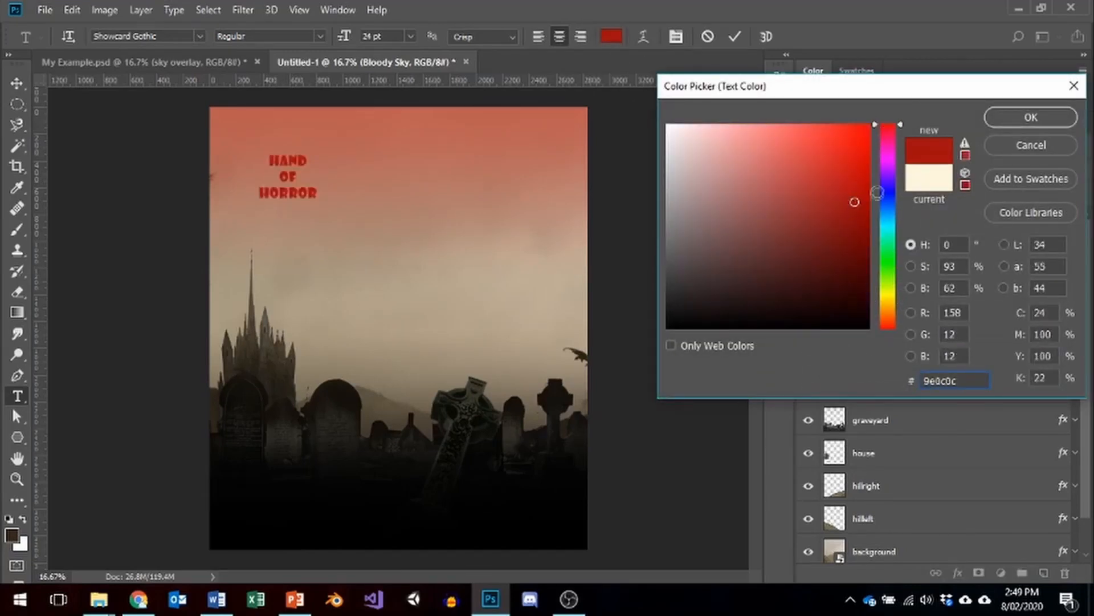
pyautogui.click(1041, 112)
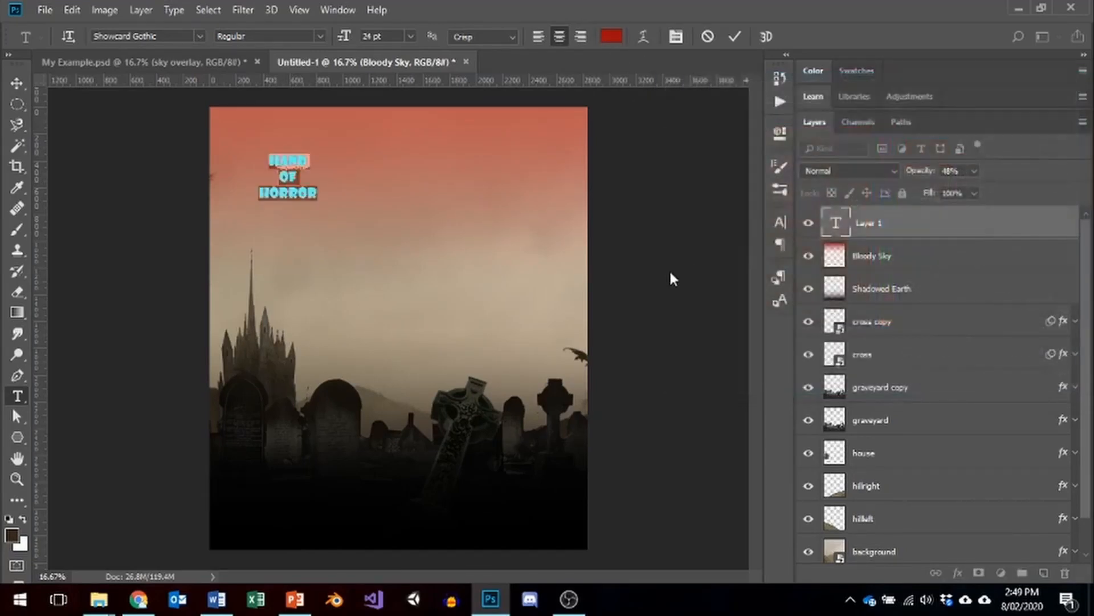
# Set the title's font size to 80 pt and move it to the horizontal centre of the poster, near the upper edge.
pyautogui.click(387, 34)
pyautogui.write('80')
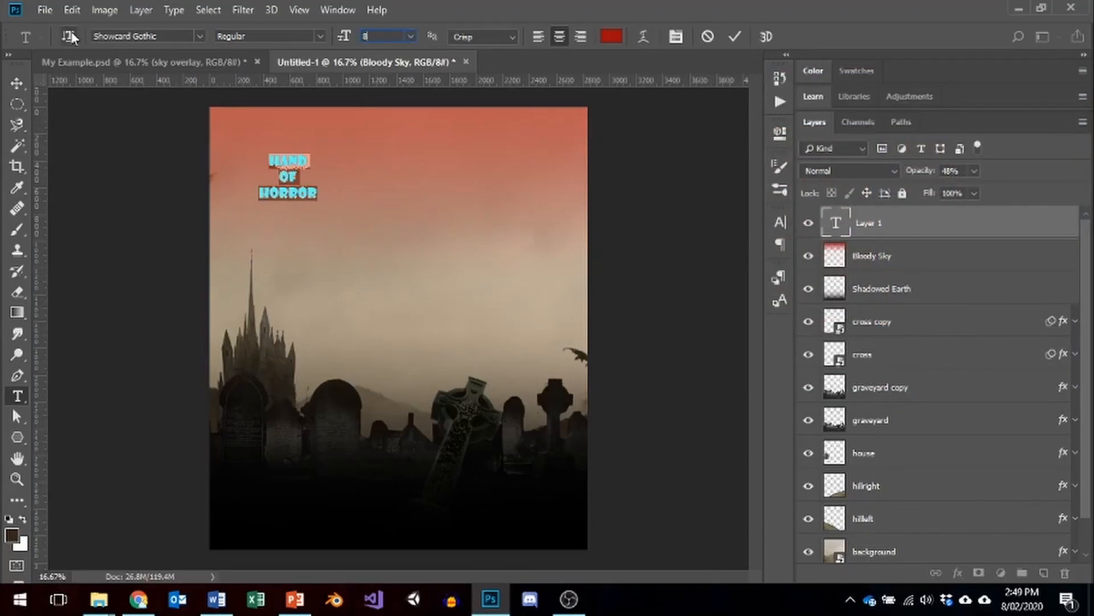
pyautogui.press('Return')
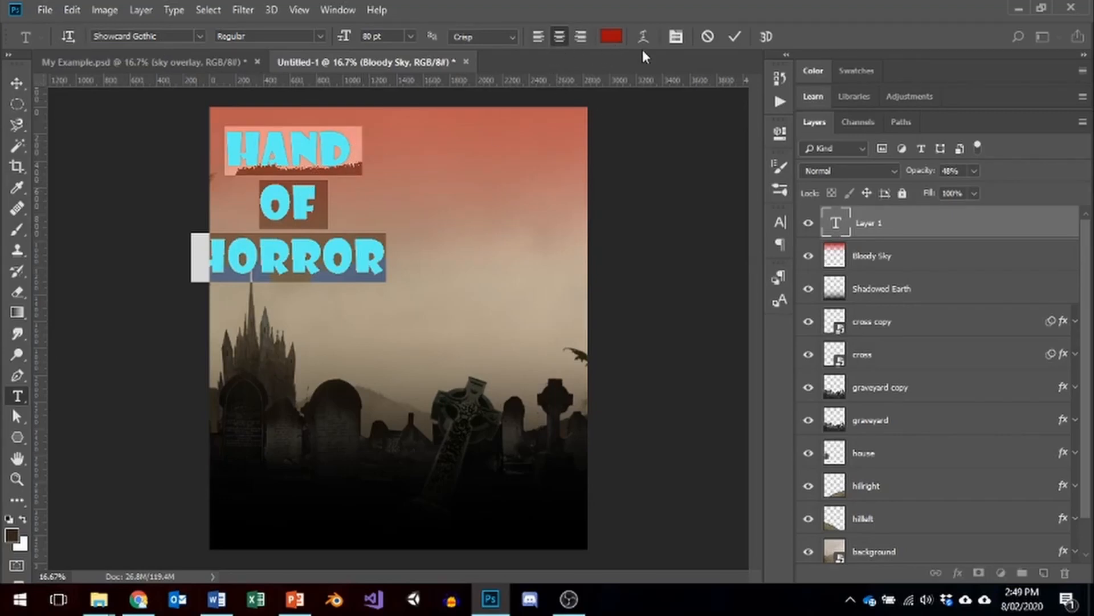
pyautogui.click(736, 36)
pyautogui.click(18, 83)
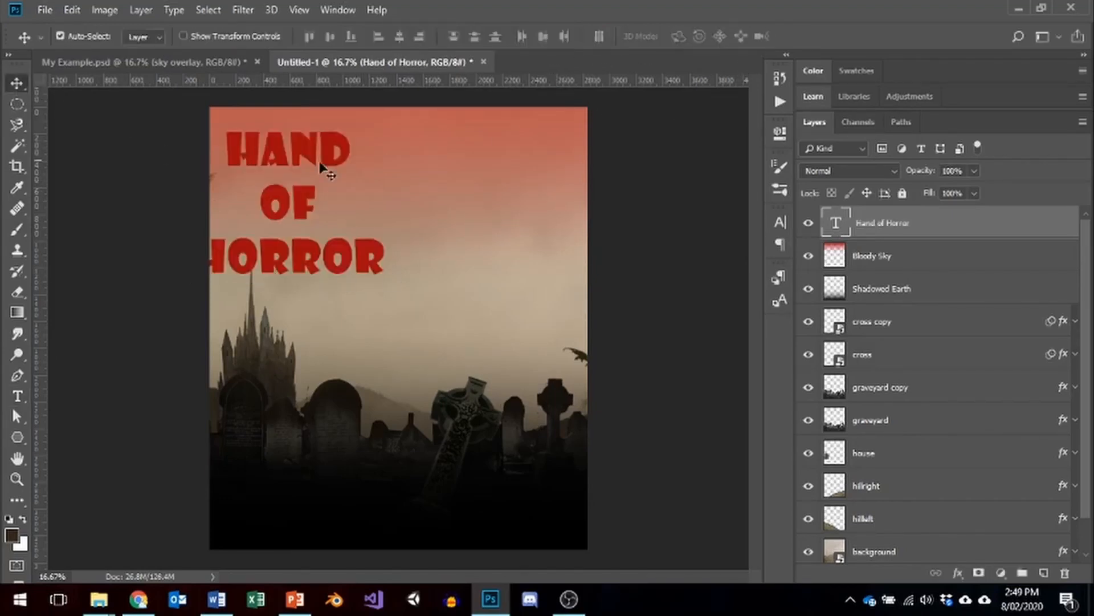
pyautogui.moveTo(308, 153); pyautogui.dragTo(413, 141)
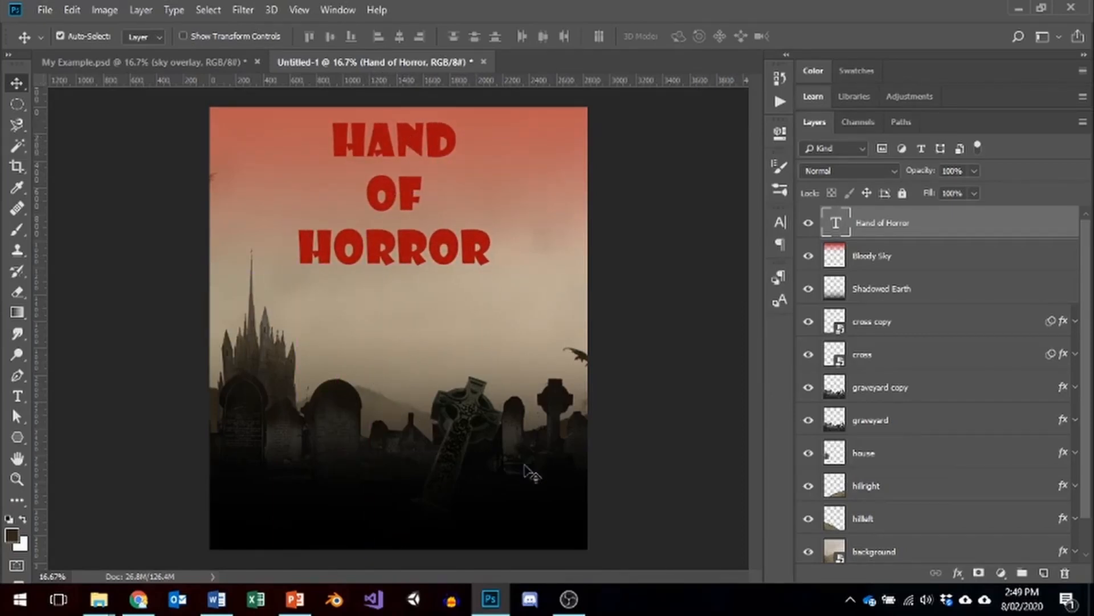
# Rasterize the Hand of Horror type layer.
pyautogui.rightClick(838, 219)
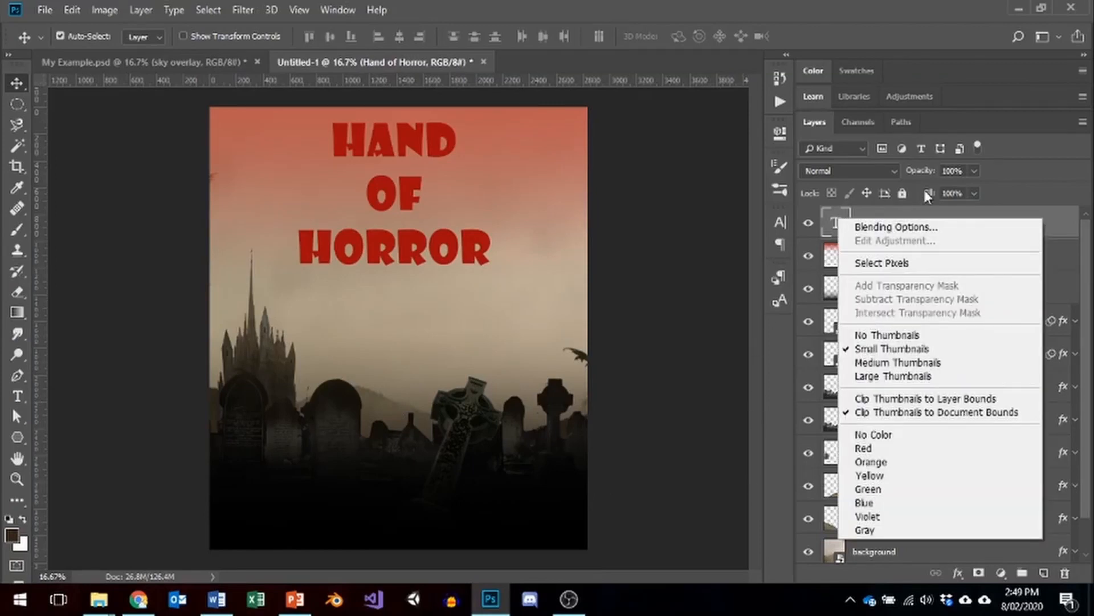
pyautogui.click(916, 214)
pyautogui.rightClick(916, 218)
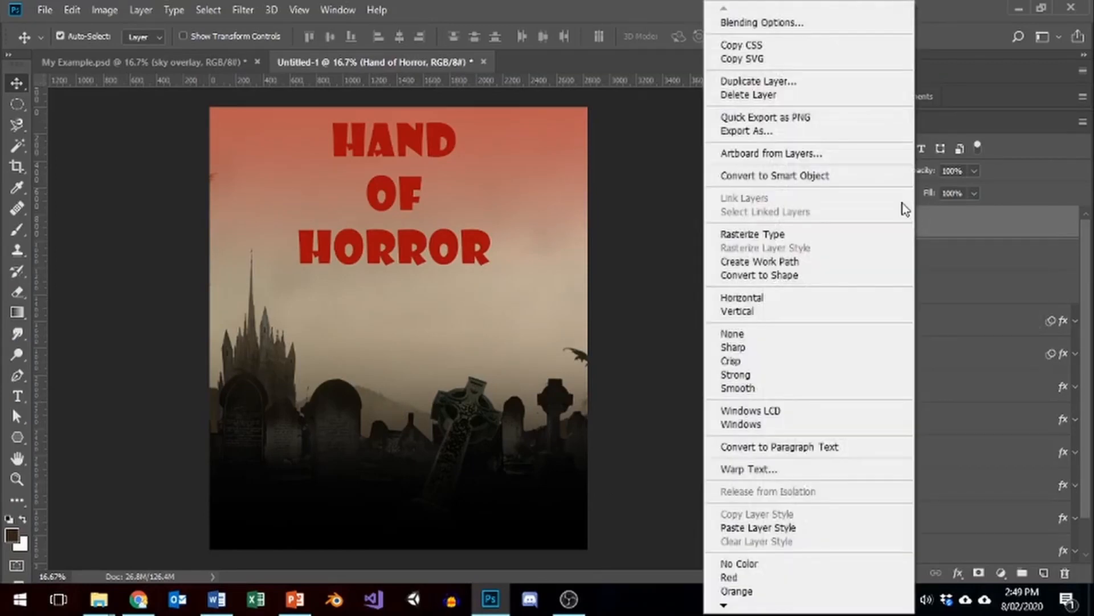
pyautogui.click(769, 240)
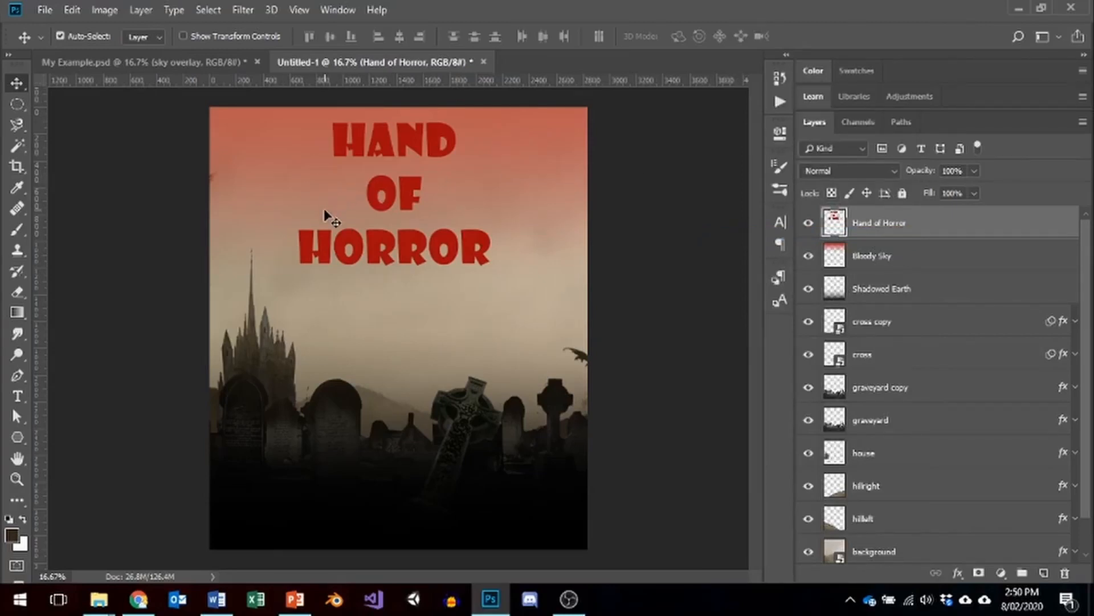
pyautogui.click(242, 10)
pyautogui.click(259, 33)
pyautogui.click(243, 10)
pyautogui.click(261, 28)
pyautogui.click(242, 10)
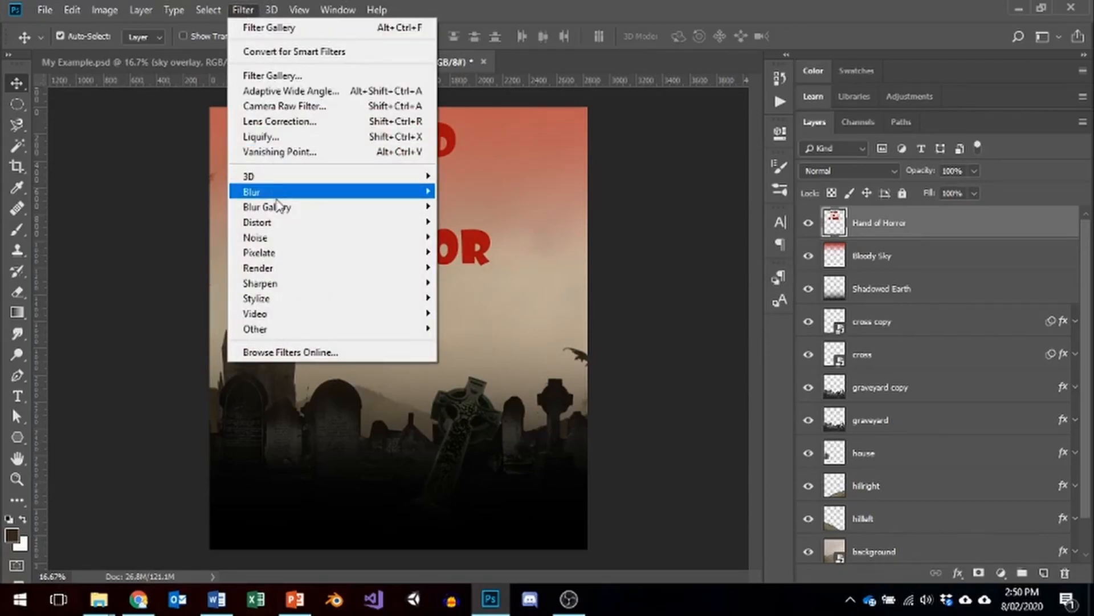
pyautogui.moveTo(291, 229)
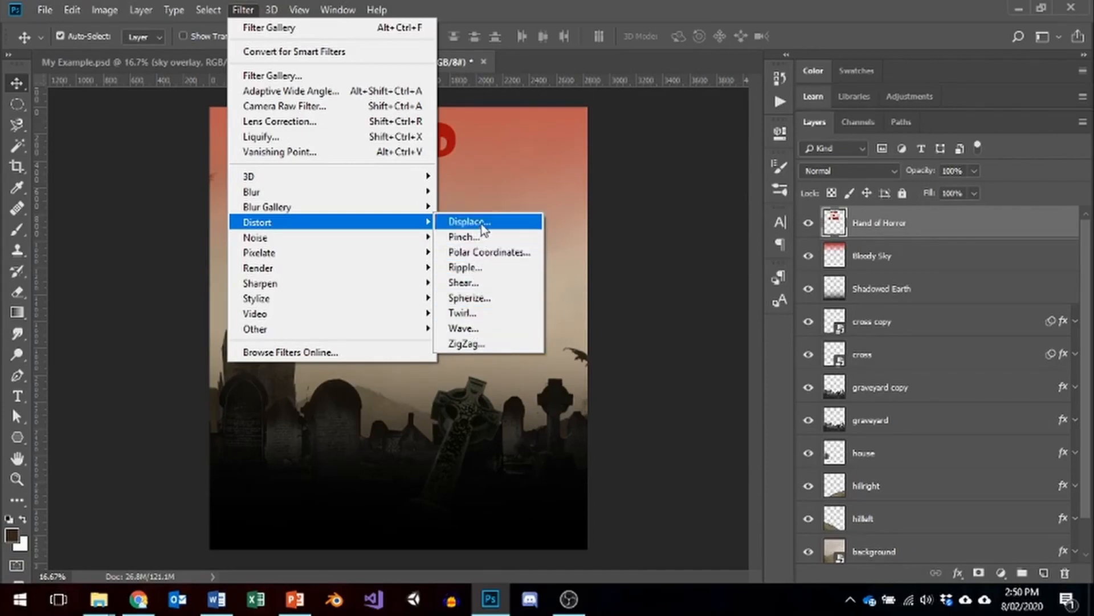
pyautogui.click(630, 247)
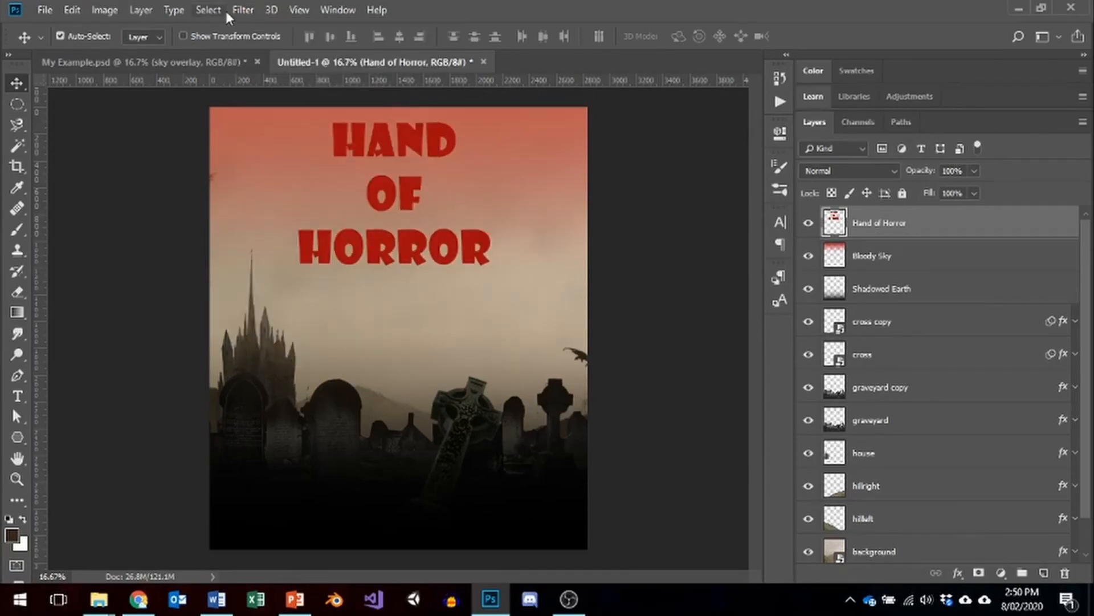
# Apply the Glass filter to the Hand of Horror layer with distortion 12, smoothness 4 and scaling 67%.
pyautogui.click(243, 10)
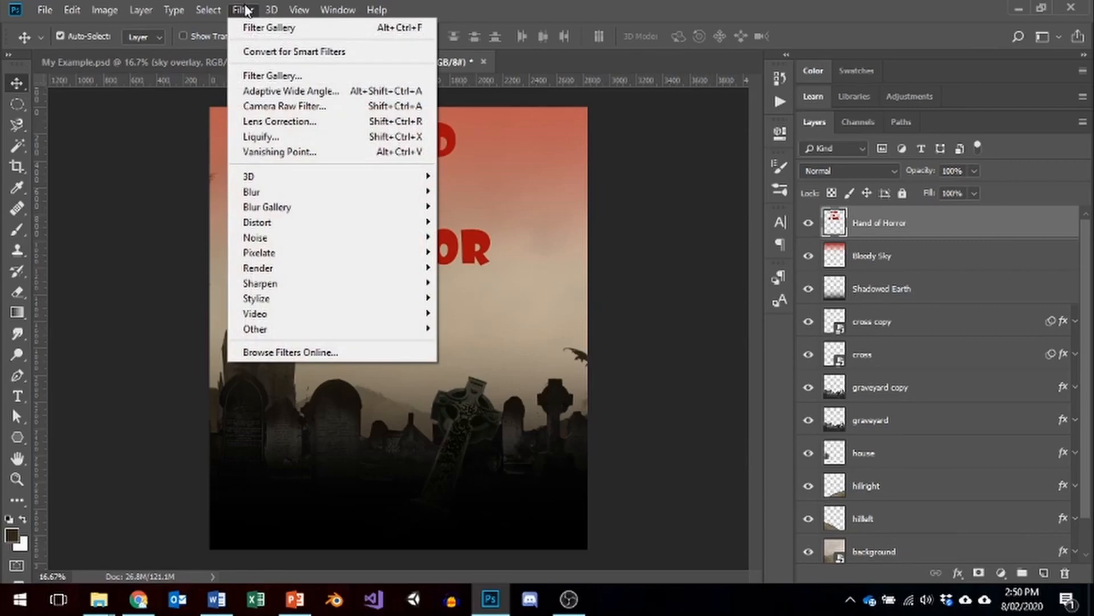
pyautogui.click(274, 76)
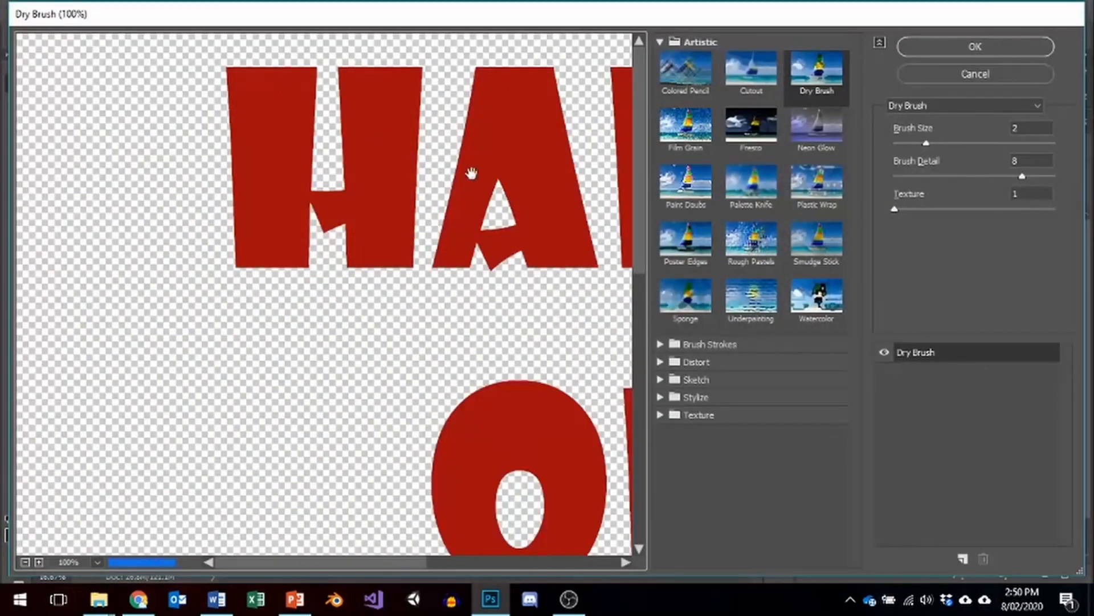
pyautogui.click(661, 362)
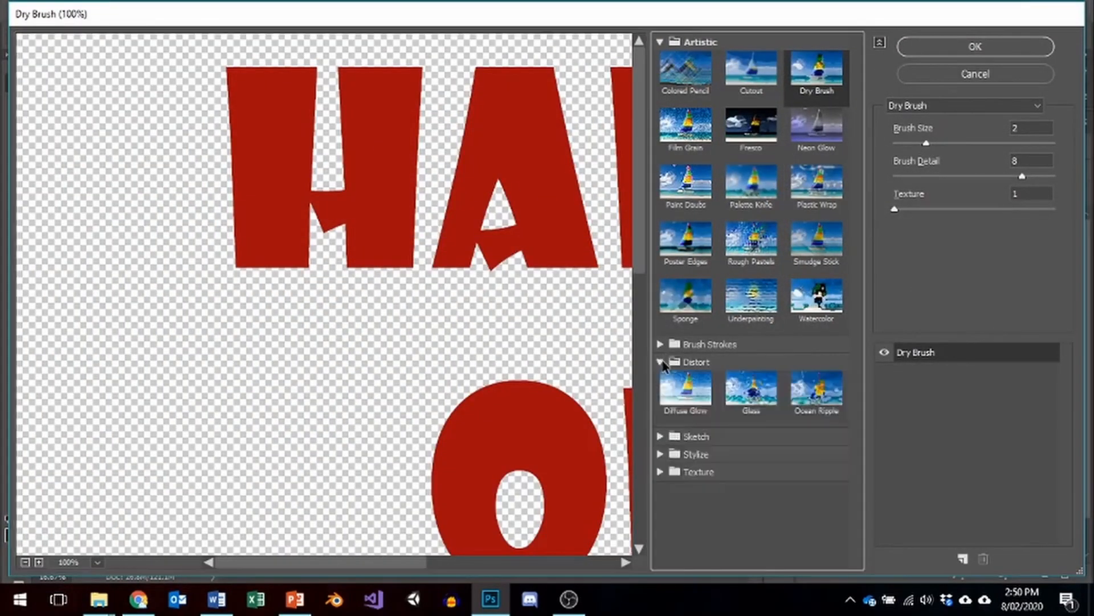
pyautogui.click(754, 402)
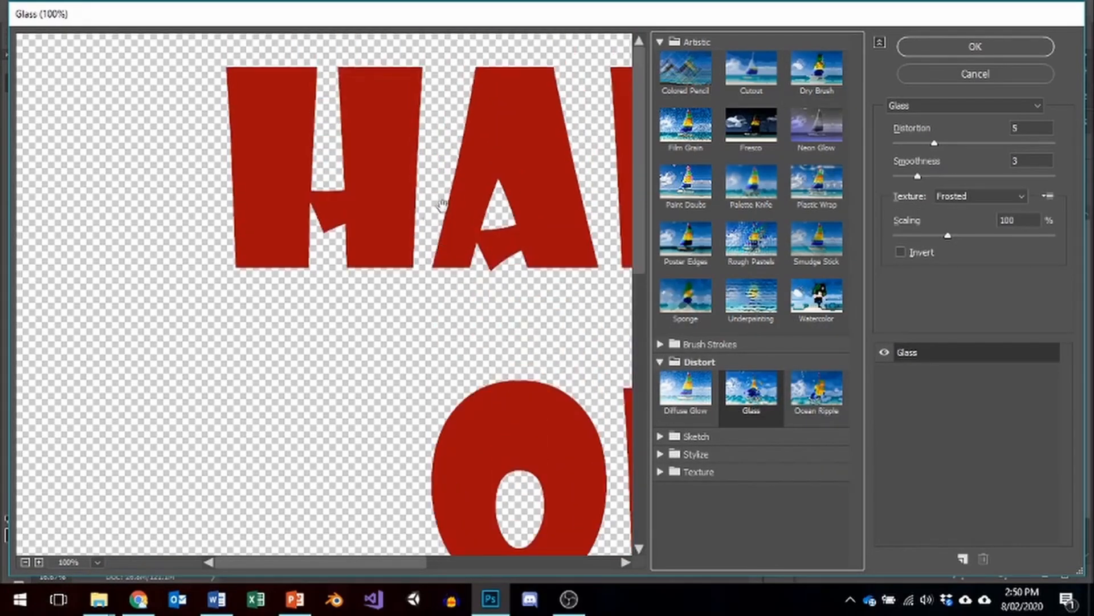
pyautogui.keyDown('alt'); pyautogui.scroll(-2, 442, 204); pyautogui.keyUp('alt')
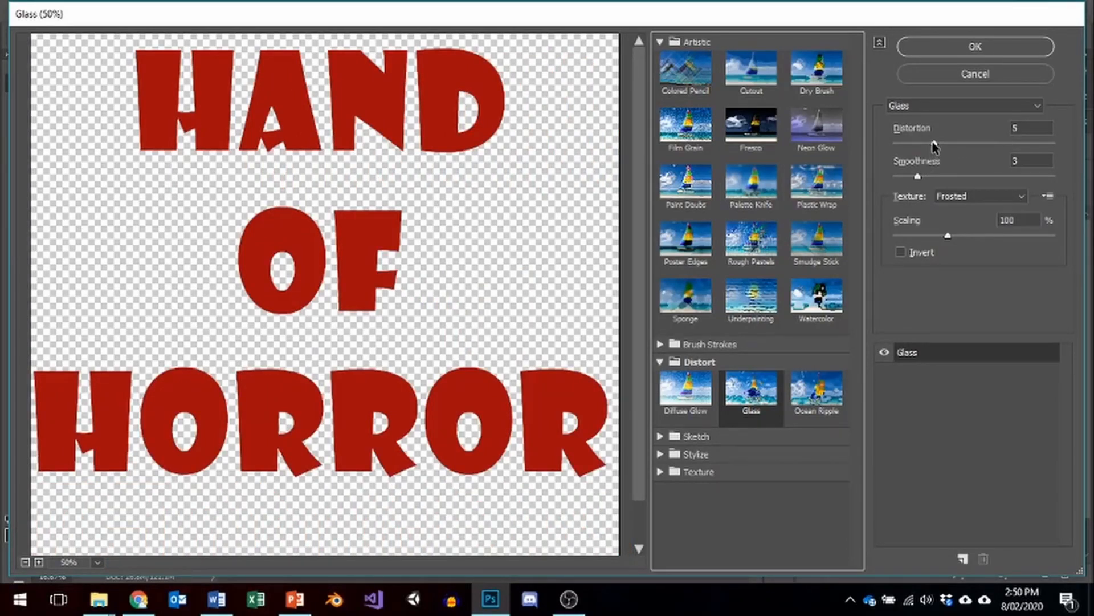
pyautogui.moveTo(934, 143); pyautogui.dragTo(992, 151)
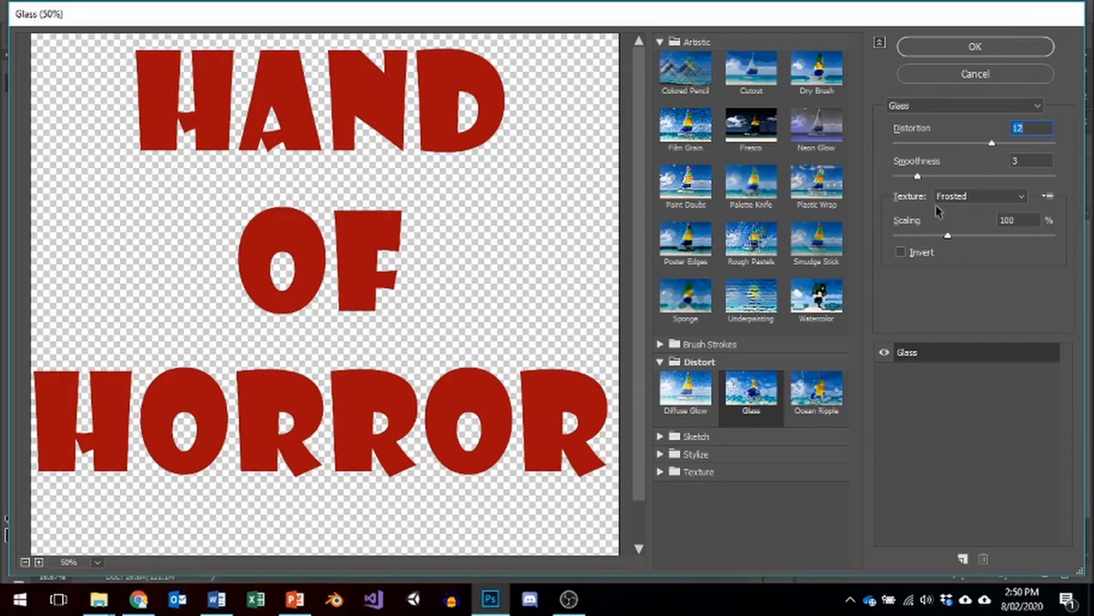
pyautogui.moveTo(919, 180); pyautogui.dragTo(926, 181)
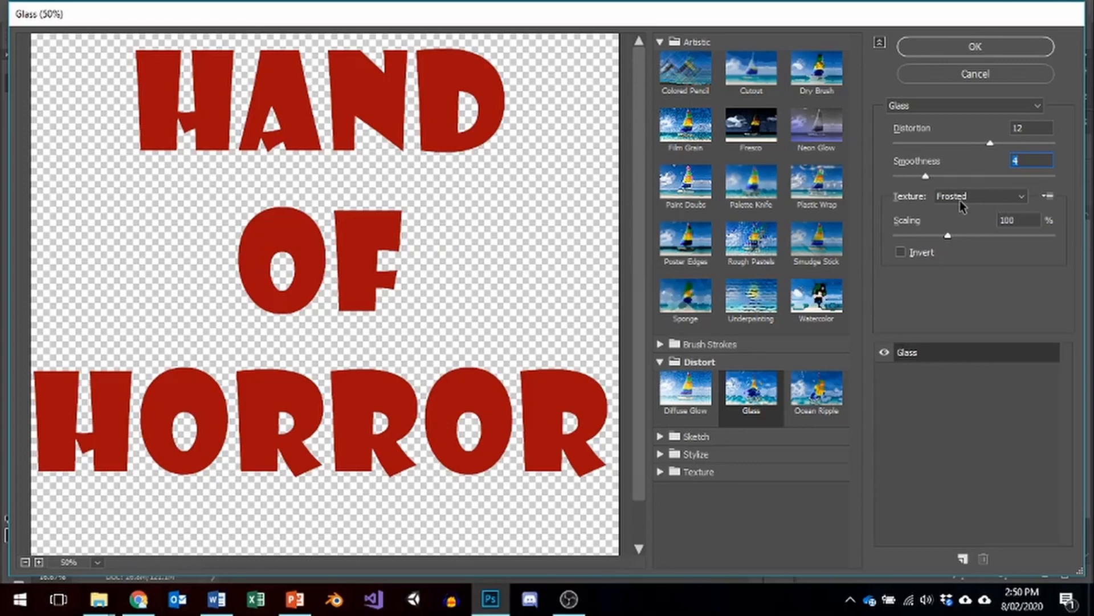
pyautogui.moveTo(944, 237); pyautogui.dragTo(912, 239)
pyautogui.moveTo(990, 143)
pyautogui.mouseDown()
pyautogui.moveTo(1063, 143)
pyautogui.moveTo(882, 144)
pyautogui.moveTo(1003, 148)
pyautogui.moveTo(991, 148)
pyautogui.mouseUp()
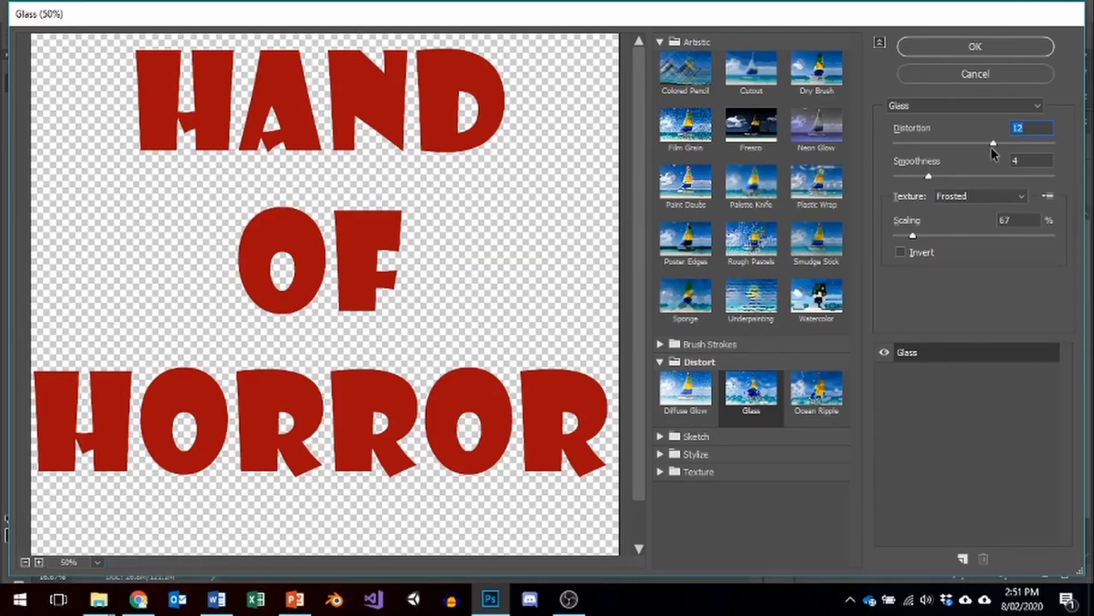
pyautogui.click(976, 48)
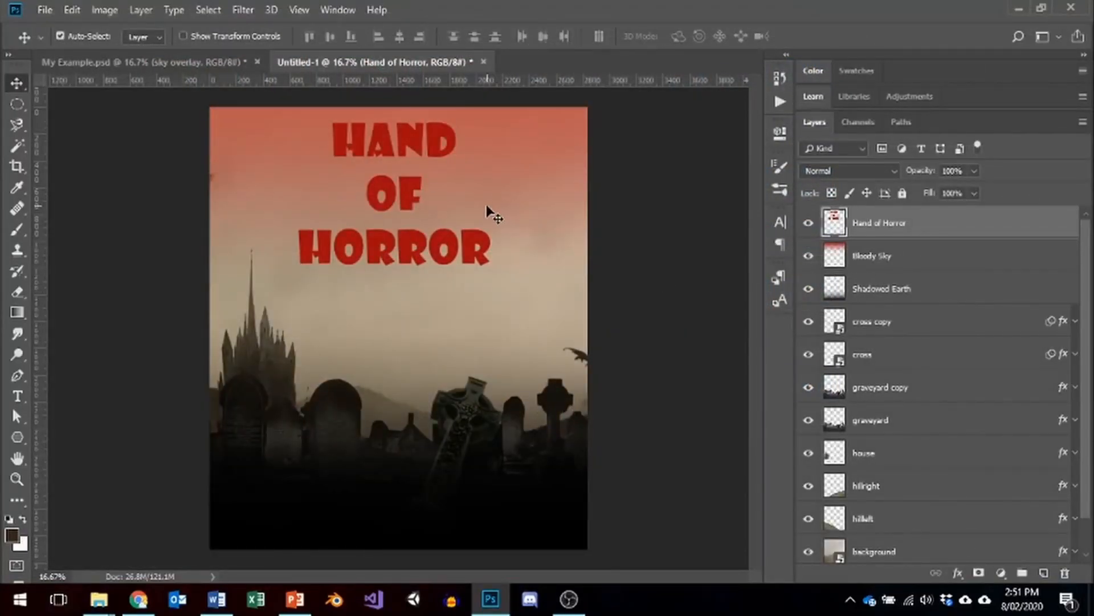
# Start Liquify on the title and pull a small drip down from the H of HAND with a size 43 Forward Warp brush.
pyautogui.click(242, 10)
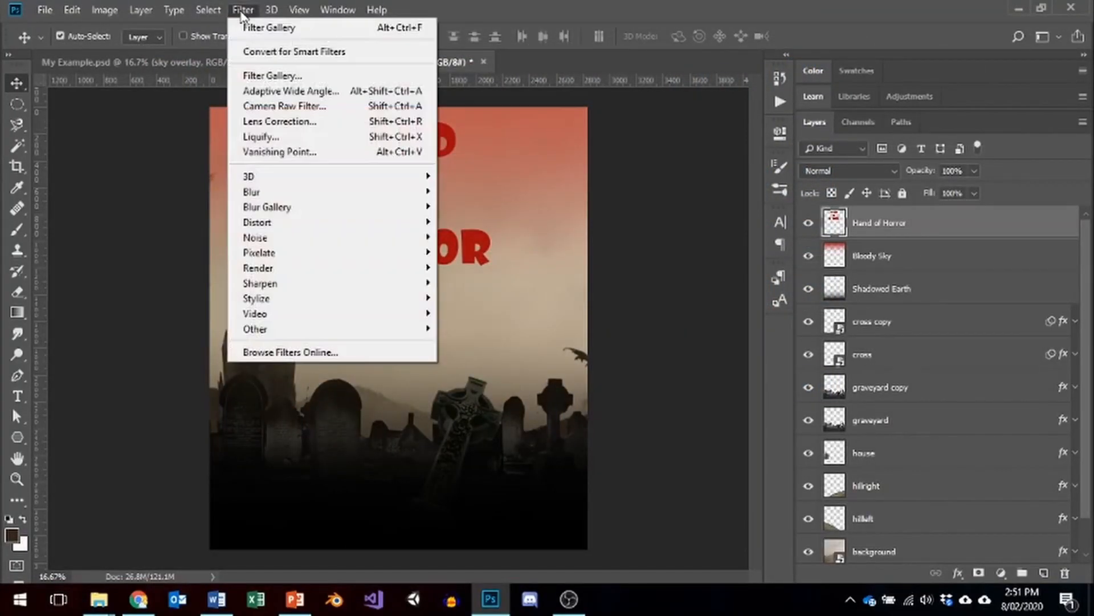
pyautogui.click(296, 137)
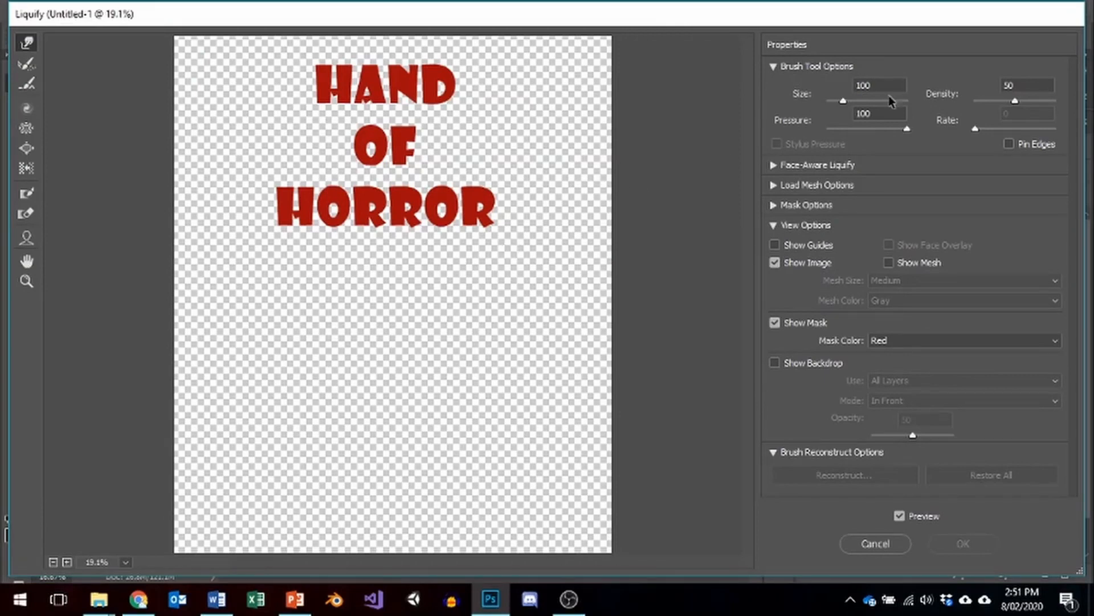
pyautogui.moveTo(849, 102); pyautogui.dragTo(842, 104)
pyautogui.click(321, 106)
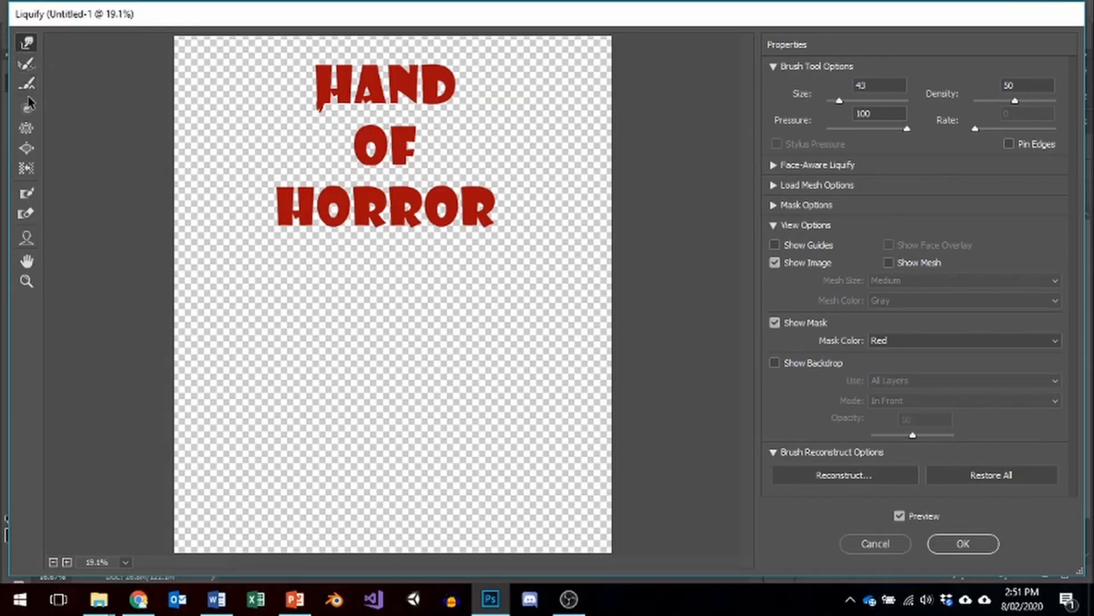
# Set the Forward Warp brush to size 100 and pull blood drips down from the letters of HAND and OF.
pyautogui.click(29, 147)
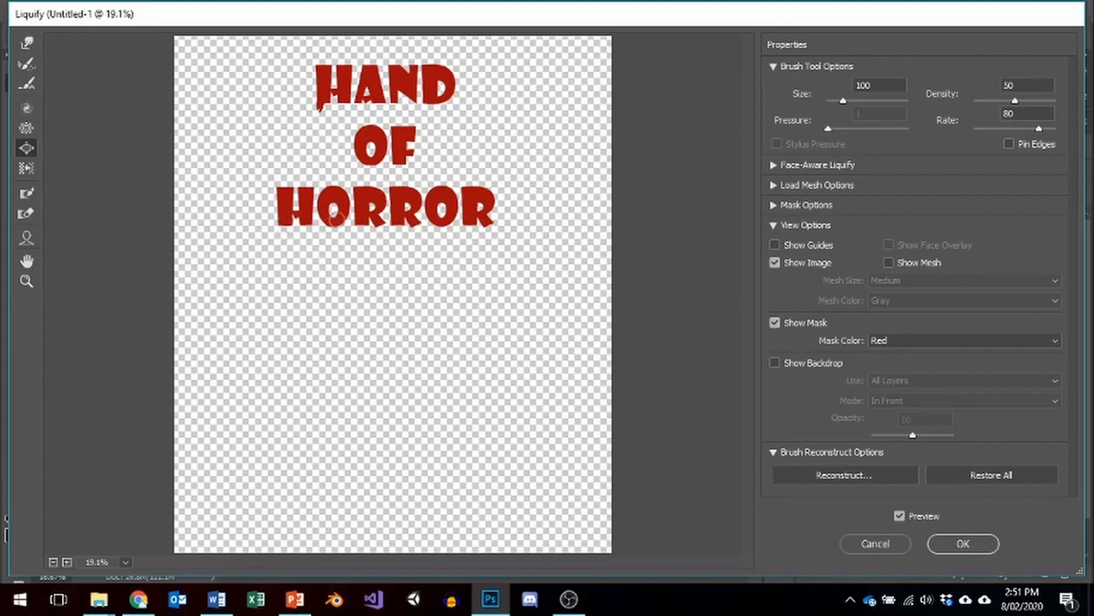
pyautogui.click(26, 42)
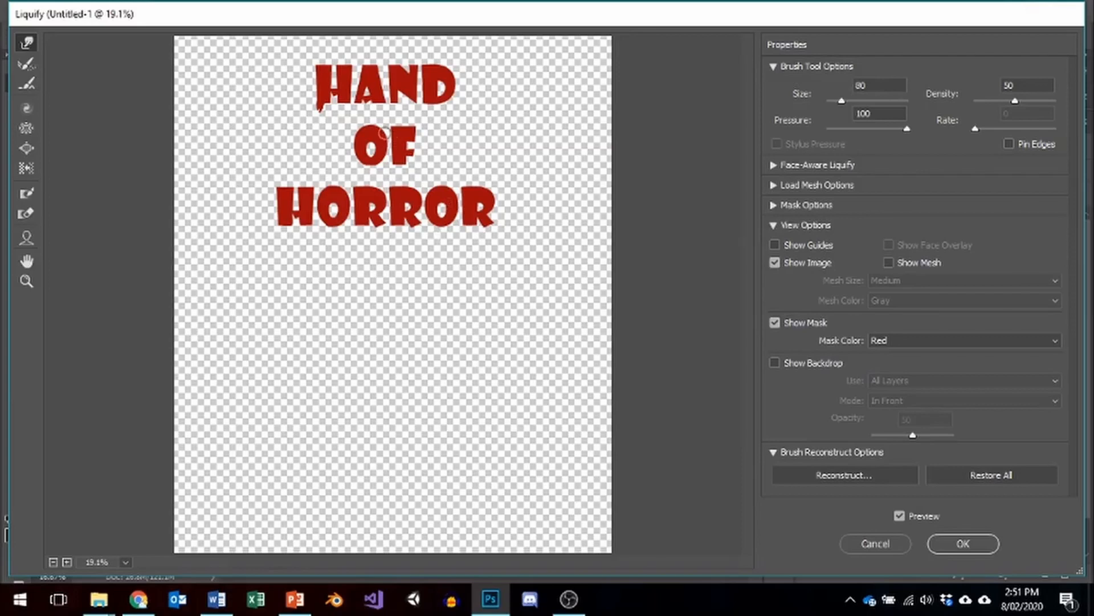
pyautogui.press(']')
pyautogui.press(']')
pyautogui.moveTo(322, 104)
pyautogui.mouseDown()
pyautogui.moveTo(357, 140)
pyautogui.moveTo(353, 105)
pyautogui.moveTo(339, 94)
pyautogui.moveTo(337, 123)
pyautogui.moveTo(355, 123)
pyautogui.moveTo(363, 138)
pyautogui.moveTo(352, 196)
pyautogui.moveTo(363, 165)
pyautogui.moveTo(364, 201)
pyautogui.mouseUp()
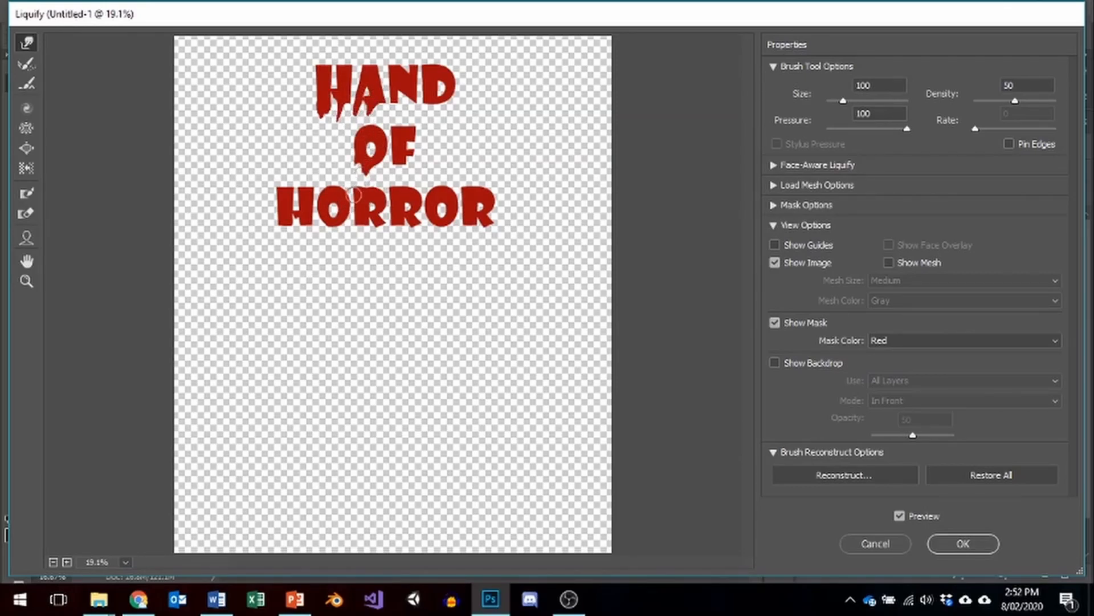
pyautogui.moveTo(428, 102)
pyautogui.mouseDown()
pyautogui.moveTo(426, 132)
pyautogui.moveTo(429, 104)
pyautogui.moveTo(422, 128)
pyautogui.moveTo(413, 99)
pyautogui.moveTo(397, 98)
pyautogui.moveTo(391, 125)
pyautogui.moveTo(416, 102)
pyautogui.moveTo(385, 179)
pyautogui.mouseUp()
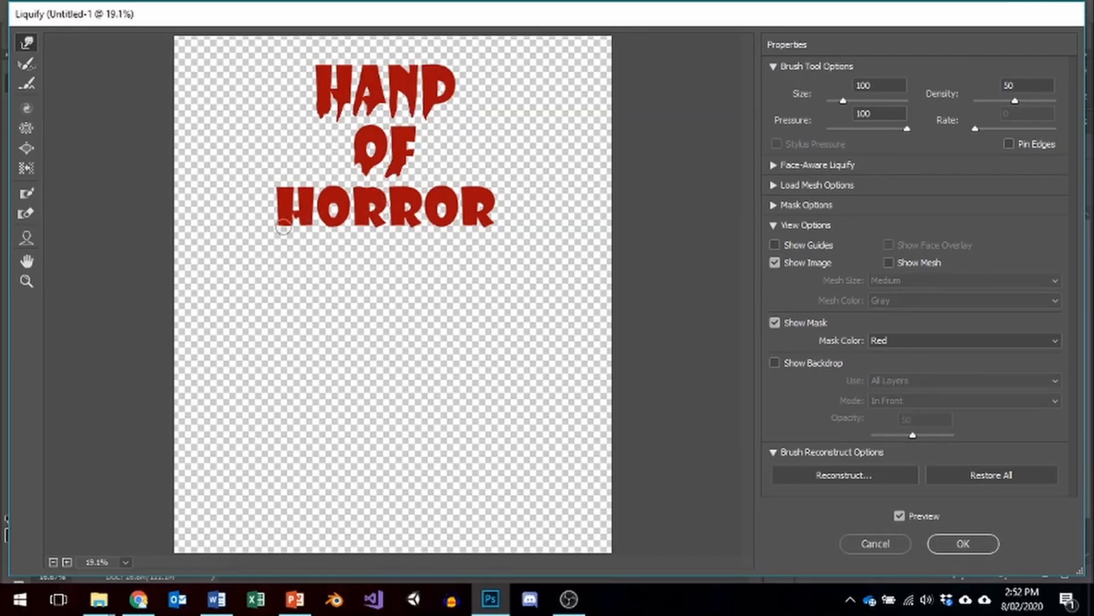
# Pull blood drips down from the first four letters of HORROR.
pyautogui.moveTo(279, 228)
pyautogui.mouseDown()
pyautogui.moveTo(264, 253)
pyautogui.moveTo(272, 261)
pyautogui.mouseUp()
pyautogui.moveTo(303, 224); pyautogui.dragTo(286, 267)
pyautogui.moveTo(326, 220); pyautogui.dragTo(315, 249)
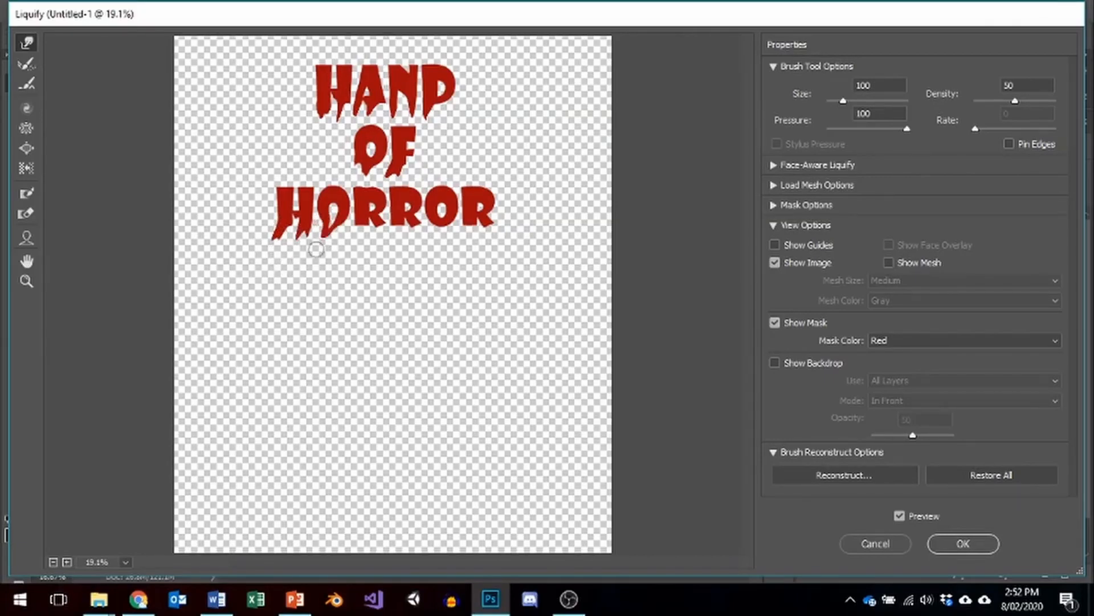
pyautogui.moveTo(359, 220)
pyautogui.mouseDown()
pyautogui.moveTo(355, 249)
pyautogui.moveTo(379, 221)
pyautogui.moveTo(378, 244)
pyautogui.moveTo(404, 226)
pyautogui.moveTo(391, 229)
pyautogui.moveTo(391, 247)
pyautogui.moveTo(409, 226)
pyautogui.moveTo(406, 249)
pyautogui.mouseUp()
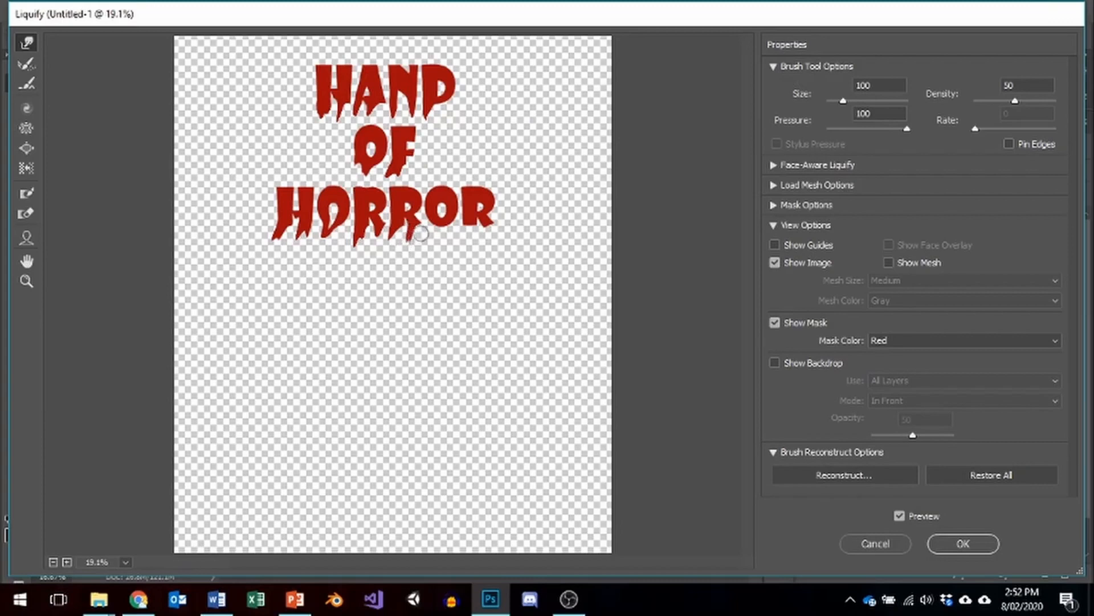
# Enlarge the Forward Warp brush to 700 and warp the last letters of HORROR slightly downward.
pyautogui.press(']')
pyautogui.press(']')
pyautogui.press(']')
pyautogui.press(']')
pyautogui.press(']')
pyautogui.press(']')
pyautogui.press(']')
pyautogui.press(']')
pyautogui.press(']')
pyautogui.press(']')
pyautogui.press(']')
pyautogui.press(']')
pyautogui.press(']')
pyautogui.press(']')
pyautogui.press(']')
pyautogui.press(']')
pyautogui.press(']')
pyautogui.press(']')
pyautogui.press(']')
pyautogui.press(']')
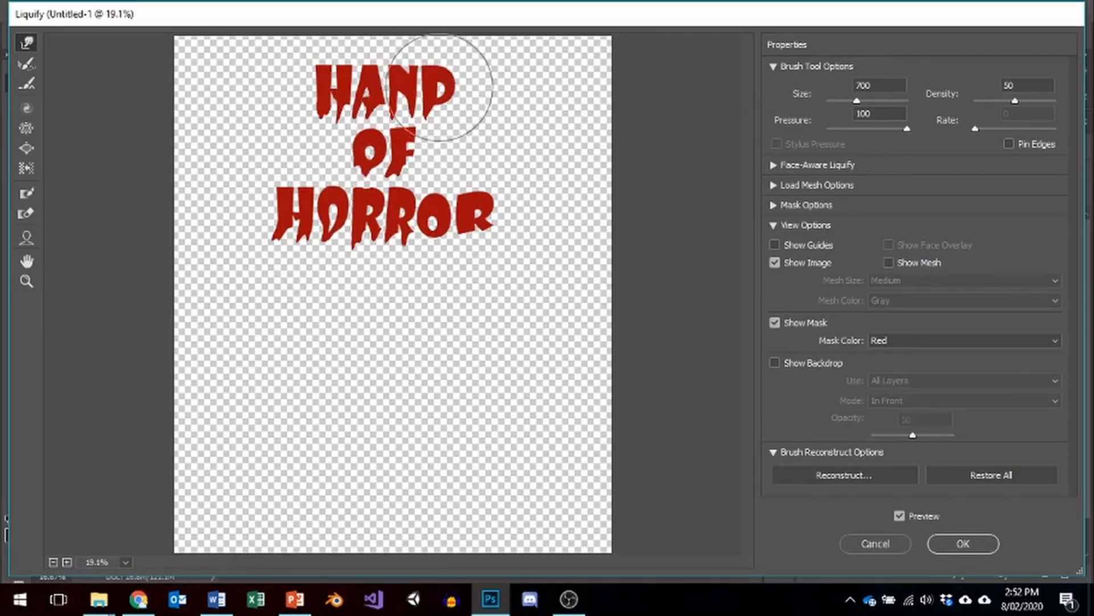
# Reduce the brush to 80, pull drips down from the last letters of HORROR and apply the Liquify distortion.
pyautogui.press('[')
pyautogui.press('[')
pyautogui.press('[')
pyautogui.press('[')
pyautogui.press('[')
pyautogui.press('[')
pyautogui.press('[')
pyautogui.press('[')
pyautogui.press('[')
pyautogui.press('[')
pyautogui.press('[')
pyautogui.press('[')
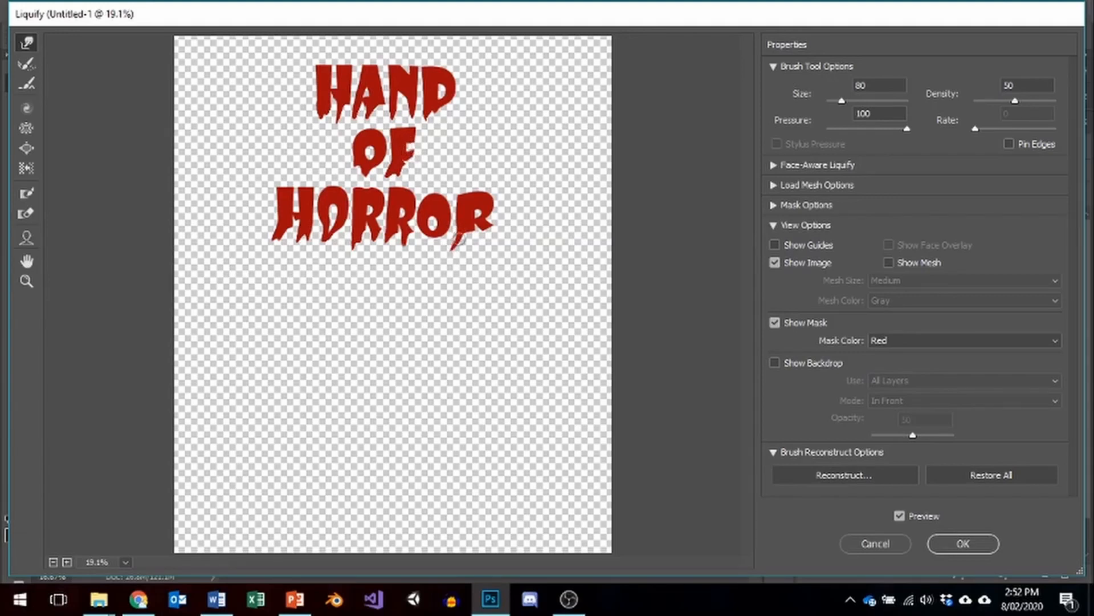
pyautogui.moveTo(459, 229); pyautogui.dragTo(439, 261)
pyautogui.moveTo(472, 225)
pyautogui.mouseDown()
pyautogui.moveTo(462, 255)
pyautogui.moveTo(484, 242)
pyautogui.mouseUp()
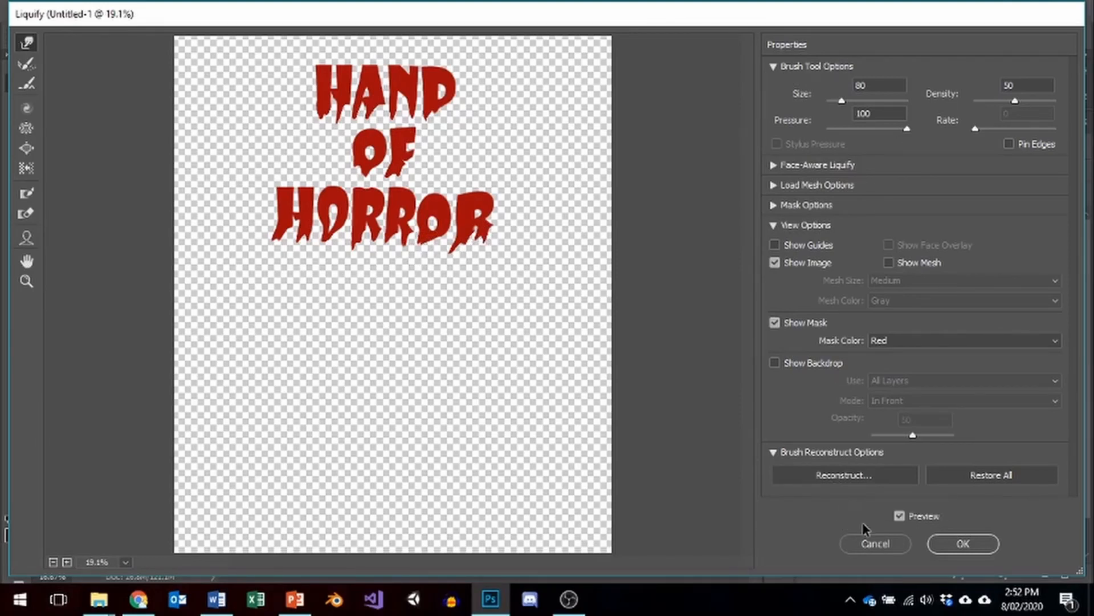
pyautogui.click(963, 543)
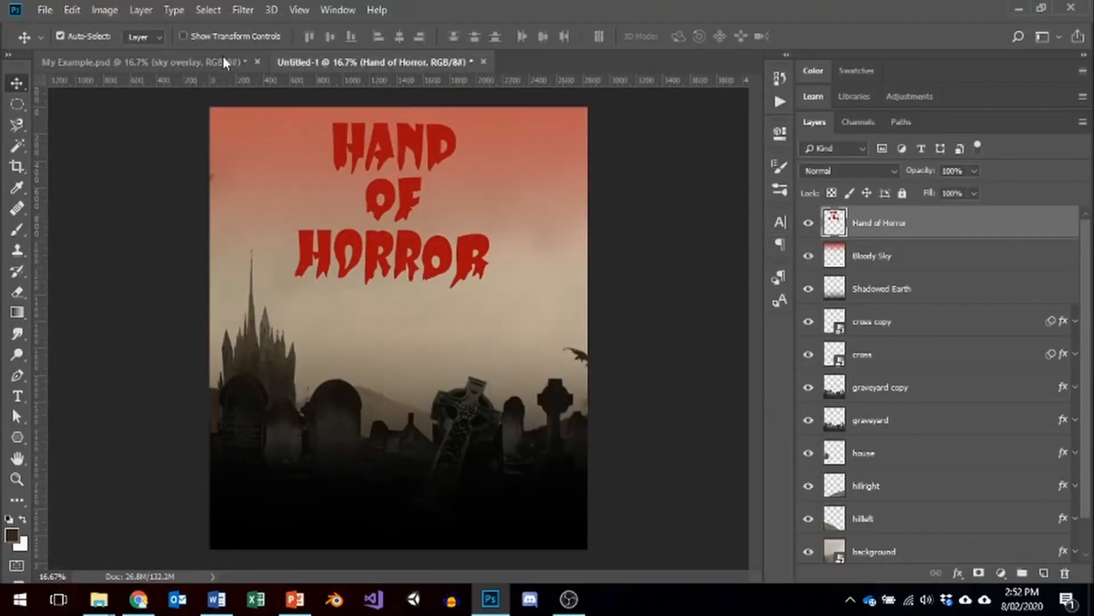
# Duplicate the Hand of Horror layer as "Hand of Horror copy".
pyautogui.rightClick(836, 227)
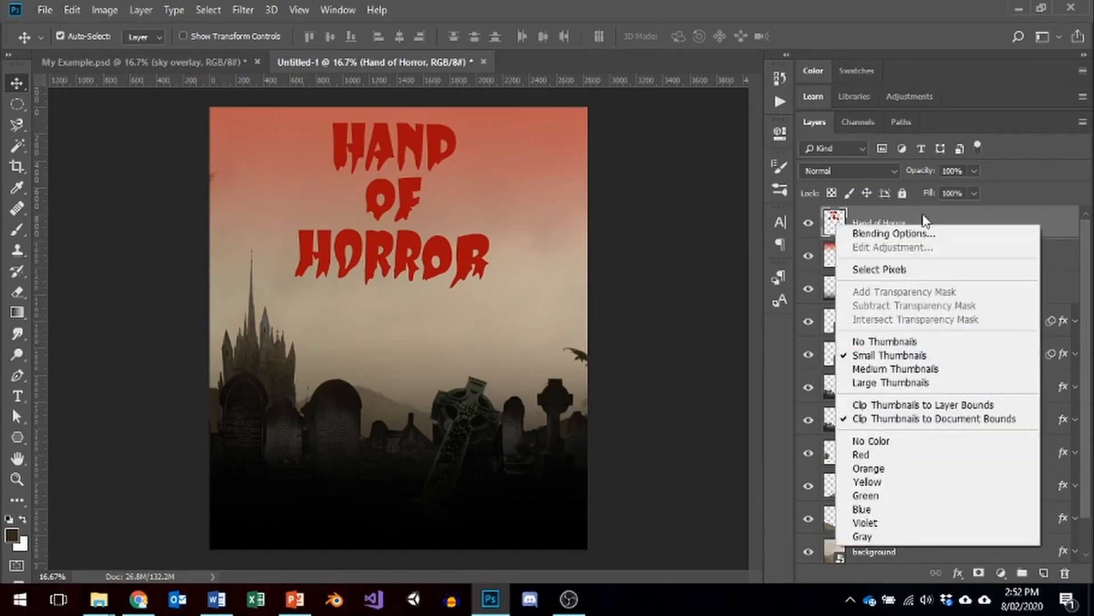
pyautogui.rightClick(924, 221)
pyautogui.click(790, 86)
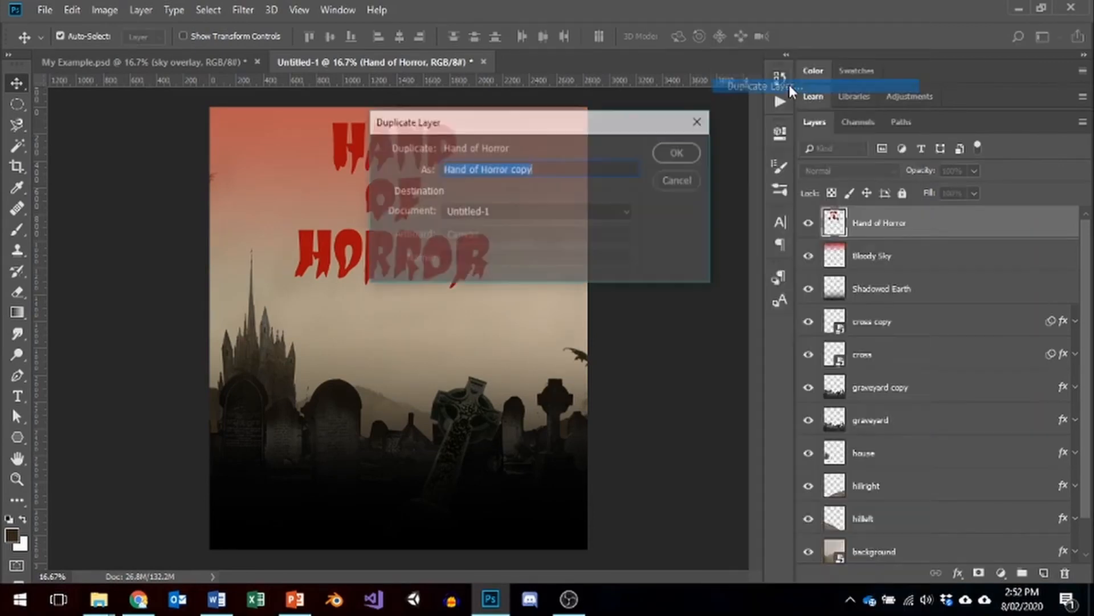
pyautogui.click(679, 153)
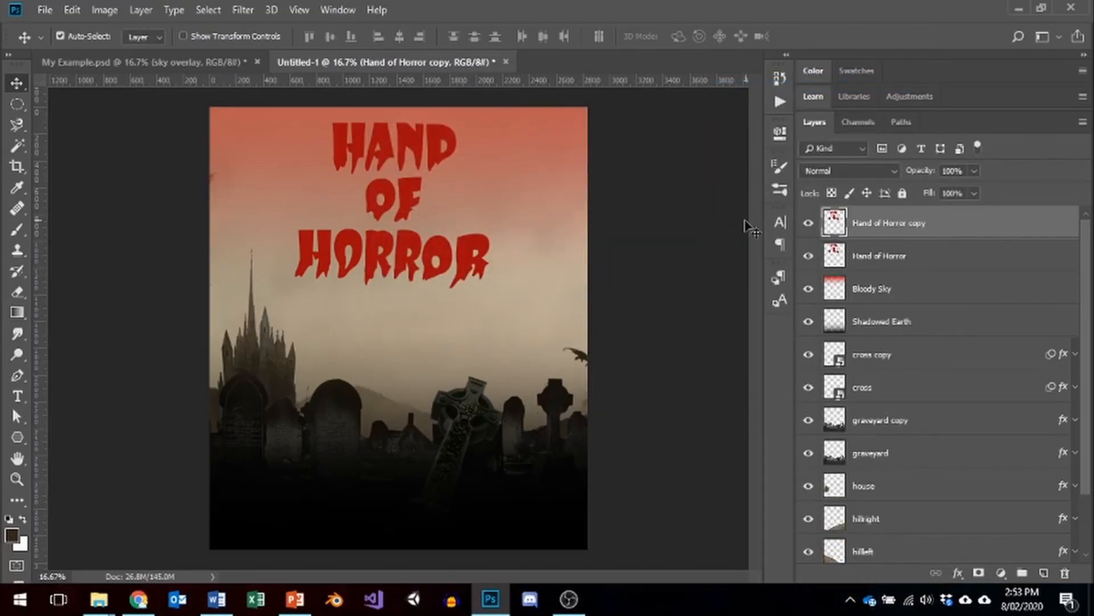
pyautogui.click(243, 10)
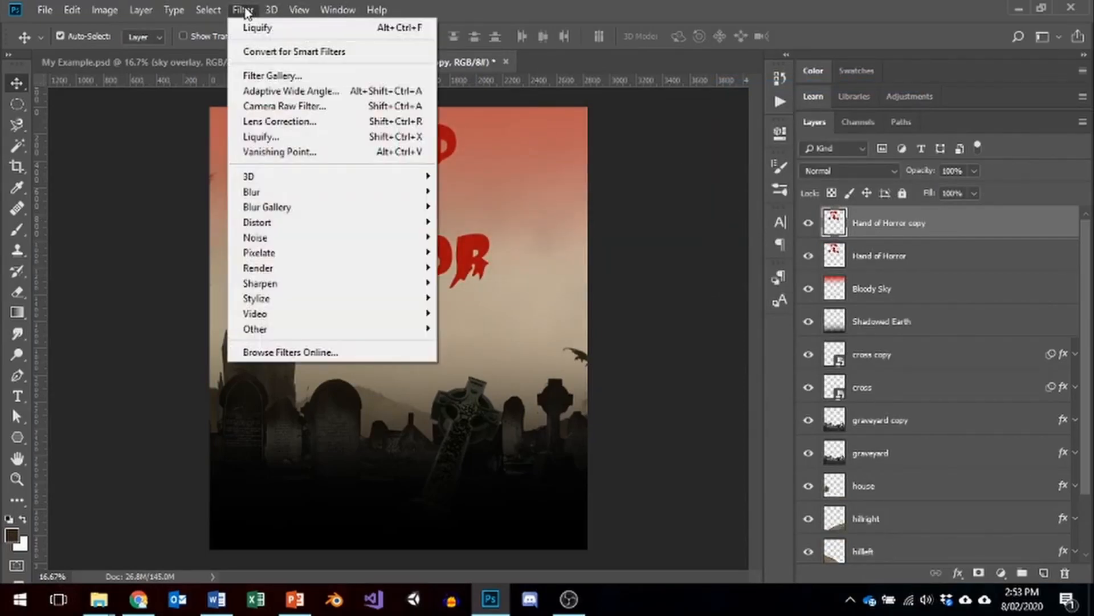
pyautogui.moveTo(287, 202)
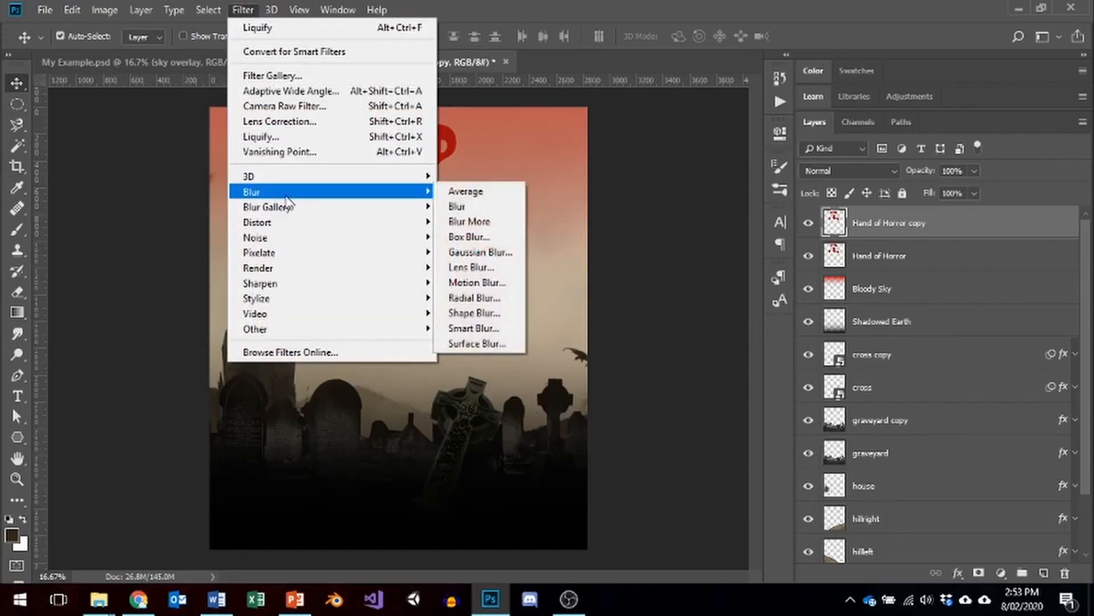
pyautogui.click(476, 282)
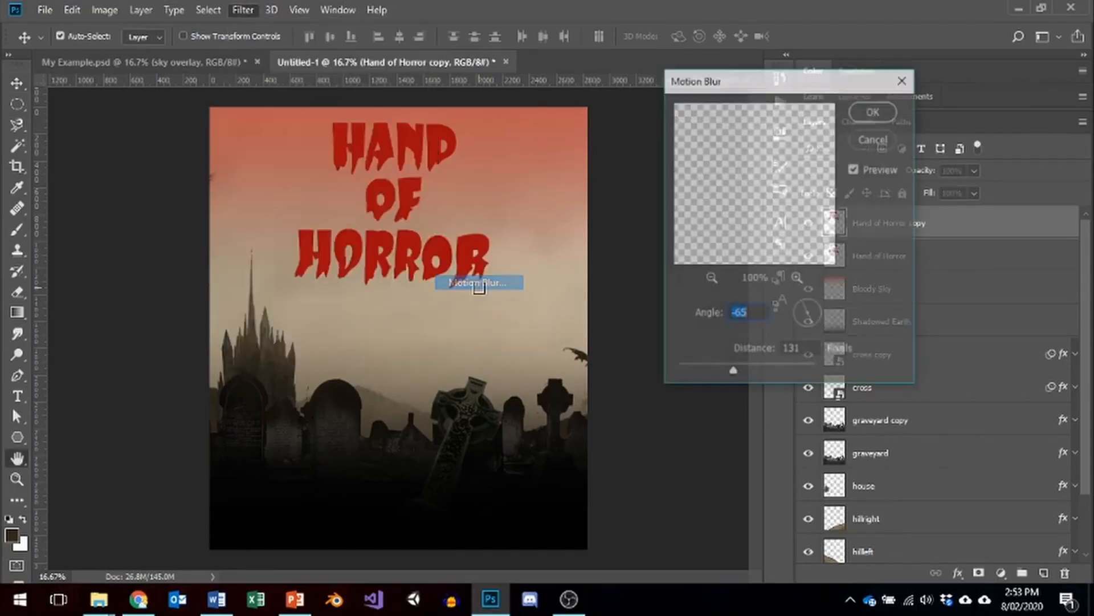
pyautogui.moveTo(810, 305); pyautogui.dragTo(782, 329)
pyautogui.moveTo(734, 372); pyautogui.dragTo(709, 377)
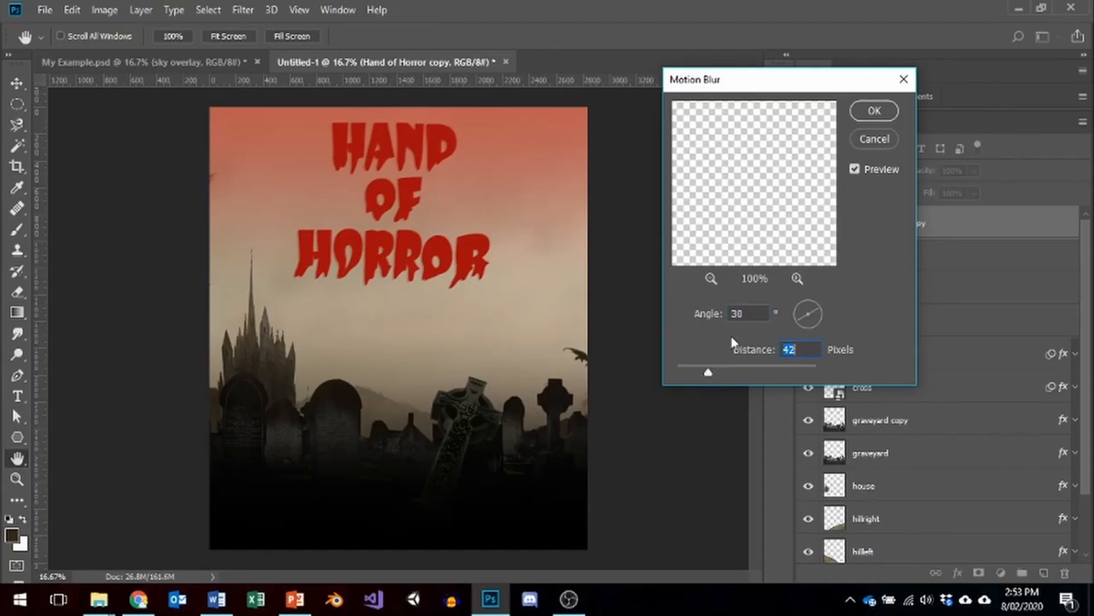
pyautogui.click(875, 140)
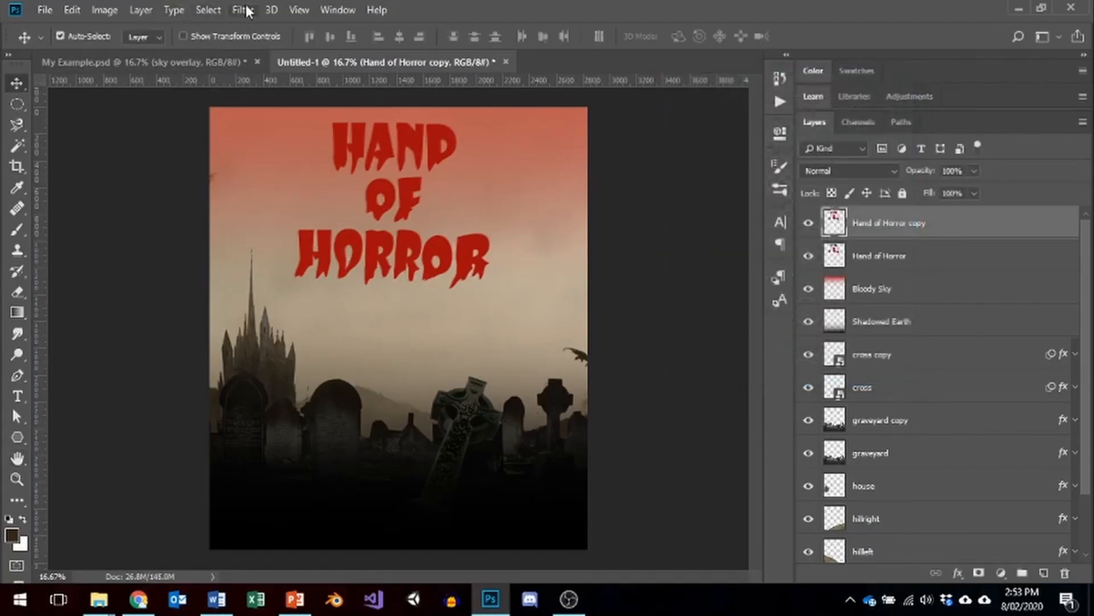
pyautogui.click(243, 10)
pyautogui.moveTo(254, 8)
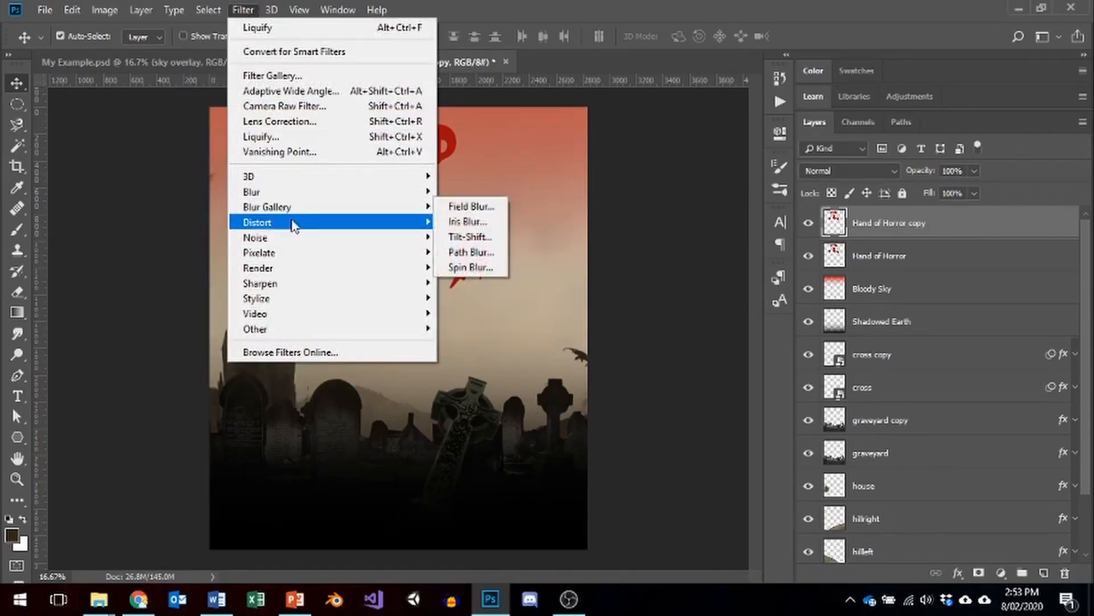
pyautogui.moveTo(294, 222)
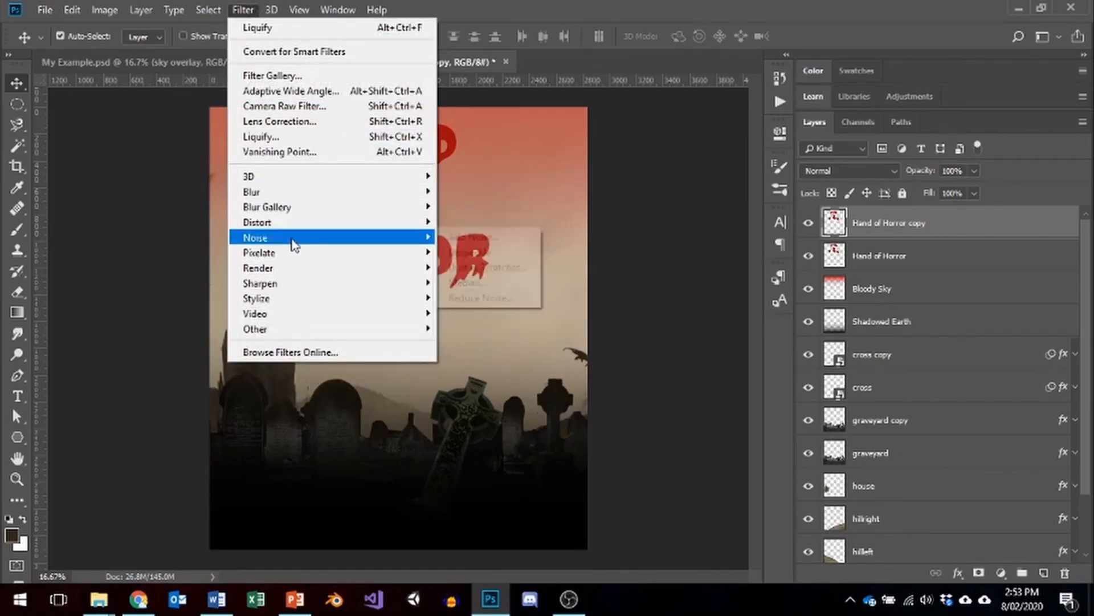
pyautogui.moveTo(294, 244)
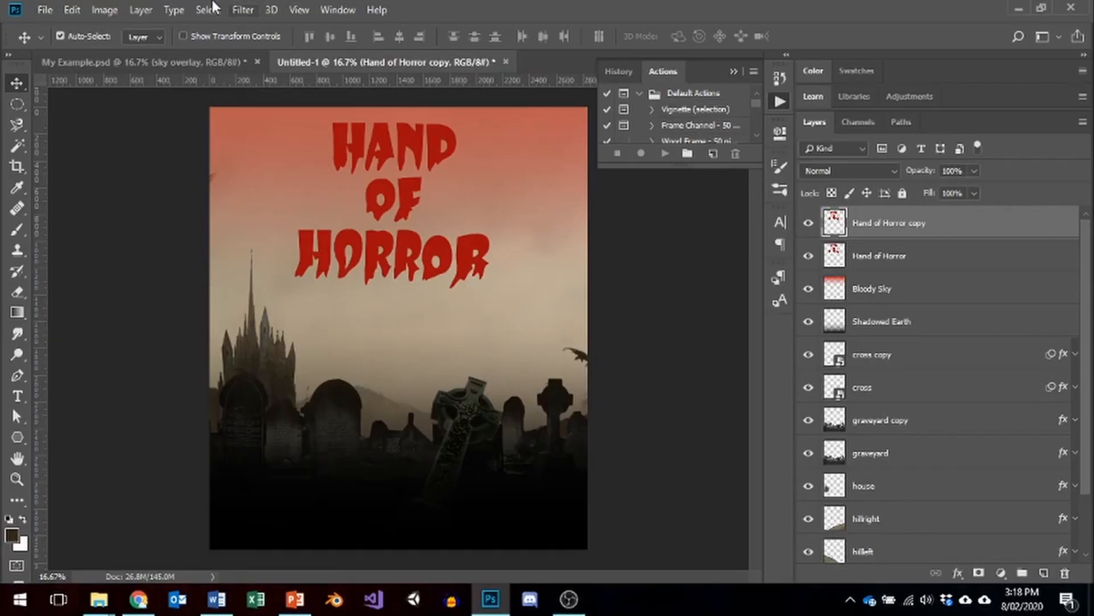
# Distort the Hand of Horror copy layer, pulling its upper corners outward to the poster's top edge, about 179% wide.
pyautogui.click(104, 10)
pyautogui.moveTo(72, 9)
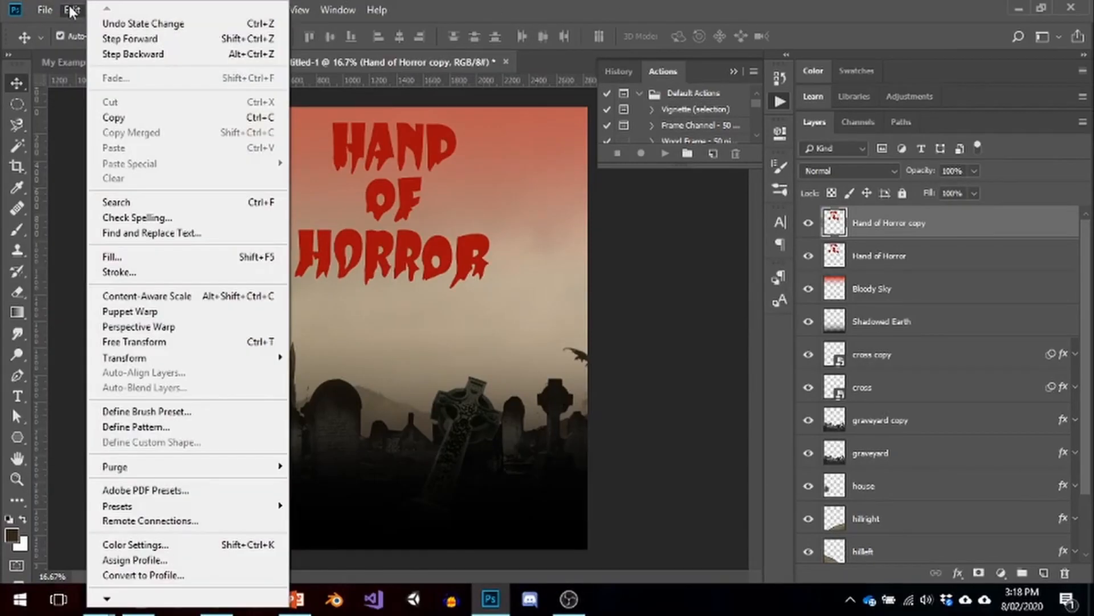
pyautogui.moveTo(151, 367)
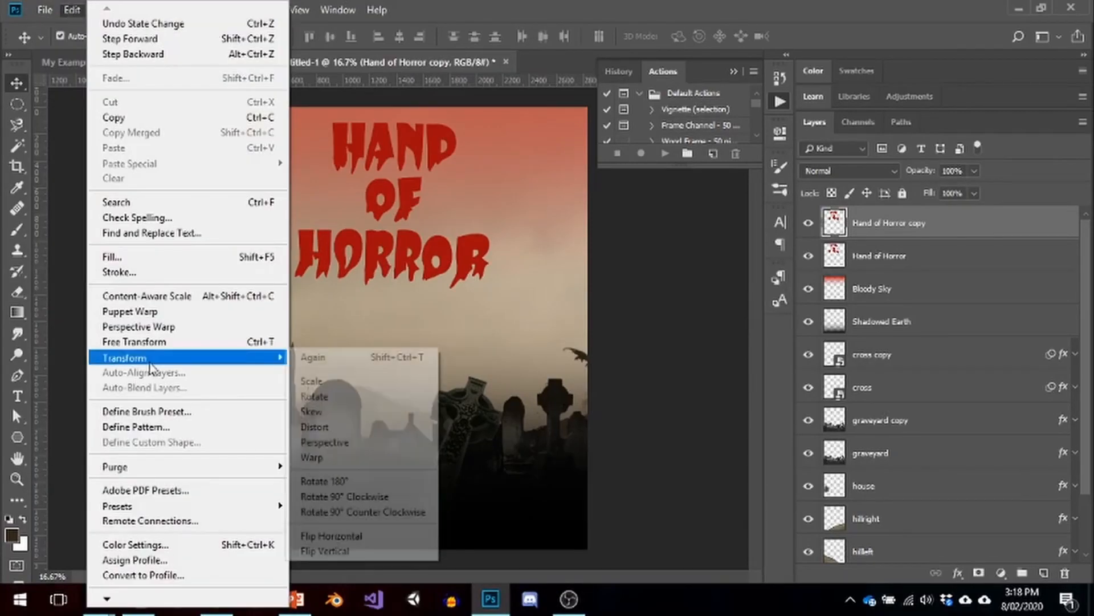
pyautogui.click(316, 426)
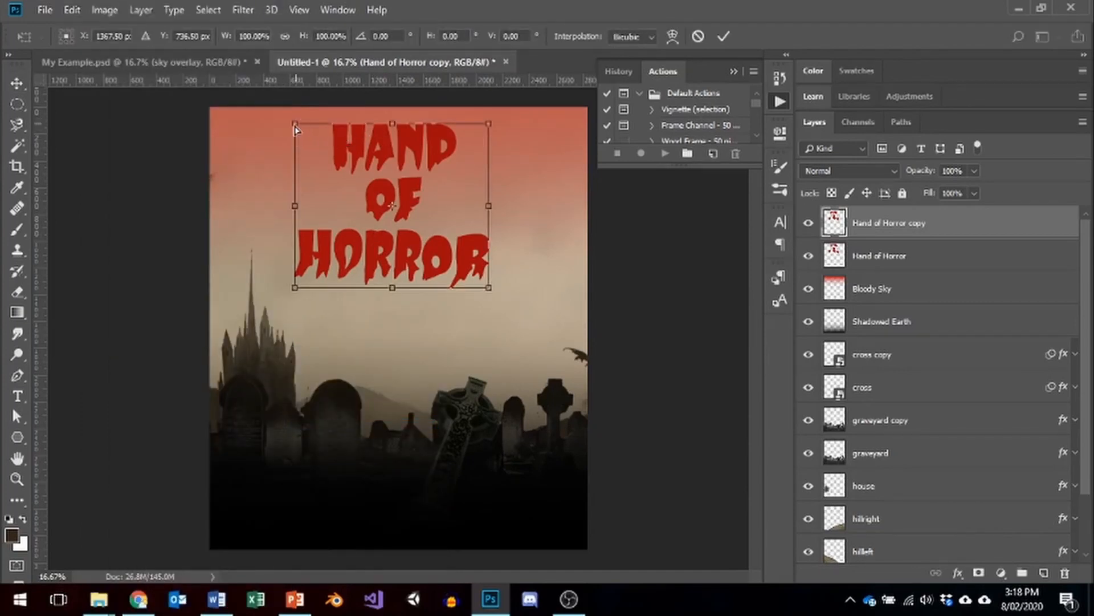
pyautogui.moveTo(294, 130); pyautogui.dragTo(215, 107)
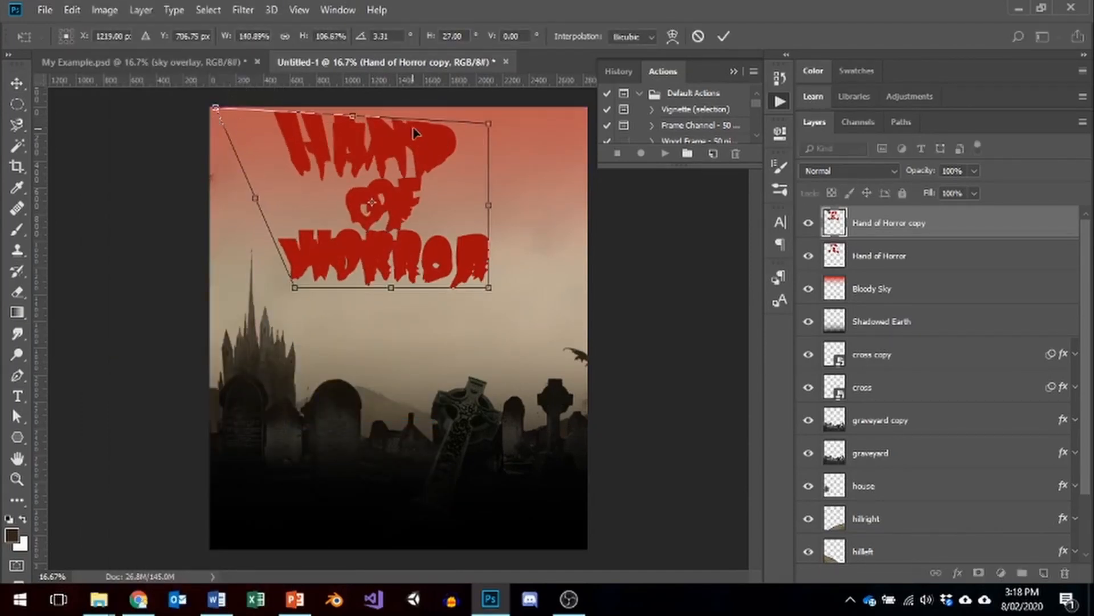
pyautogui.moveTo(560, 119); pyautogui.dragTo(575, 108)
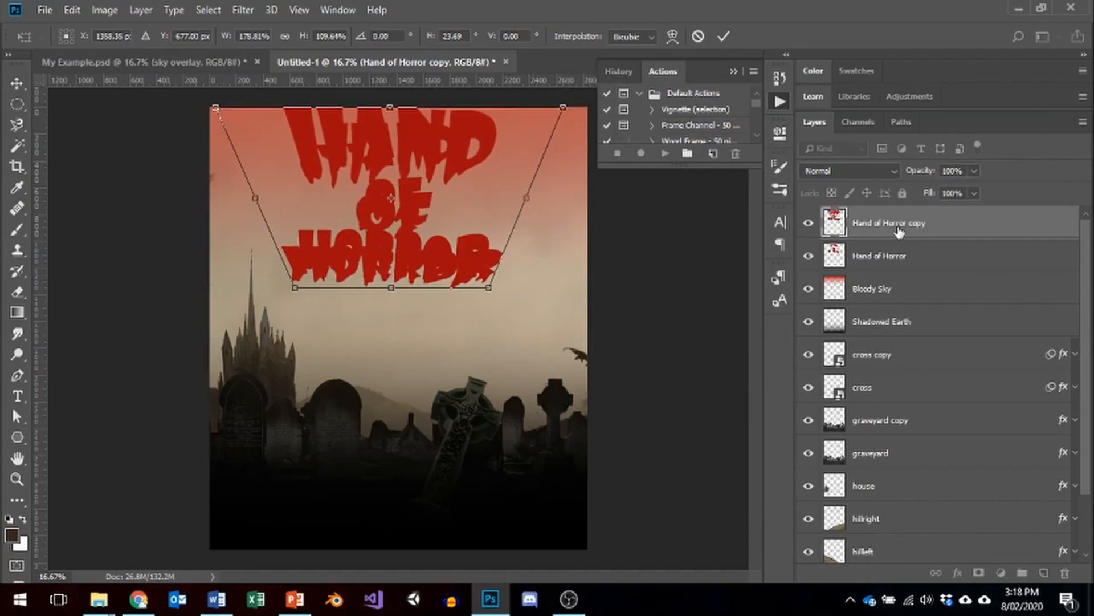
pyautogui.press('Return')
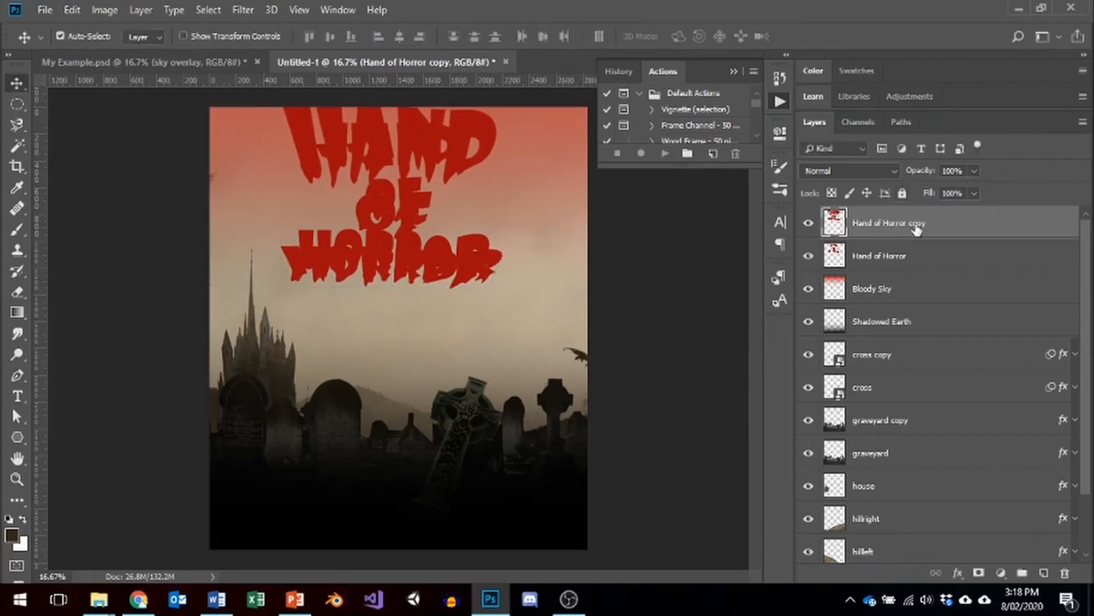
# Delete the Hand of Horror copy layer.
pyautogui.rightClick(915, 225)
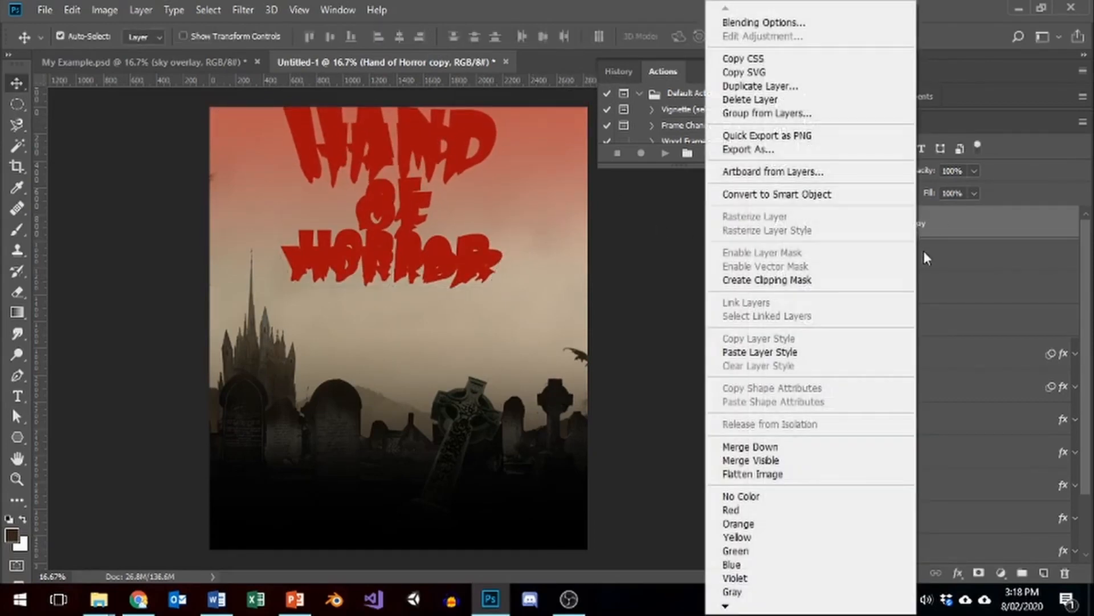
pyautogui.click(762, 99)
pyautogui.click(472, 229)
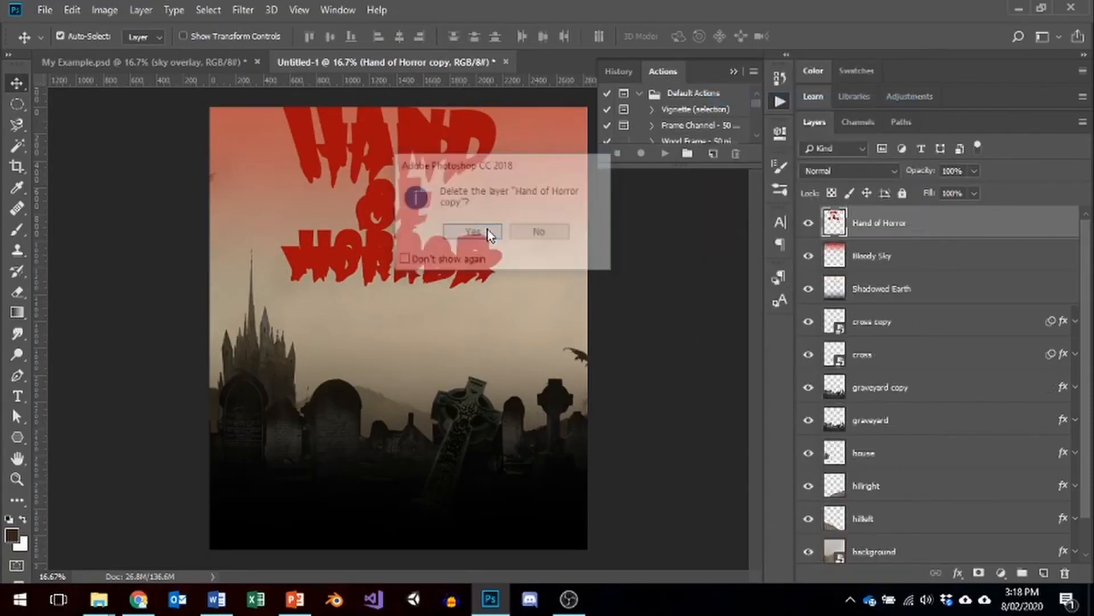
# Distort the Hand of Horror layer by spreading its upper corners beyond the poster's sides, about 226% wide, and apply it.
pyautogui.click(78, 6)
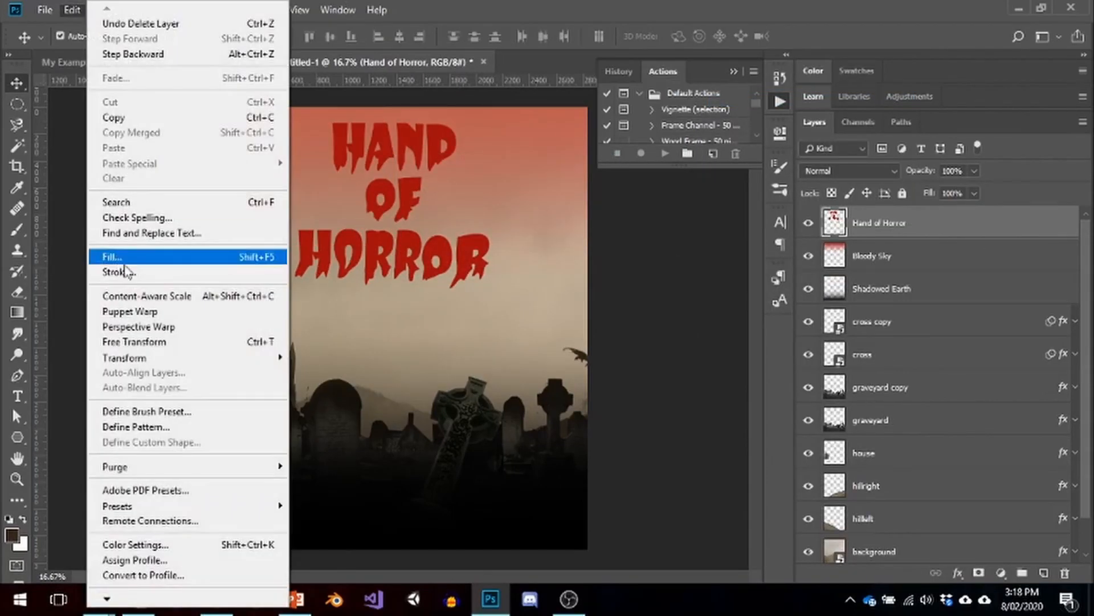
pyautogui.moveTo(176, 359)
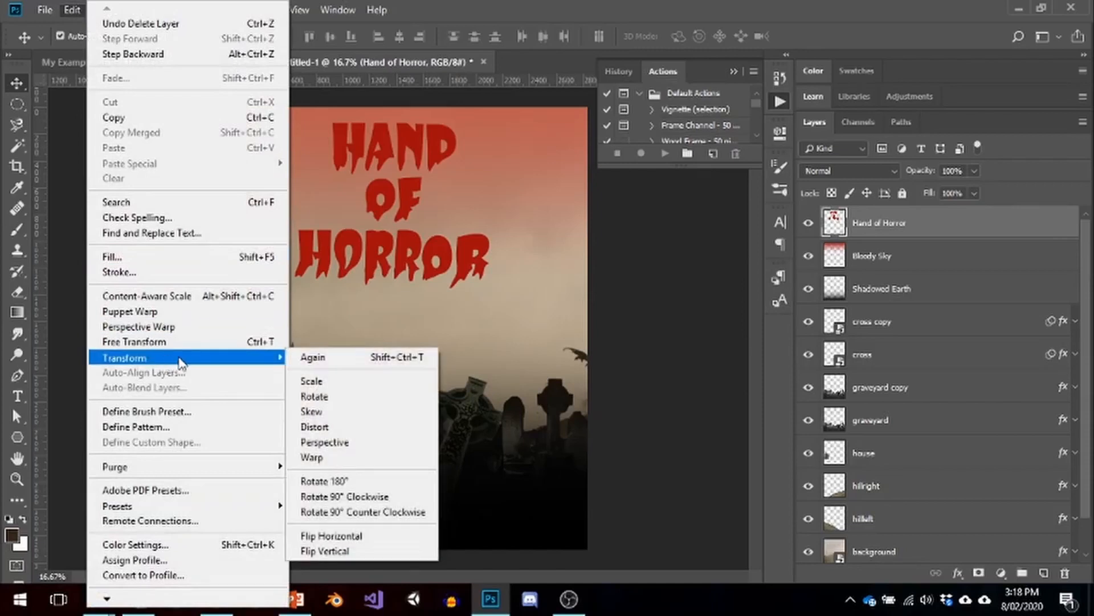
pyautogui.click(336, 427)
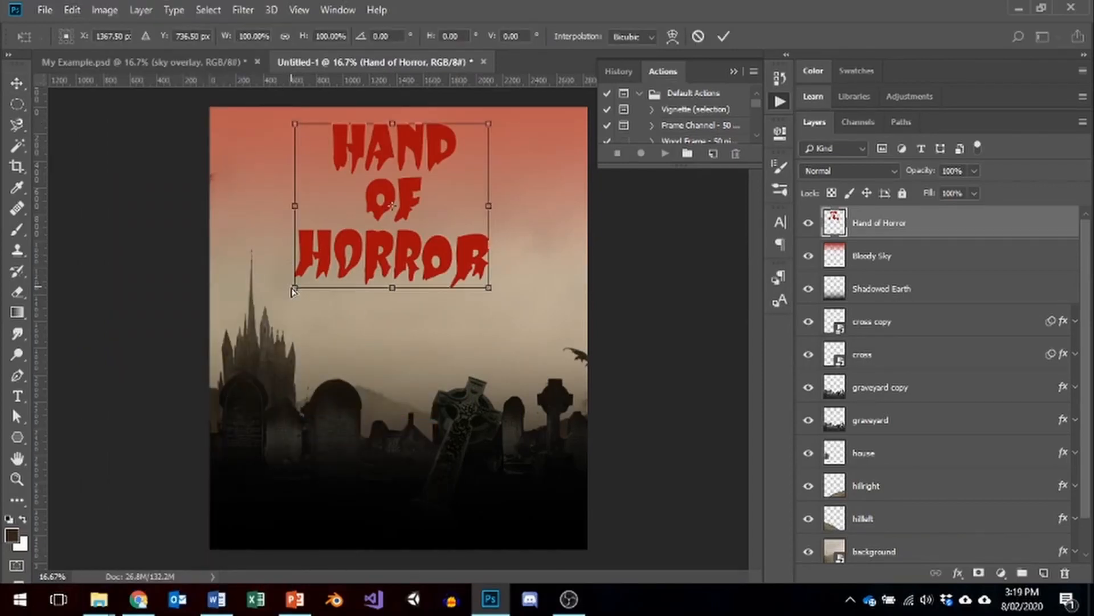
pyautogui.moveTo(295, 288)
pyautogui.mouseDown()
pyautogui.moveTo(176, 313)
pyautogui.moveTo(285, 318)
pyautogui.moveTo(297, 292)
pyautogui.mouseUp()
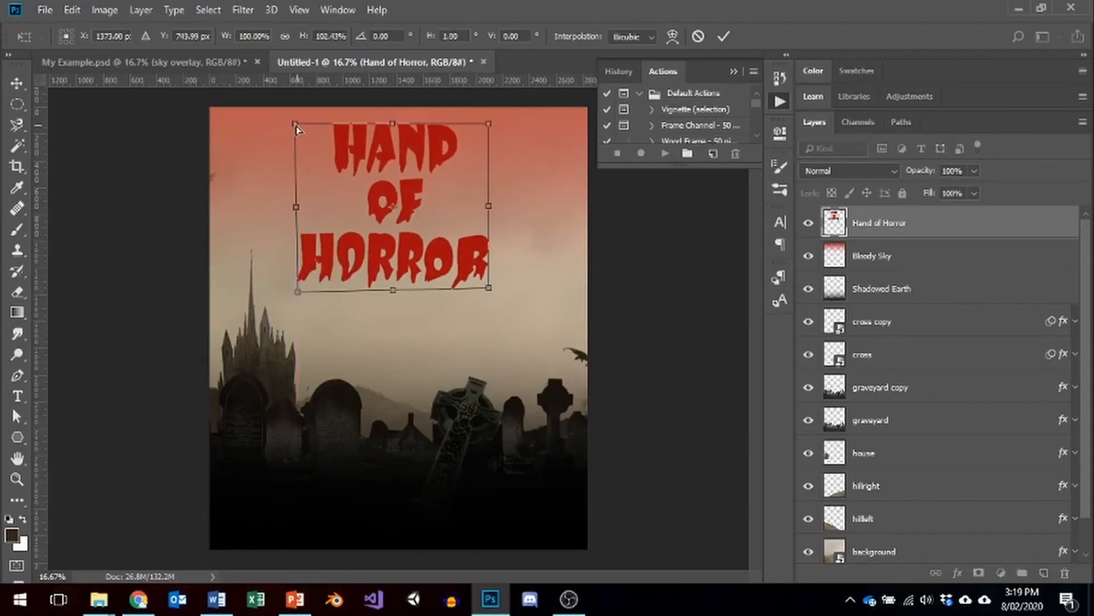
pyautogui.moveTo(296, 125); pyautogui.dragTo(196, 118)
pyautogui.moveTo(489, 124); pyautogui.dragTo(631, 124)
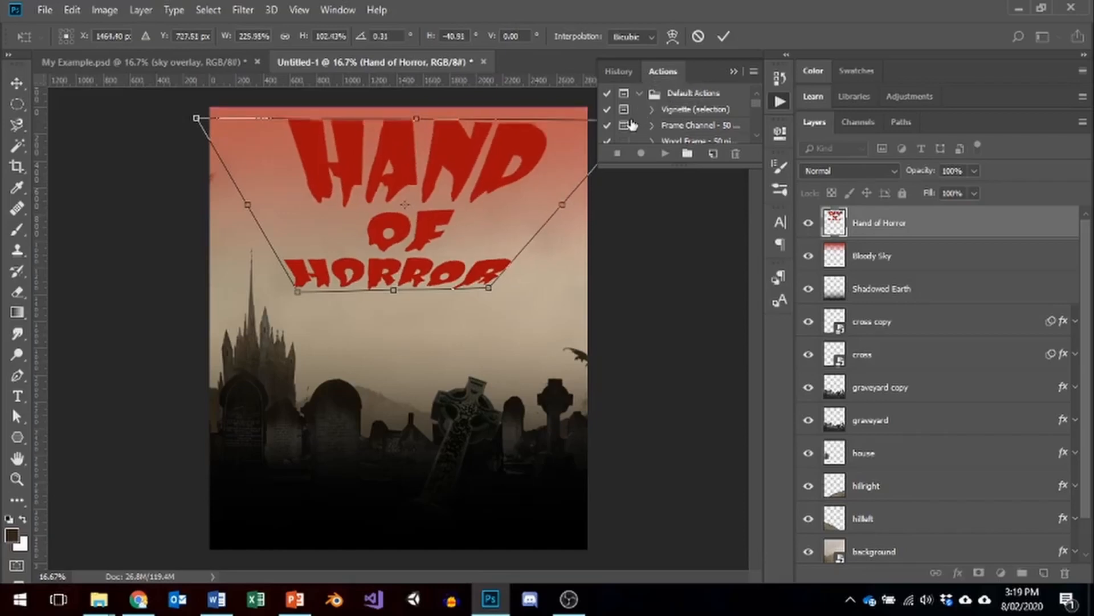
pyautogui.click(721, 36)
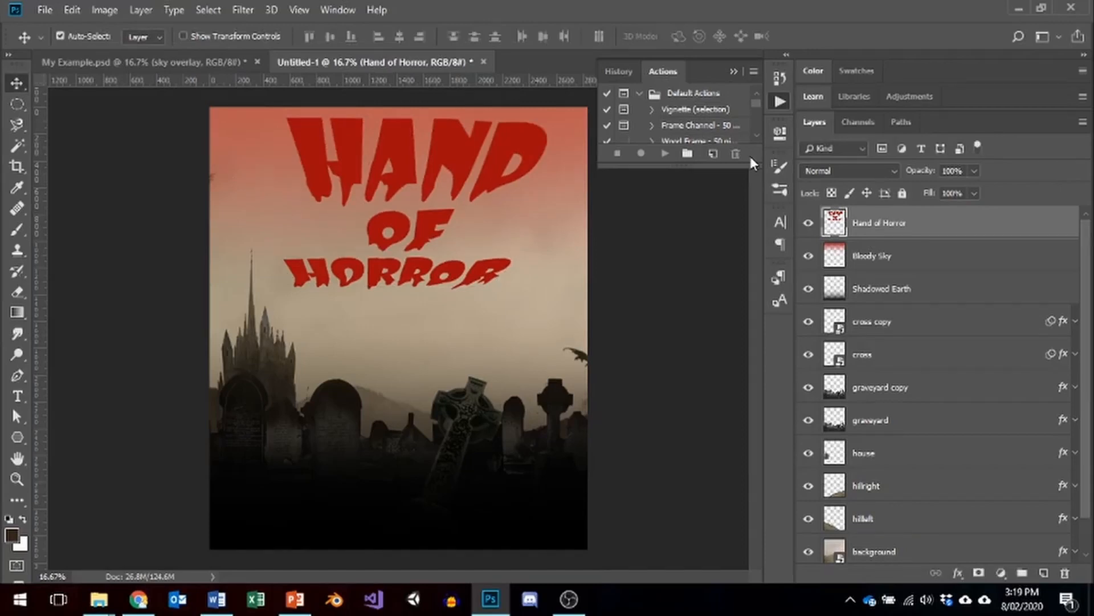
# Distort the title again to about 135% width, stretching HAND across nearly the whole poster, shift it slightly up and apply it.
pyautogui.click(73, 9)
pyautogui.moveTo(155, 359)
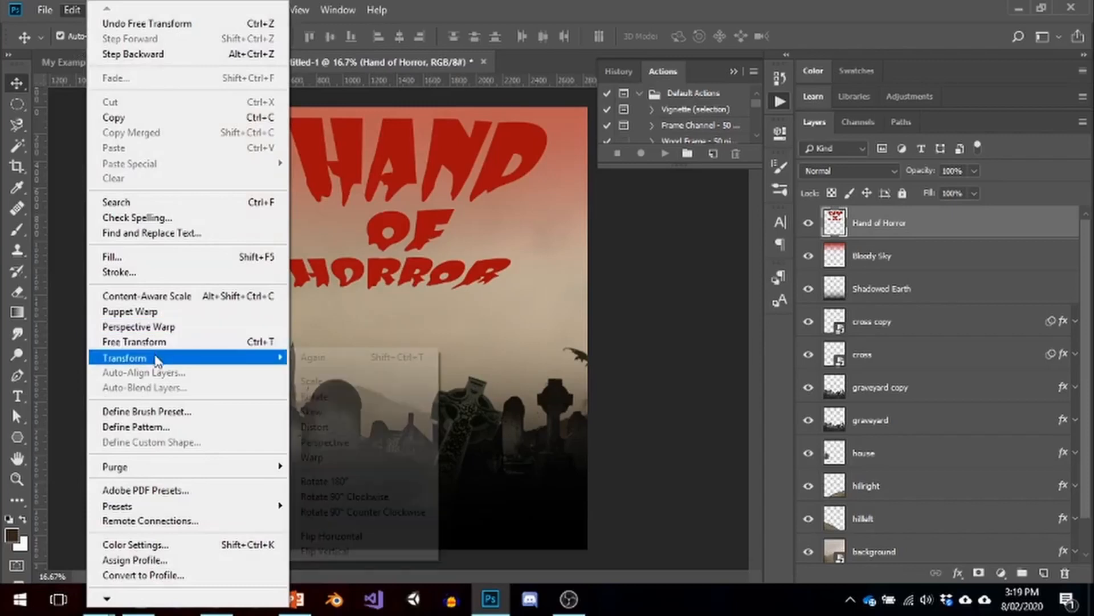
pyautogui.click(329, 426)
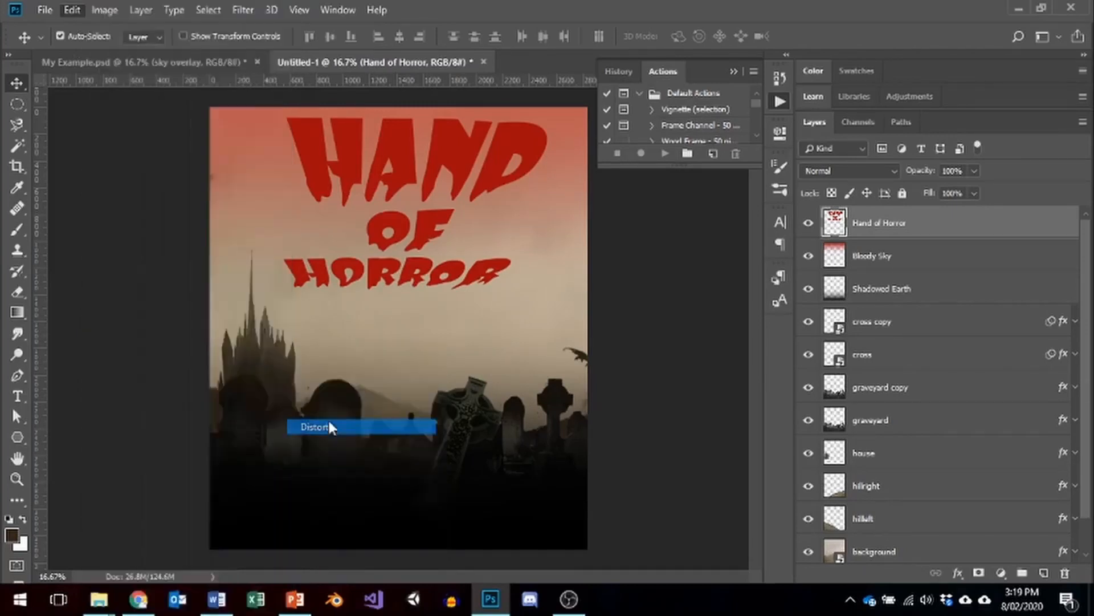
pyautogui.moveTo(284, 118); pyautogui.dragTo(210, 117)
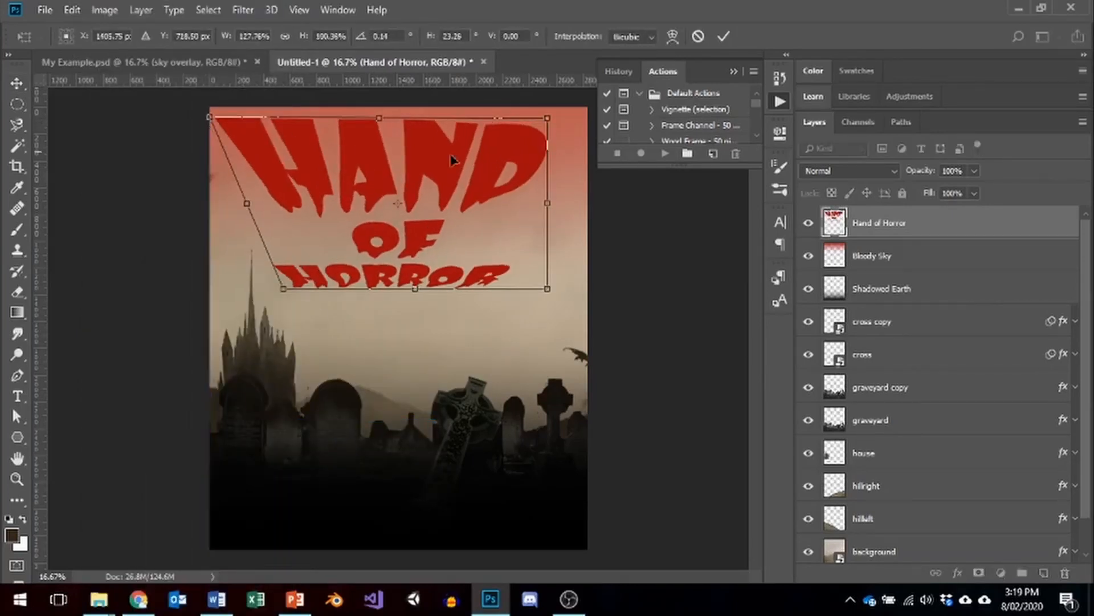
pyautogui.moveTo(547, 118)
pyautogui.mouseDown()
pyautogui.moveTo(575, 113)
pyautogui.moveTo(568, 116)
pyautogui.mouseUp()
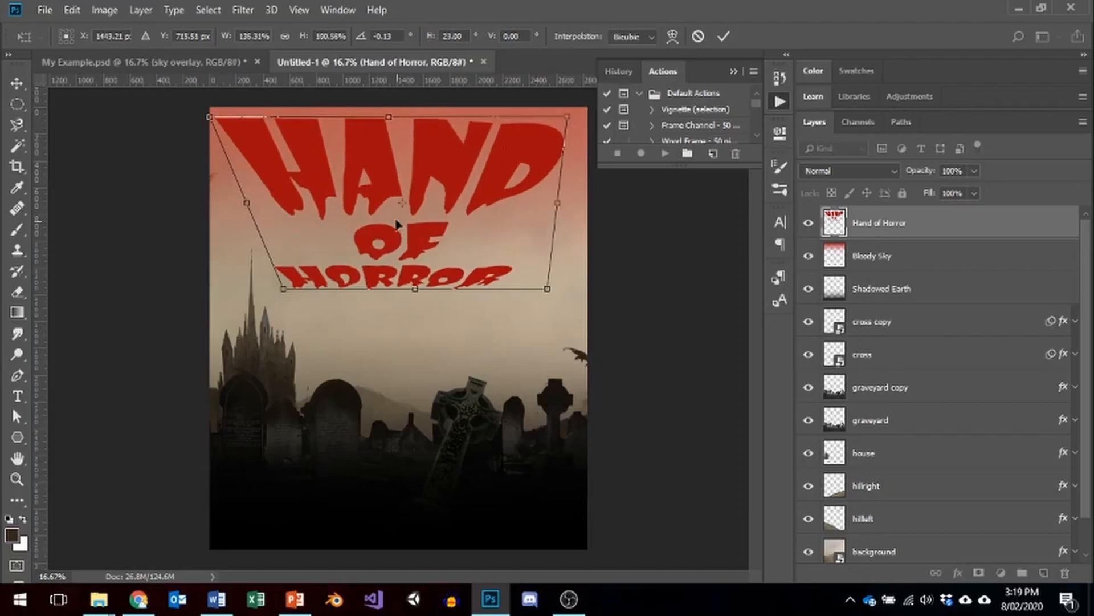
pyautogui.moveTo(397, 224)
pyautogui.mouseDown()
pyautogui.moveTo(393, 212)
pyautogui.moveTo(391, 232)
pyautogui.moveTo(397, 222)
pyautogui.mouseUp()
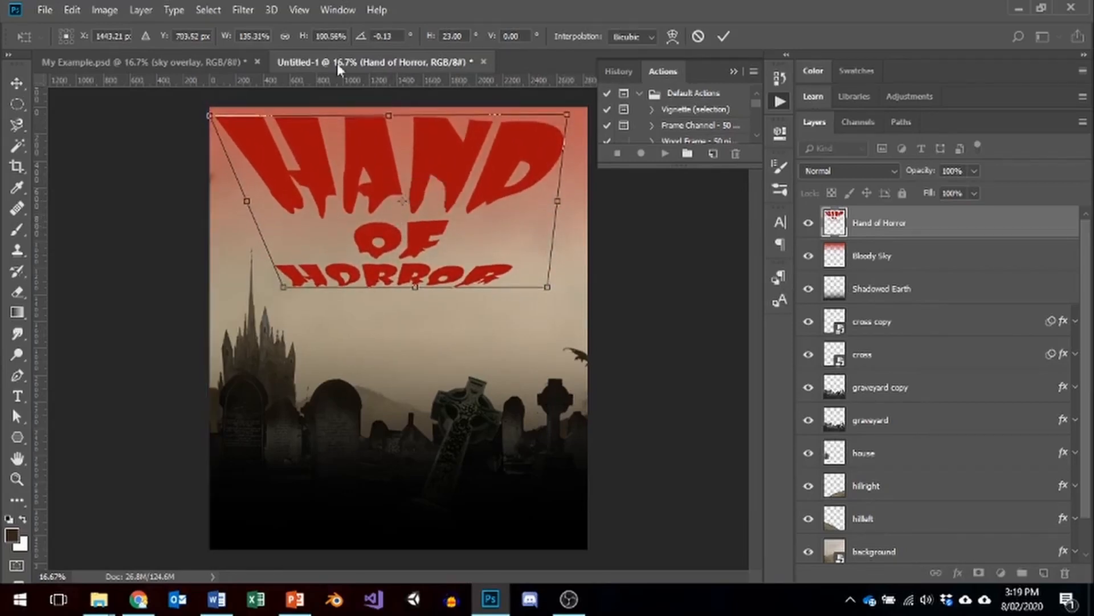
pyautogui.click(71, 10)
pyautogui.moveTo(156, 359)
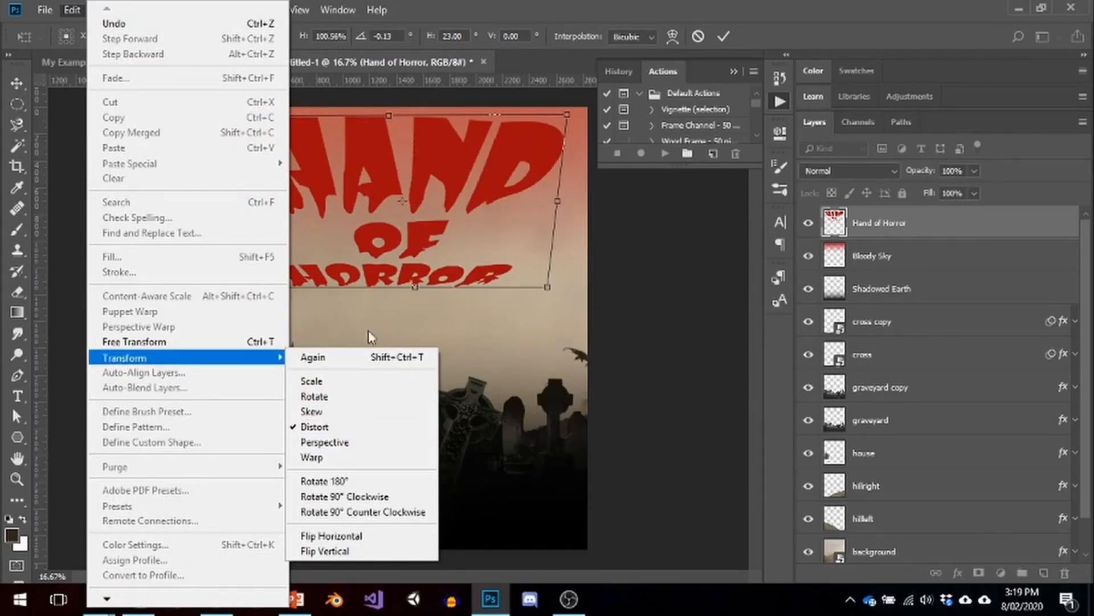
pyautogui.click(714, 35)
pyautogui.click(721, 36)
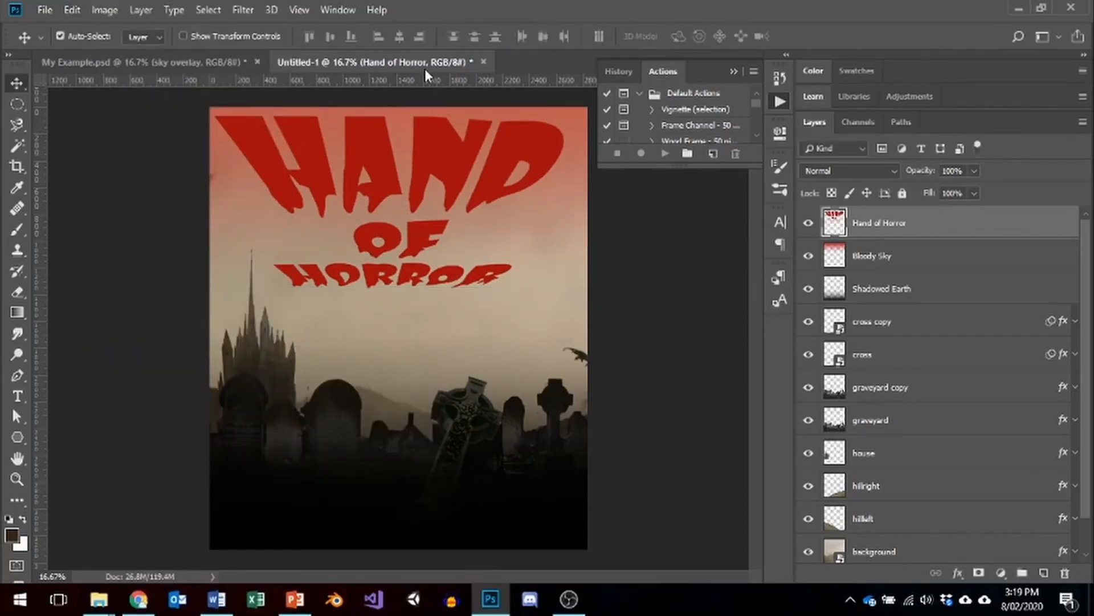
pyautogui.click(72, 10)
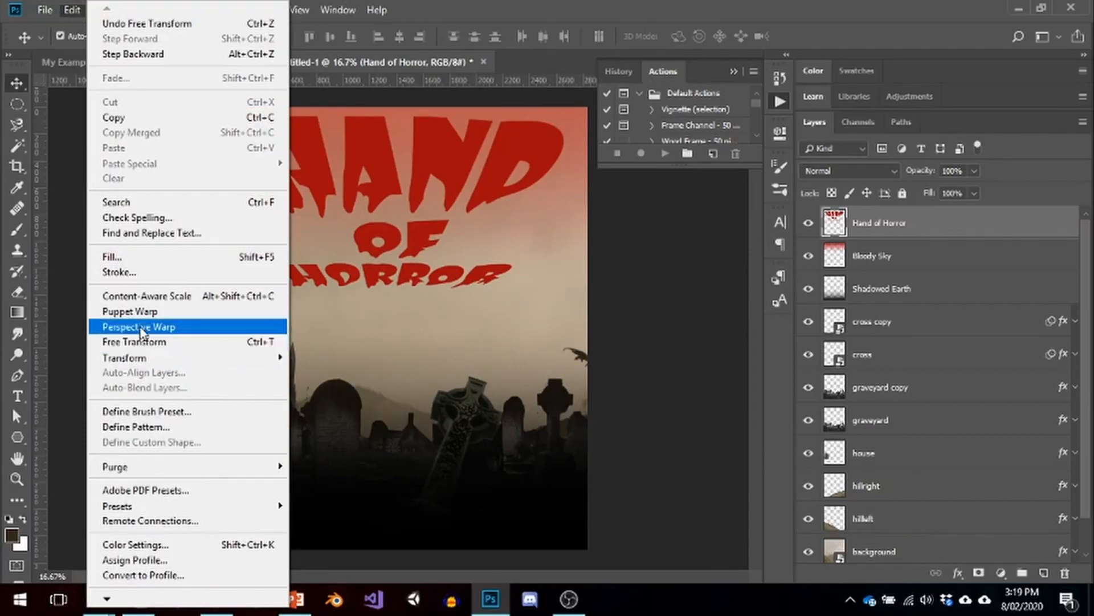
pyautogui.click(139, 313)
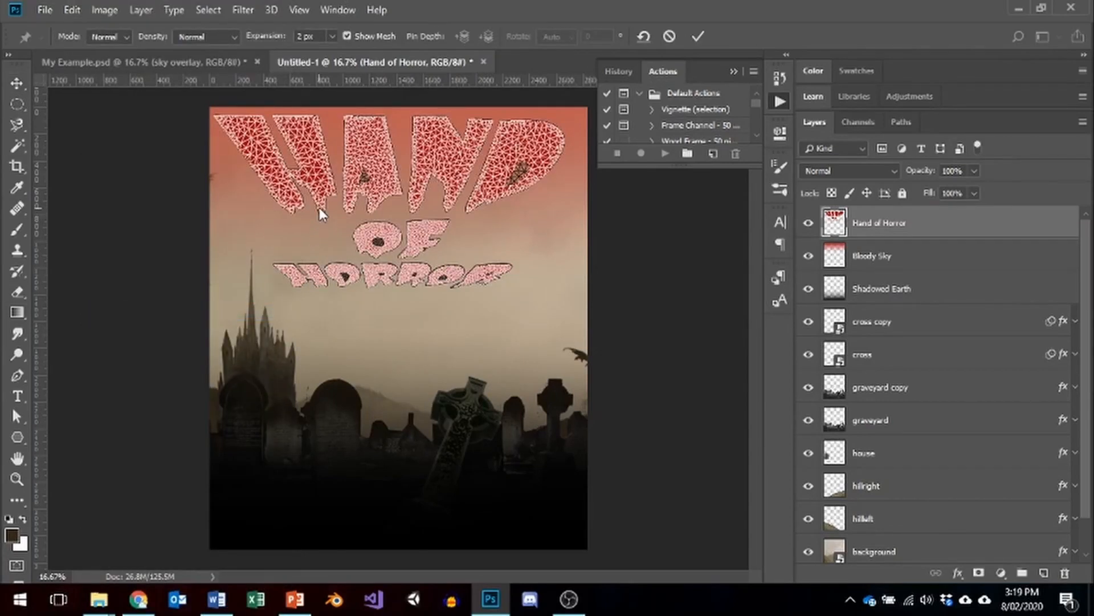
pyautogui.click(670, 36)
pyautogui.click(72, 10)
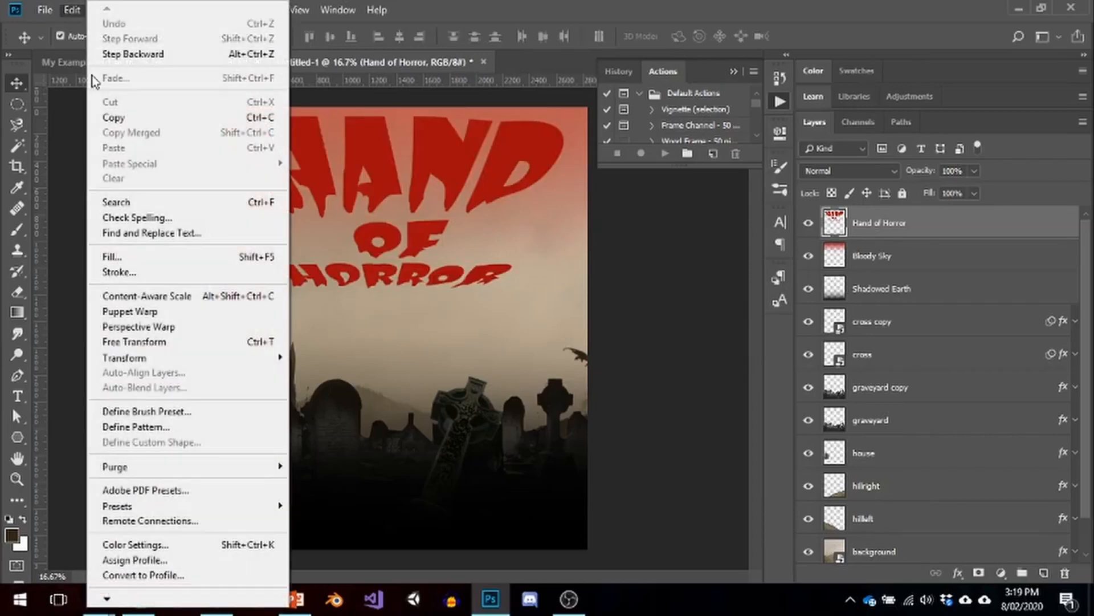
pyautogui.click(188, 328)
pyautogui.click(534, 194)
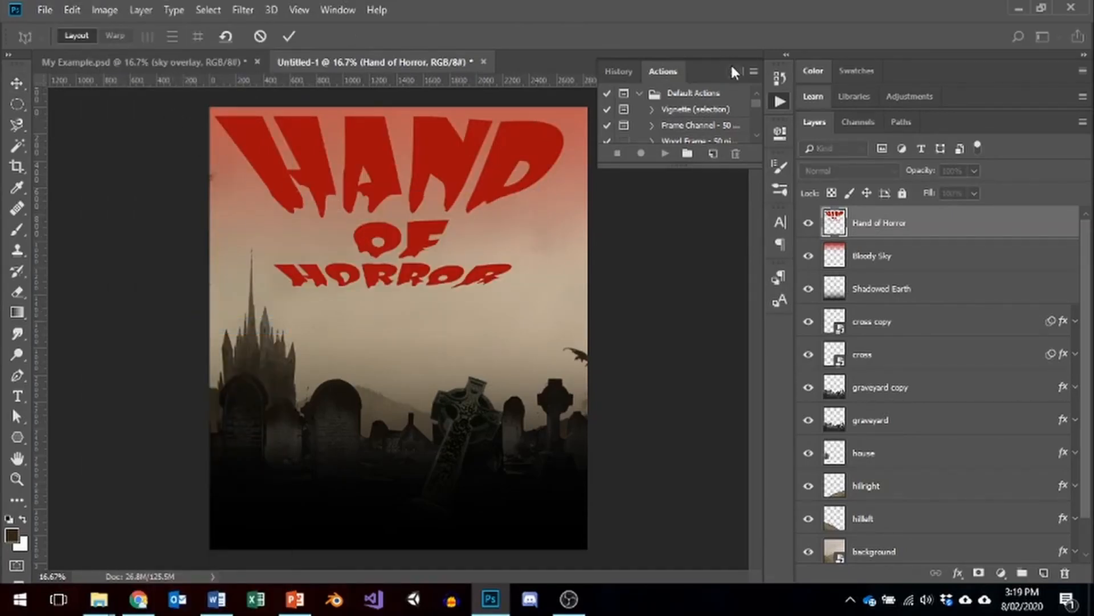
pyautogui.click(102, 10)
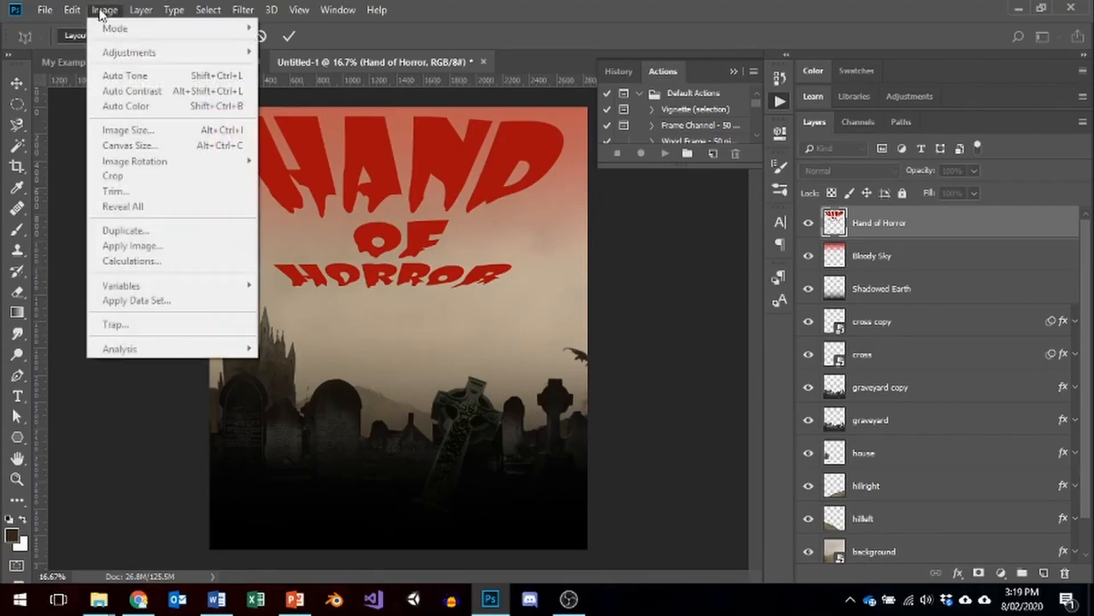
pyautogui.click(74, 8)
pyautogui.click(74, 8)
pyautogui.click(435, 26)
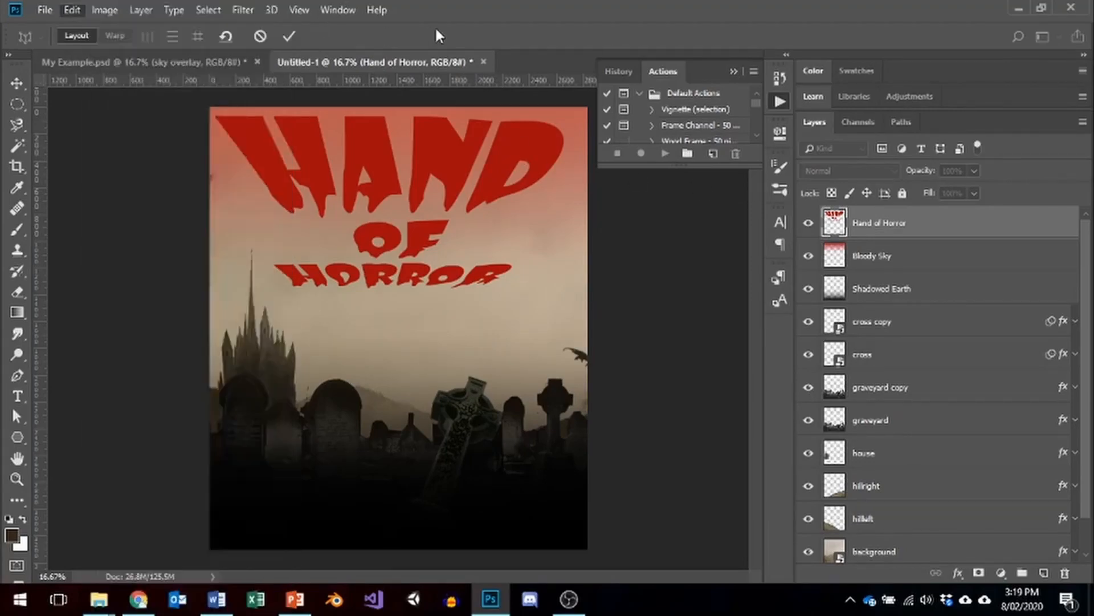
pyautogui.click(260, 36)
# Warp the Hand of Horror layer into an arch, raising the middle around OF and lowering both bottom corners.
pyautogui.click(71, 9)
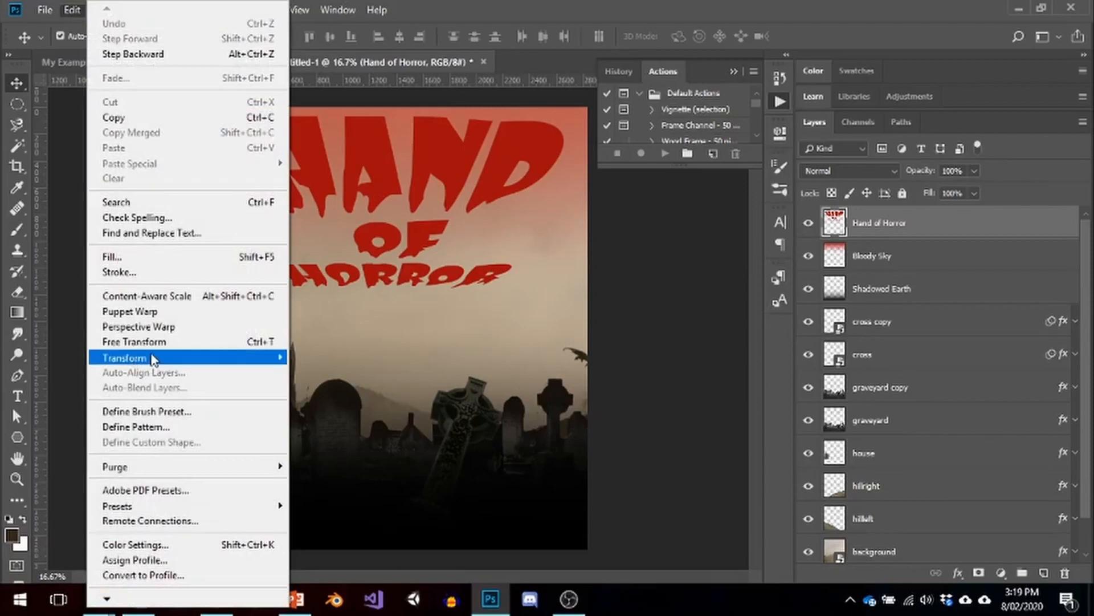
pyautogui.moveTo(189, 366)
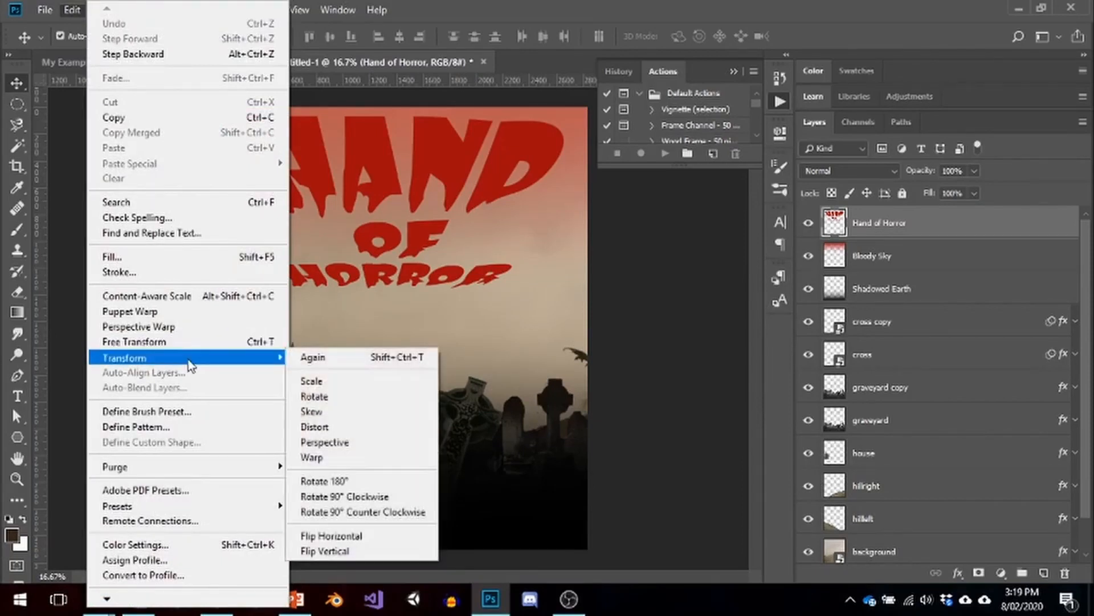
pyautogui.click(336, 456)
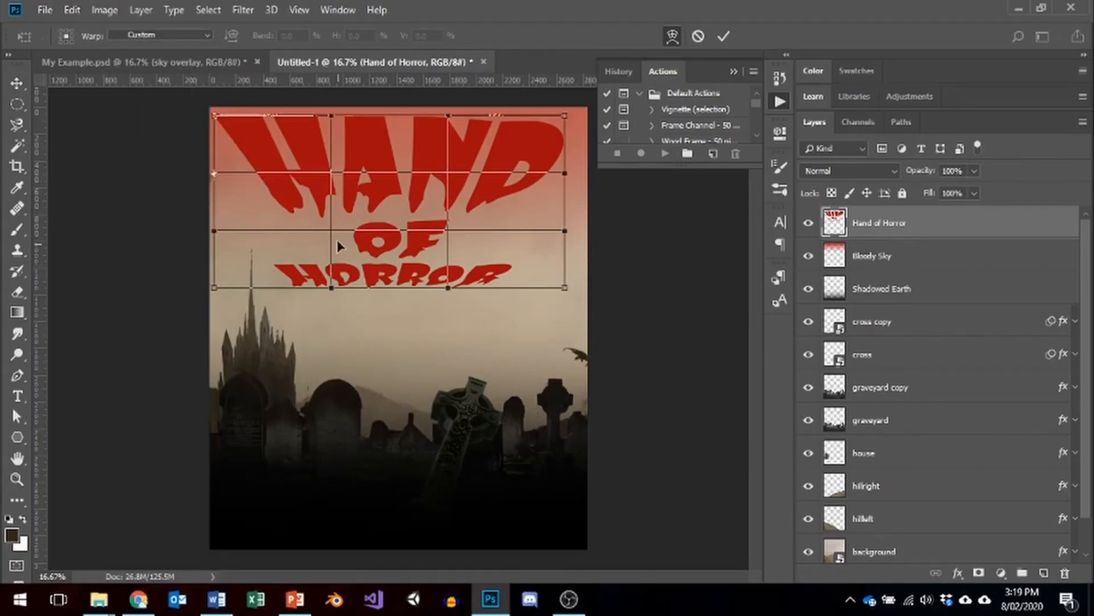
pyautogui.moveTo(373, 234); pyautogui.dragTo(370, 205)
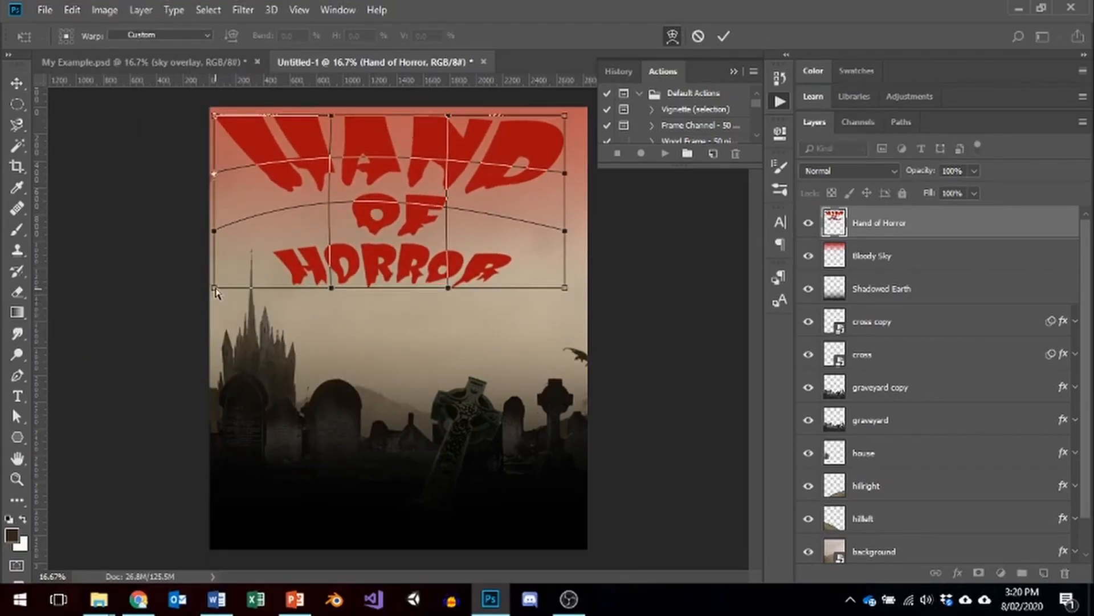
pyautogui.moveTo(214, 288); pyautogui.dragTo(217, 315)
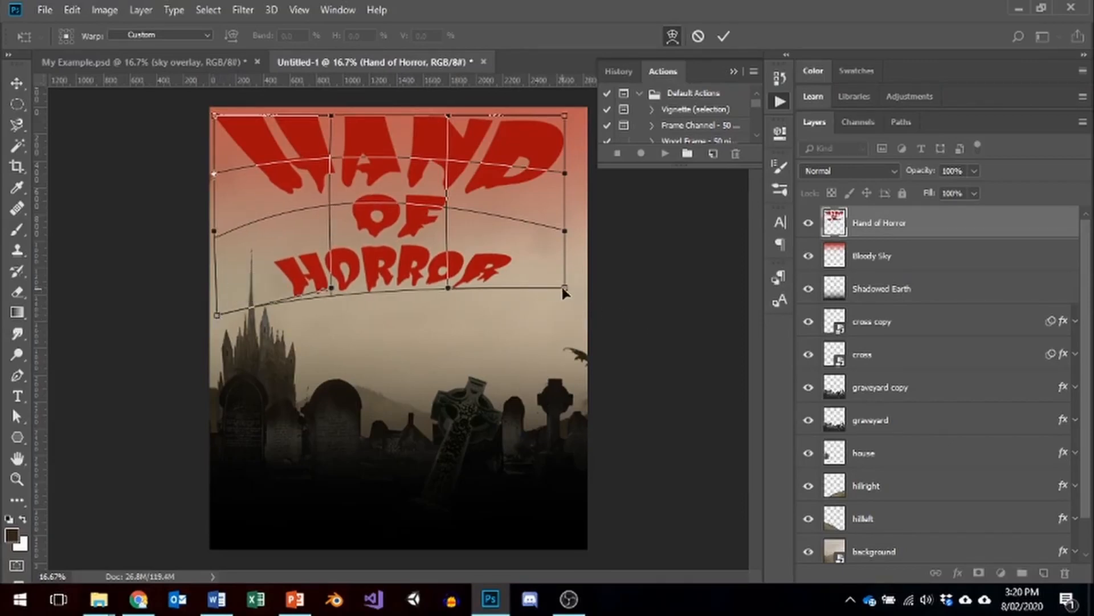
pyautogui.moveTo(563, 292); pyautogui.dragTo(575, 318)
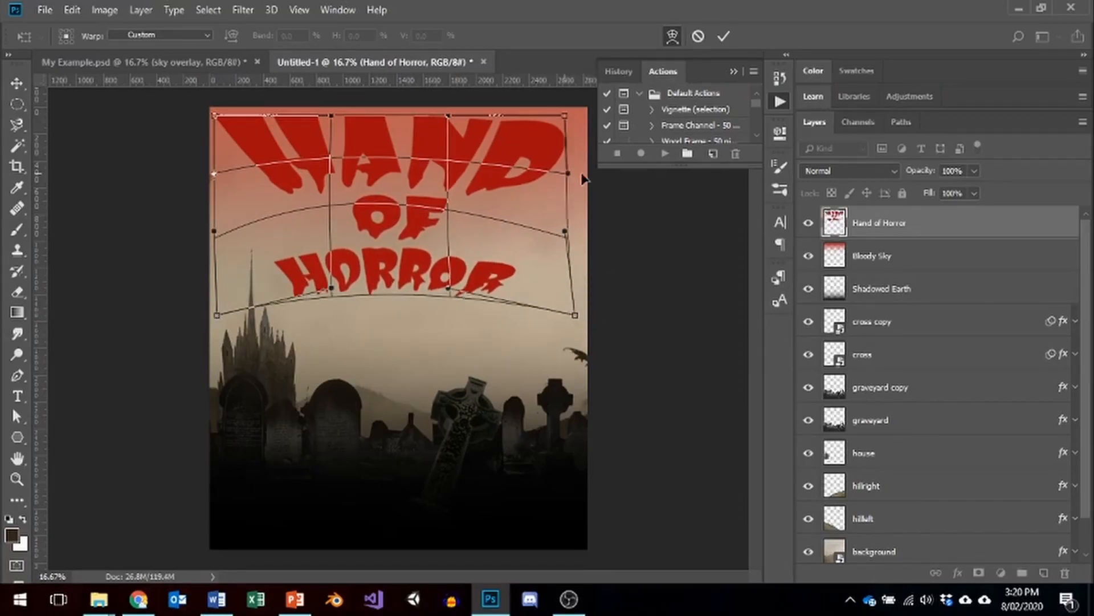
# Bulge the title's sides outward, lower its bottom edge slightly, widen the area around OF and apply the warp.
pyautogui.moveTo(568, 173); pyautogui.dragTo(604, 183)
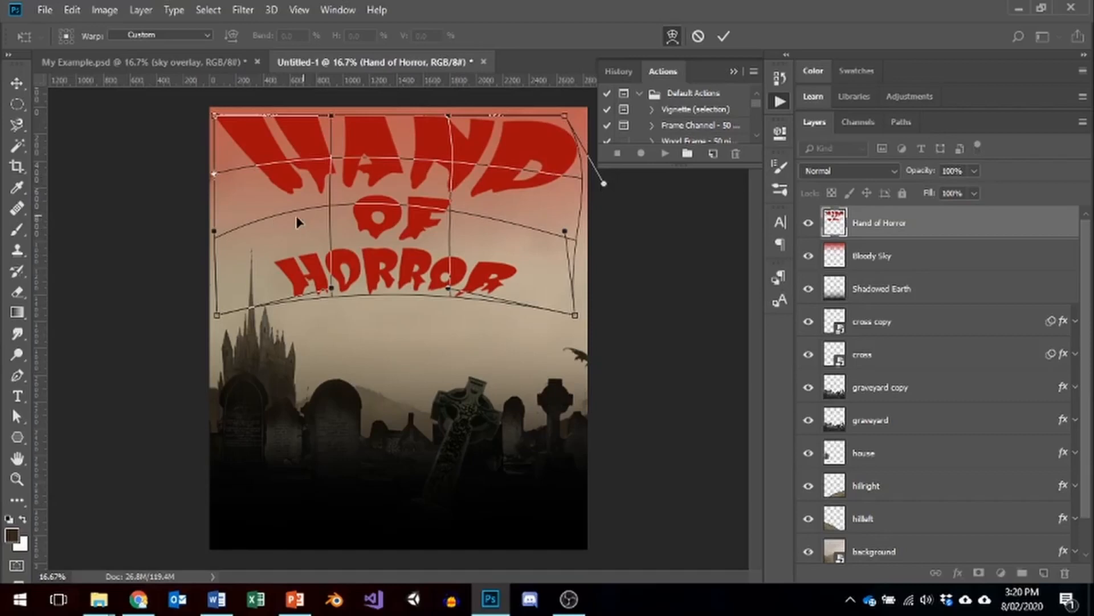
pyautogui.moveTo(214, 230); pyautogui.dragTo(154, 217)
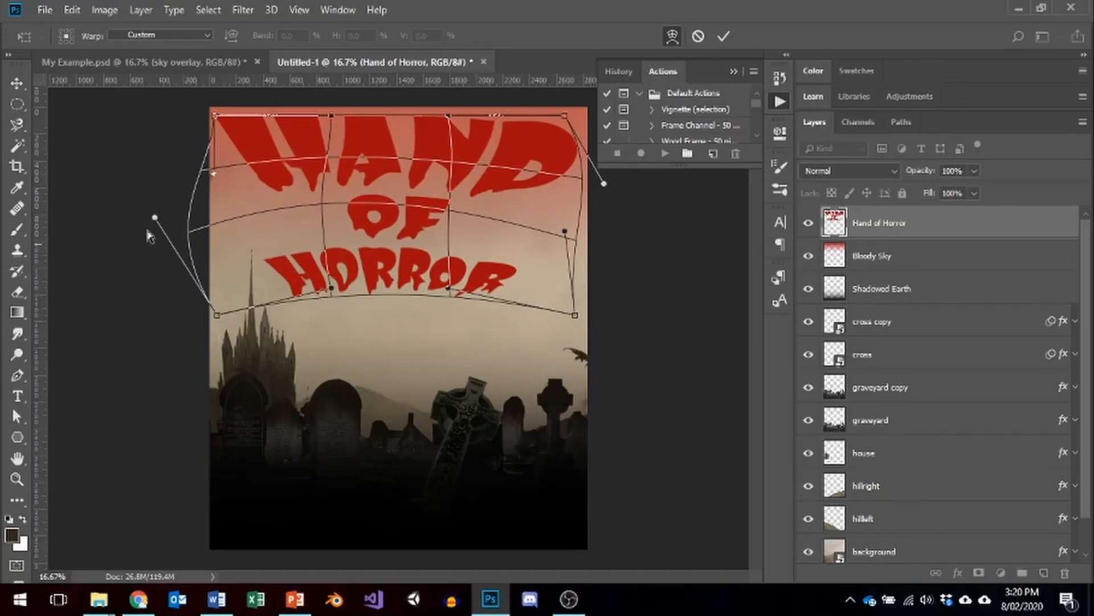
pyautogui.moveTo(332, 292)
pyautogui.mouseDown()
pyautogui.moveTo(337, 319)
pyautogui.moveTo(338, 304)
pyautogui.mouseUp()
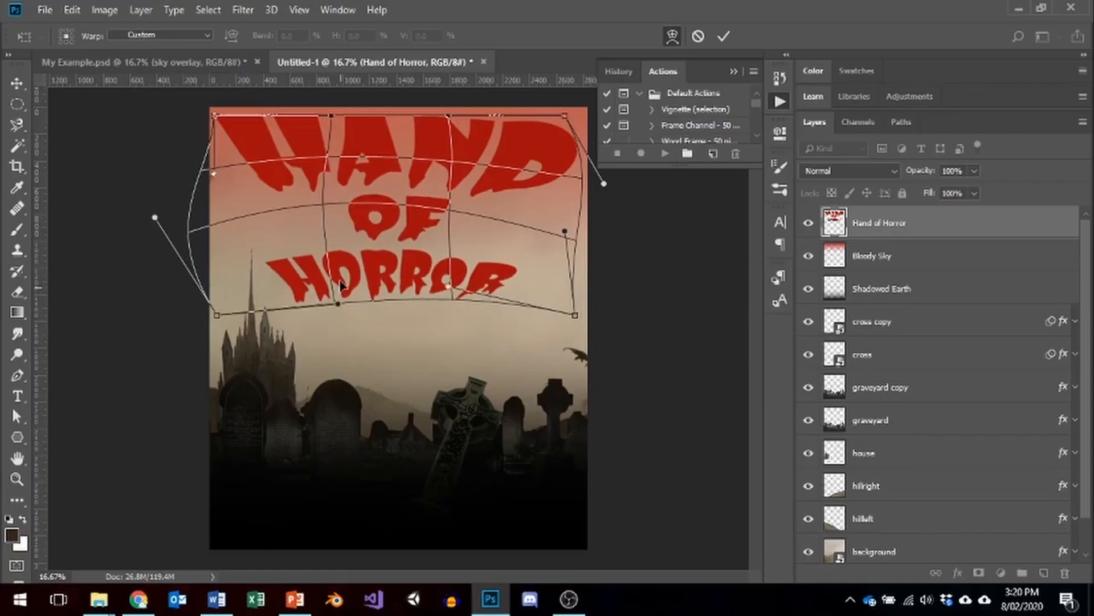
pyautogui.moveTo(312, 197)
pyautogui.mouseDown()
pyautogui.moveTo(306, 206)
pyautogui.moveTo(299, 192)
pyautogui.moveTo(323, 207)
pyautogui.mouseUp()
pyautogui.moveTo(443, 211); pyautogui.dragTo(459, 206)
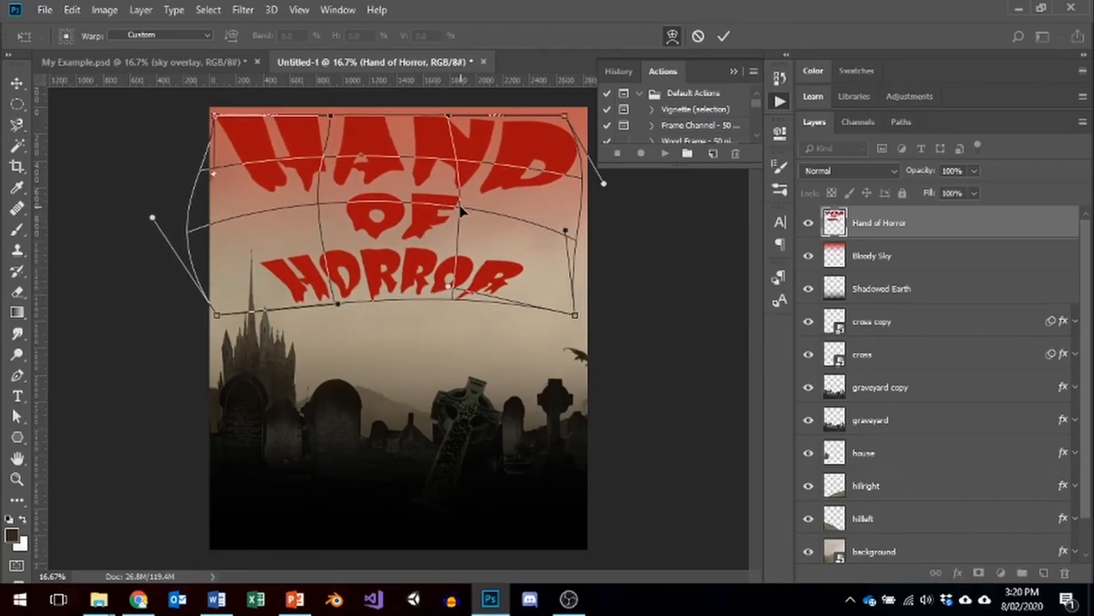
pyautogui.click(723, 36)
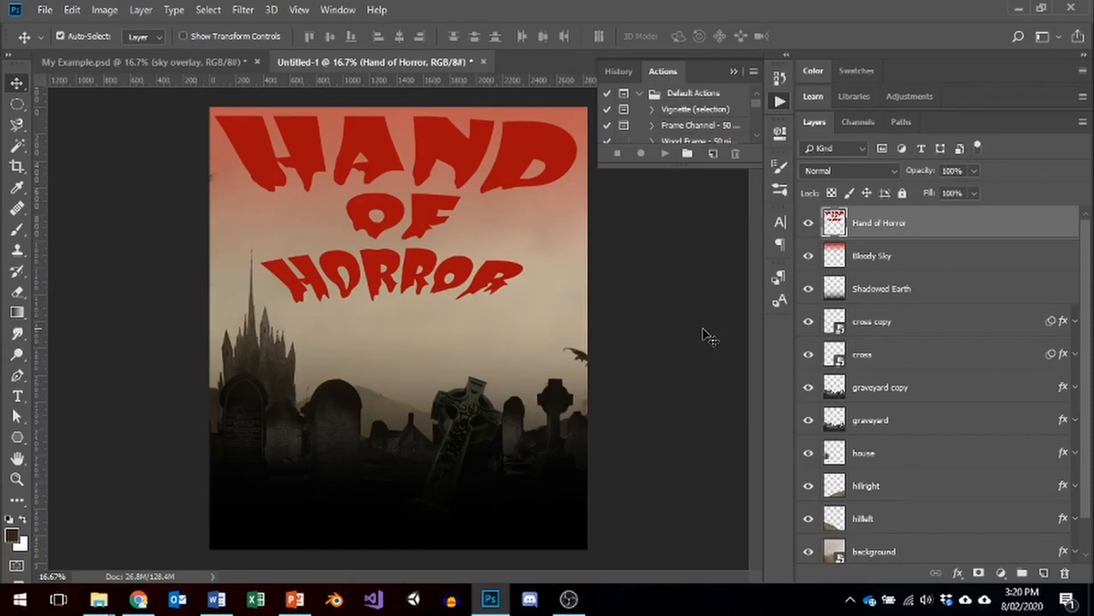
# Add a drop shadow to the Hand of Horror layer in dark brown 211904.
pyautogui.rightClick(836, 229)
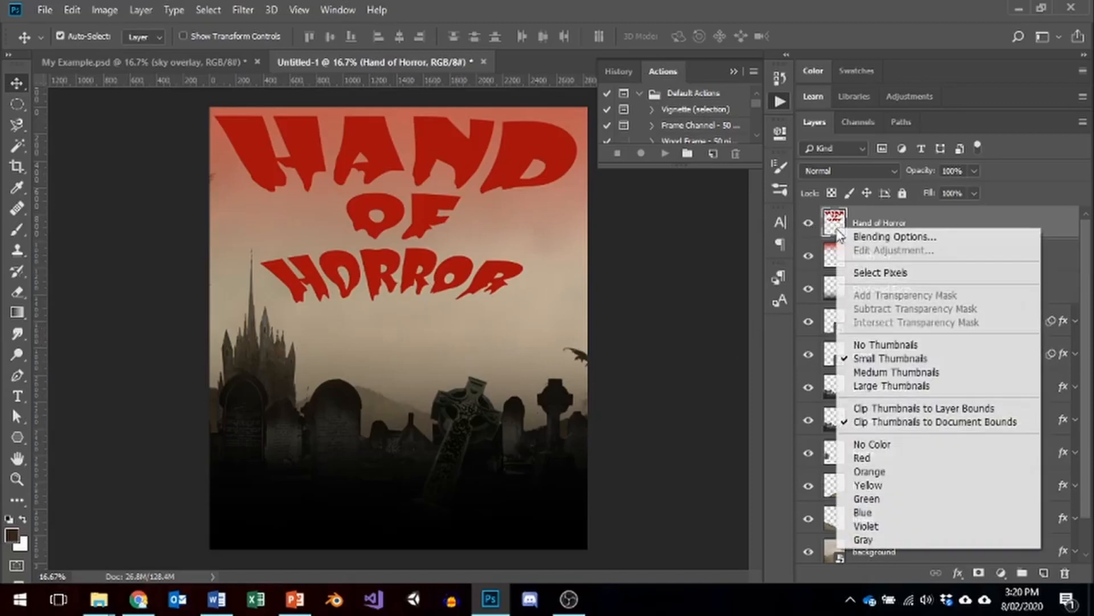
pyautogui.click(894, 237)
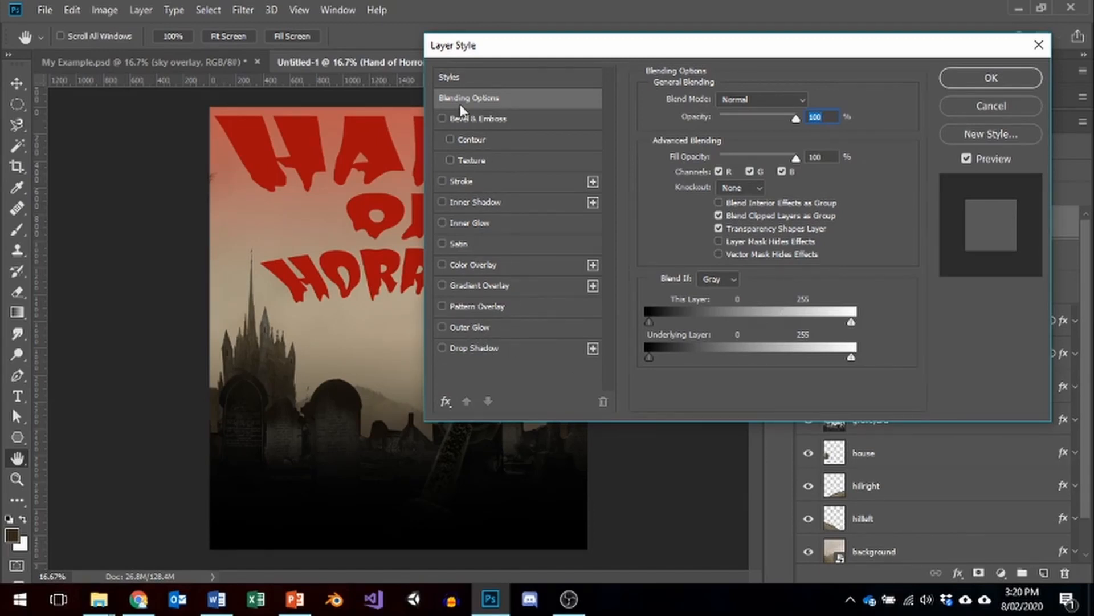
pyautogui.click(501, 348)
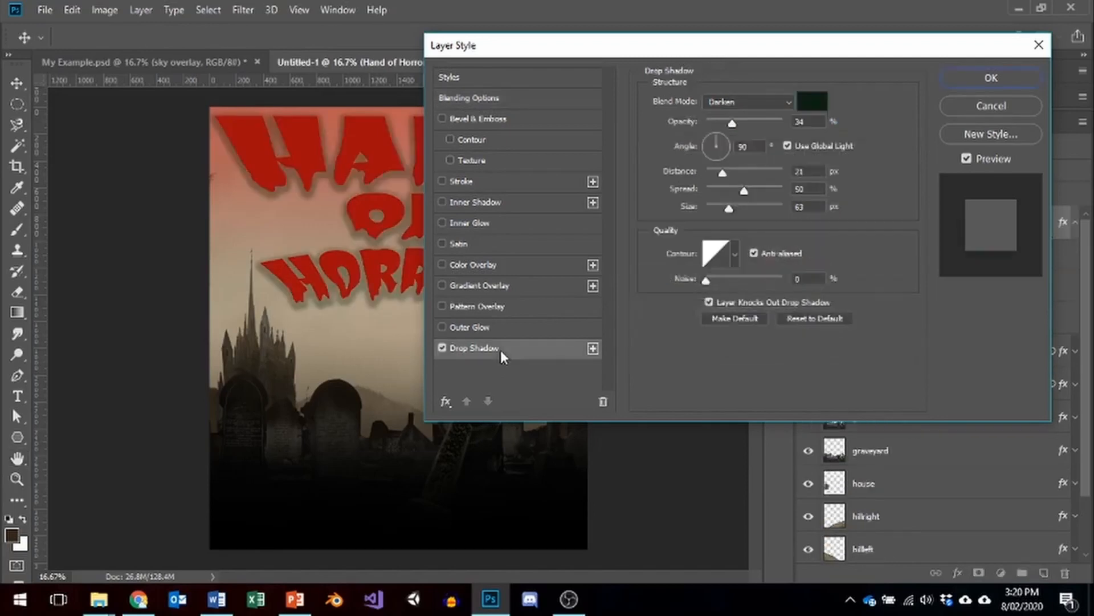
pyautogui.click(815, 105)
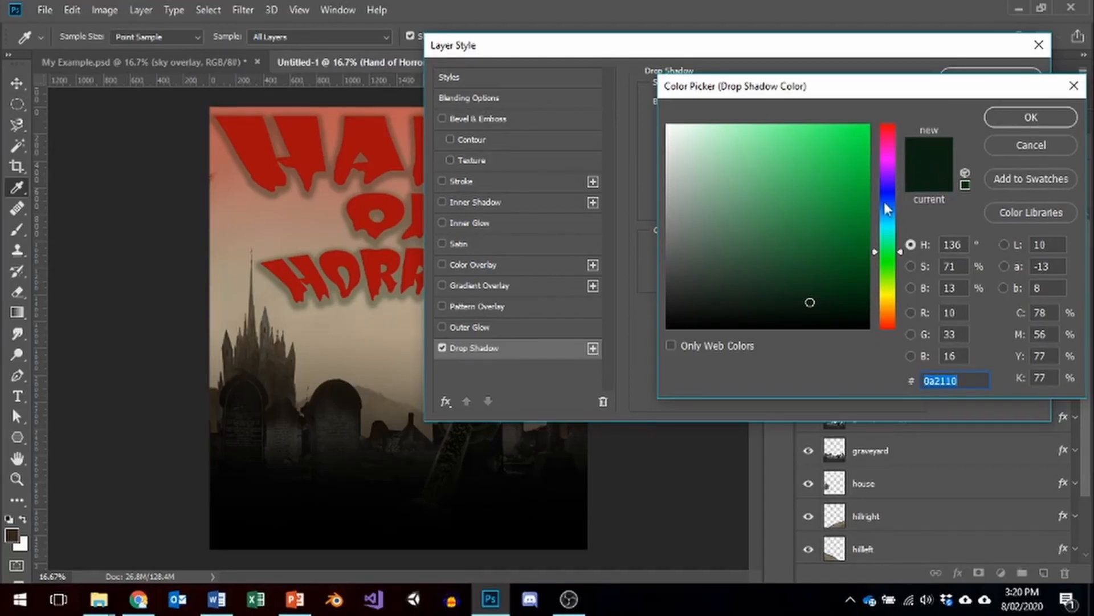
pyautogui.click(889, 256)
pyautogui.moveTo(884, 240)
pyautogui.mouseDown()
pyautogui.moveTo(887, 231)
pyautogui.moveTo(888, 303)
pyautogui.mouseUp()
pyautogui.click(843, 301)
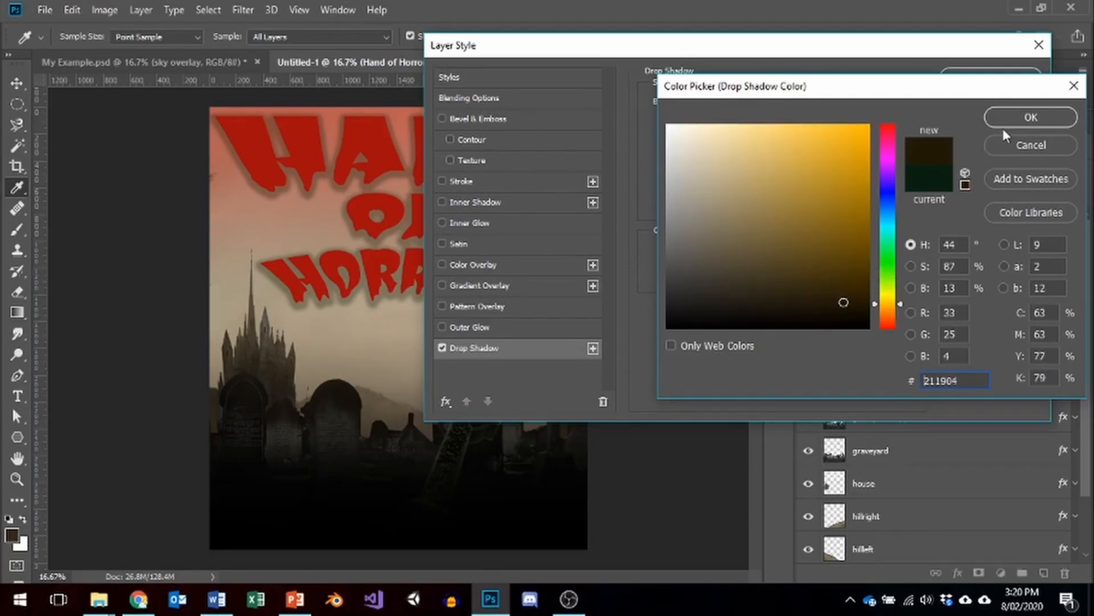
pyautogui.click(1005, 119)
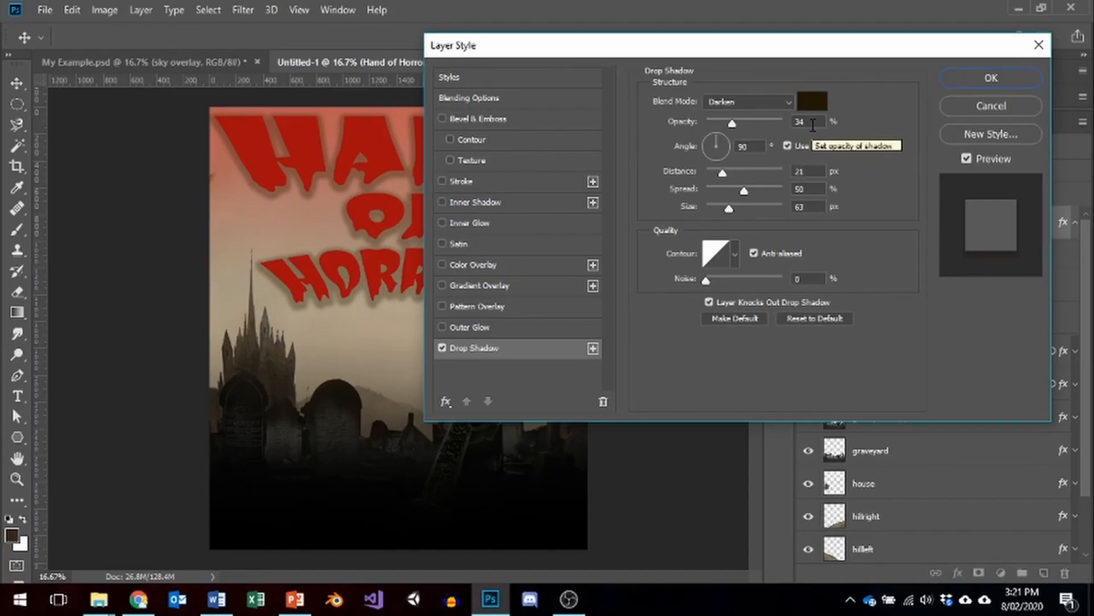
# Set the drop shadow to 25% opacity, 48 px distance, 20% spread and 38 px size.
pyautogui.moveTo(810, 119); pyautogui.dragTo(758, 133)
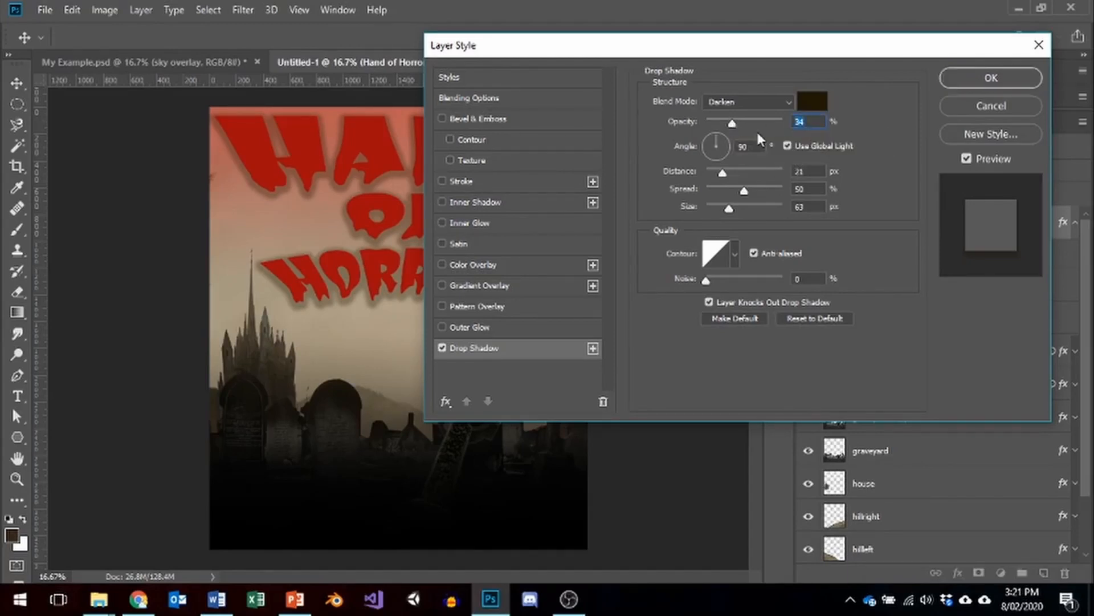
pyautogui.write('25')
pyautogui.press('Tab')
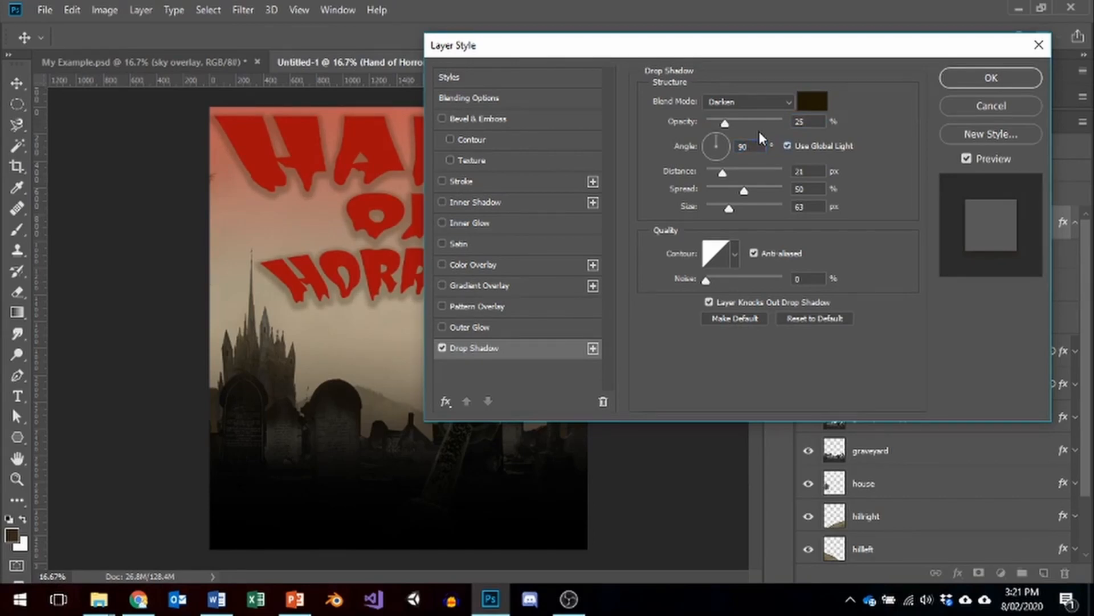
pyautogui.press('Tab')
pyautogui.write('48')
pyautogui.press('Tab')
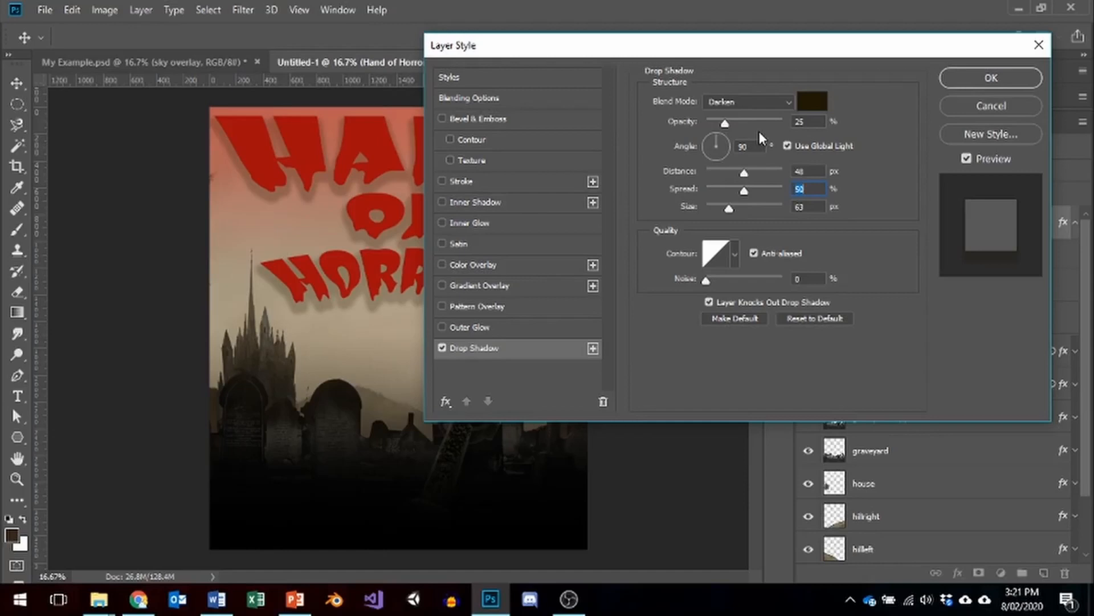
pyautogui.write('20')
pyautogui.press('Tab')
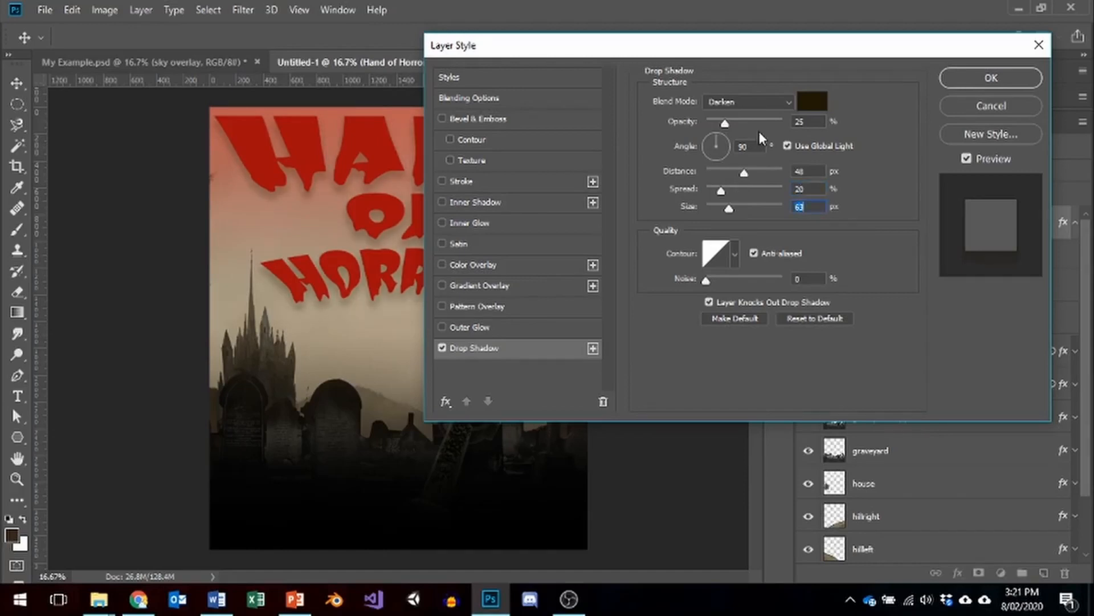
pyautogui.write('38')
# Set the drop shadow's light angle to about 87°, with the title kept in view.
pyautogui.moveTo(646, 54); pyautogui.dragTo(698, 49)
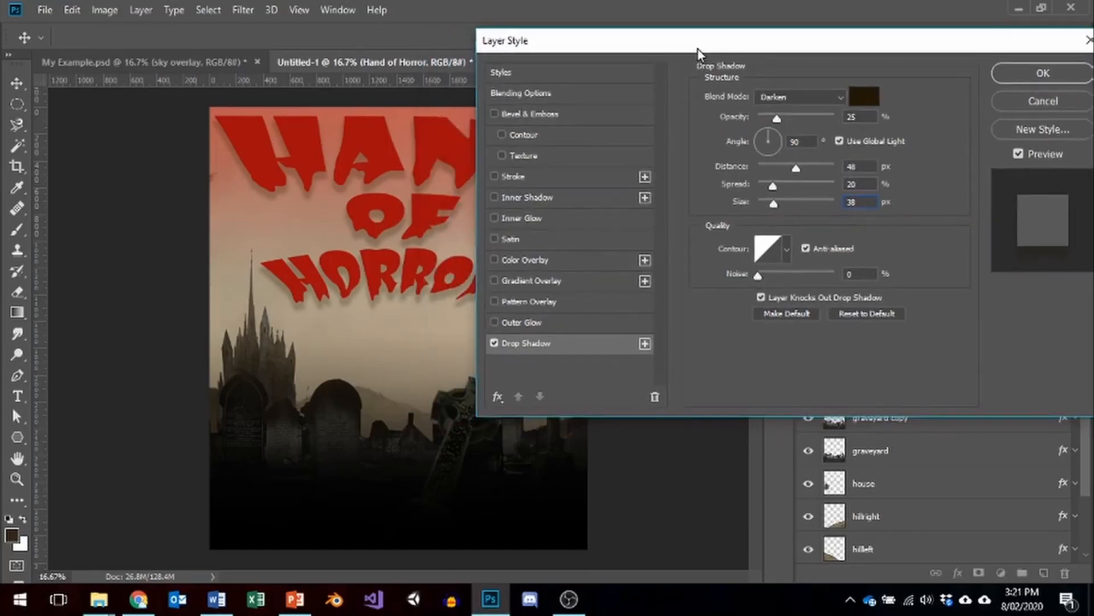
pyautogui.click(766, 141)
pyautogui.click(777, 131)
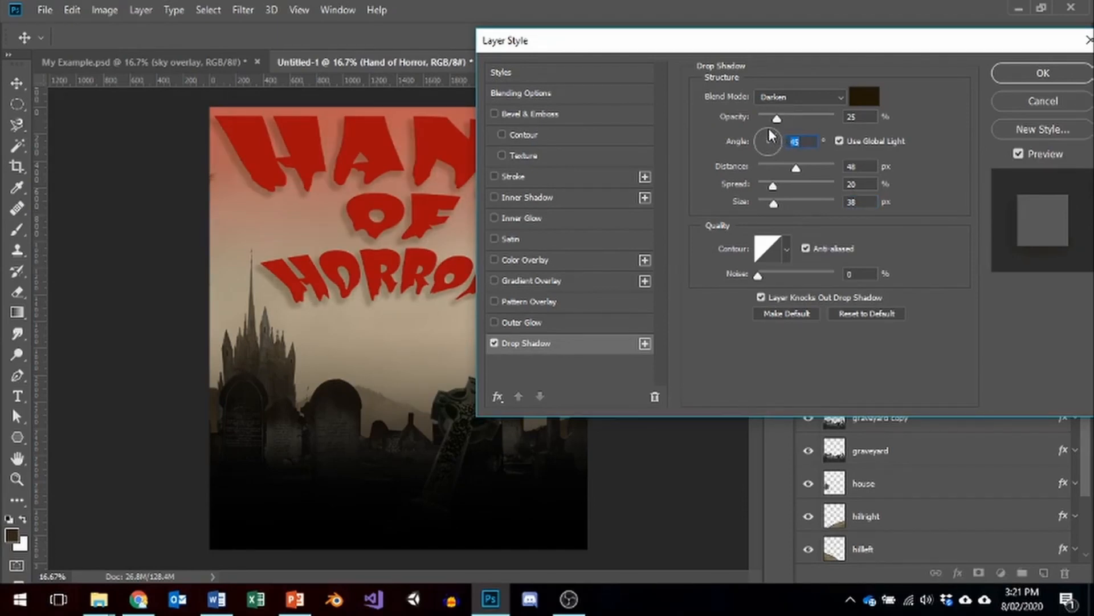
pyautogui.click(769, 128)
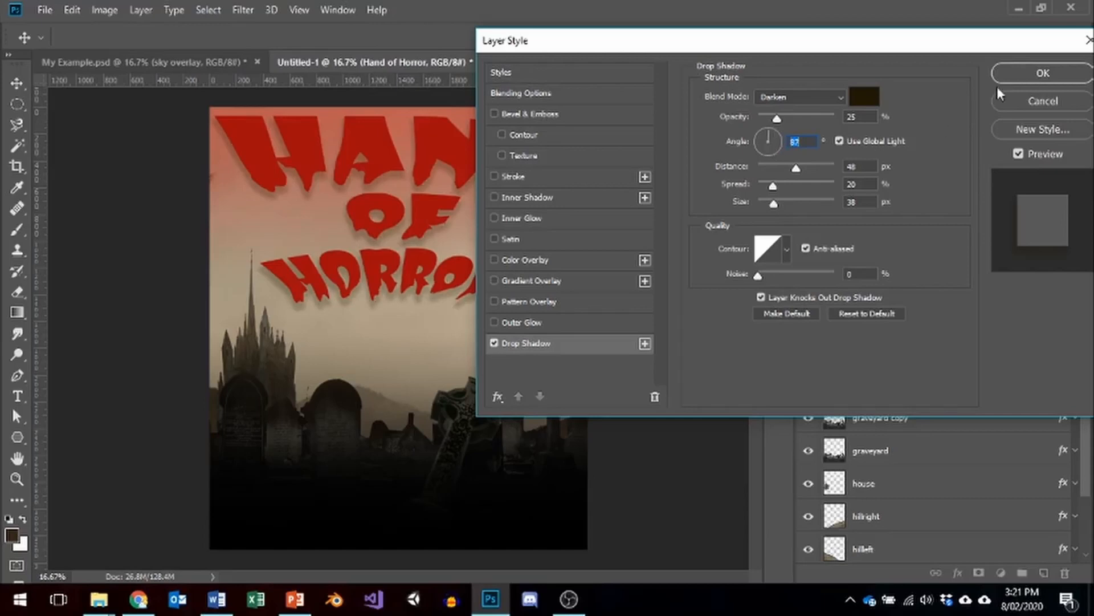
# Add Bevel & Emboss to the title with the Emboss style, 10 px size and 10 px soften.
pyautogui.click(495, 115)
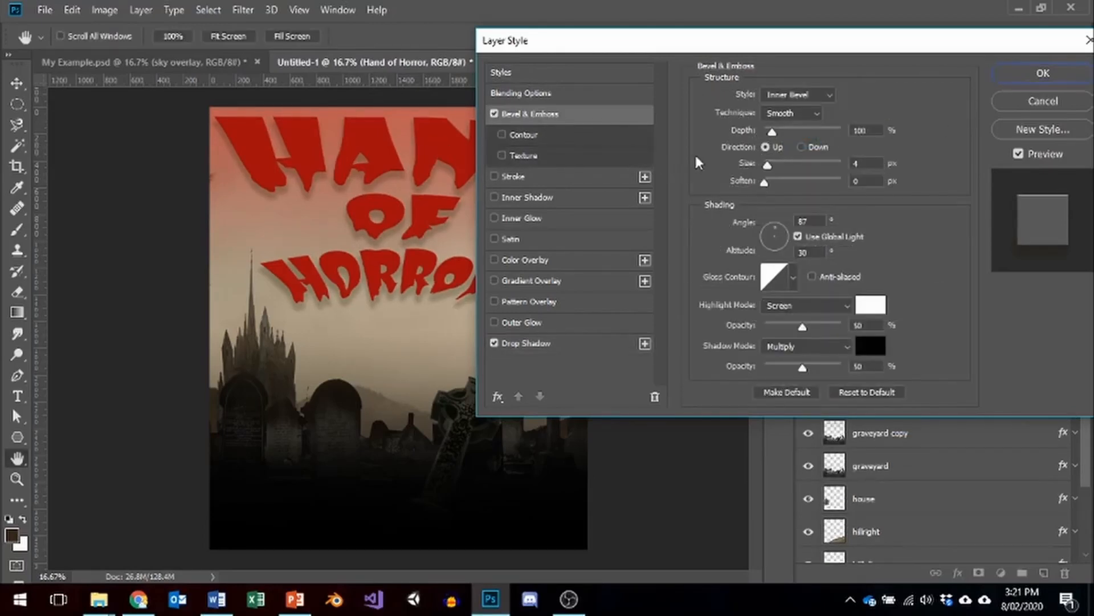
pyautogui.click(828, 94)
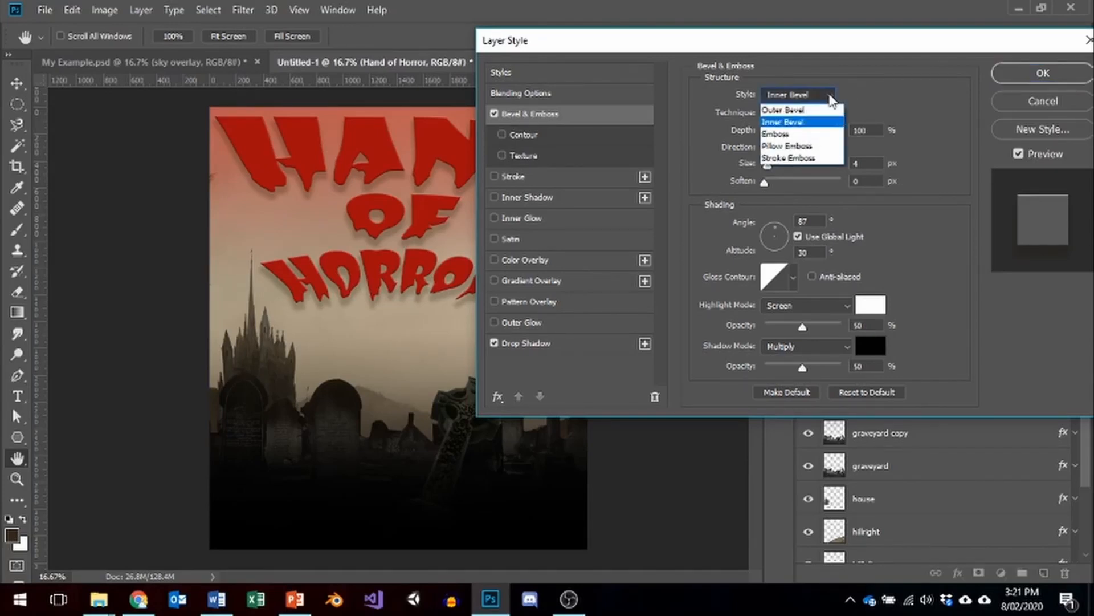
pyautogui.click(812, 137)
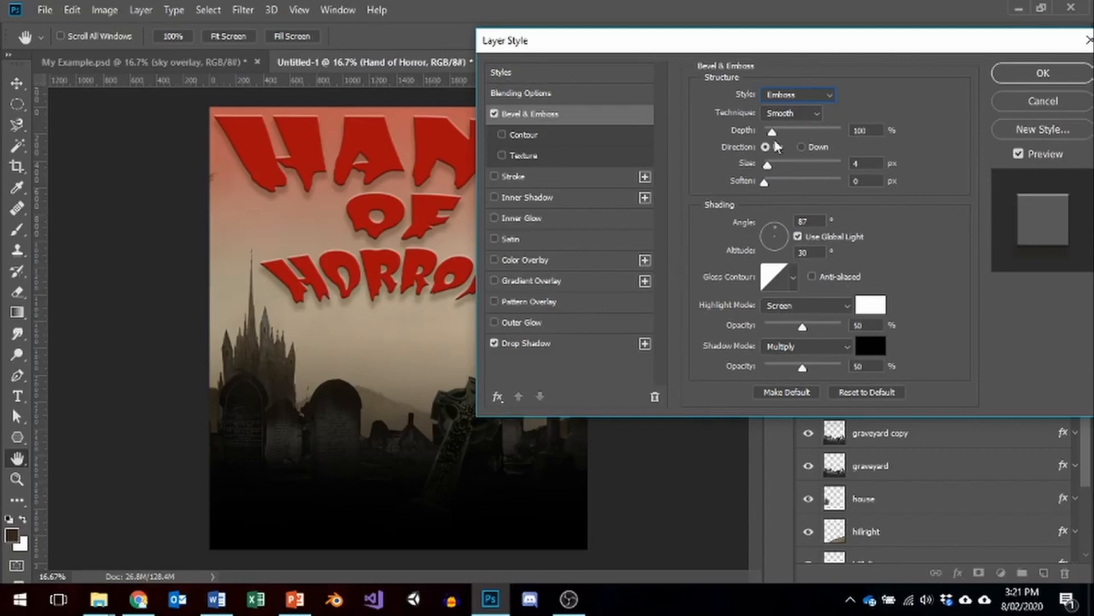
pyautogui.click(857, 163)
pyautogui.write('10')
pyautogui.press('Tab')
pyautogui.write('10')
pyautogui.click(542, 280)
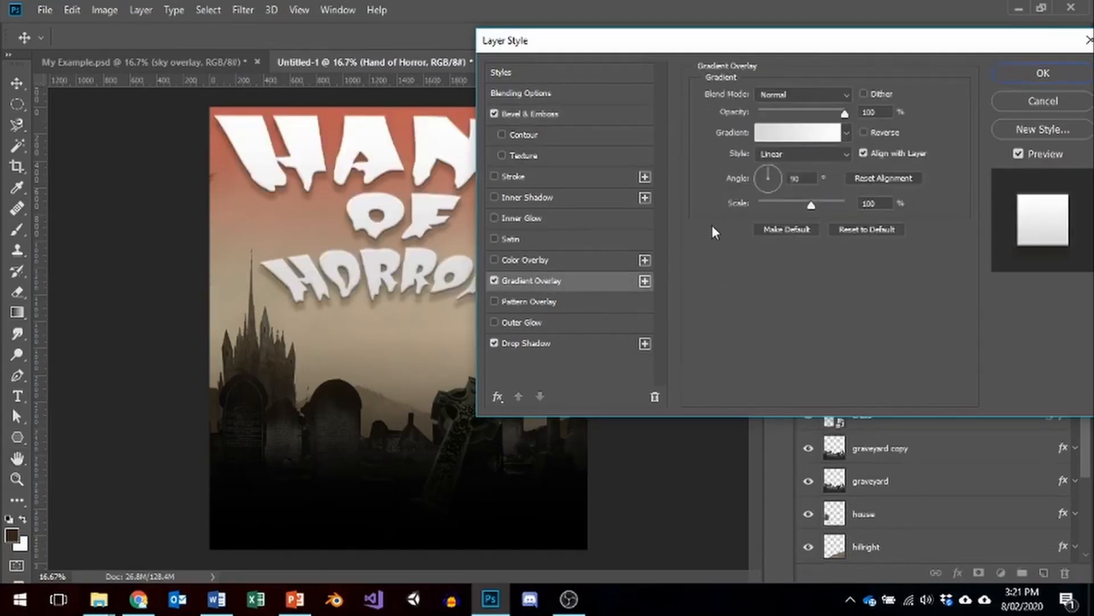
pyautogui.click(846, 134)
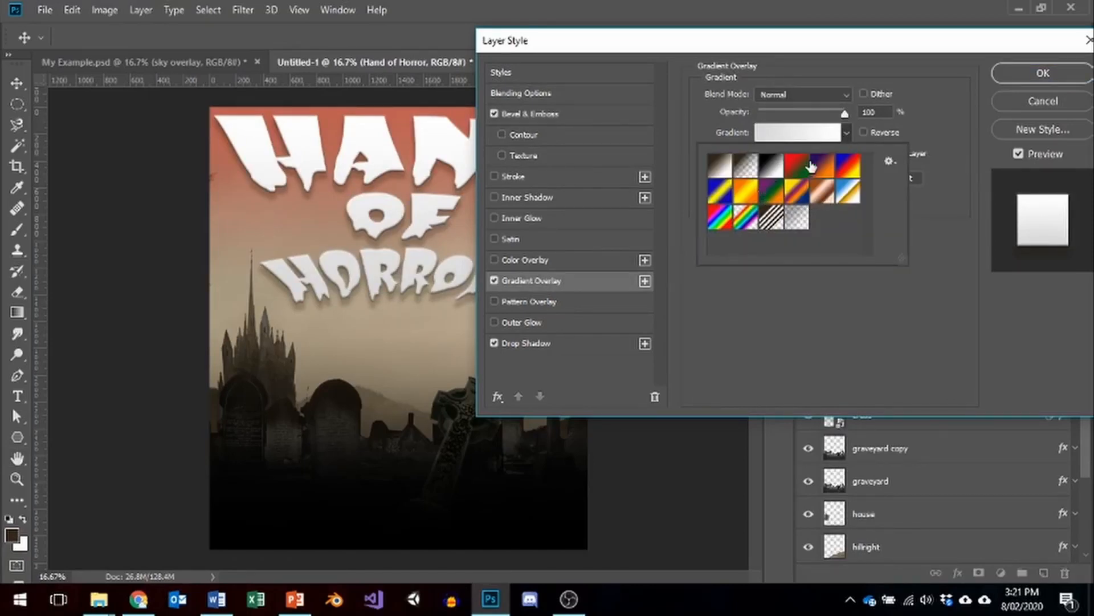
pyautogui.click(725, 167)
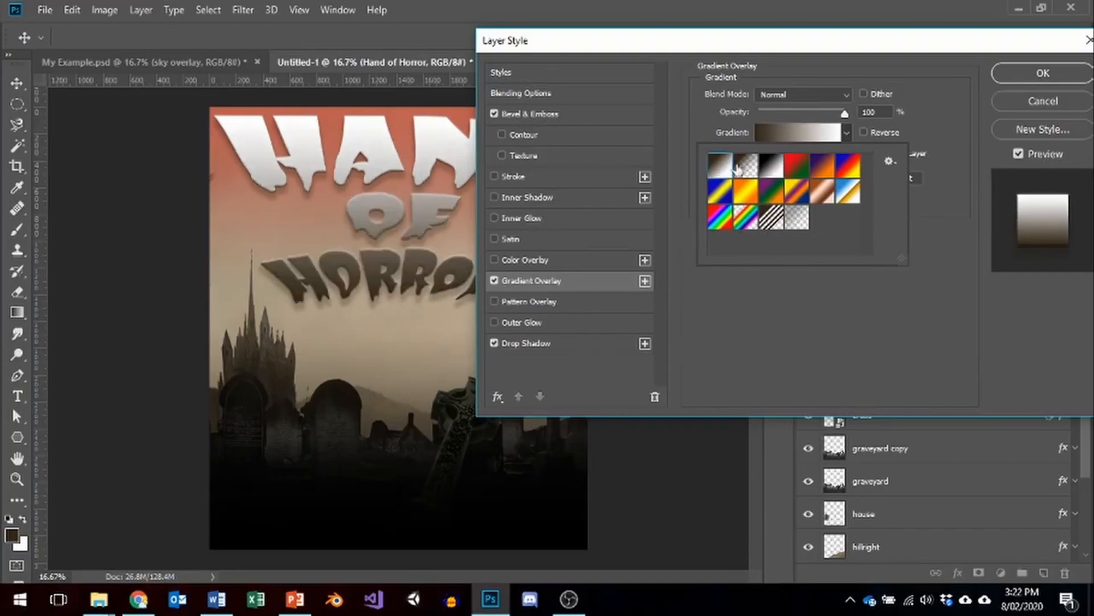
pyautogui.click(909, 327)
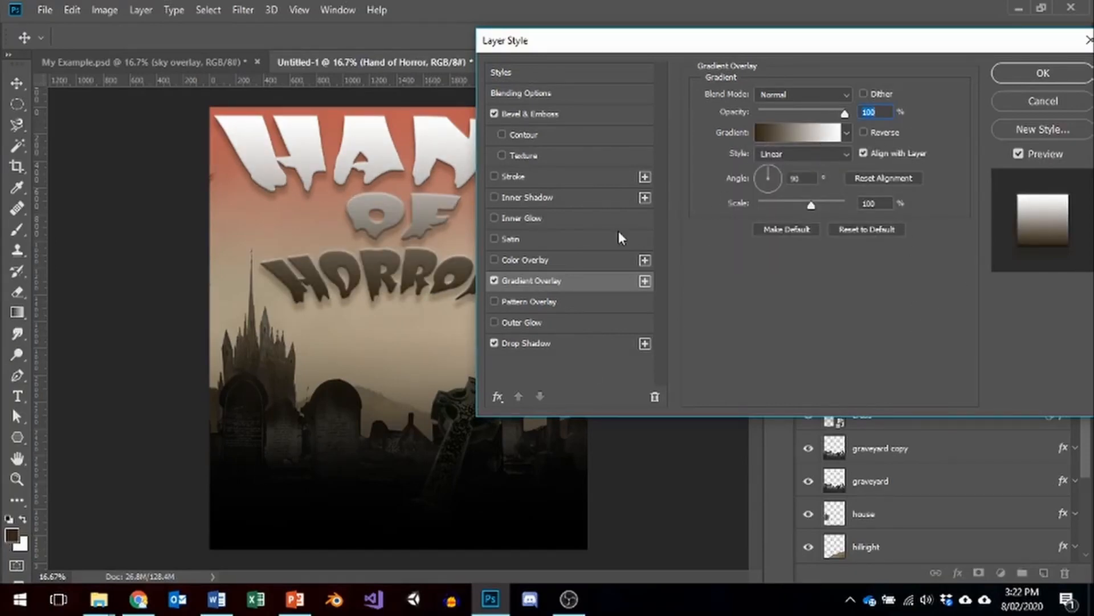
pyautogui.click(494, 281)
# Apply the title's layer styles and set the foreground colour to blood red b11010.
pyautogui.click(1043, 73)
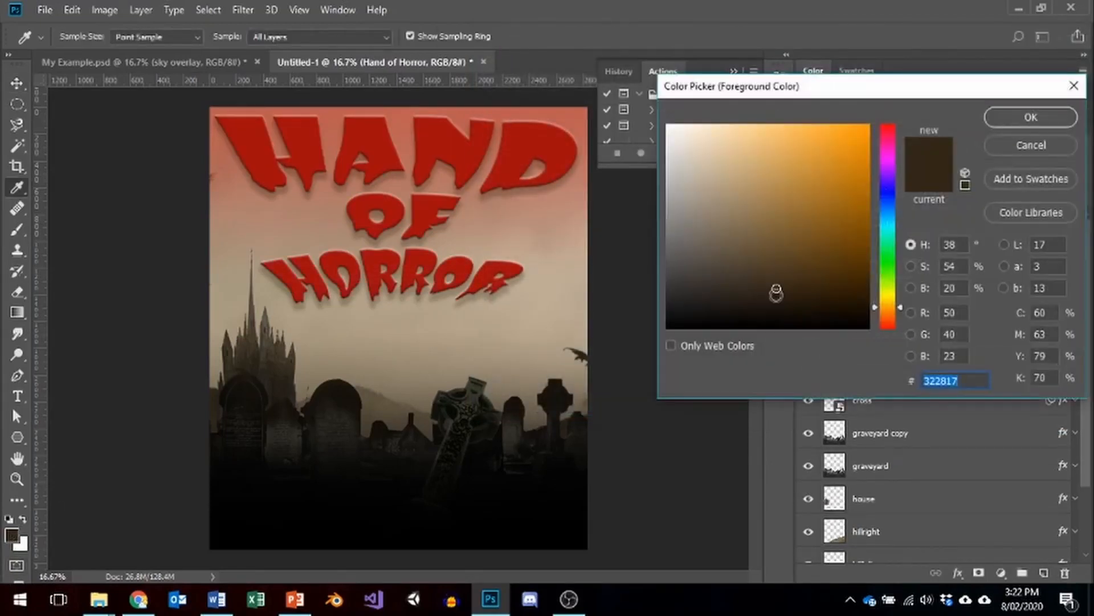
pyautogui.moveTo(889, 311); pyautogui.dragTo(891, 399)
pyautogui.moveTo(833, 144)
pyautogui.mouseDown()
pyautogui.moveTo(861, 140)
pyautogui.moveTo(851, 187)
pyautogui.mouseUp()
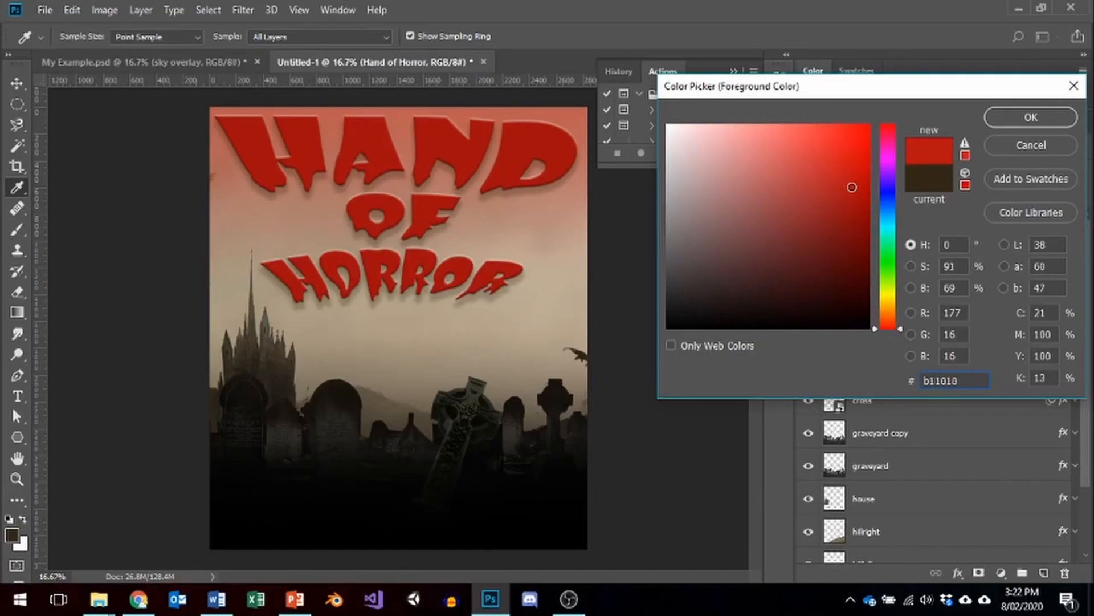
pyautogui.click(1030, 117)
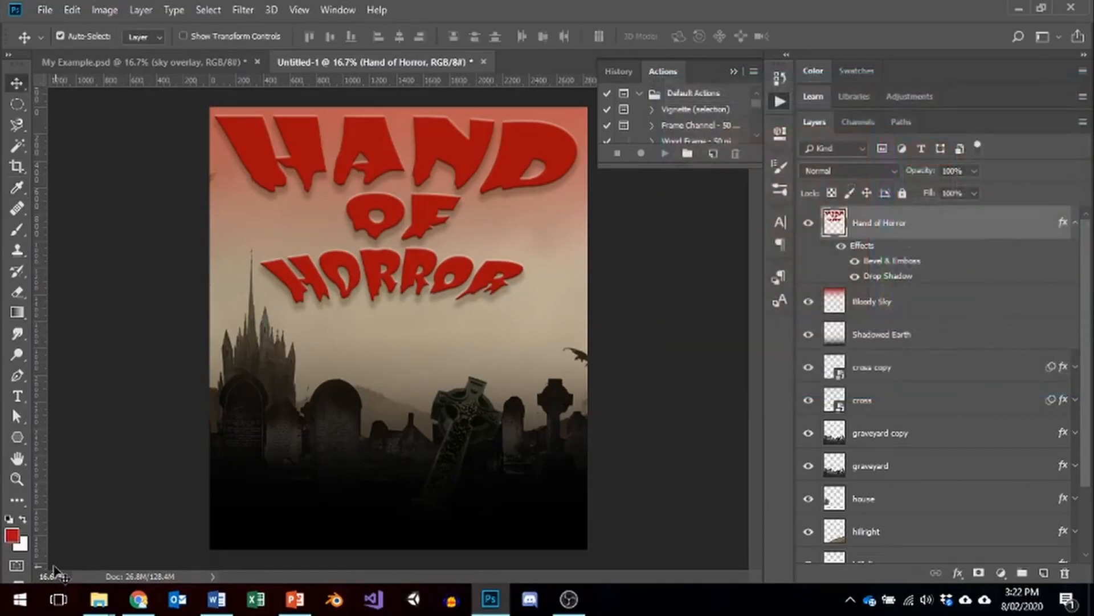
# Set the background colour to very dark red 310404.
pyautogui.click(25, 546)
pyautogui.click(851, 300)
pyautogui.moveTo(851, 299)
pyautogui.mouseDown()
pyautogui.moveTo(841, 301)
pyautogui.moveTo(855, 290)
pyautogui.mouseUp()
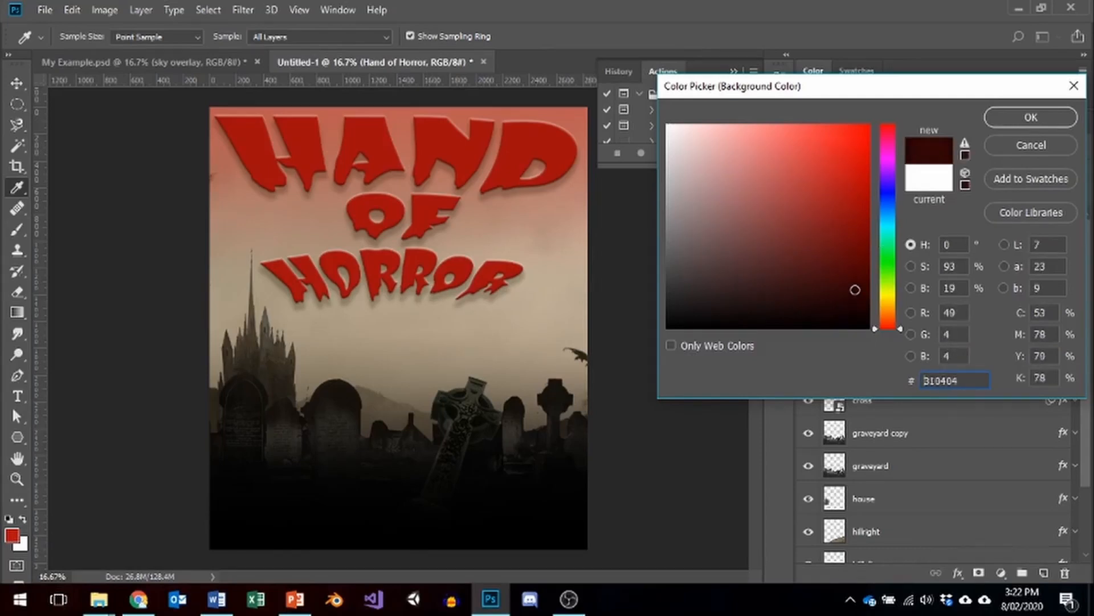
pyautogui.click(1031, 117)
# Add a Gradient Overlay to the Hand of Horror title using the foreground-to-background red gradient.
pyautogui.rightClick(866, 223)
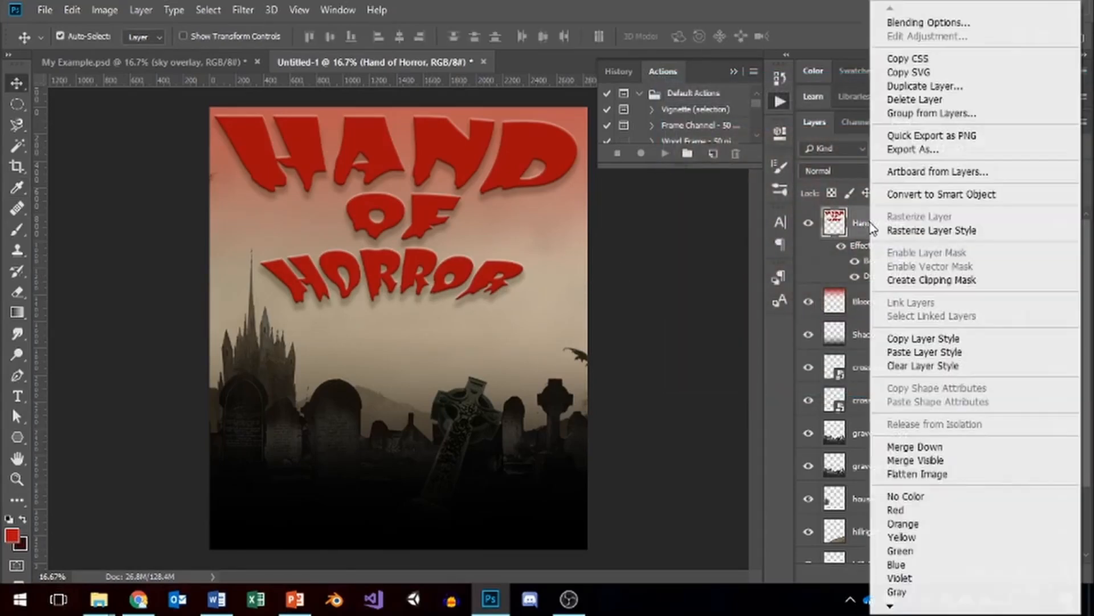
pyautogui.click(625, 324)
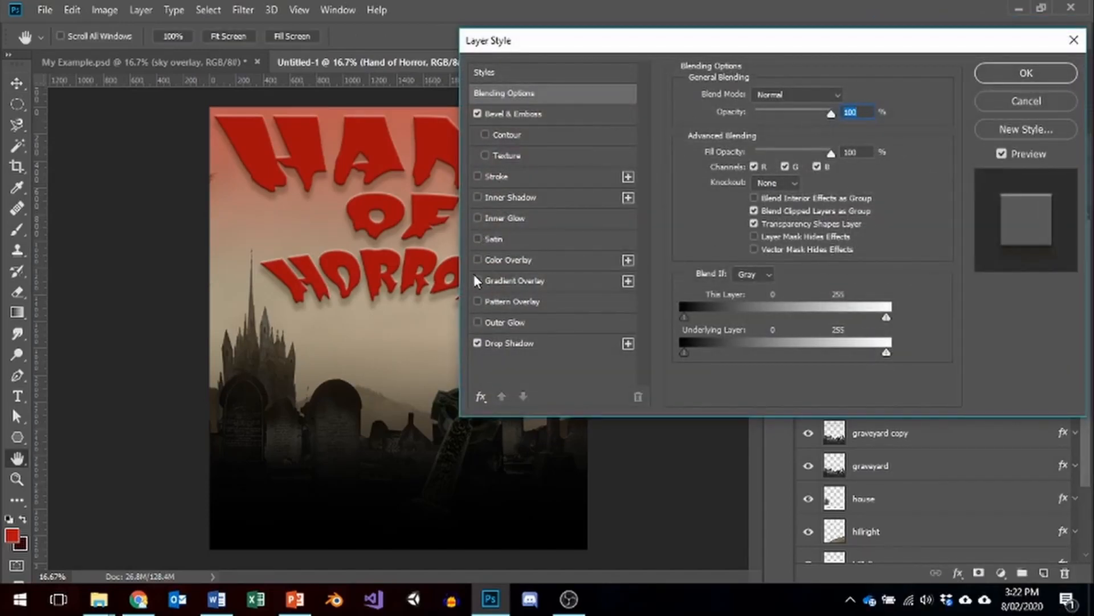
pyautogui.click(477, 280)
pyautogui.click(545, 282)
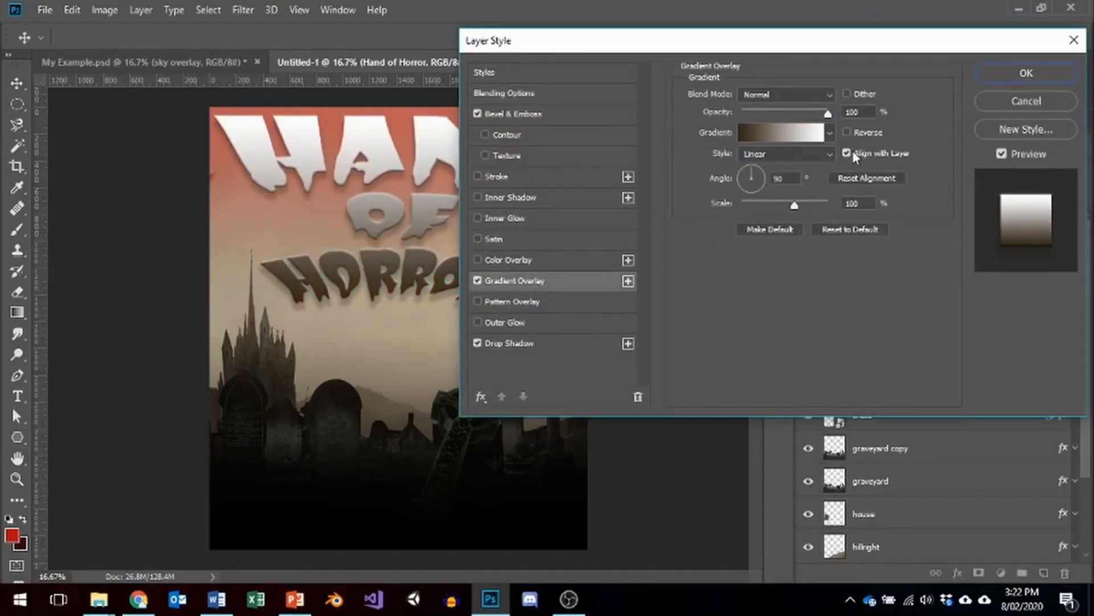
pyautogui.click(831, 133)
pyautogui.click(704, 168)
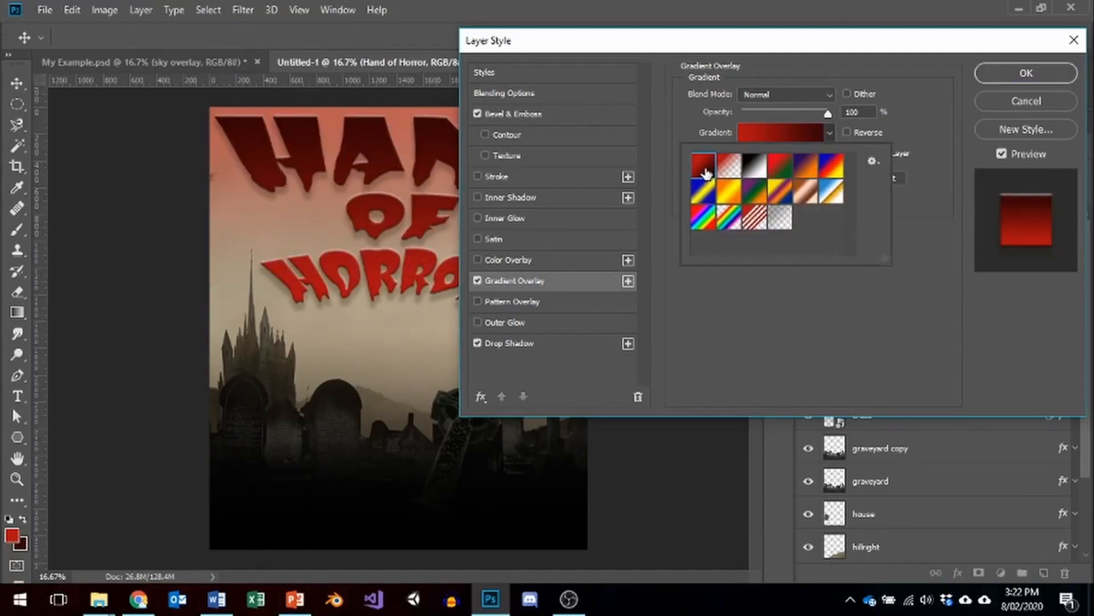
pyautogui.click(924, 119)
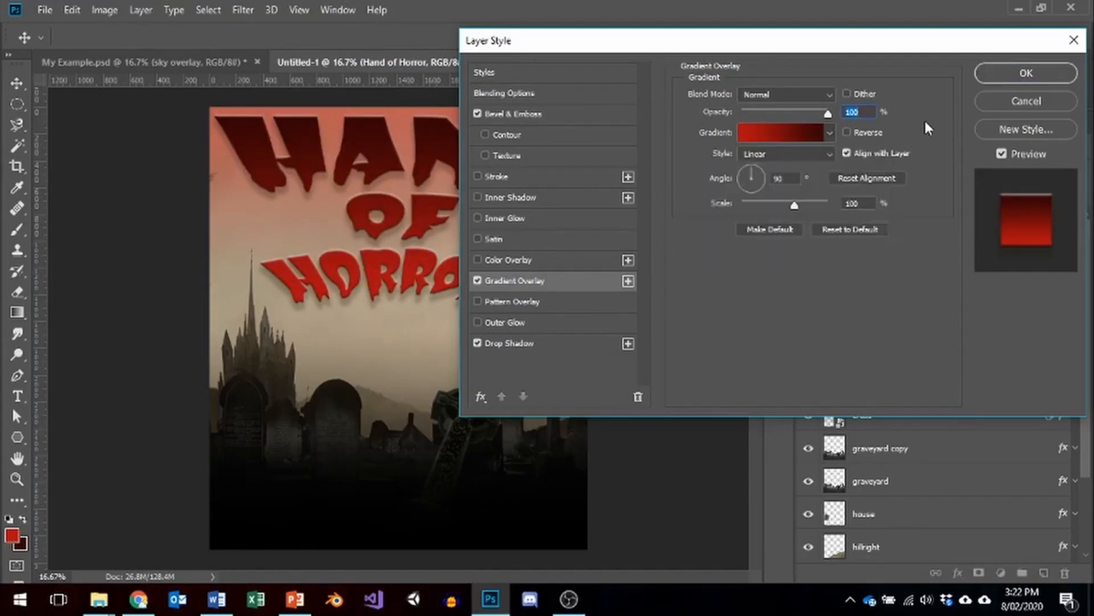
# Adjust the title's gradient overlay angle to about 94° so the letters darken towards the top.
pyautogui.click(752, 185)
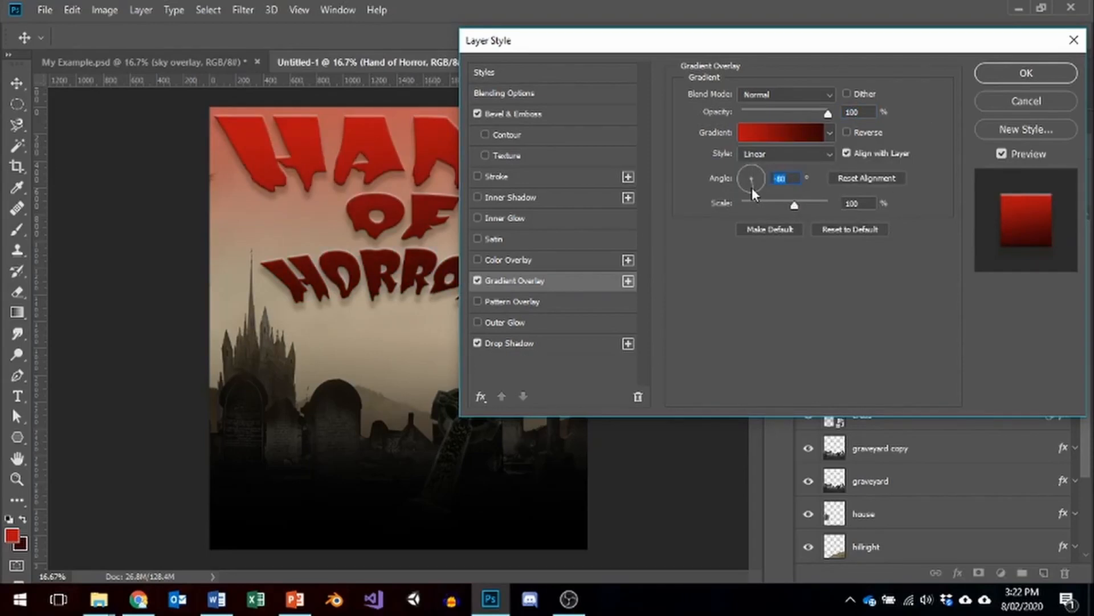
pyautogui.click(744, 179)
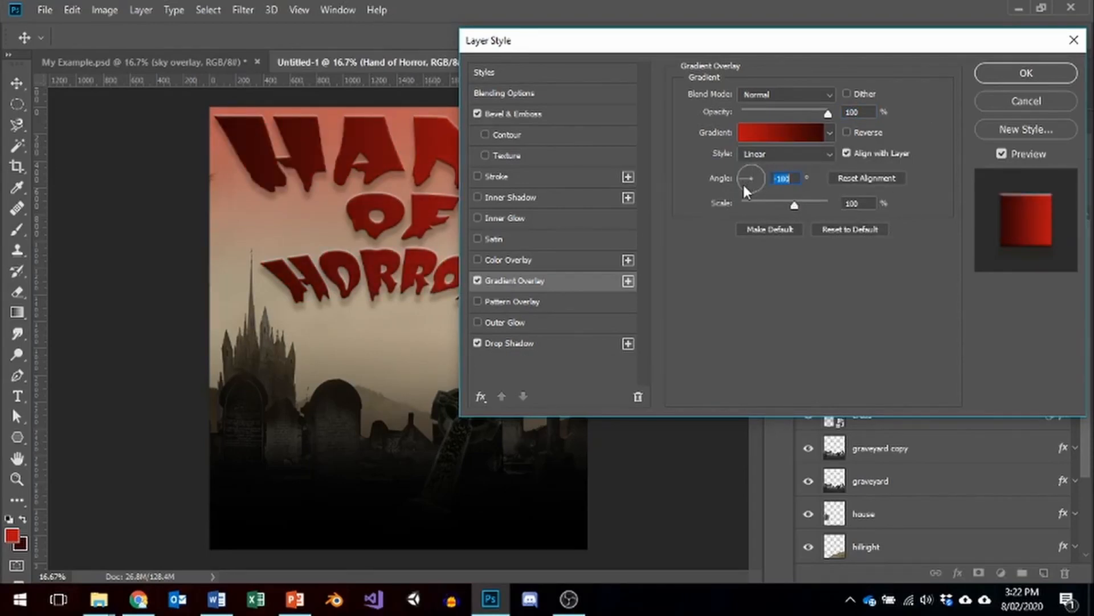
pyautogui.click(757, 172)
pyautogui.moveTo(730, 51); pyautogui.dragTo(885, 45)
pyautogui.click(912, 168)
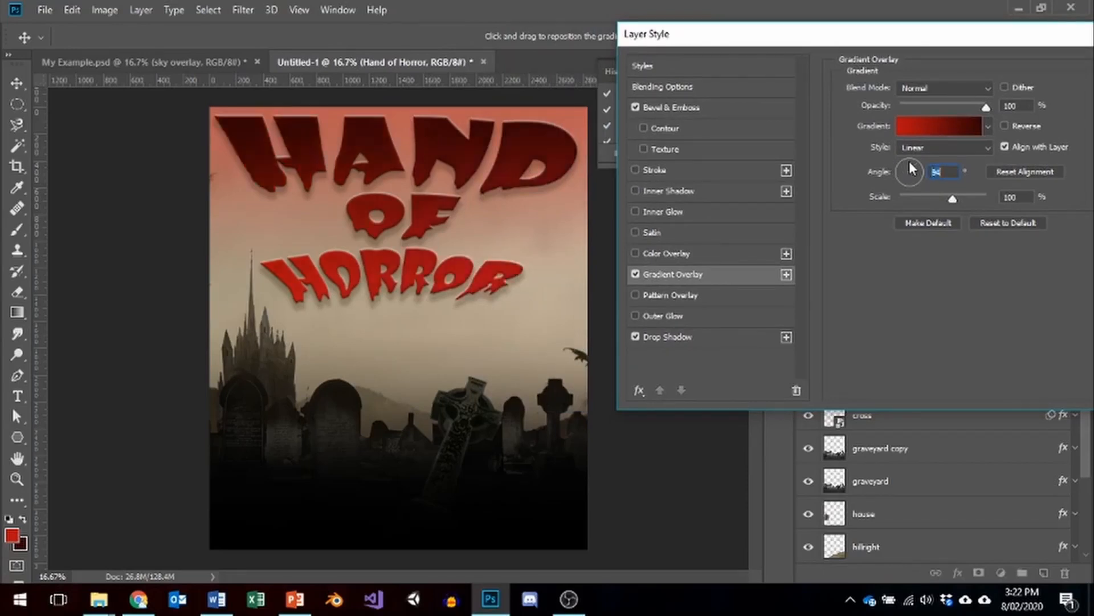
# Try the Radial, Angle, Reflected and Diamond styles for the title's gradient overlay.
pyautogui.click(983, 146)
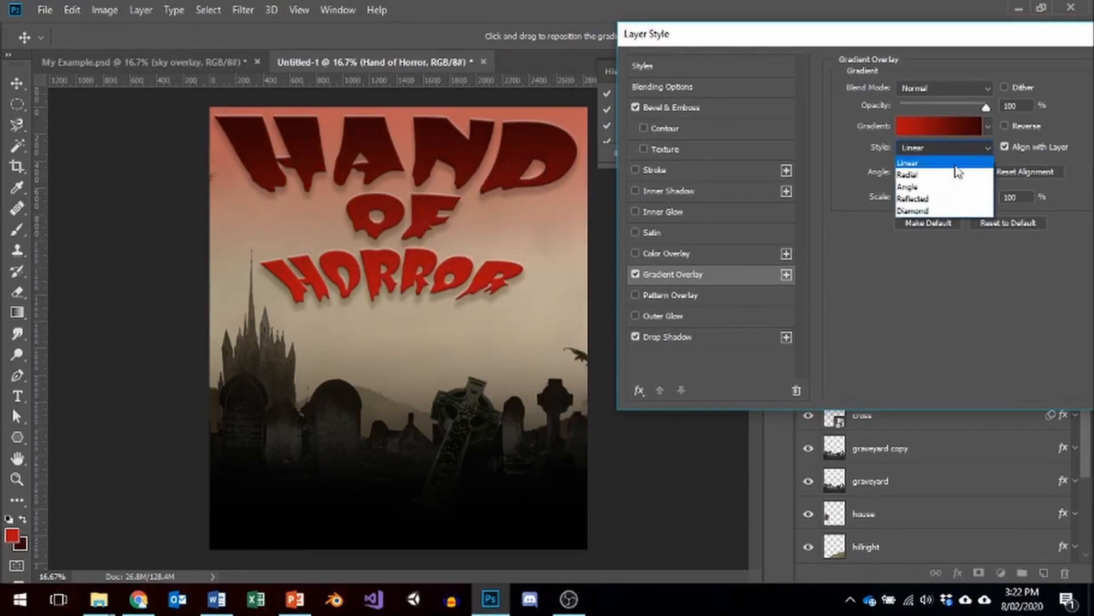
pyautogui.click(906, 175)
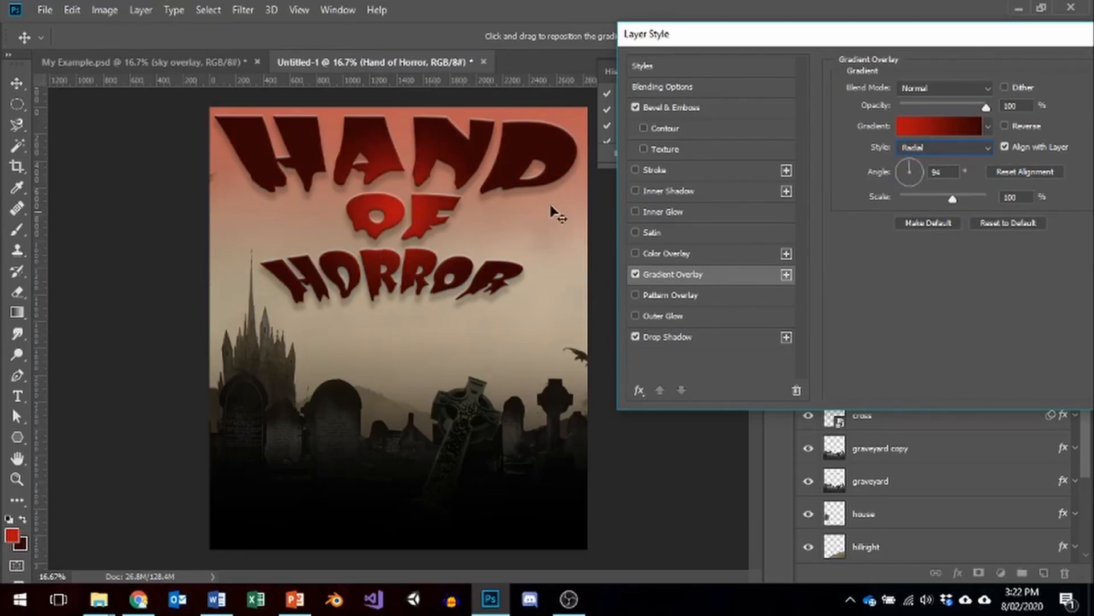
pyautogui.click(929, 150)
pyautogui.click(929, 186)
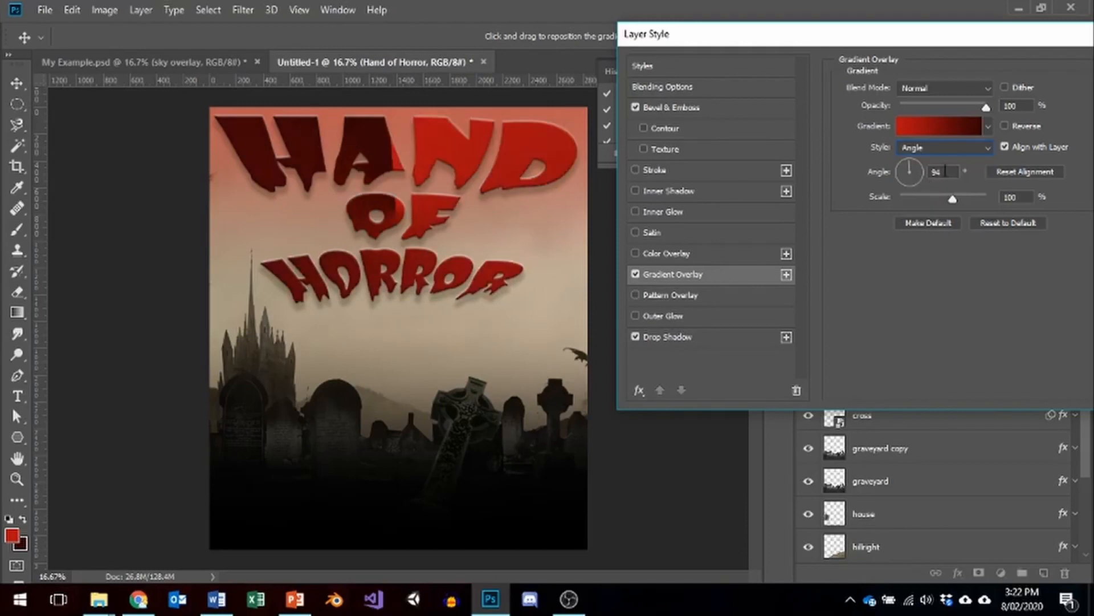
pyautogui.click(946, 149)
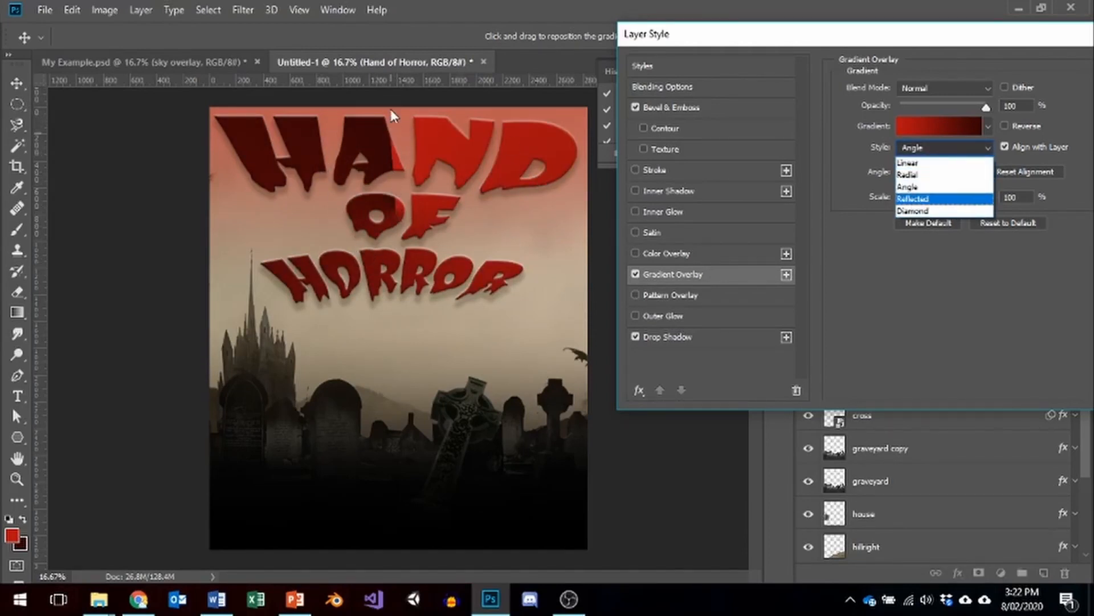
pyautogui.click(914, 198)
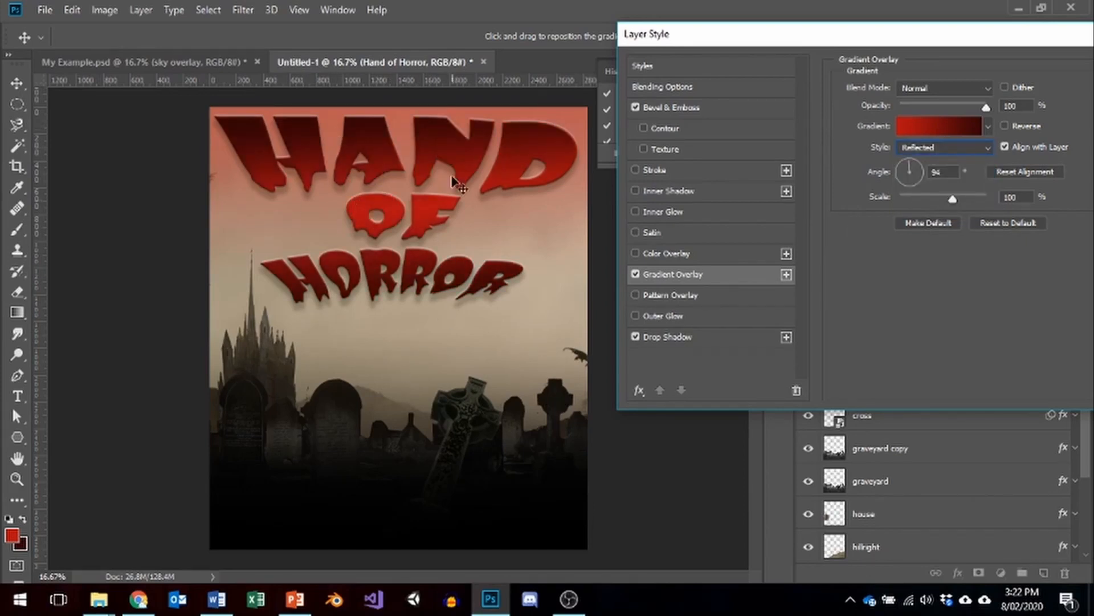
pyautogui.click(924, 143)
pyautogui.click(922, 213)
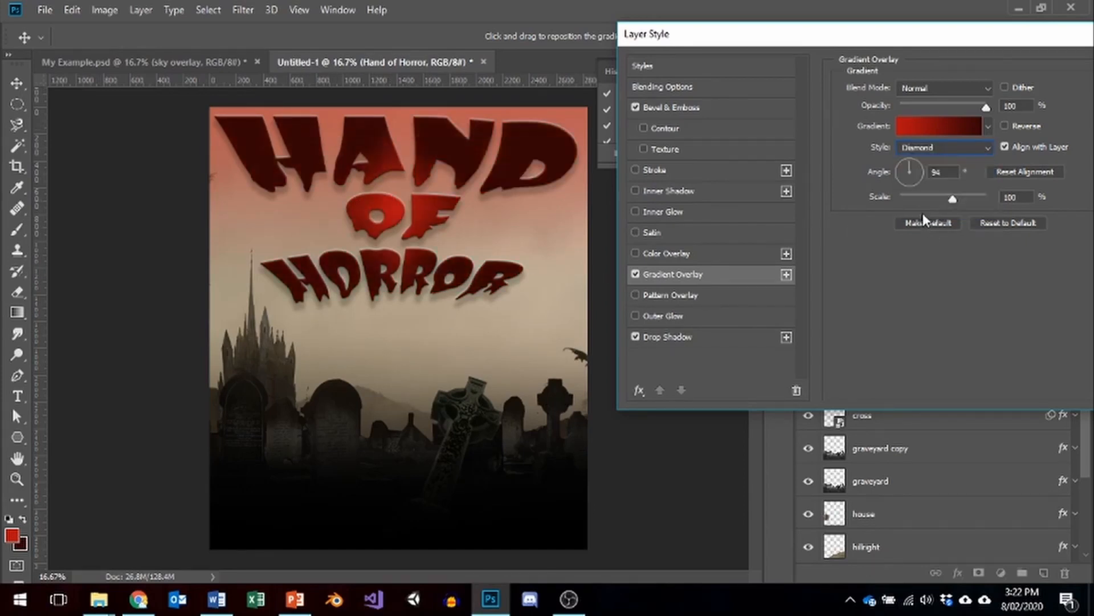
# Set the title's gradient overlay style to Reflected and apply the layer styles.
pyautogui.click(958, 148)
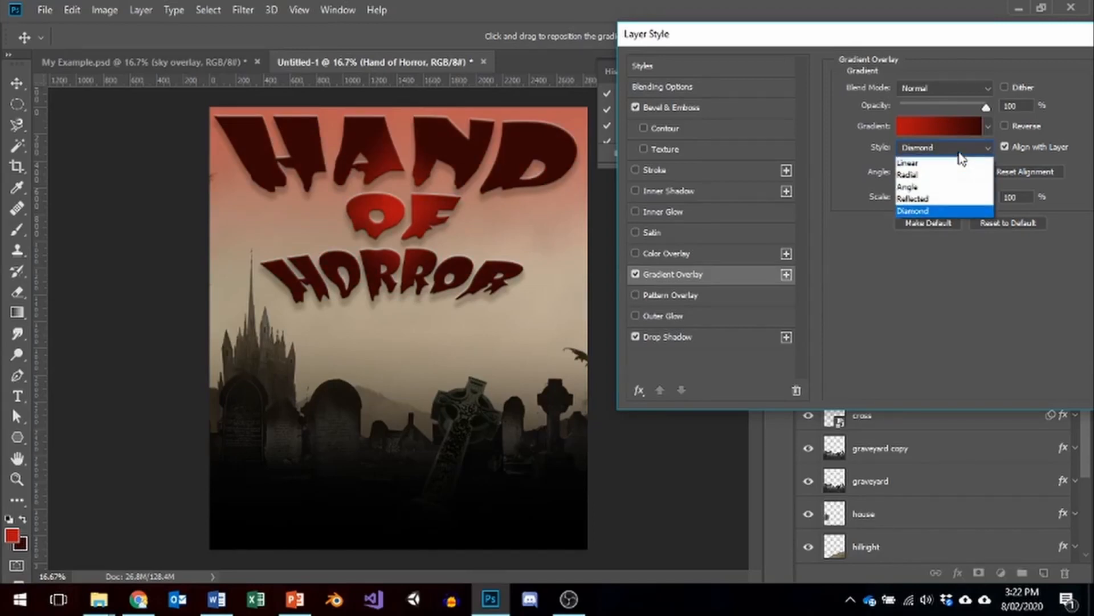
pyautogui.click(924, 199)
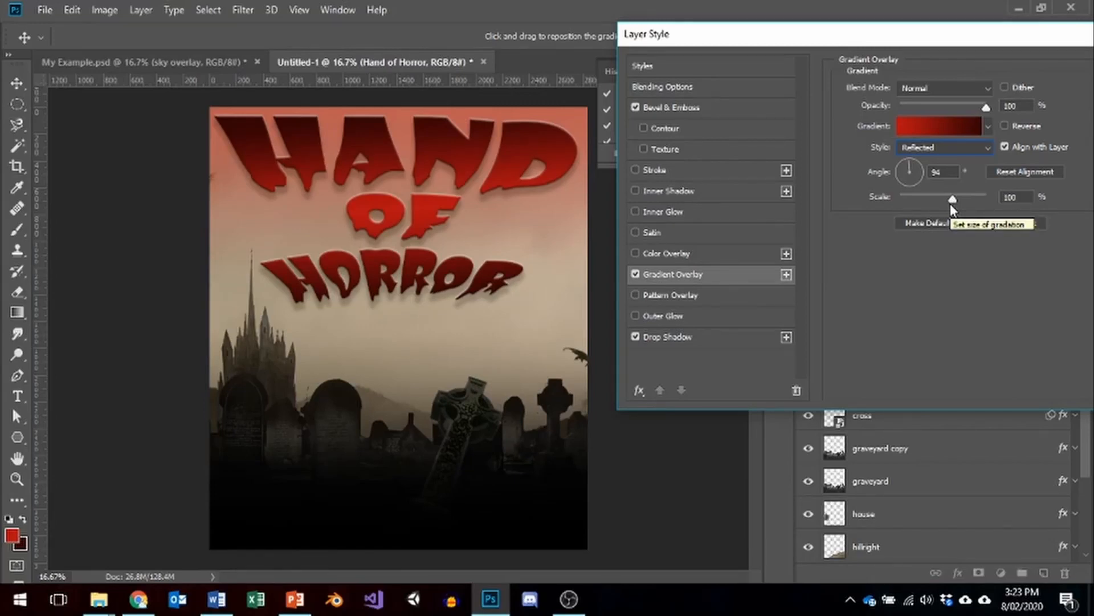
pyautogui.moveTo(1033, 39); pyautogui.dragTo(858, 91)
pyautogui.click(979, 96)
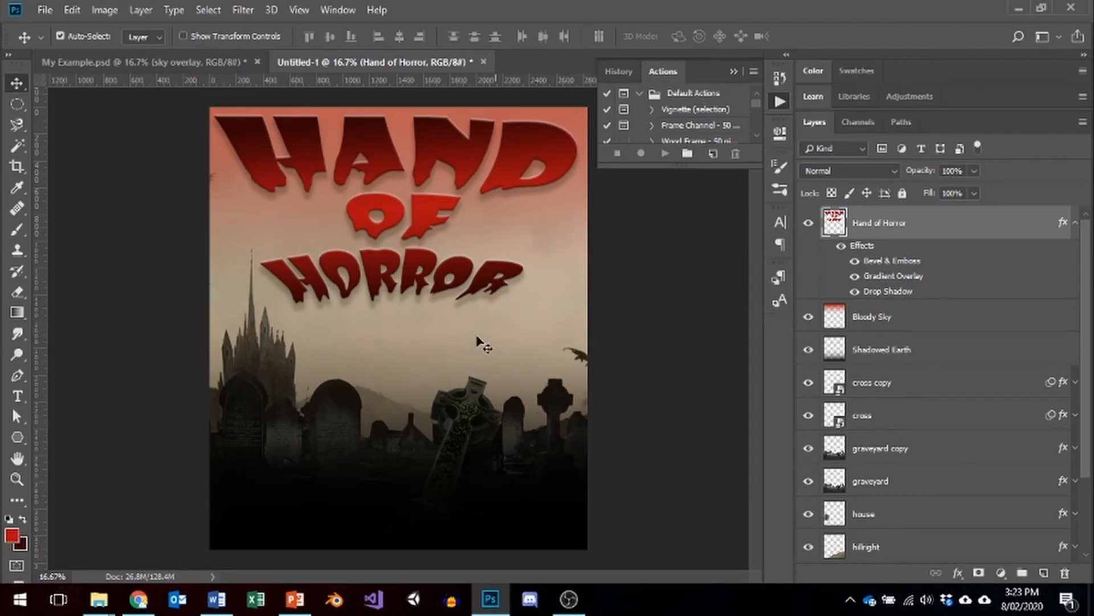
# Start a new text layer in the poster's lower left corner and set its colour to white ffffff.
pyautogui.click(18, 395)
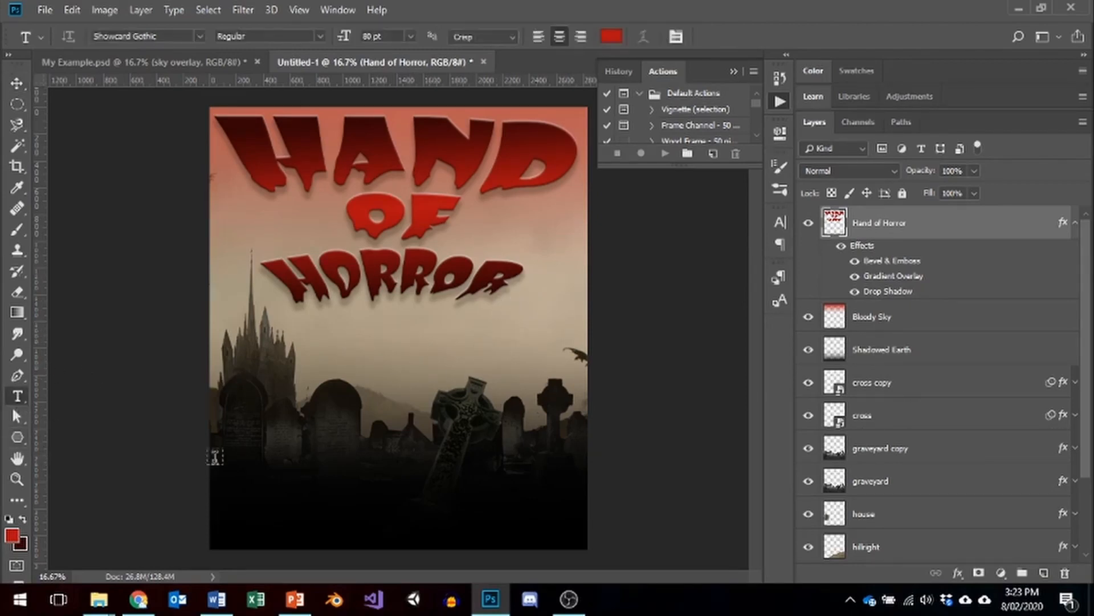
pyautogui.click(230, 518)
pyautogui.click(12, 536)
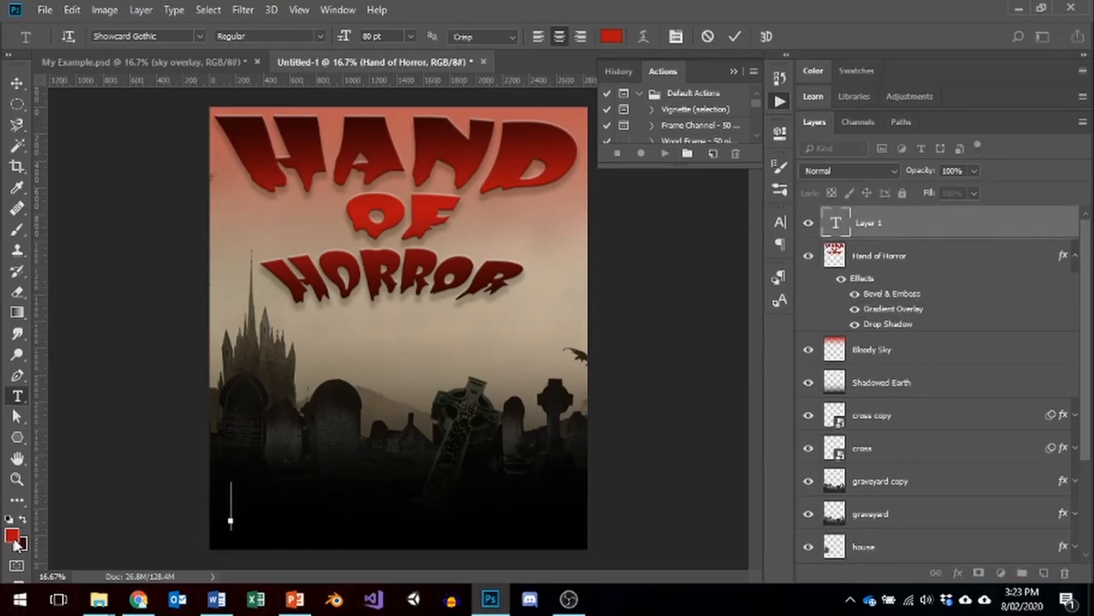
pyautogui.click(614, 34)
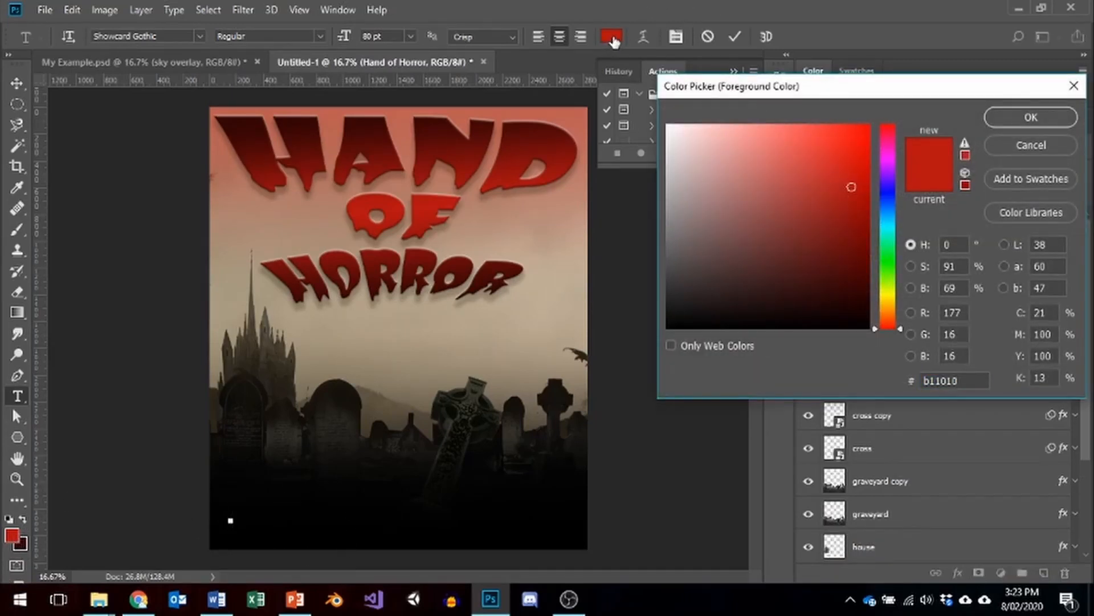
pyautogui.click(668, 125)
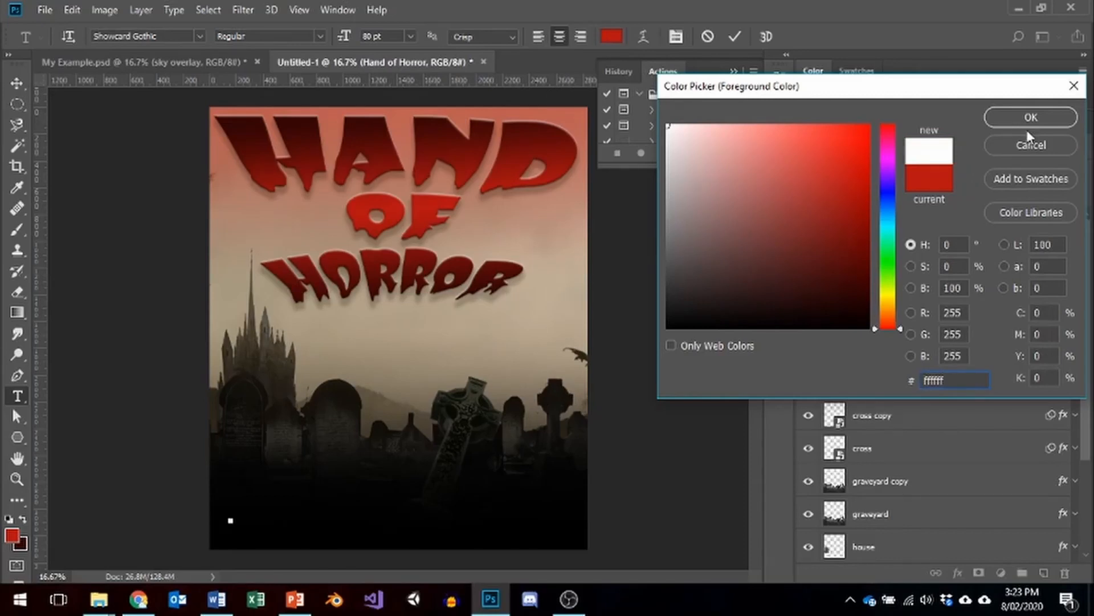
pyautogui.click(1031, 117)
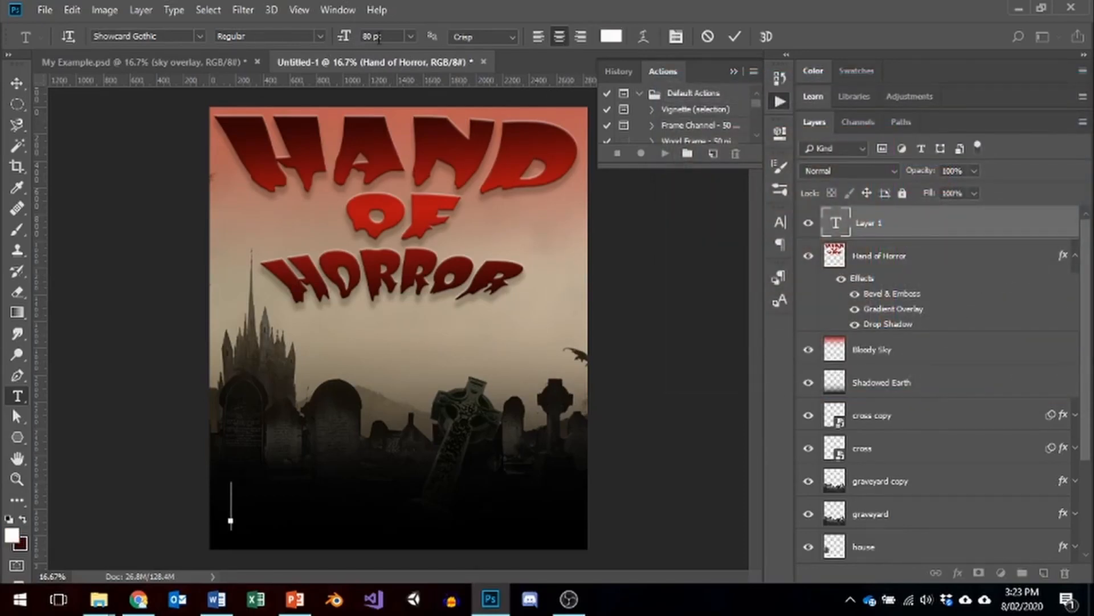
# Set the new text's font to Copperplate Gothic Light and align it left.
pyautogui.click(203, 35)
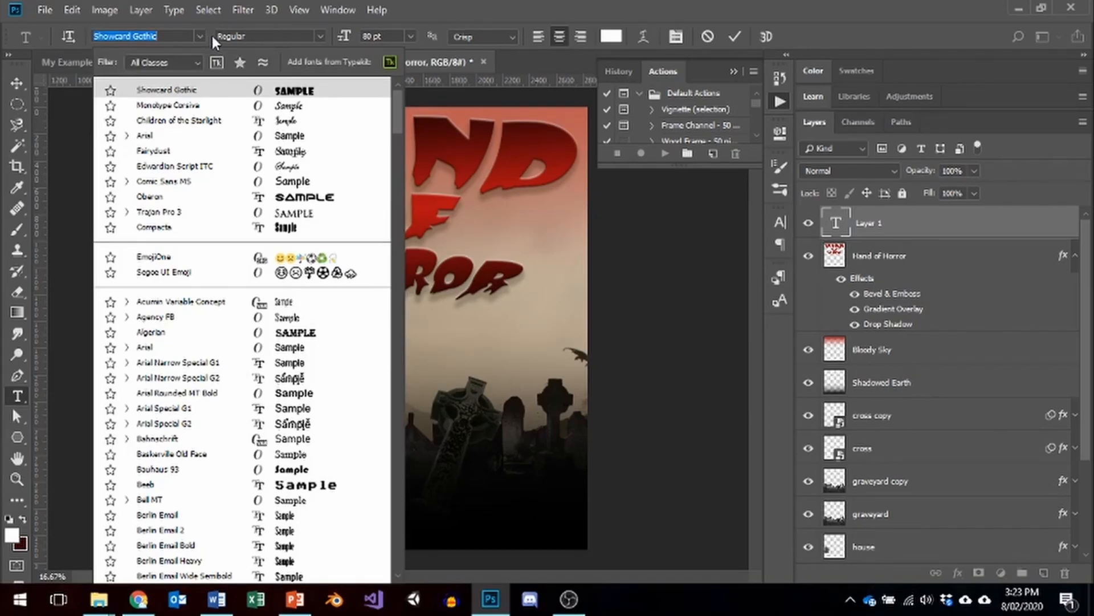
pyautogui.write('copple')
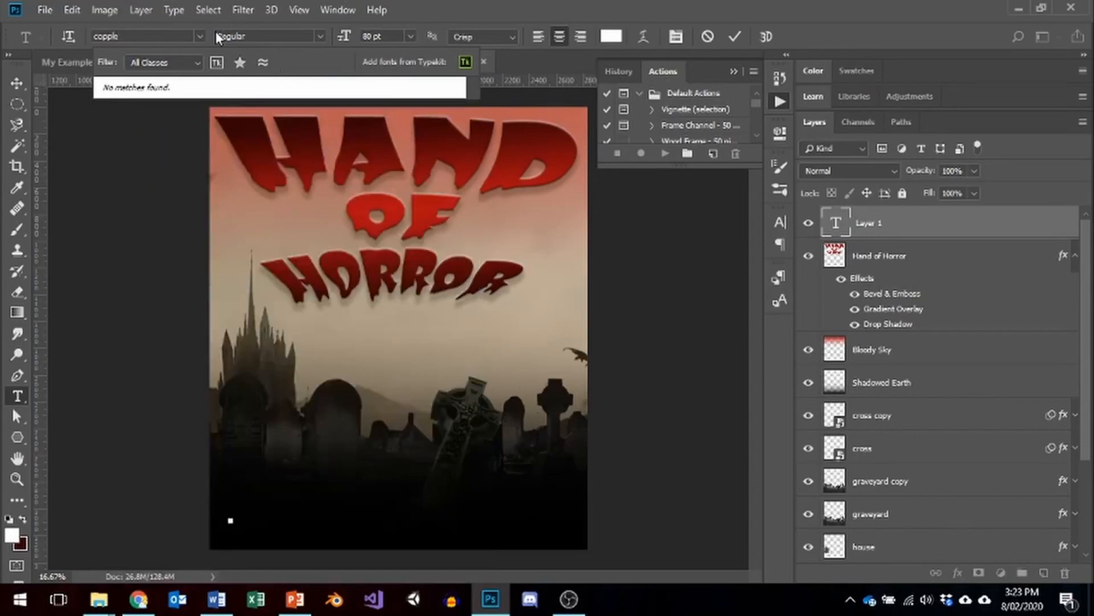
pyautogui.press('BackSpace')
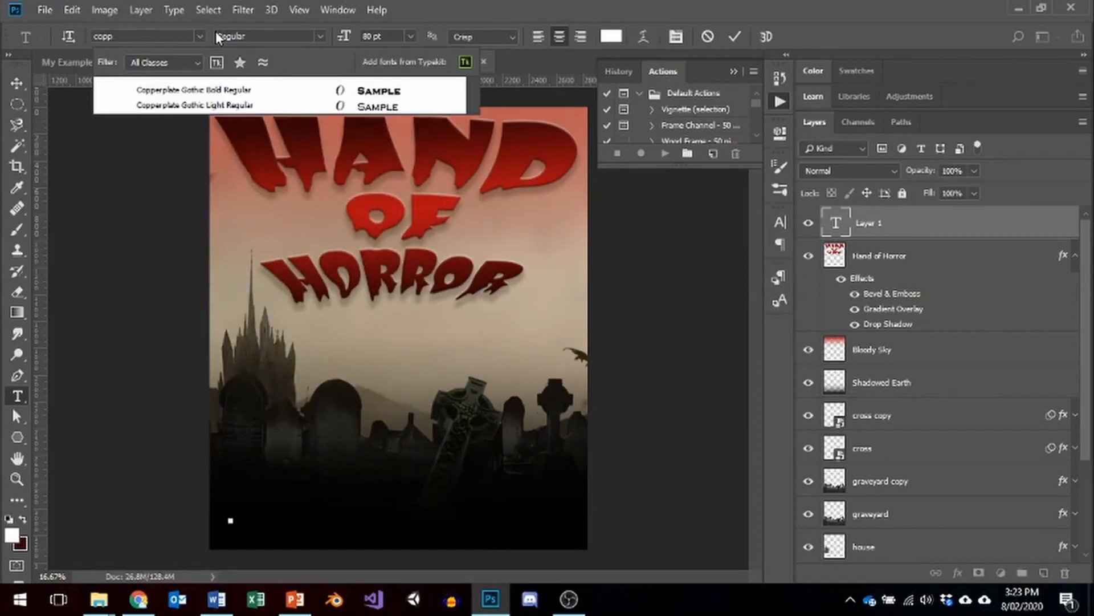
pyautogui.click(224, 105)
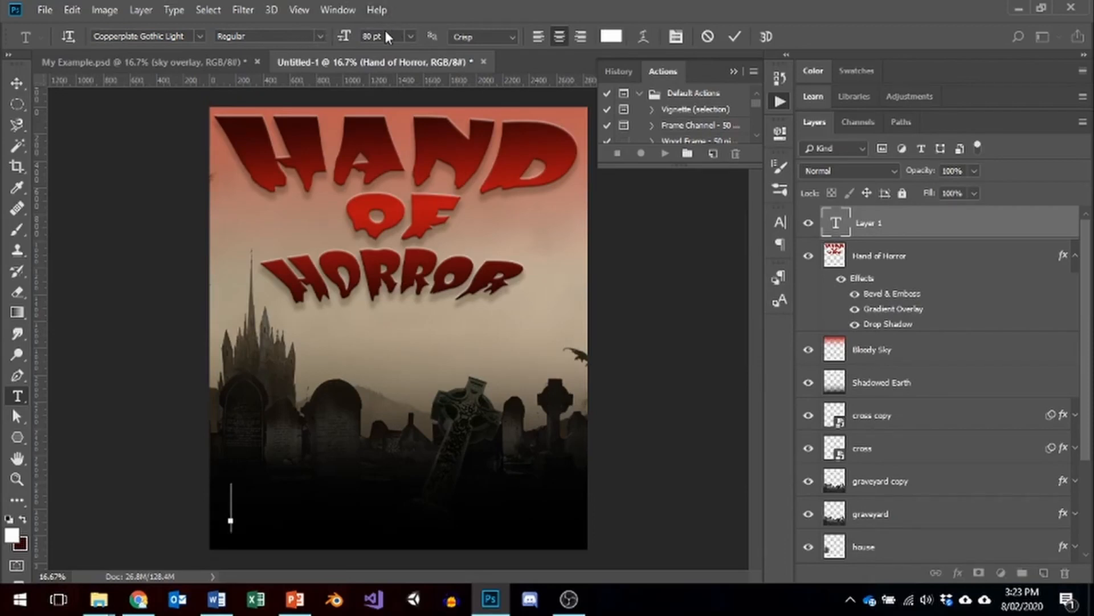
pyautogui.click(342, 37)
pyautogui.write('32pt')
pyautogui.click(539, 38)
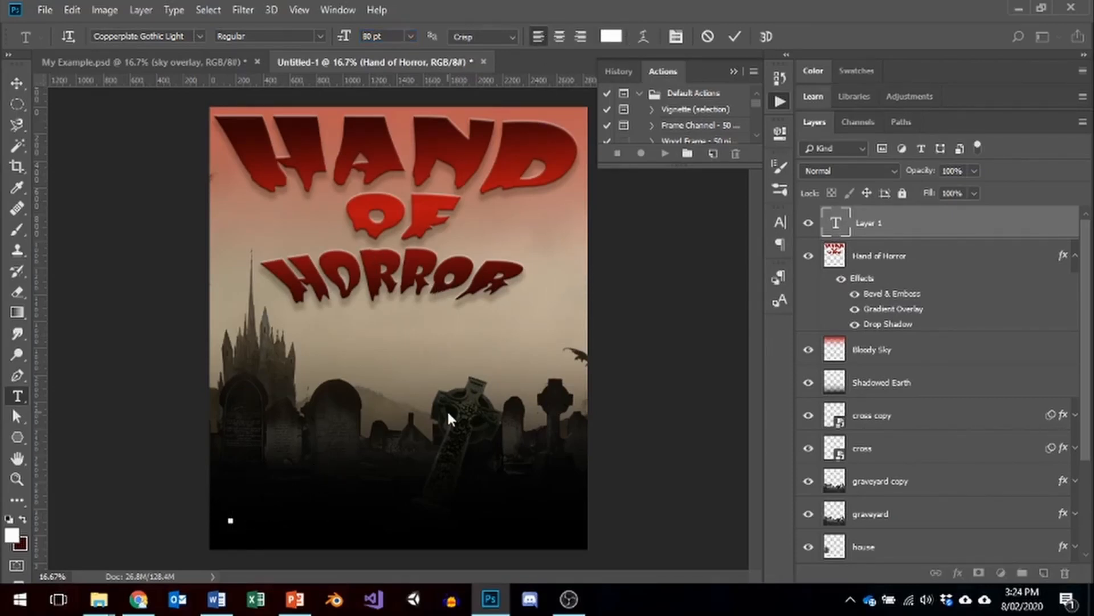
# Enter "Persone 1" as the text along the bottom of the poster.
pyautogui.write('Persone qq')
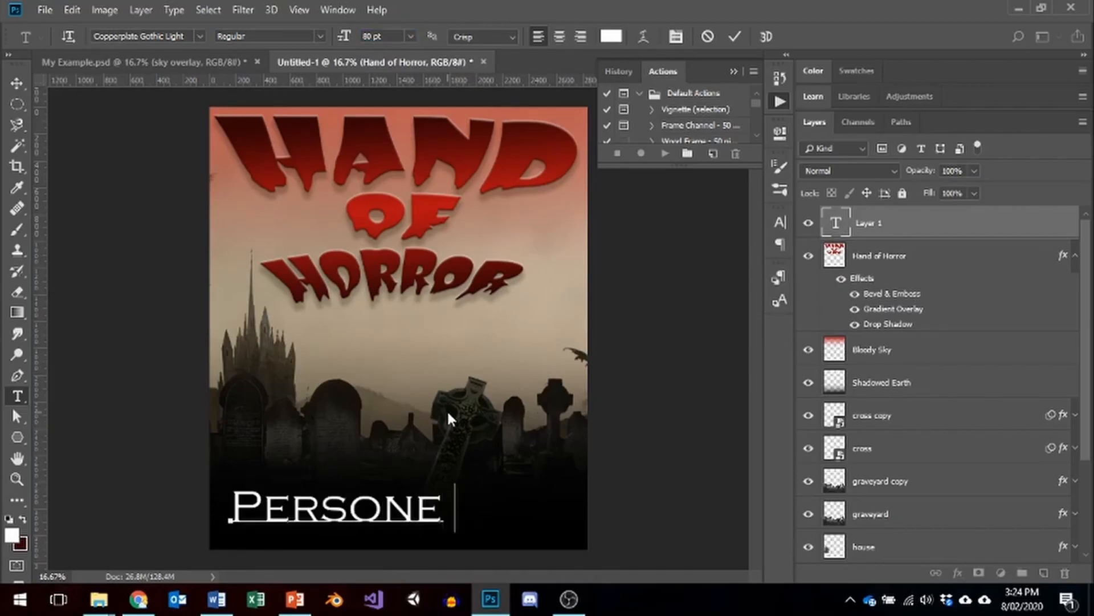
pyautogui.press('BackSpace')
pyautogui.press('BackSpace')
pyautogui.write('1')
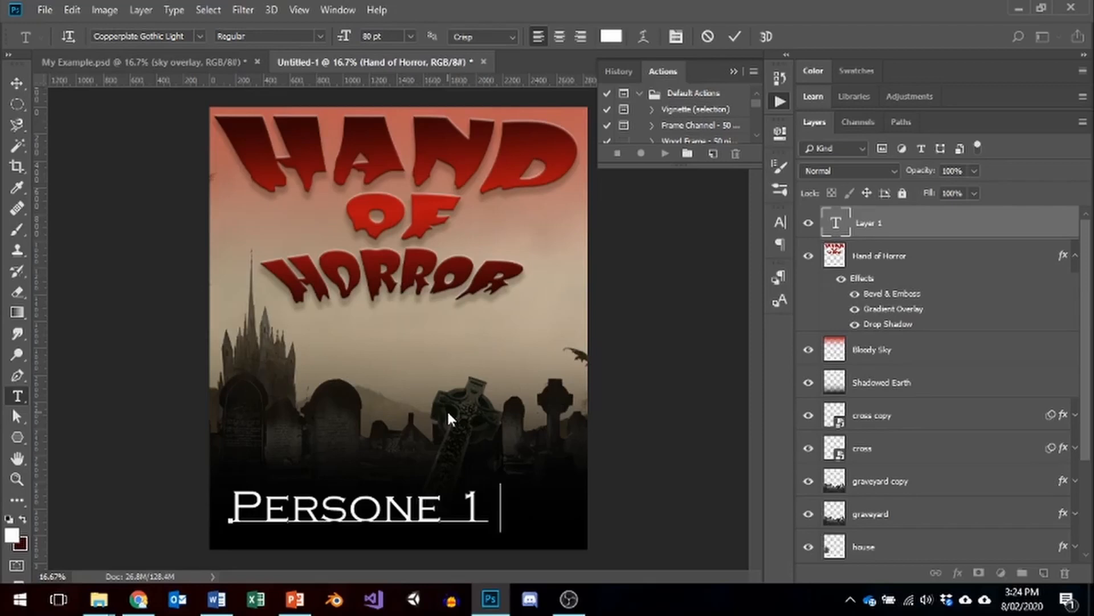
# Set the size of the whole "Persone 1" text to 32 pt.
pyautogui.hotkey('ctrl', 'a')
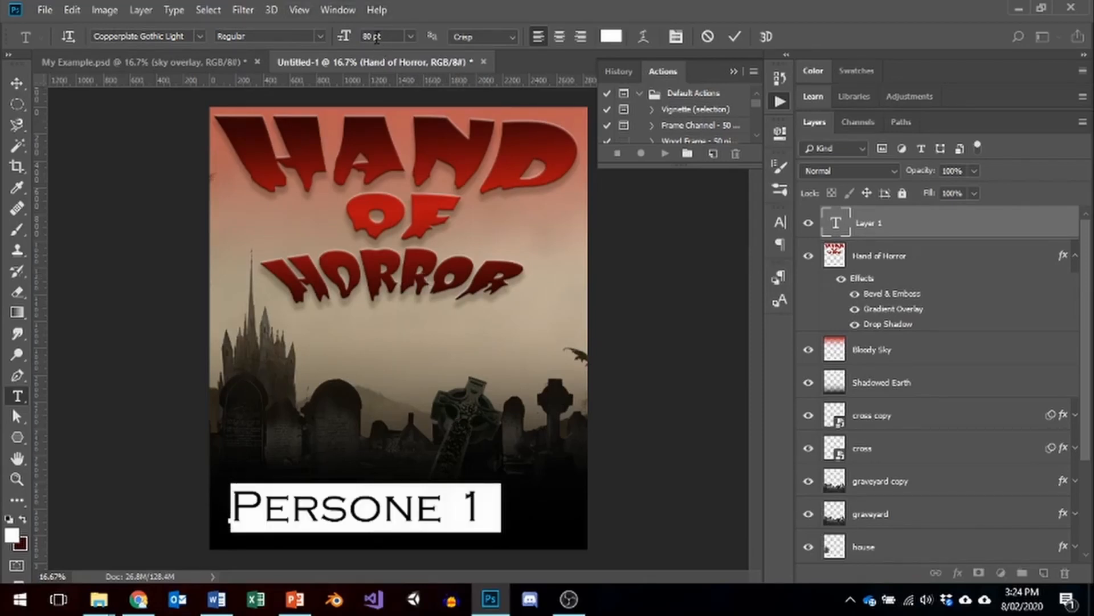
pyautogui.click(376, 36)
pyautogui.write('32')
pyautogui.press('Return')
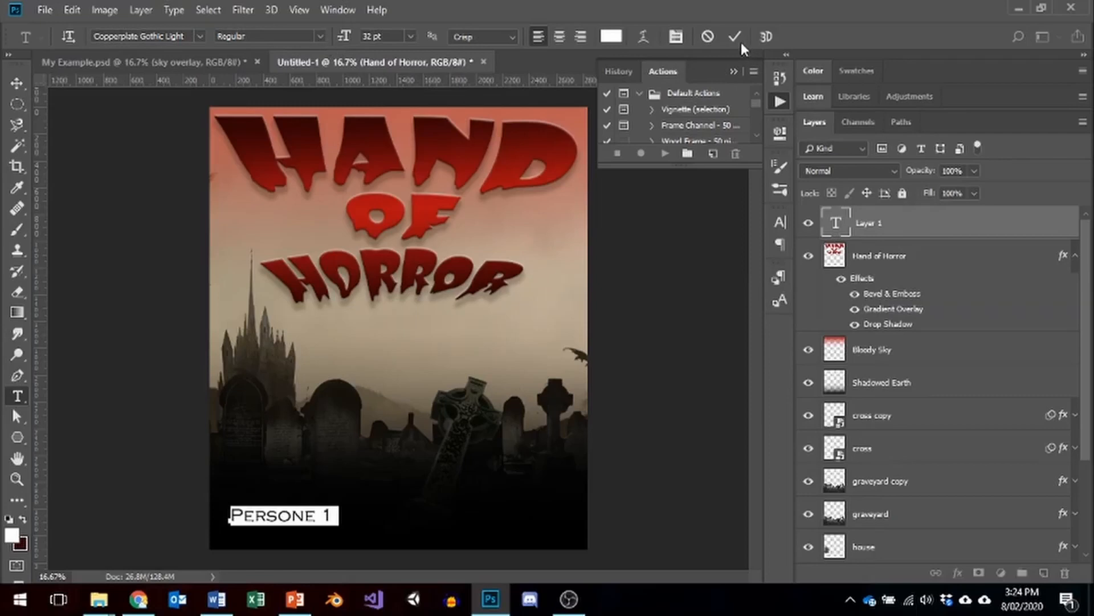
# Add the placeholder words "rgiueriu rg hurh ef goh" after "Persone 1" in the credit line.
pyautogui.click(332, 516)
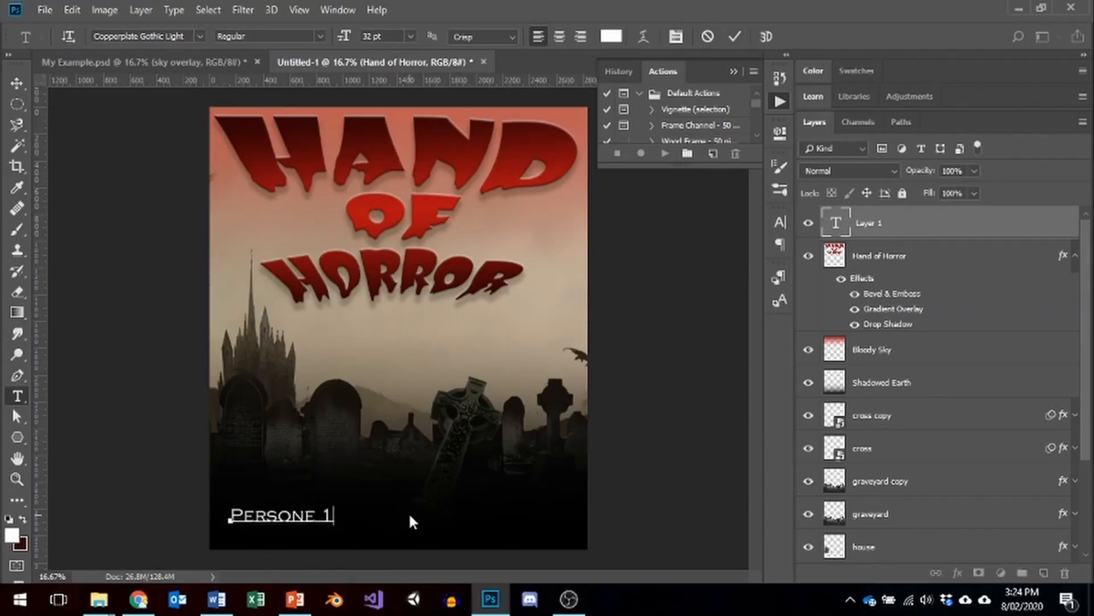
pyautogui.write('rgiueriu rg      ')
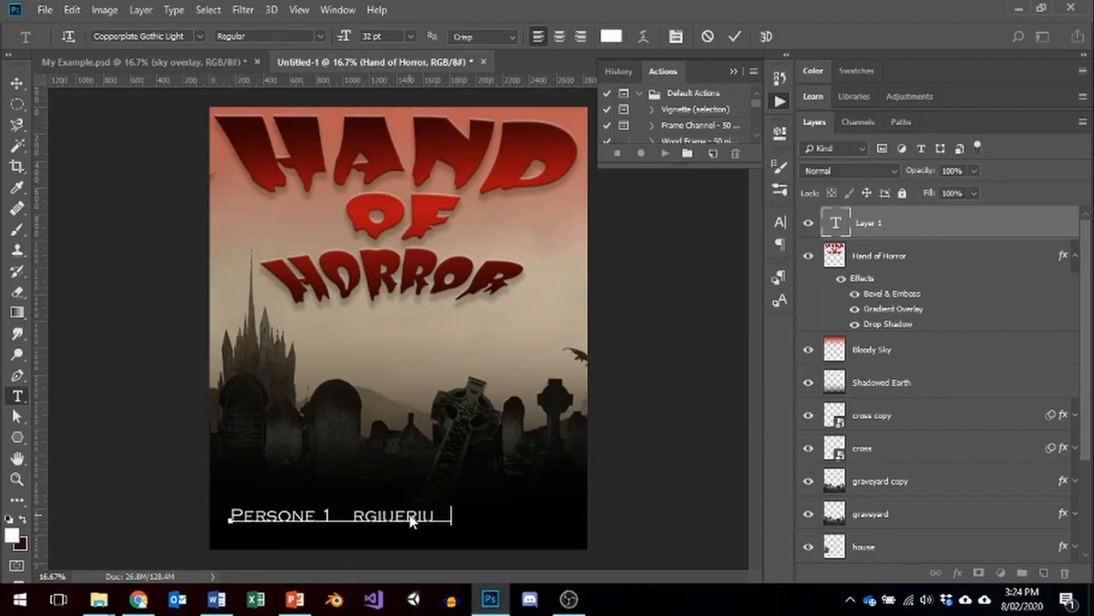
pyautogui.write('hurh ef goh')
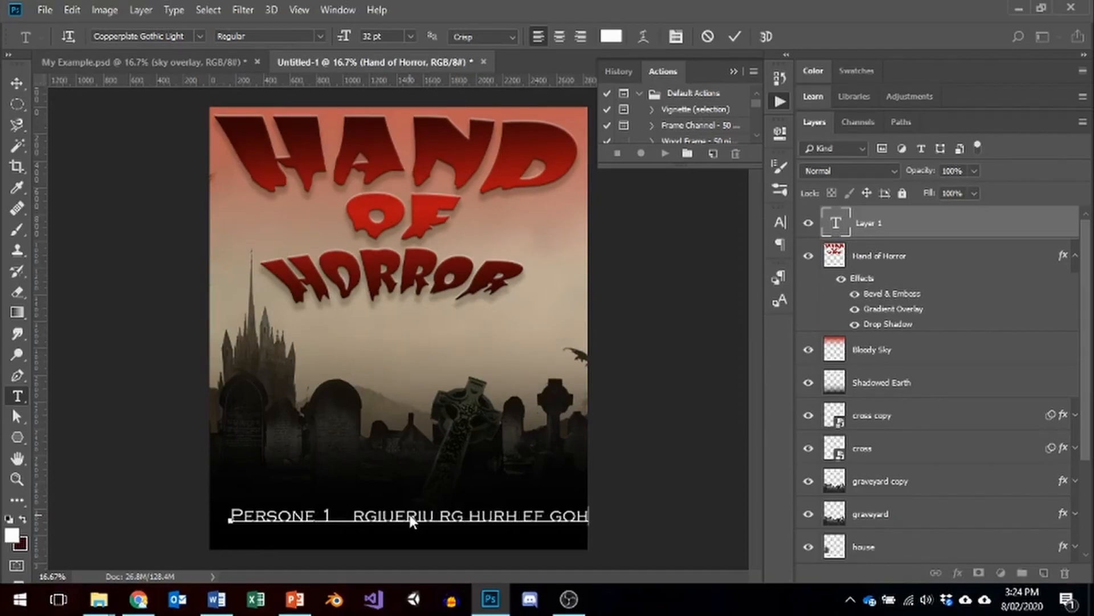
# Trim the credit text and close up its spacing so the single line reads "Persone 1 rgiueriu rg hurh ef go".
pyautogui.press('BackSpace')
pyautogui.press('ctrl')
pyautogui.hotkey('shift', 'Left')
pyautogui.hotkey('shift', 'Left')
pyautogui.hotkey('shift', 'Left')
pyautogui.hotkey('shift', 'Left')
pyautogui.press('Return')
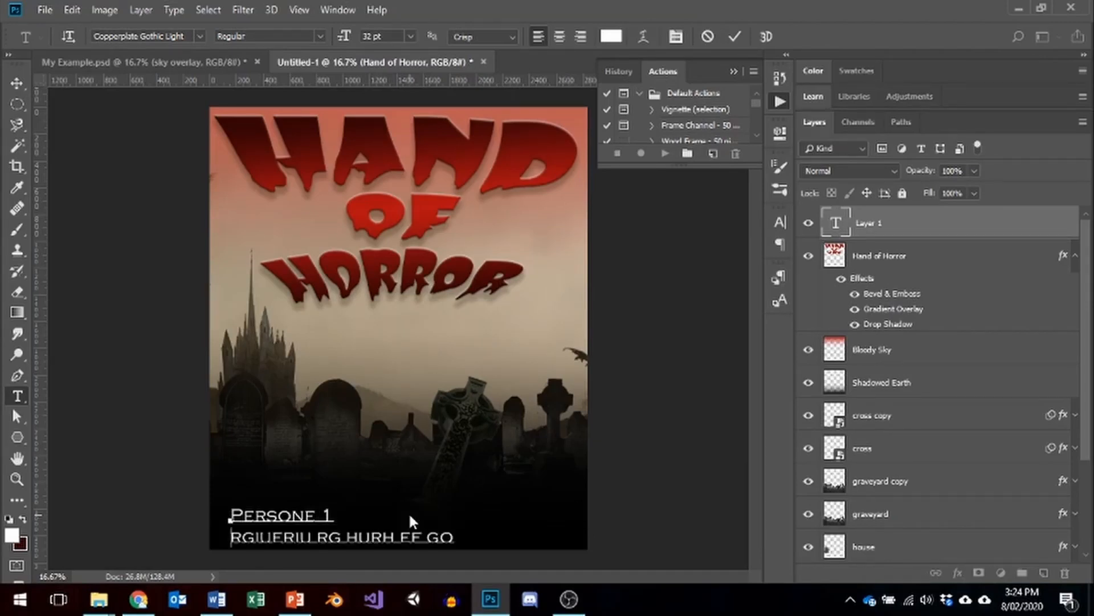
pyautogui.press('BackSpace')
pyautogui.press('BackSpace')
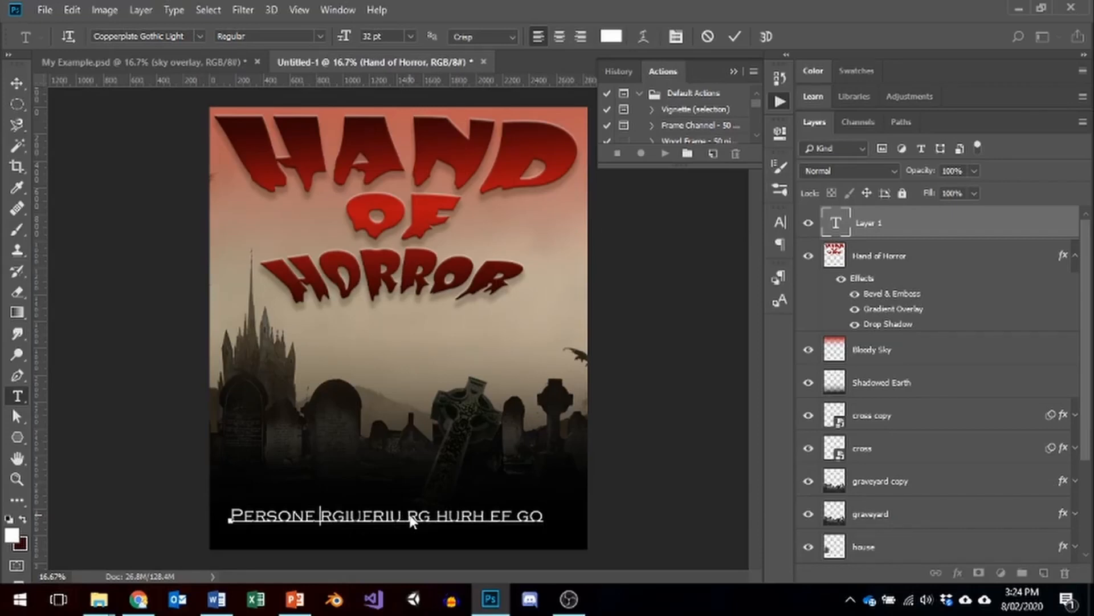
pyautogui.write('1')
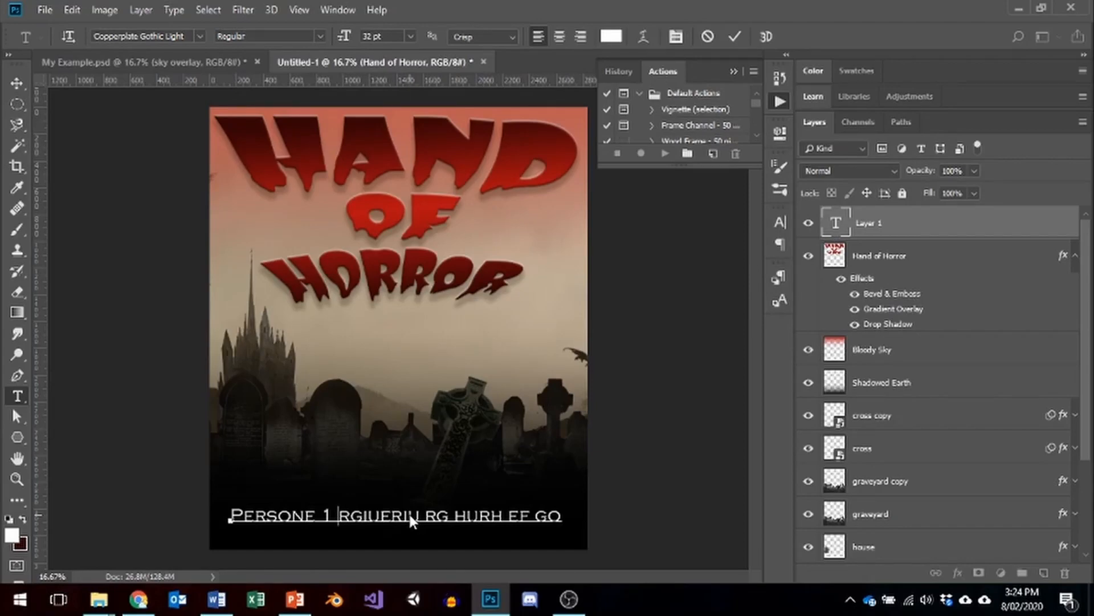
# Bring up the "2 - B-Grade Movie Poster" folder window, and return to Photoshop to commit the credit text.
pyautogui.moveTo(99, 598)
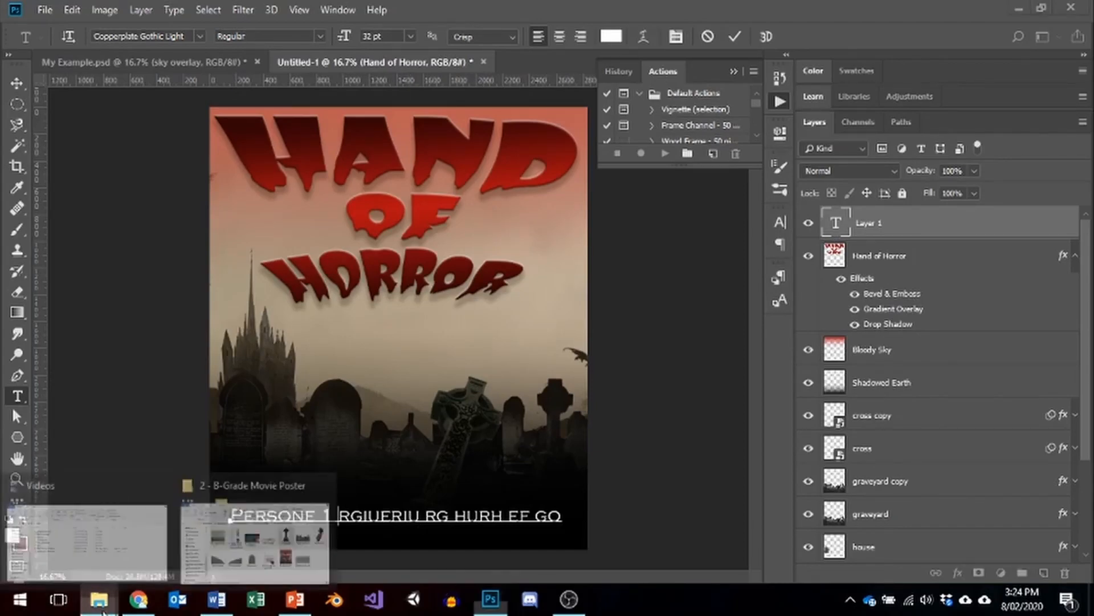
pyautogui.click(264, 535)
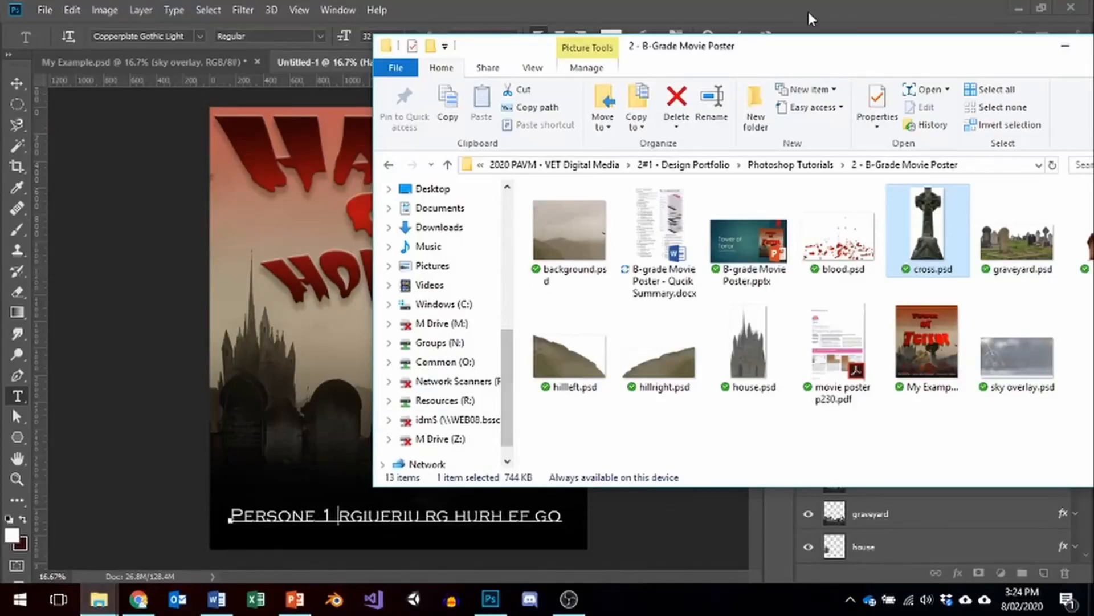
pyautogui.moveTo(848, 50); pyautogui.dragTo(670, 199)
pyautogui.click(734, 36)
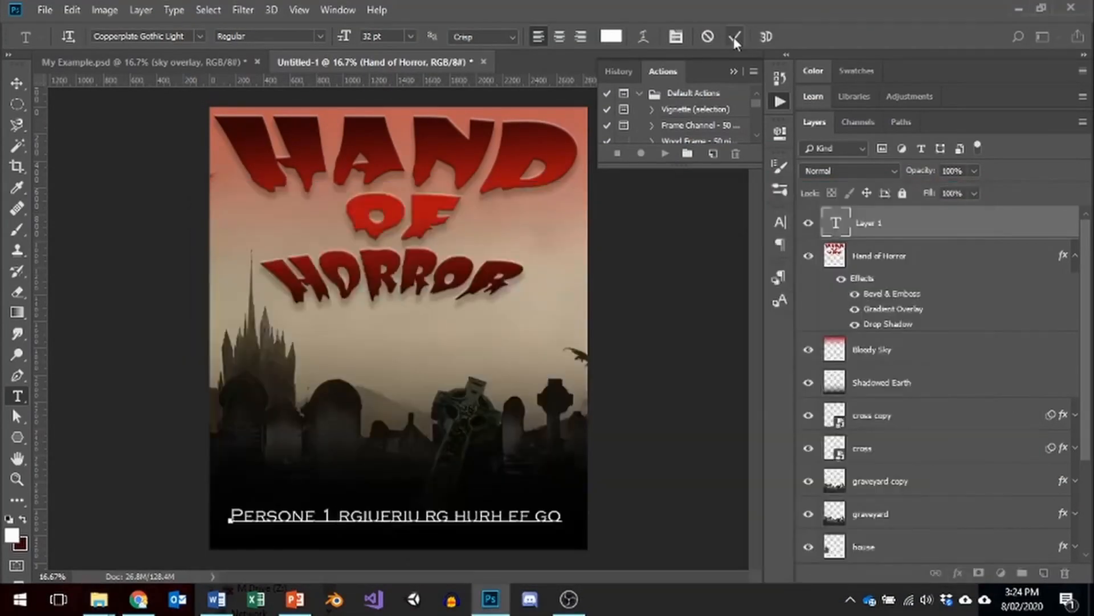
pyautogui.click(734, 36)
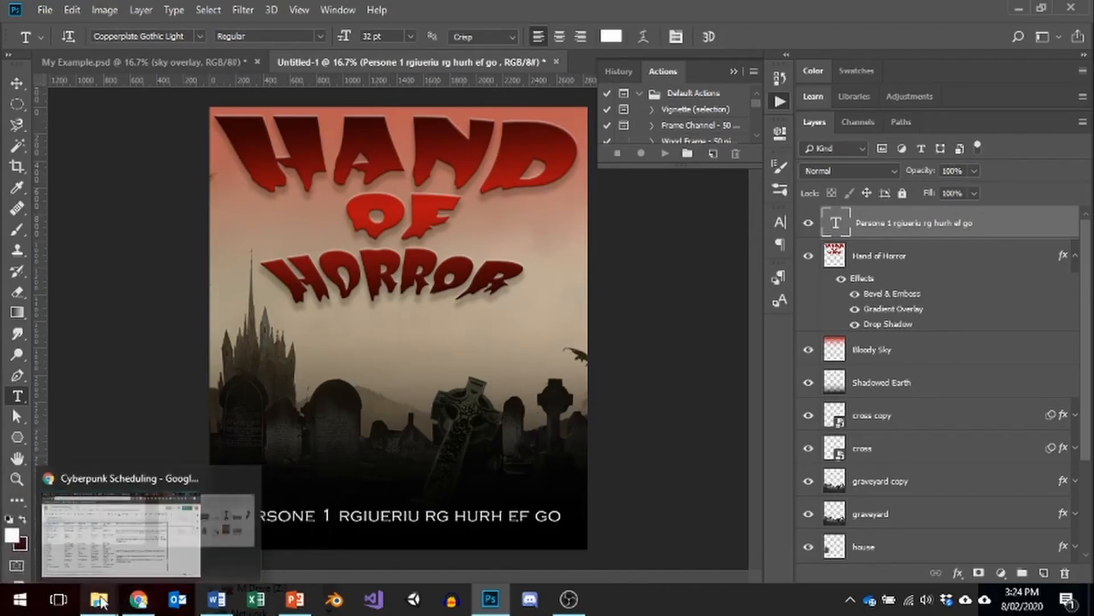
# Place sky overlay.psd from the "2 - B-Grade Movie Poster" folder and scale it to about 211% to span the poster's upper part.
pyautogui.moveTo(100, 602)
pyautogui.click(257, 524)
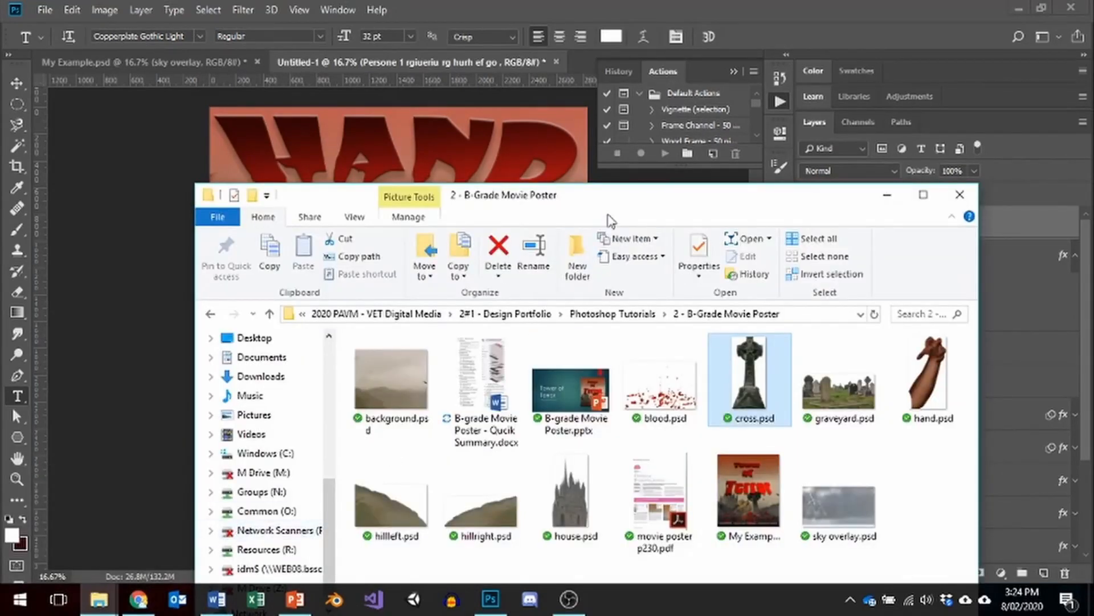
pyautogui.moveTo(610, 197); pyautogui.dragTo(832, 68)
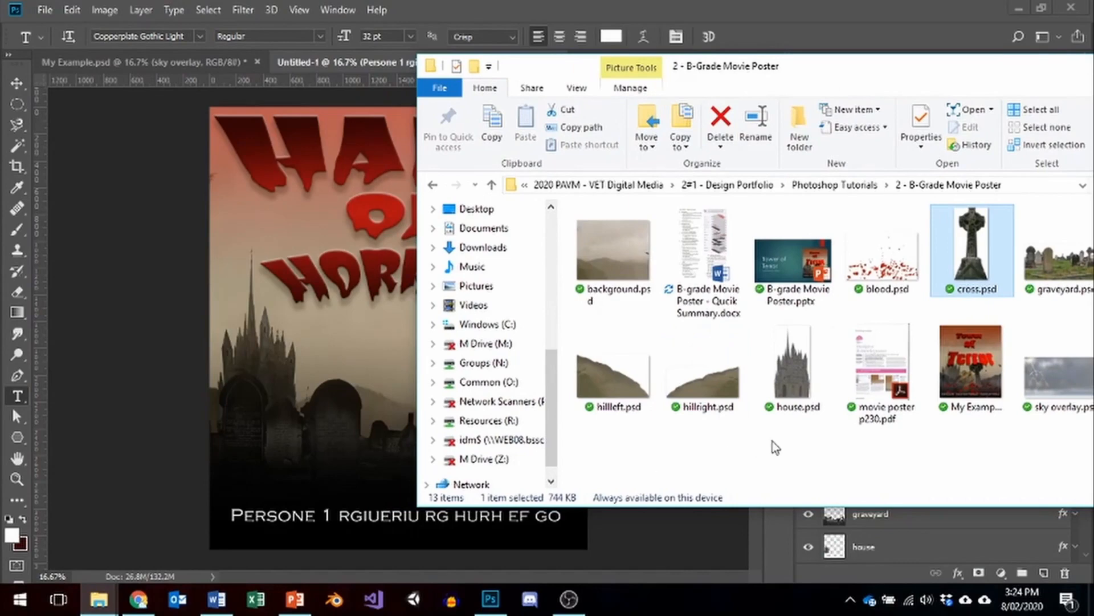
pyautogui.moveTo(1058, 374); pyautogui.dragTo(224, 191)
pyautogui.moveTo(313, 276); pyautogui.dragTo(165, 195)
pyautogui.moveTo(281, 218); pyautogui.dragTo(323, 131)
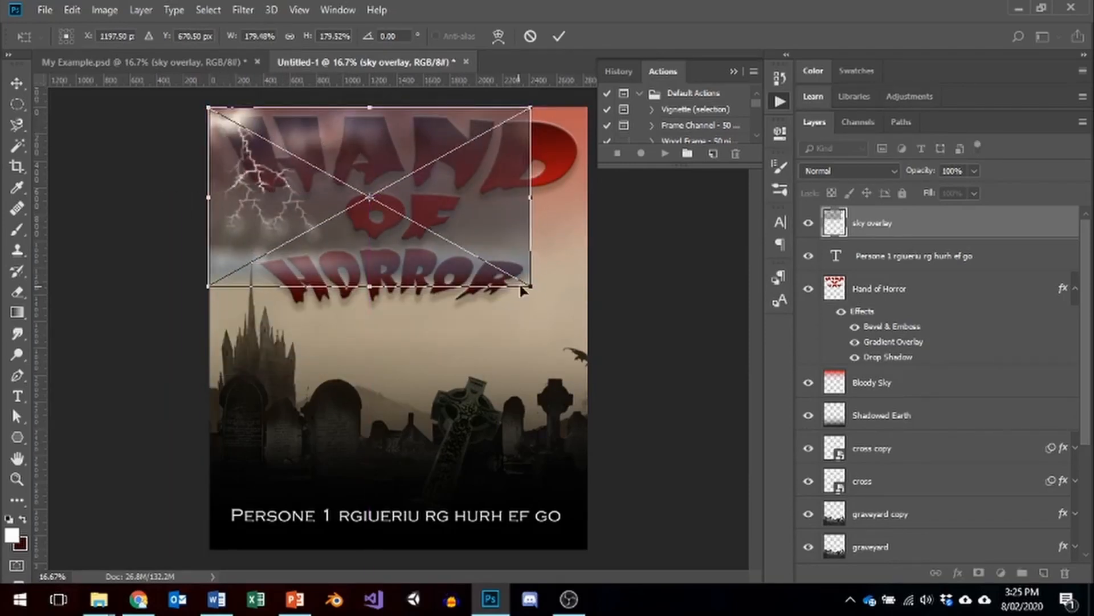
pyautogui.moveTo(523, 291); pyautogui.dragTo(587, 313)
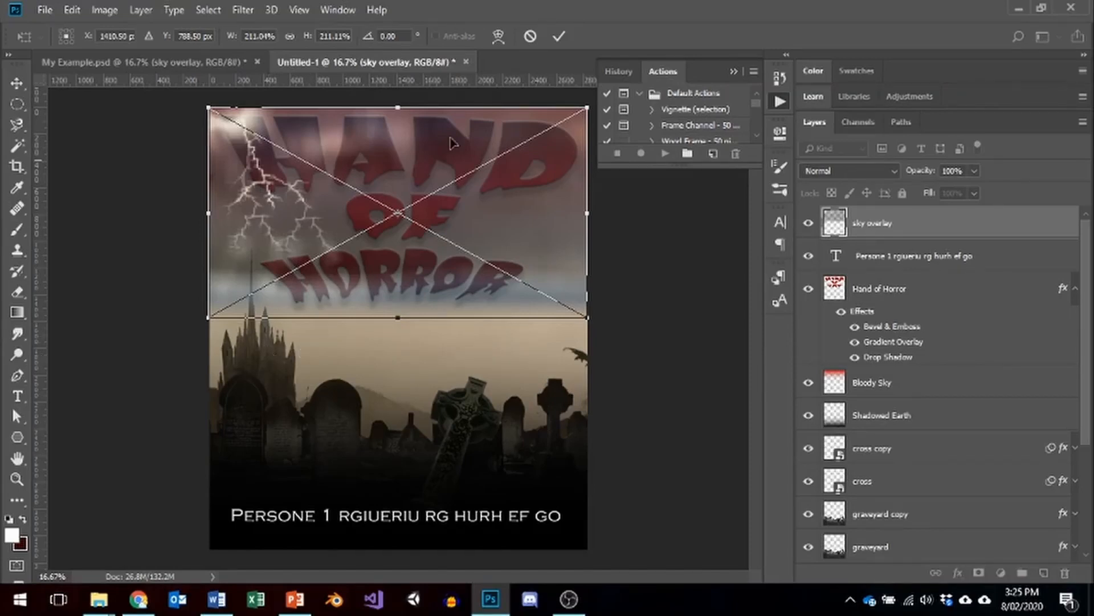
# Try blend modes such as Lighten, Color Burn, Color Dodge, Overlay and Difference on the sky overlay layer.
pyautogui.click(882, 170)
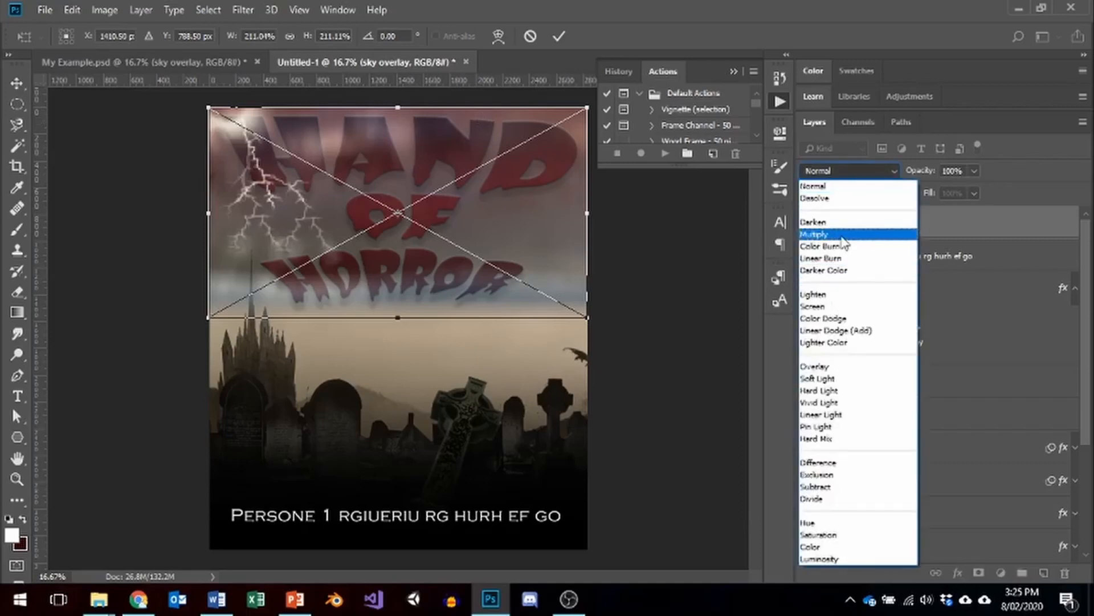
pyautogui.click(833, 290)
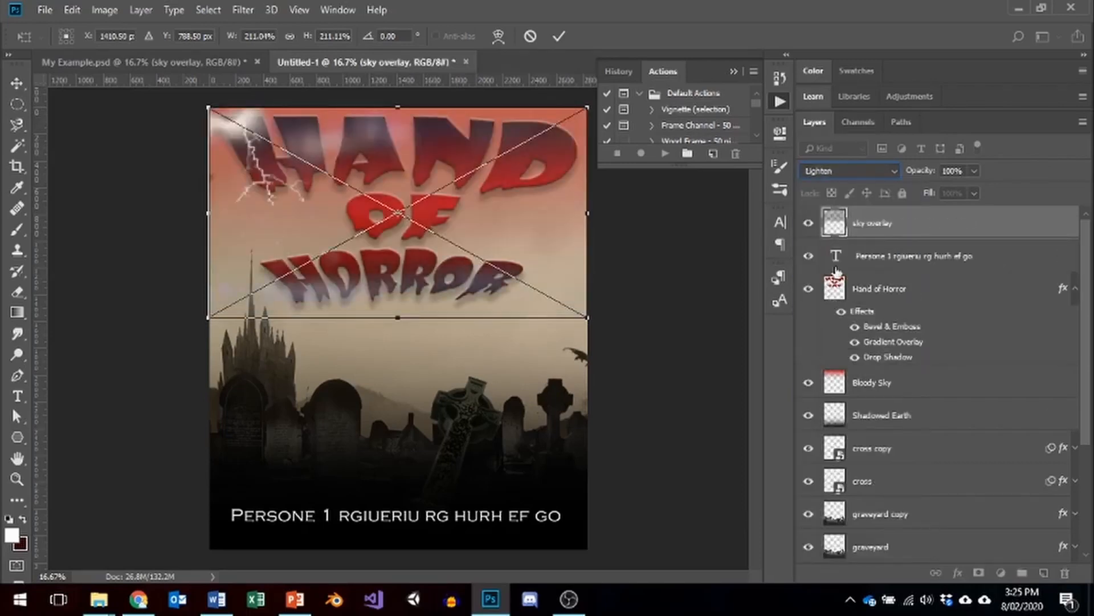
pyautogui.click(847, 172)
pyautogui.click(832, 223)
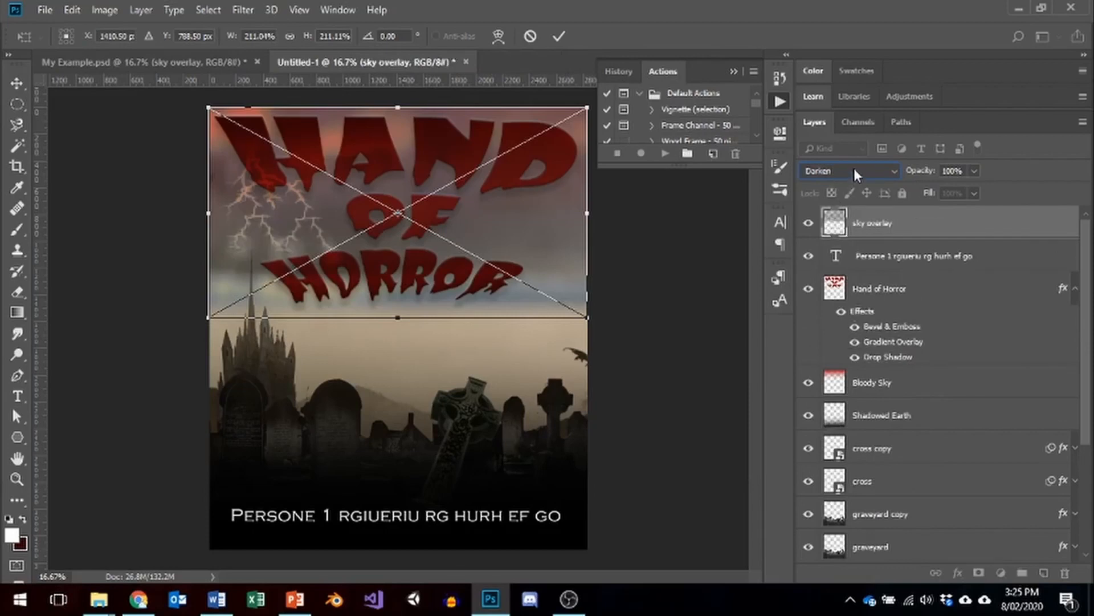
pyautogui.scroll(-1, 853, 168)
pyautogui.scroll(-1, 854, 169)
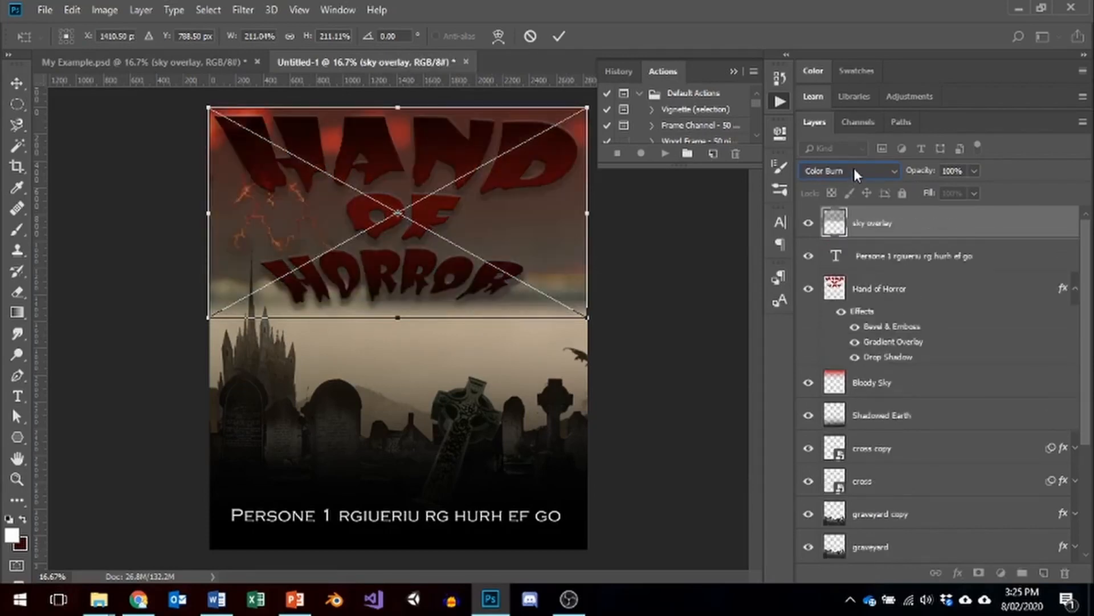
pyautogui.scroll(-1, 854, 169)
pyautogui.scroll(-1, 854, 169)
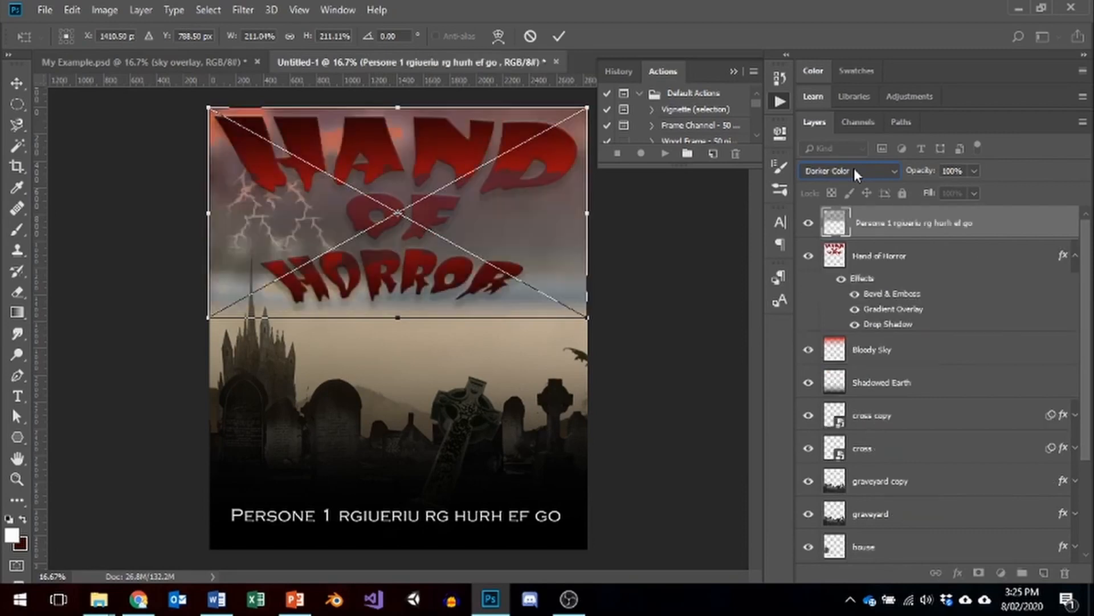
pyautogui.scroll(-2, 854, 168)
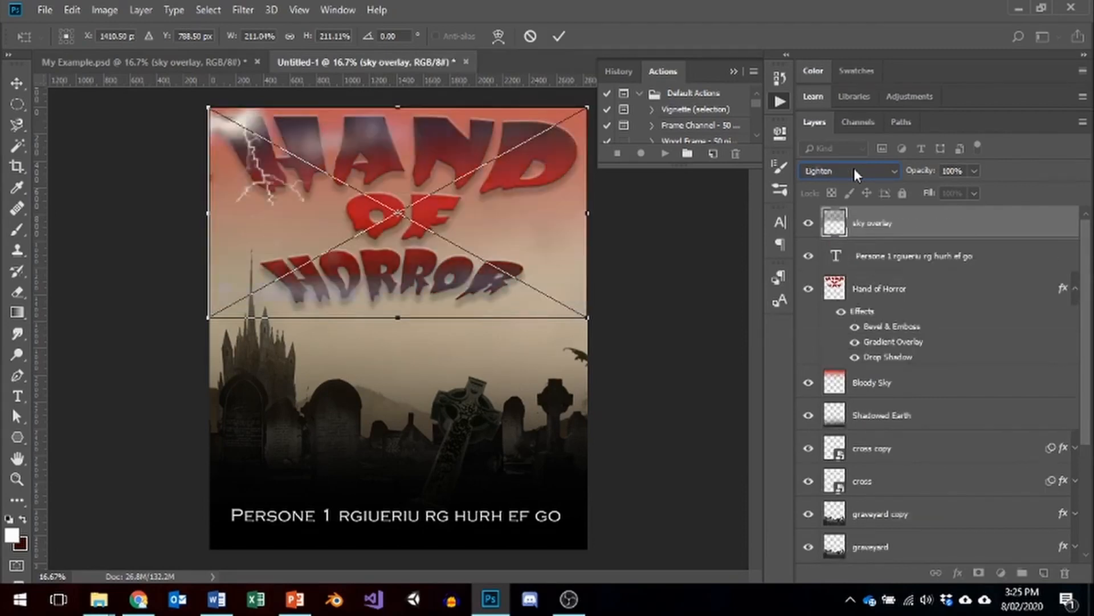
pyautogui.scroll(-3, 854, 168)
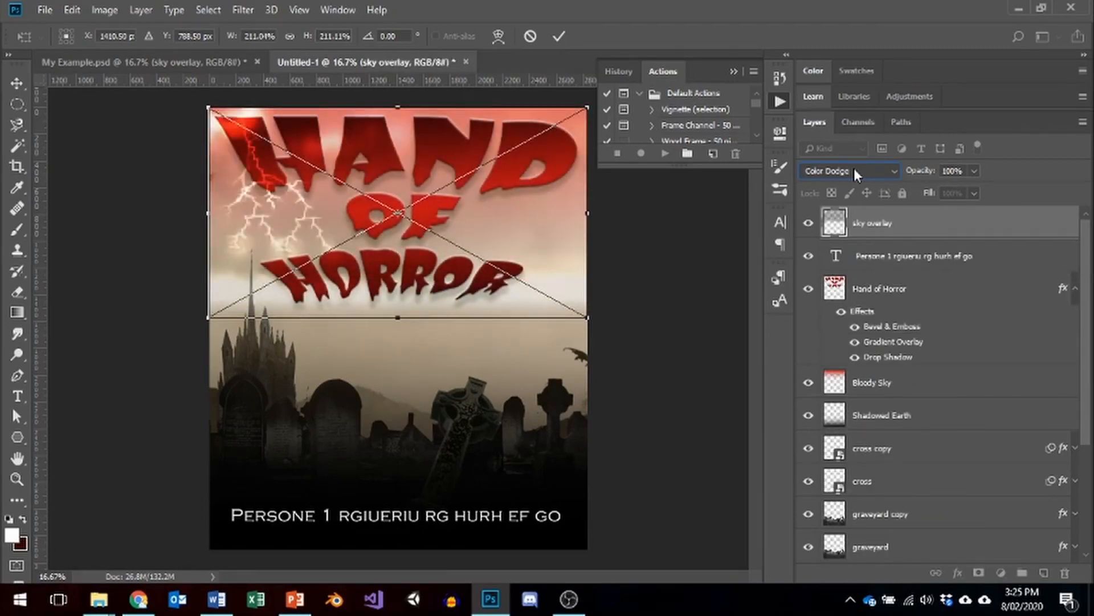
pyautogui.scroll(-1, 853, 171)
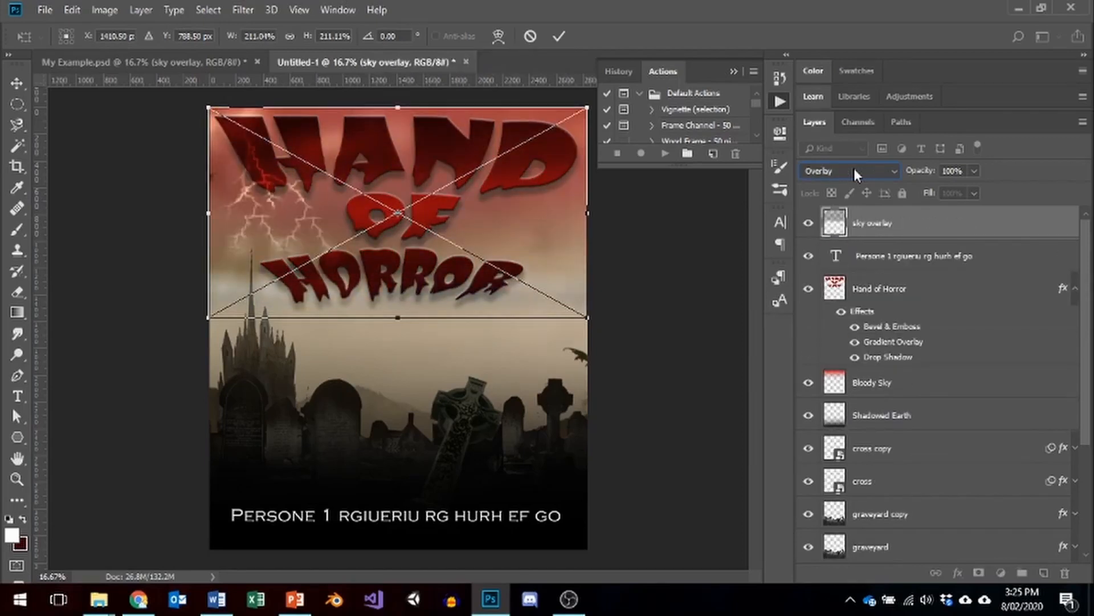
pyautogui.click(854, 170)
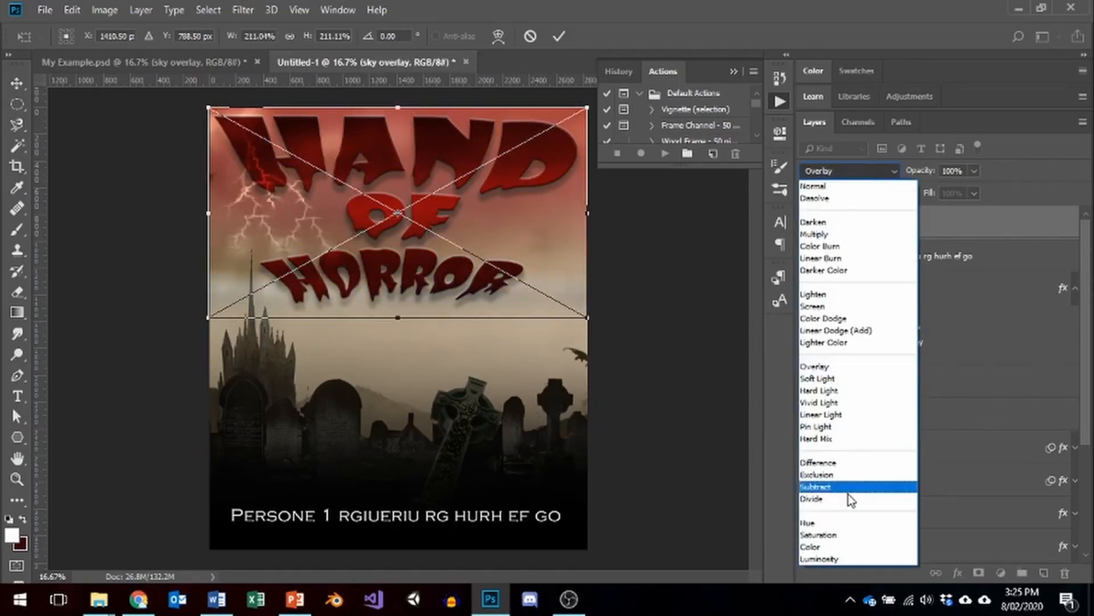
pyautogui.click(833, 464)
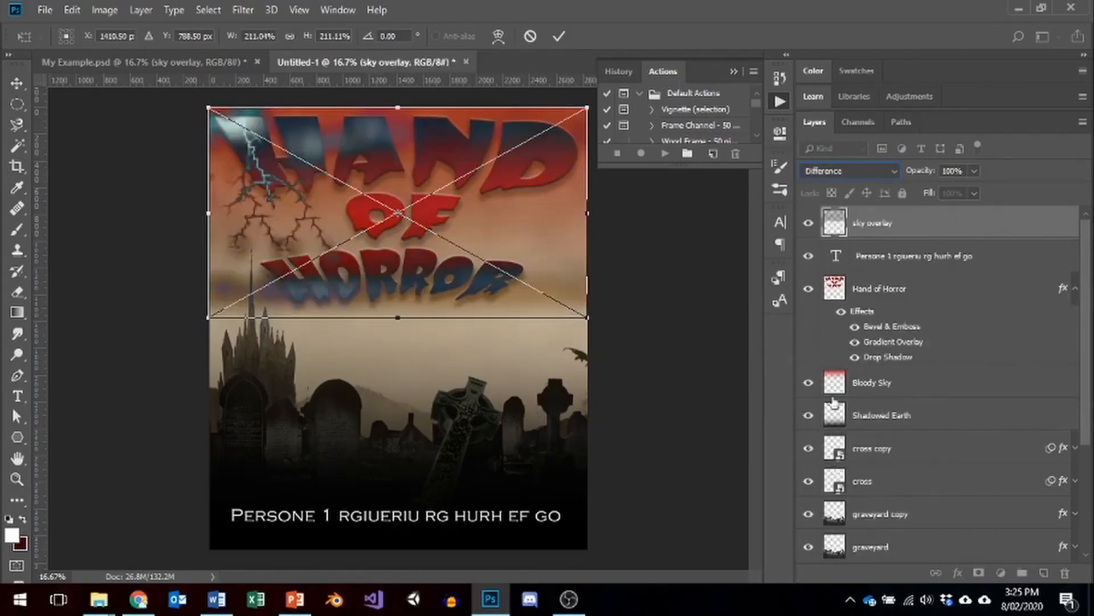
# Set the sky overlay layer's blend mode to Darken and its opacity to 70%.
pyautogui.click(854, 171)
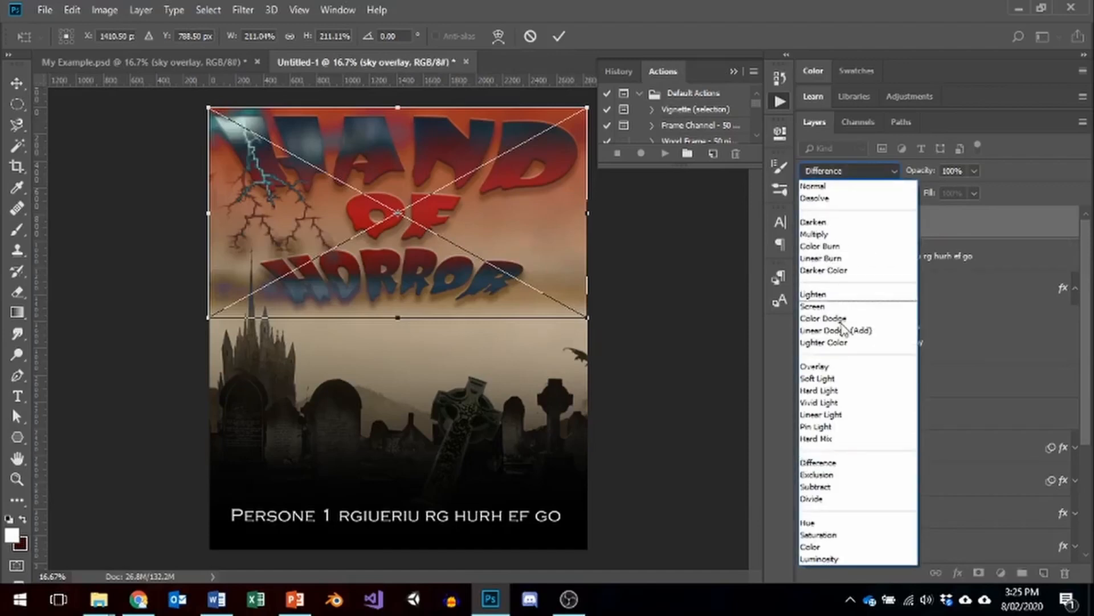
pyautogui.click(832, 222)
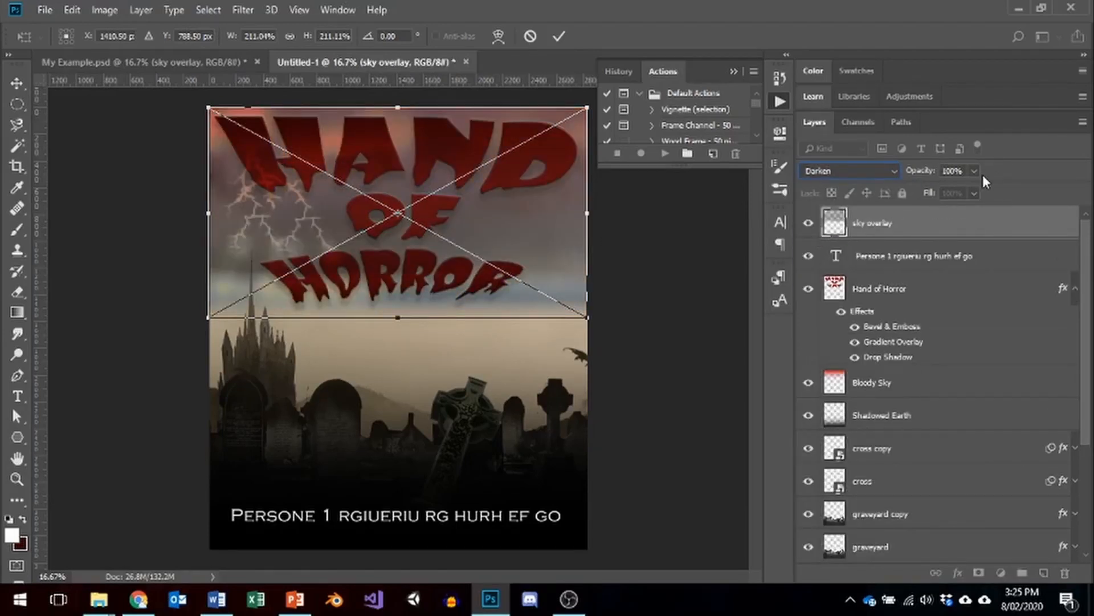
pyautogui.click(975, 171)
pyautogui.moveTo(920, 189); pyautogui.dragTo(935, 188)
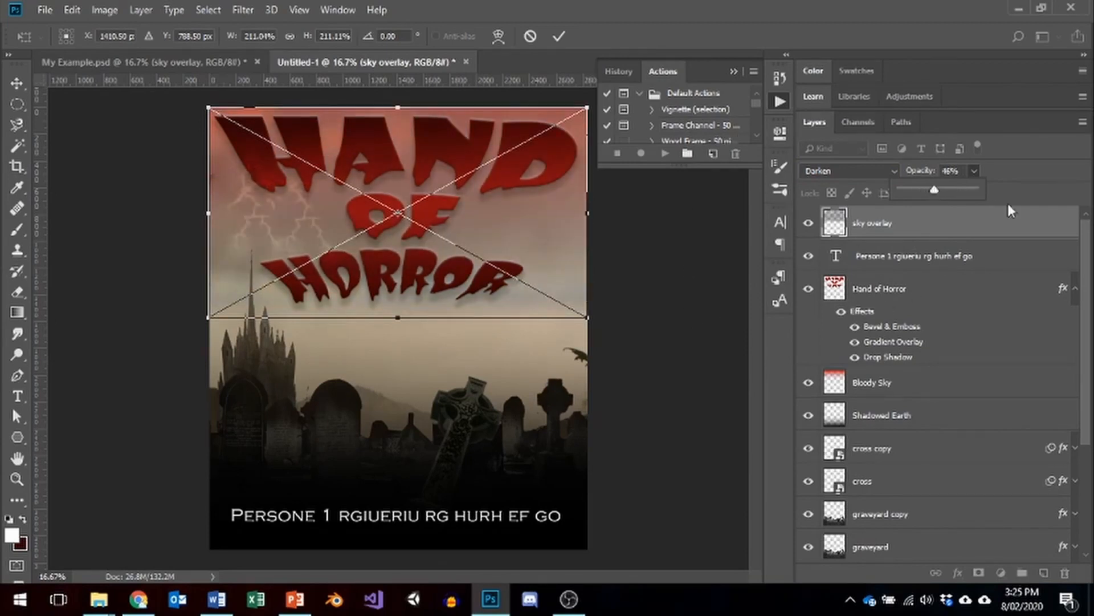
pyautogui.click(953, 190)
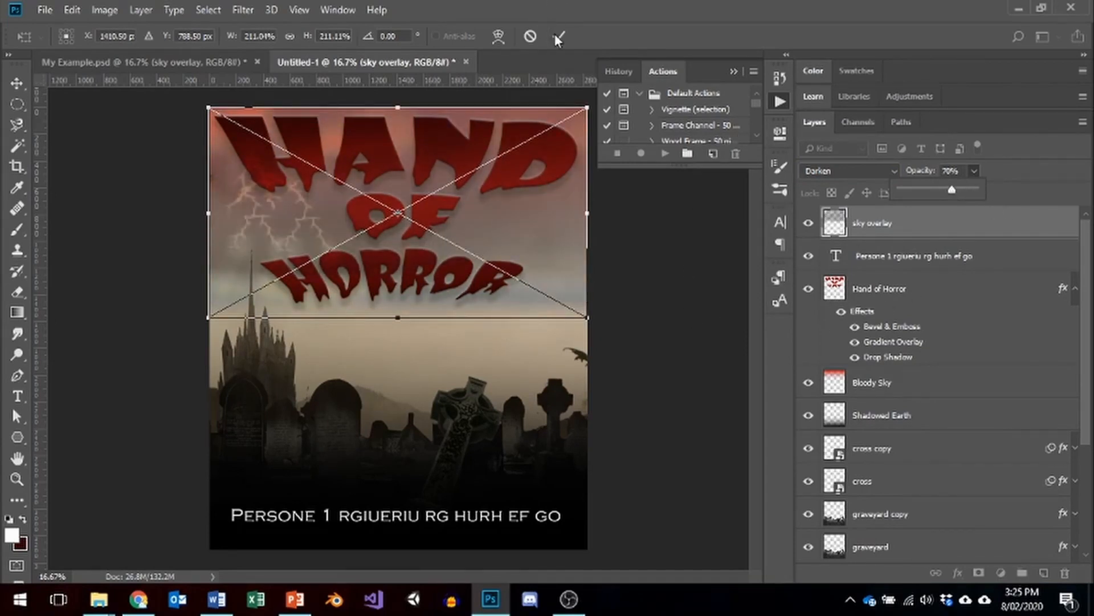
# Confirm the sky overlay's placement and move its layer directly below the Bloody Sky layer.
pyautogui.press('Return')
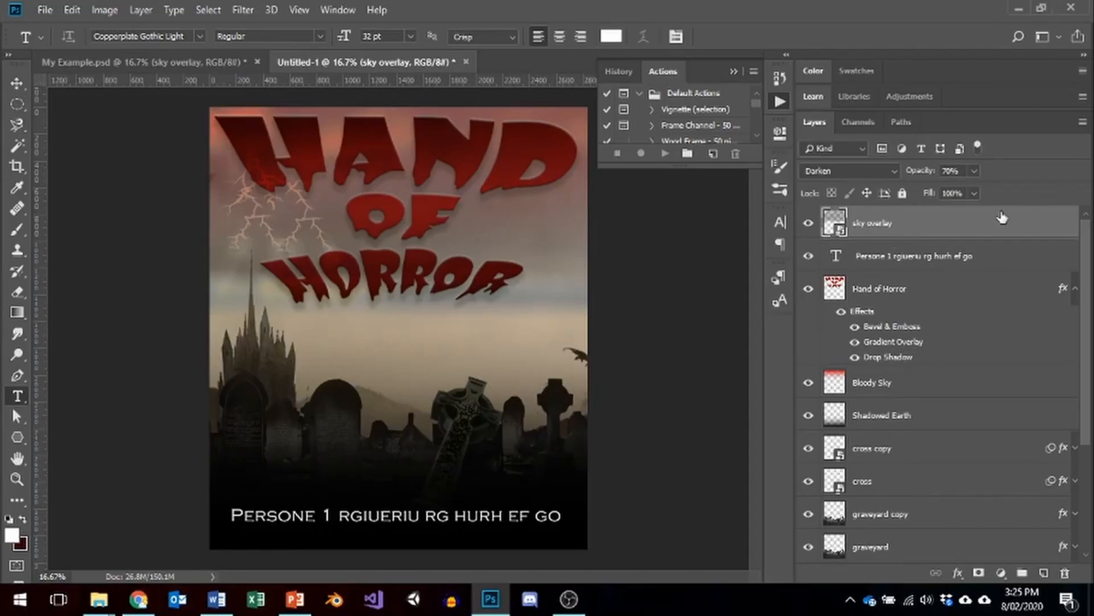
pyautogui.moveTo(871, 228); pyautogui.dragTo(881, 393)
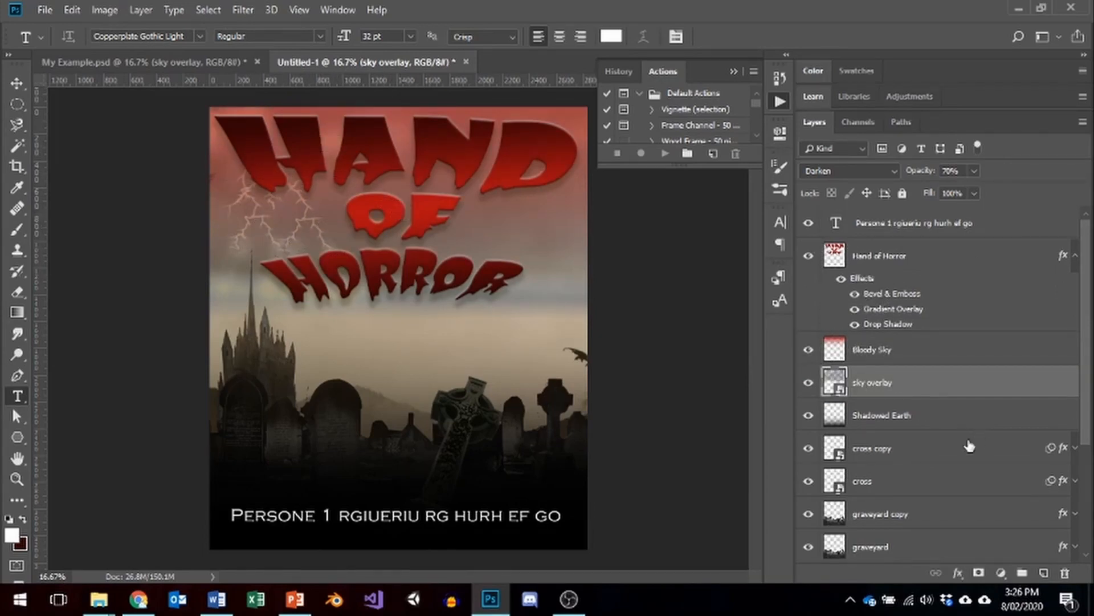
# Place hand.psd from the "2 - B-Grade Movie Poster" folder into the poster above the sky overlay layer.
pyautogui.moveTo(99, 600)
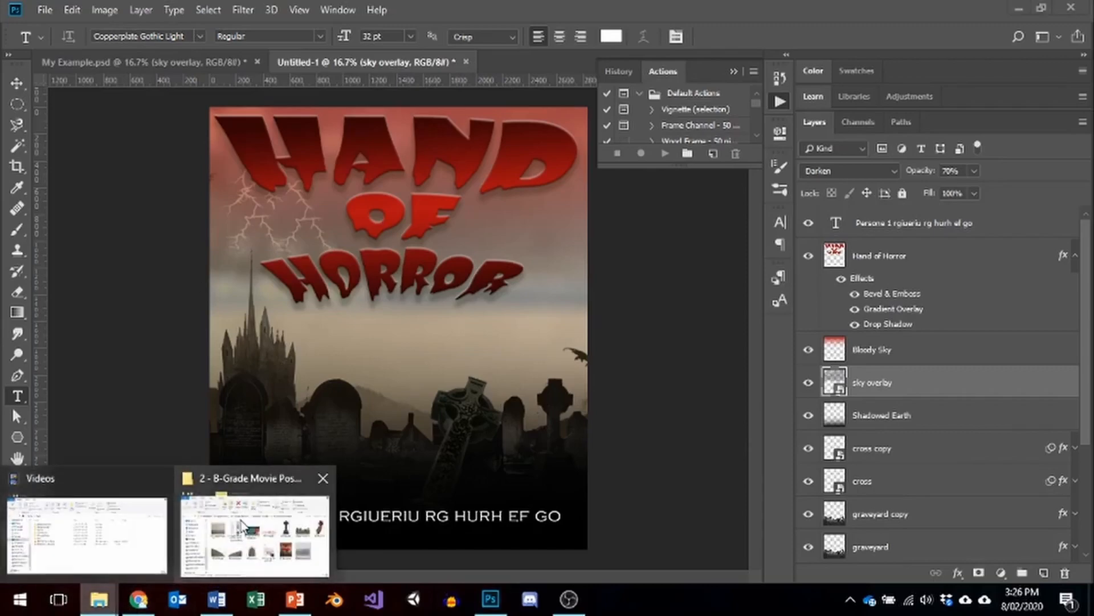
pyautogui.click(256, 536)
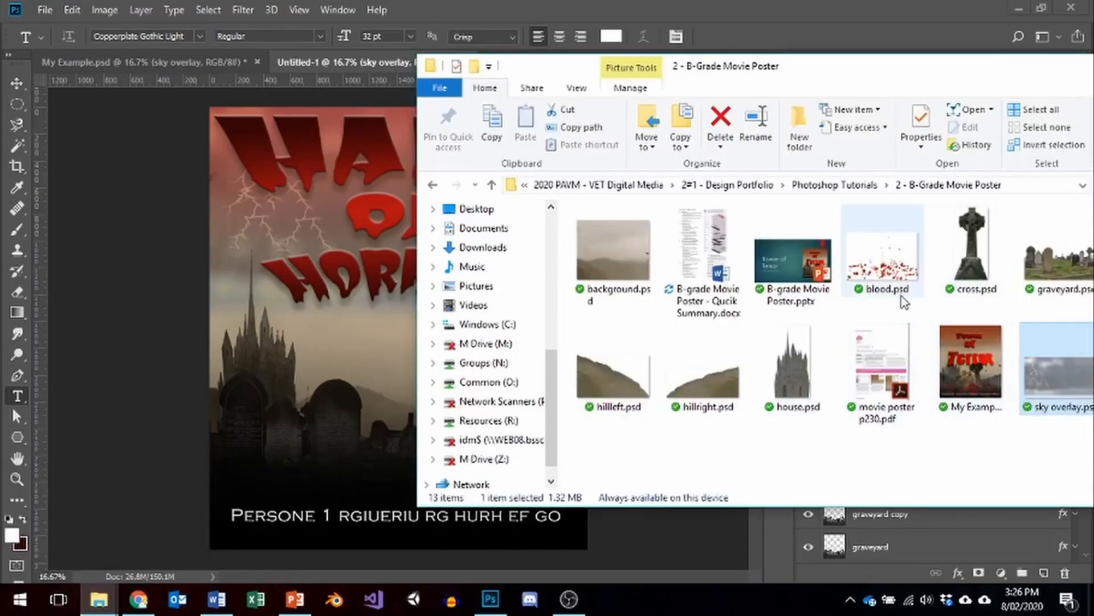
pyautogui.moveTo(1000, 76); pyautogui.dragTo(298, 284)
pyautogui.moveTo(477, 459); pyautogui.dragTo(570, 384)
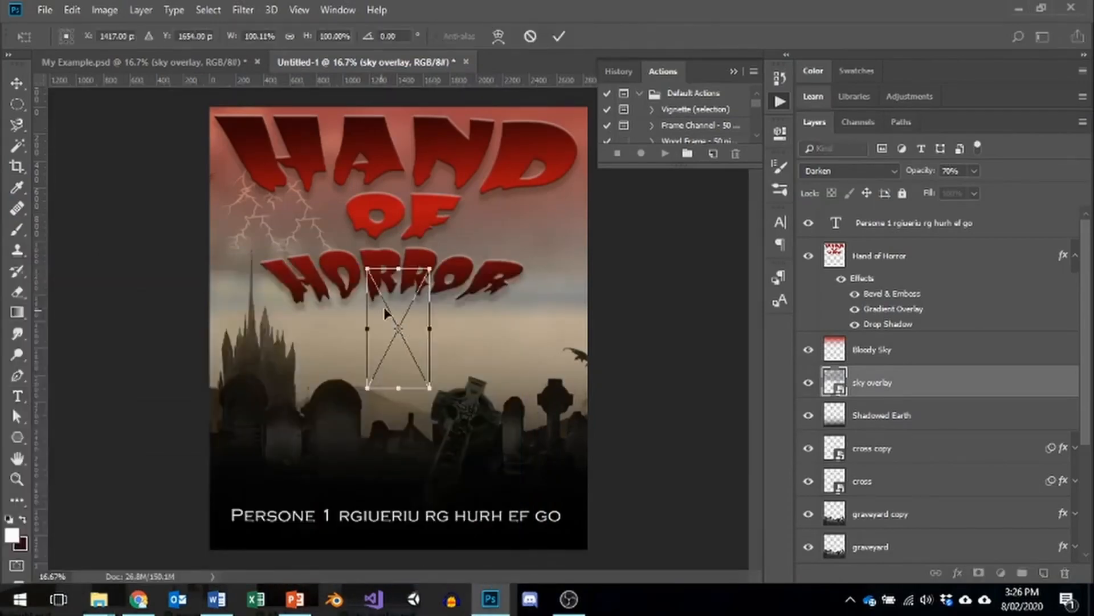
# Scale the placed hand to about 251% width and 222% height, rotate it about -54 degrees and centre it under the title.
pyautogui.moveTo(367, 388); pyautogui.dragTo(274, 534)
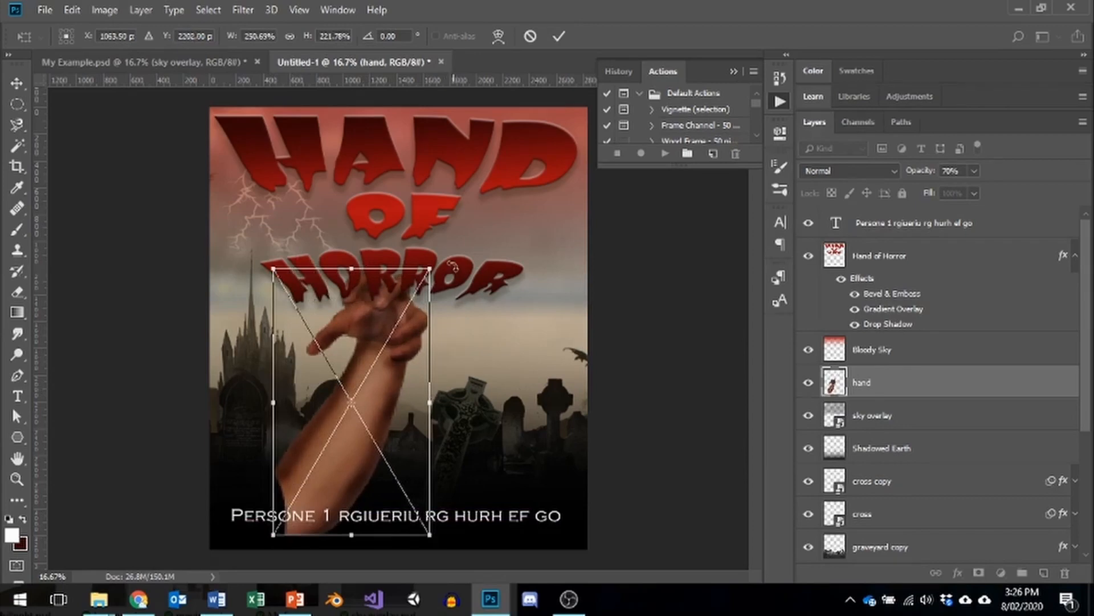
pyautogui.moveTo(453, 265); pyautogui.dragTo(310, 234)
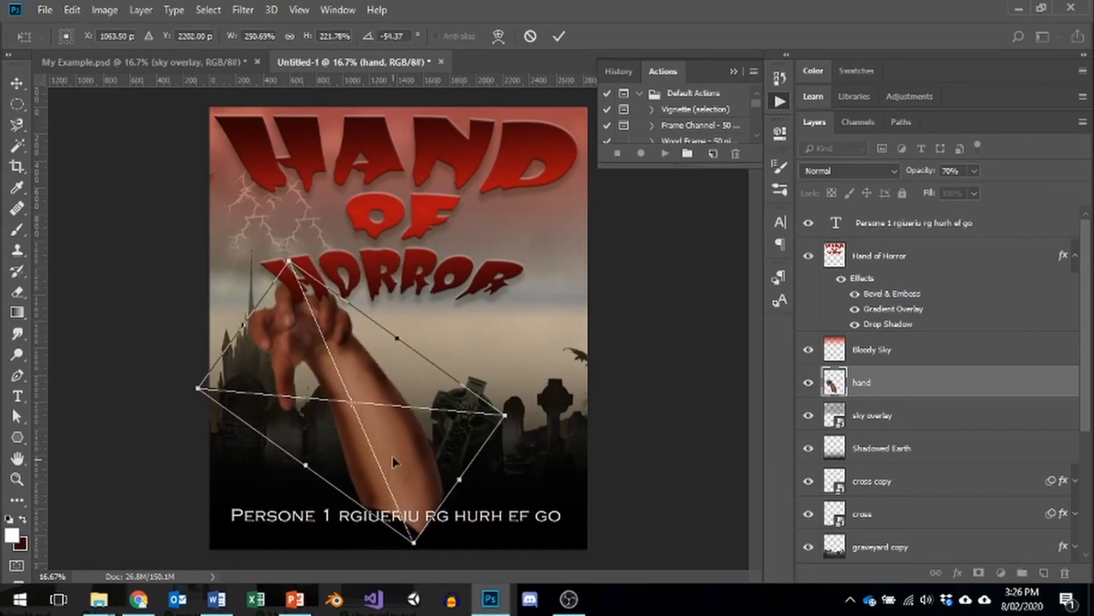
pyautogui.moveTo(393, 462); pyautogui.dragTo(457, 467)
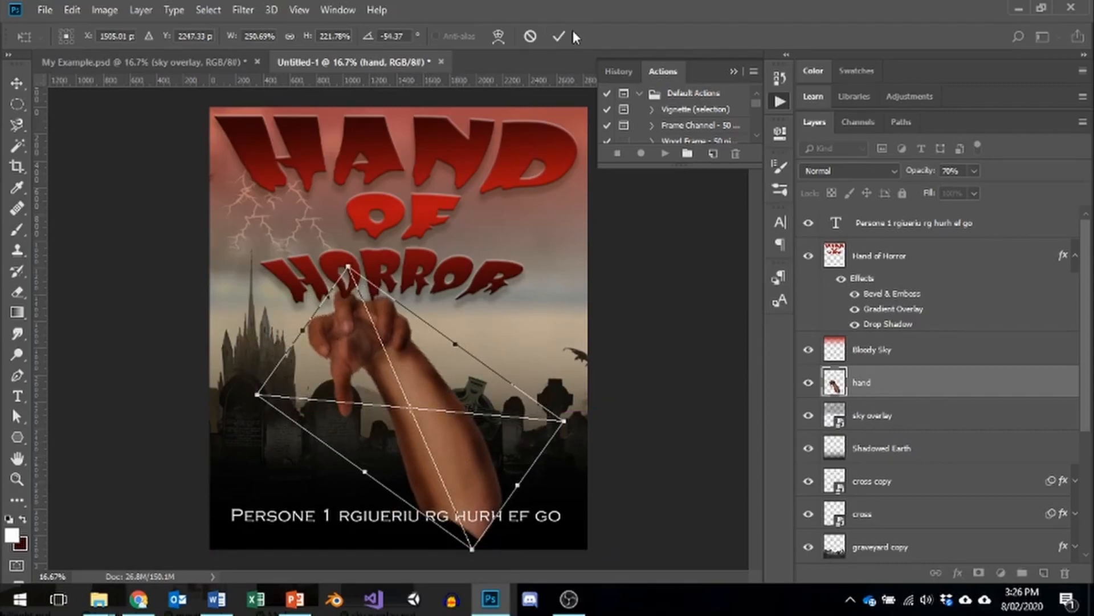
pyautogui.click(559, 37)
# Move the hand layer directly below the graveyard layer so the arm rises from behind the tombstones.
pyautogui.moveTo(866, 388); pyautogui.dragTo(873, 554)
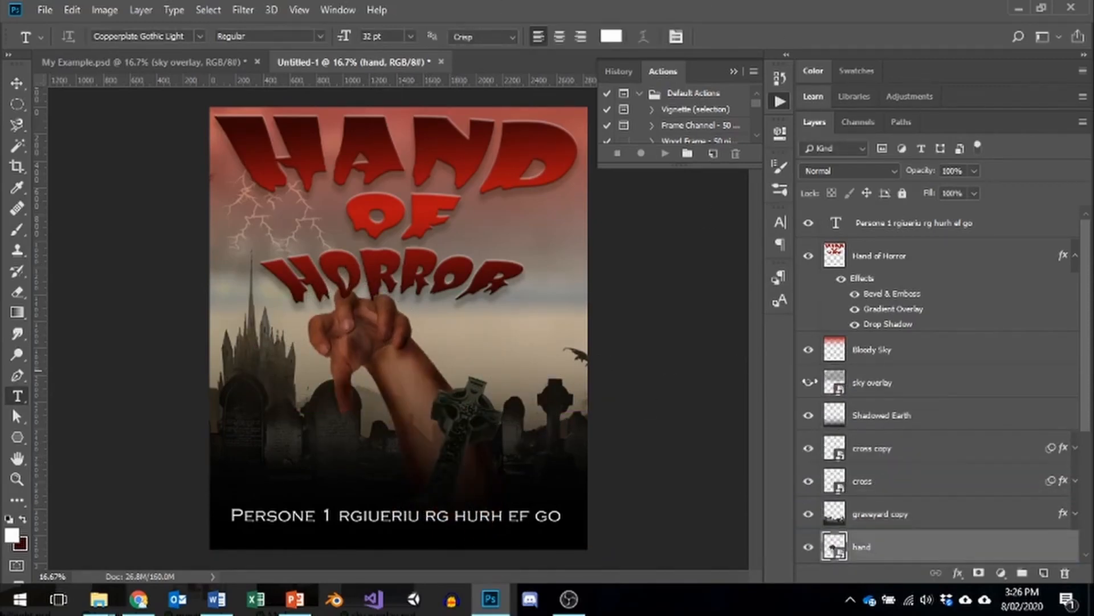
pyautogui.scroll(-2, 884, 415)
pyautogui.moveTo(885, 450); pyautogui.dragTo(885, 491)
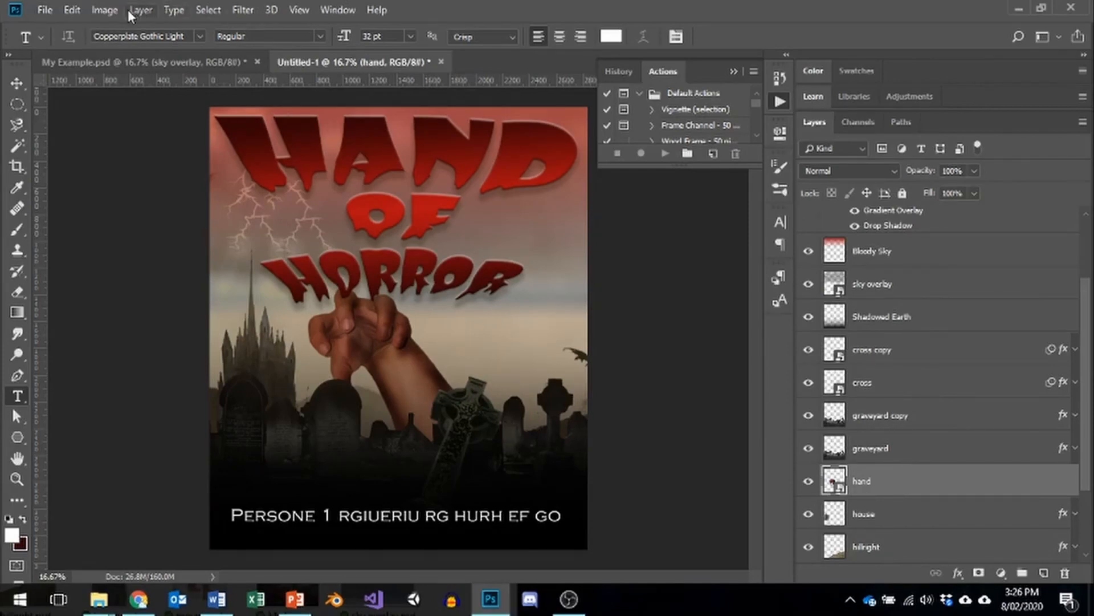
# Start a Color Balance adjustment on the hand layer, setting the shadows' red to +14 and shifting them slightly towards yellow.
pyautogui.click(105, 10)
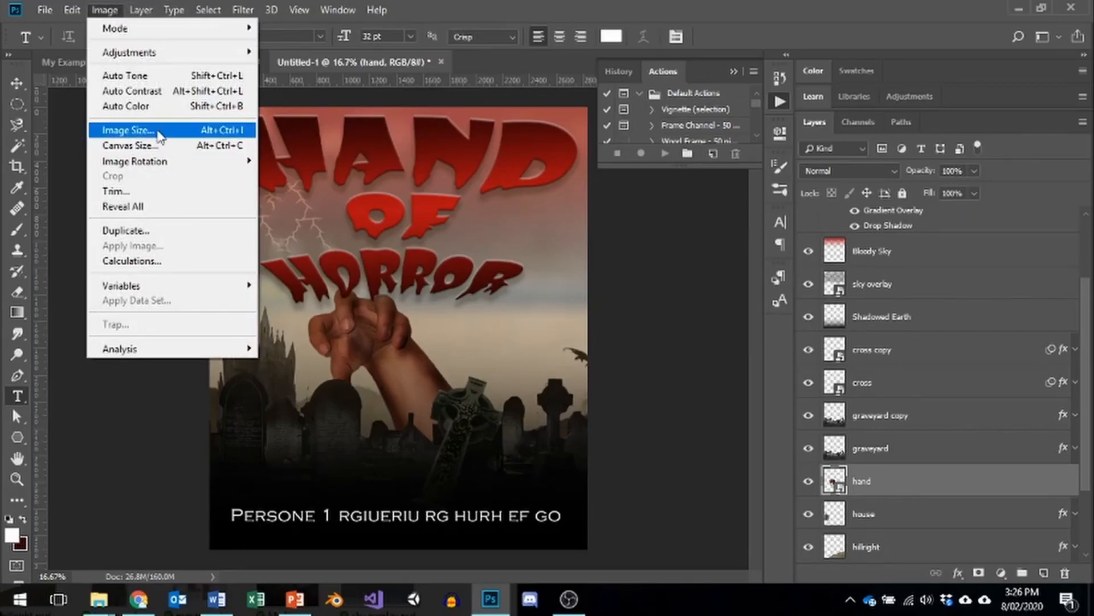
pyautogui.moveTo(159, 57)
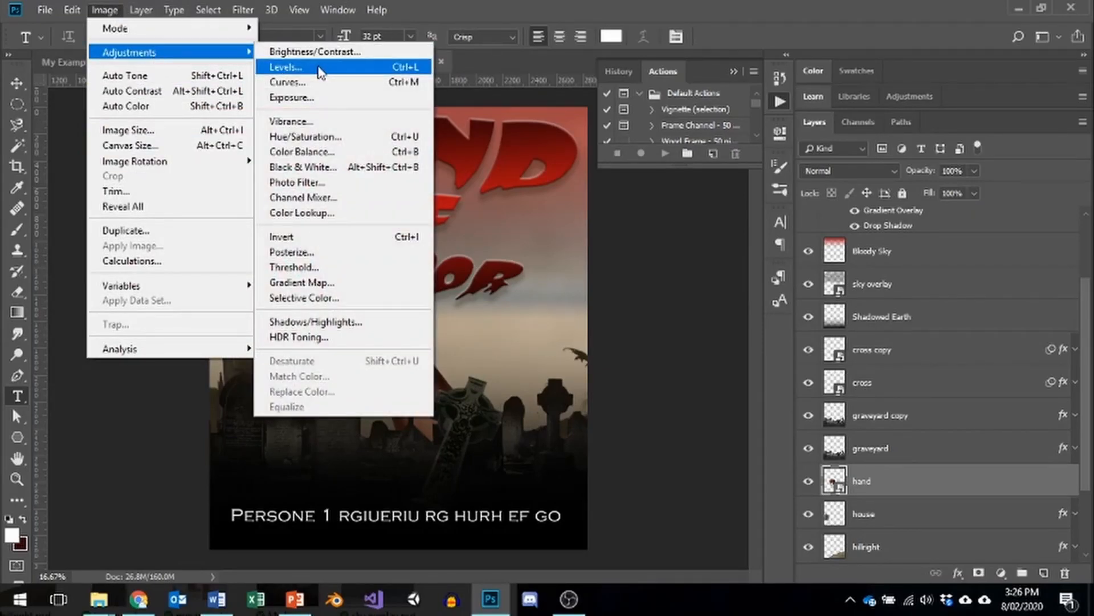
pyautogui.click(322, 152)
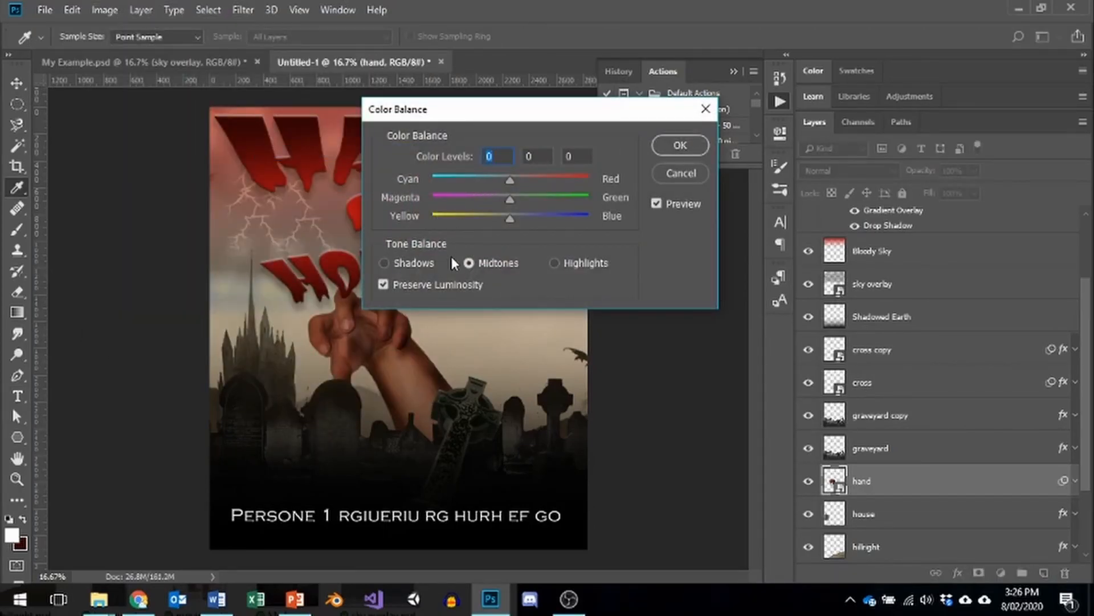
pyautogui.click(385, 261)
pyautogui.moveTo(511, 180); pyautogui.dragTo(523, 181)
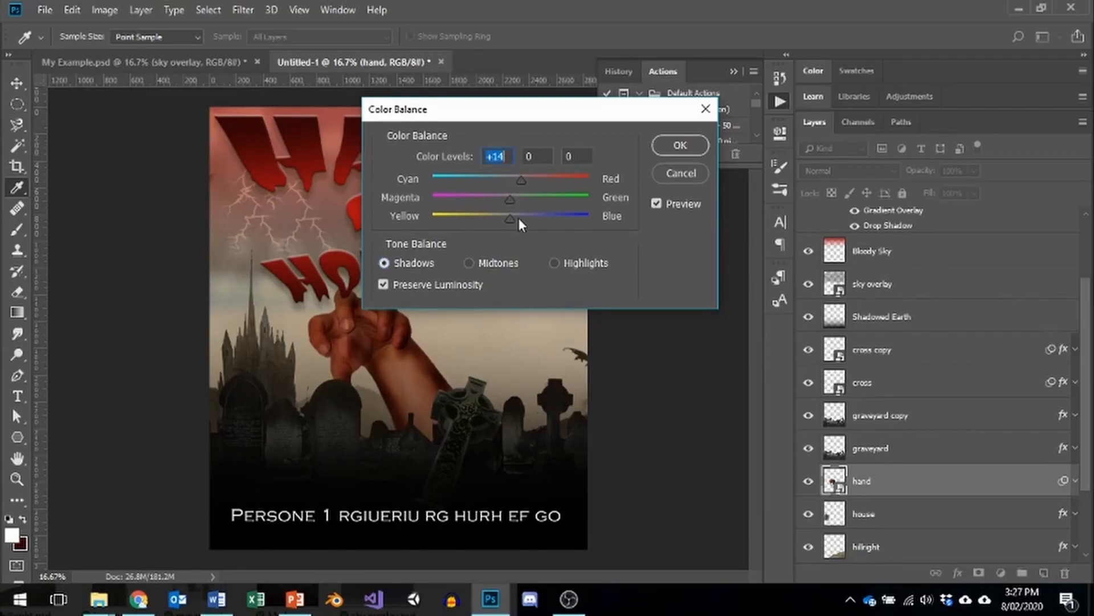
pyautogui.moveTo(509, 220)
pyautogui.mouseDown()
pyautogui.moveTo(528, 214)
pyautogui.moveTo(496, 220)
pyautogui.mouseUp()
# Set the hand's midtone color balance to +68 green and -14 on the yellow-blue level.
pyautogui.click(469, 263)
pyautogui.moveTo(511, 197); pyautogui.dragTo(563, 202)
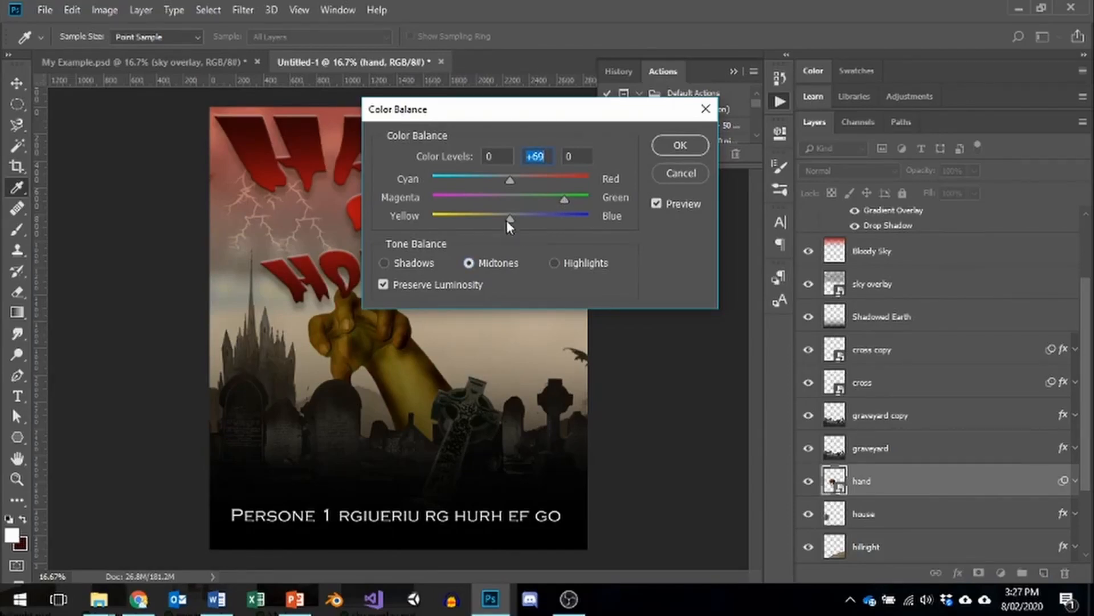
pyautogui.moveTo(511, 221)
pyautogui.mouseDown()
pyautogui.moveTo(487, 223)
pyautogui.moveTo(499, 224)
pyautogui.mouseUp()
pyautogui.click(563, 201)
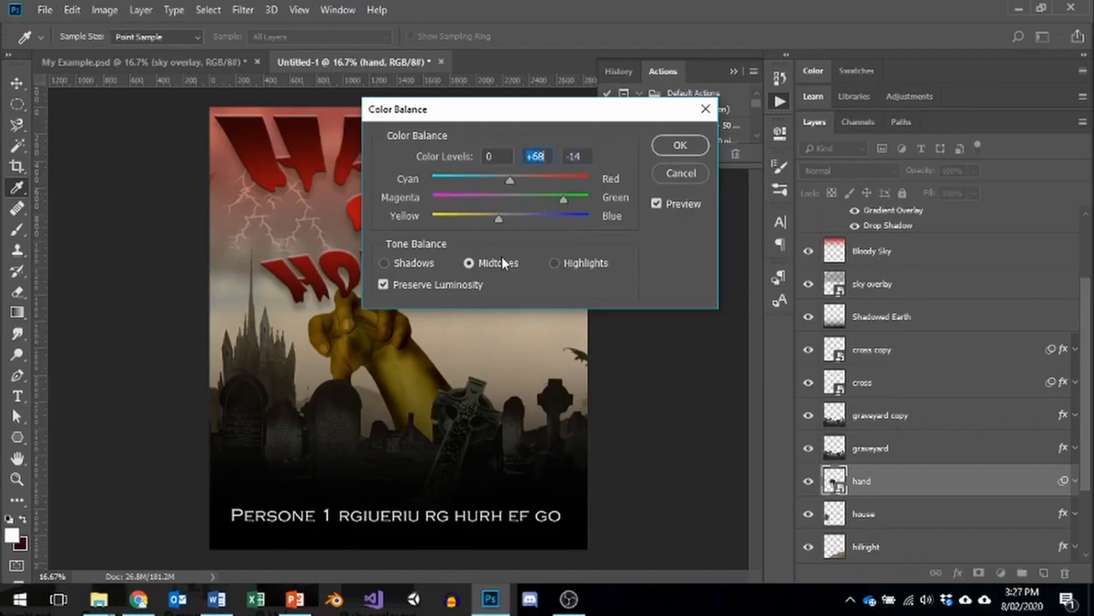
# Set the yellow-blue level of the hand's shadows to +17 in the color balance.
pyautogui.click(405, 263)
pyautogui.moveTo(500, 217); pyautogui.dragTo(532, 217)
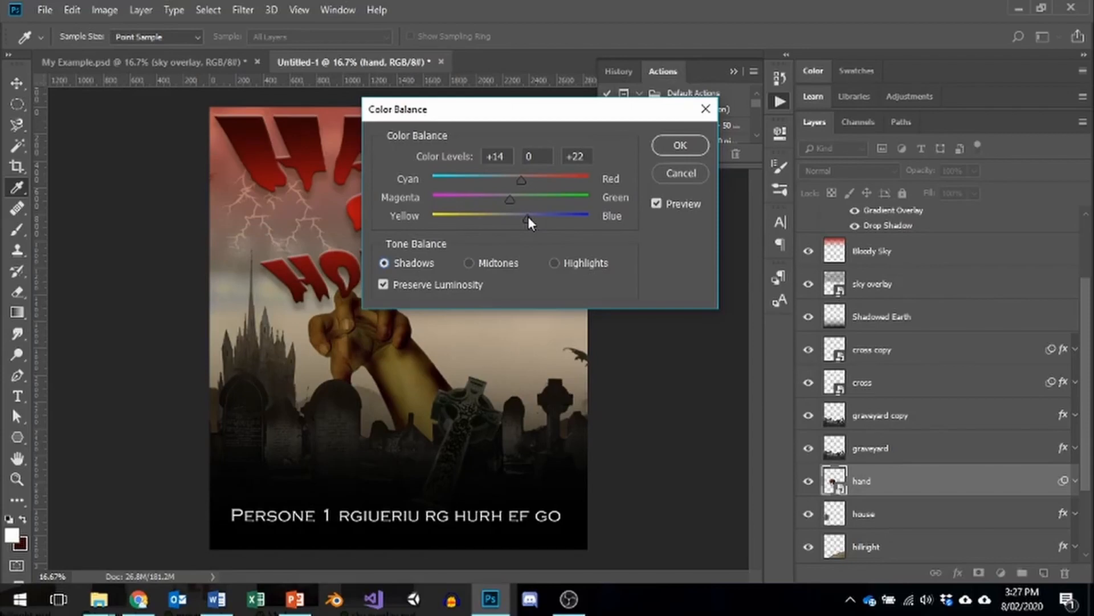
pyautogui.moveTo(528, 216); pyautogui.dragTo(523, 216)
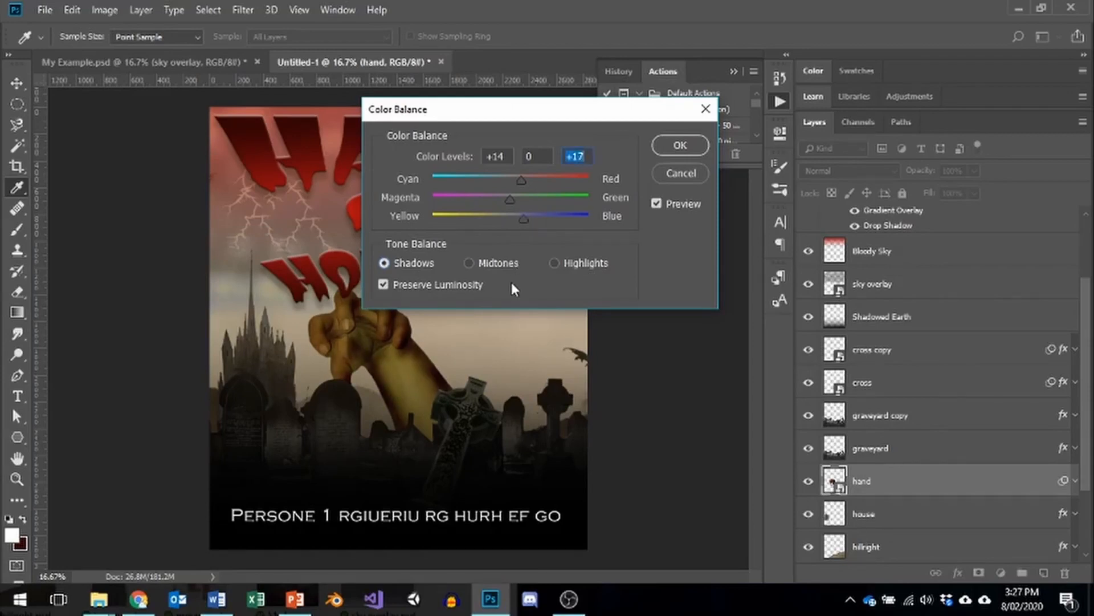
# Set the hand's highlights to +15 green and -24 on the yellow-blue level, and apply the color balance.
pyautogui.click(554, 263)
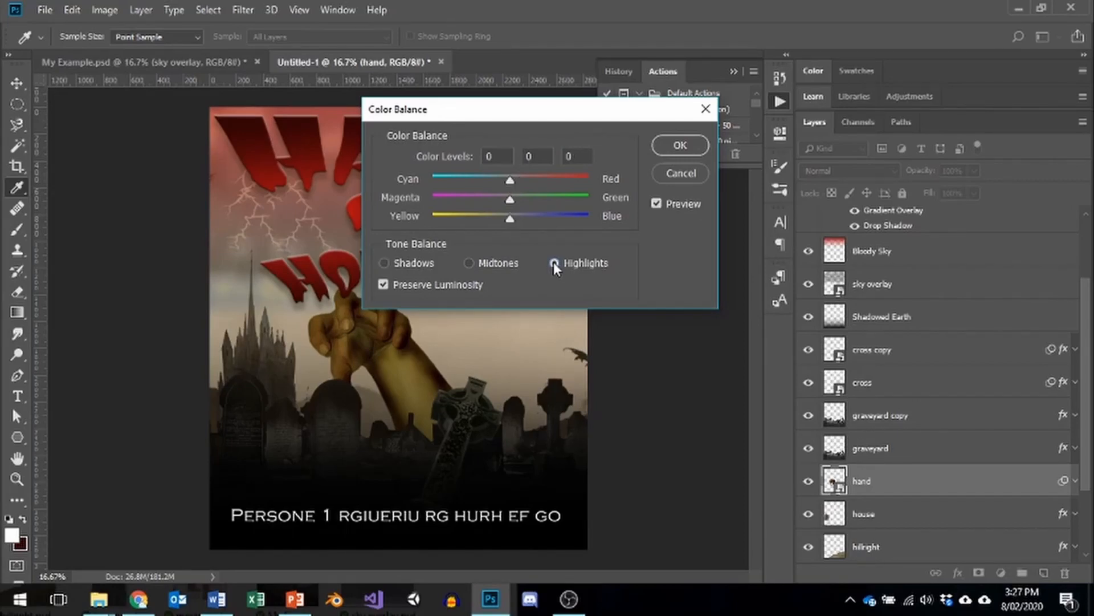
pyautogui.moveTo(520, 200); pyautogui.dragTo(491, 222)
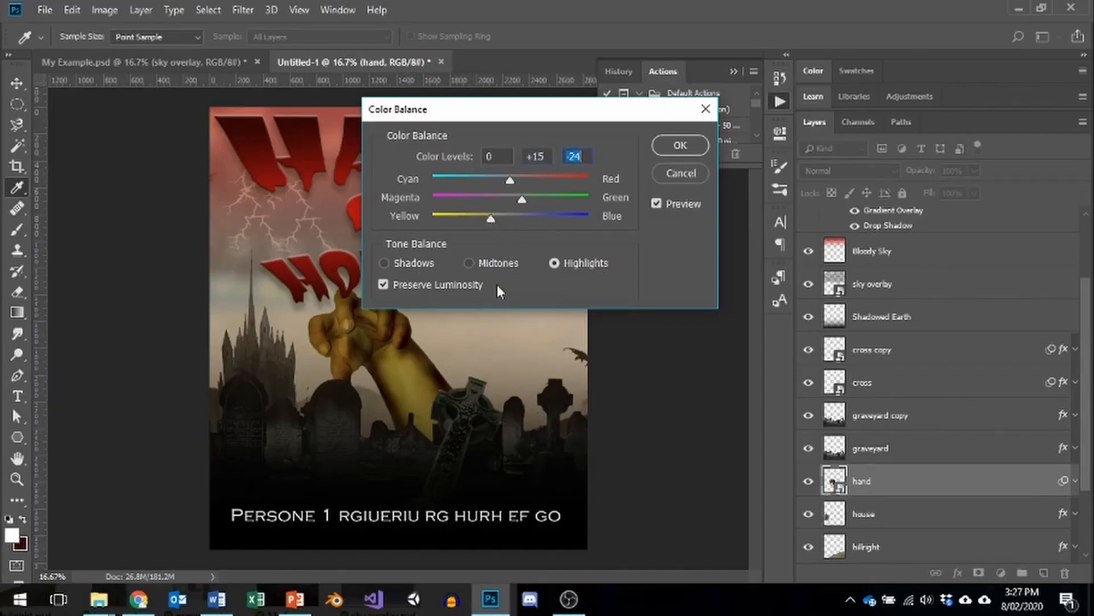
pyautogui.moveTo(538, 108); pyautogui.dragTo(787, 74)
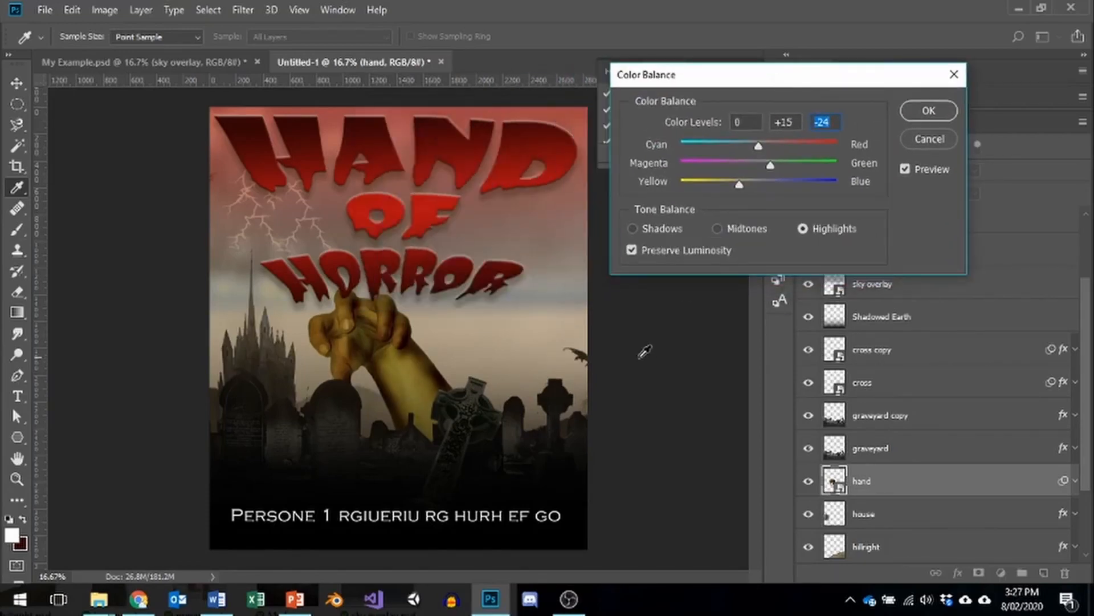
pyautogui.click(927, 111)
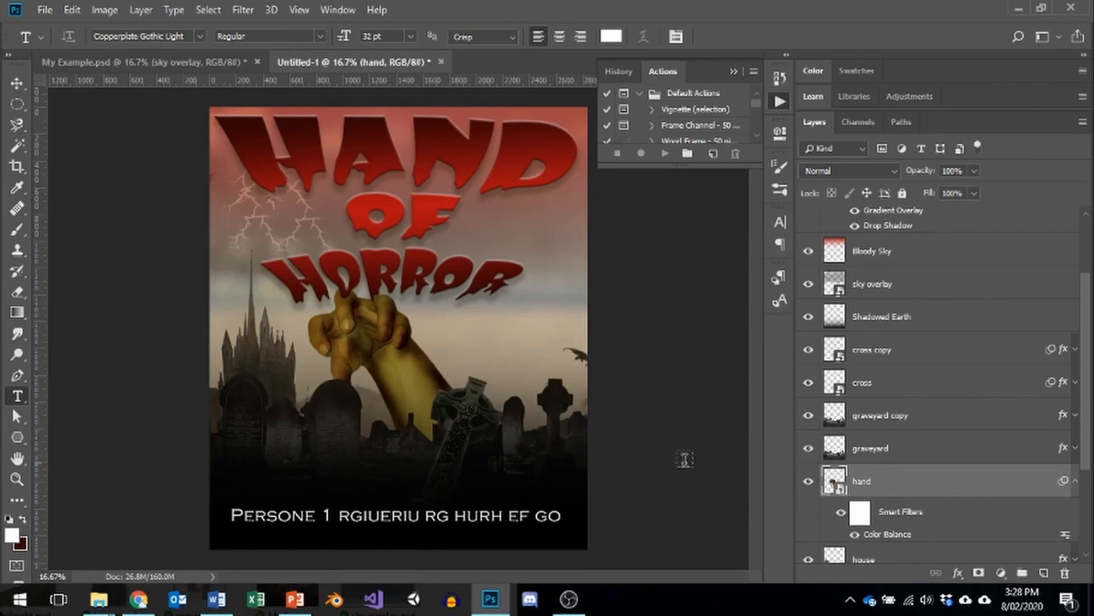
# Try the hand layer above the crosses and then above the graveyard copy, and return it directly below the graveyard layer.
pyautogui.moveTo(861, 481)
pyautogui.mouseDown()
pyautogui.moveTo(838, 274)
pyautogui.moveTo(839, 319)
pyautogui.moveTo(845, 307)
pyautogui.moveTo(868, 323)
pyautogui.moveTo(875, 417)
pyautogui.mouseUp()
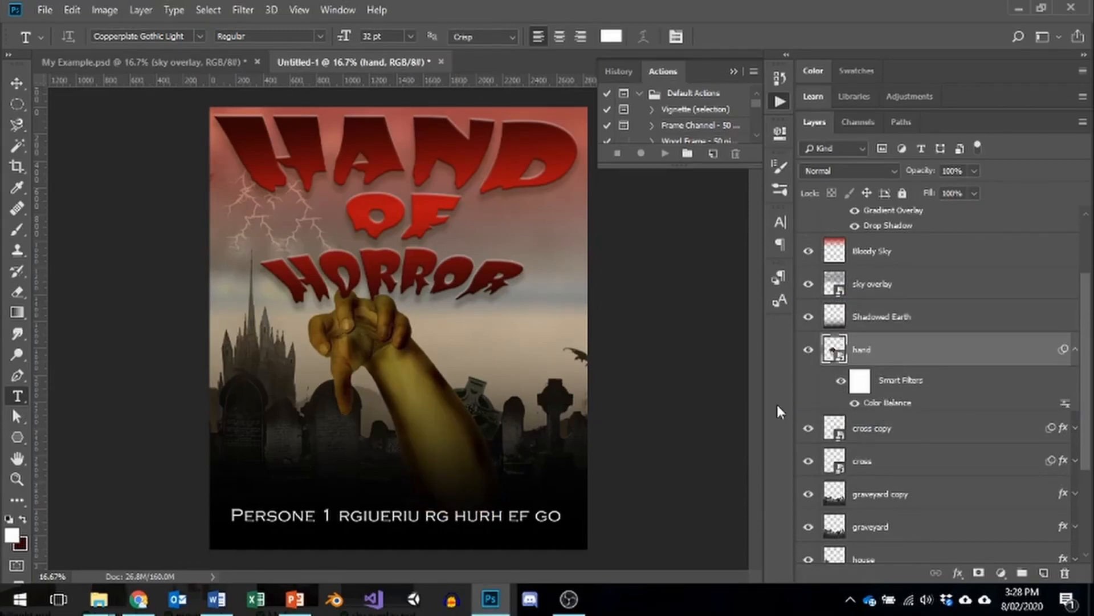
pyautogui.moveTo(895, 351); pyautogui.dragTo(890, 474)
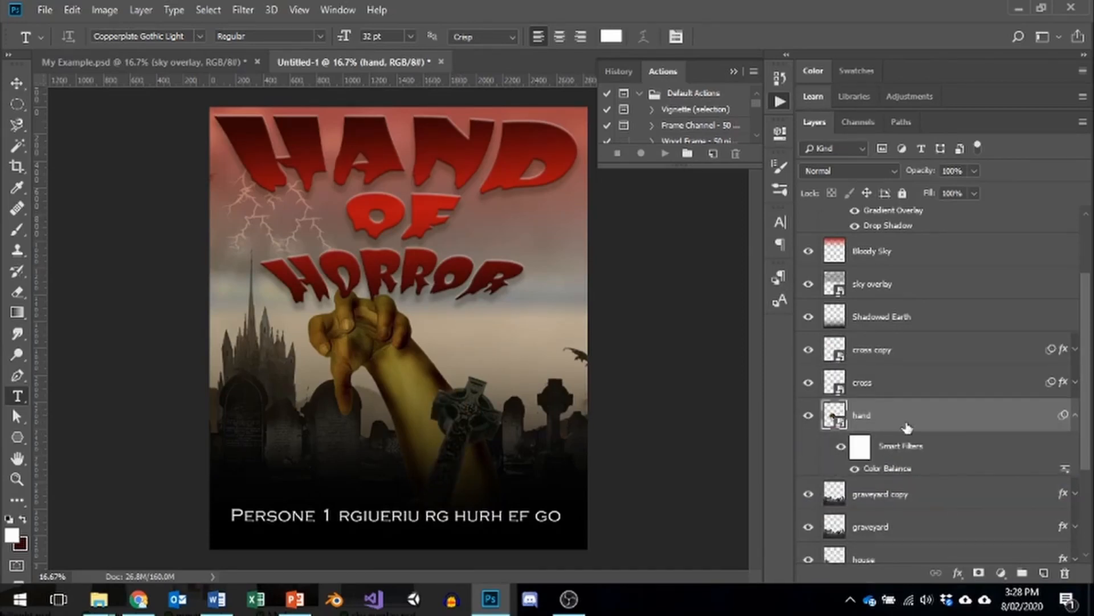
pyautogui.moveTo(905, 425); pyautogui.dragTo(896, 543)
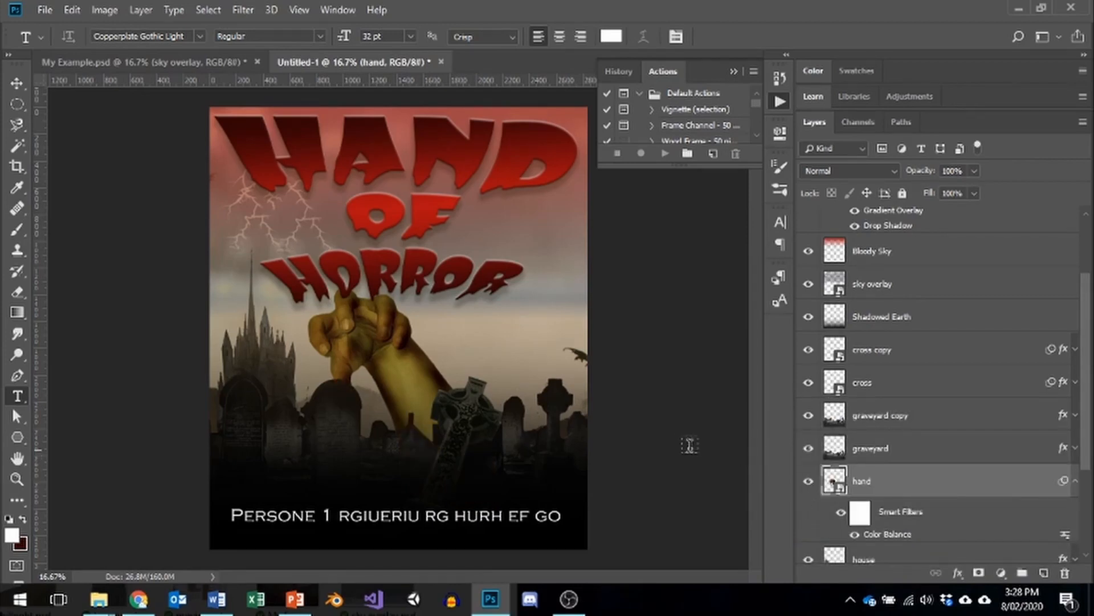
# Move the hand to the right beneath the word Horror.
pyautogui.click(17, 79)
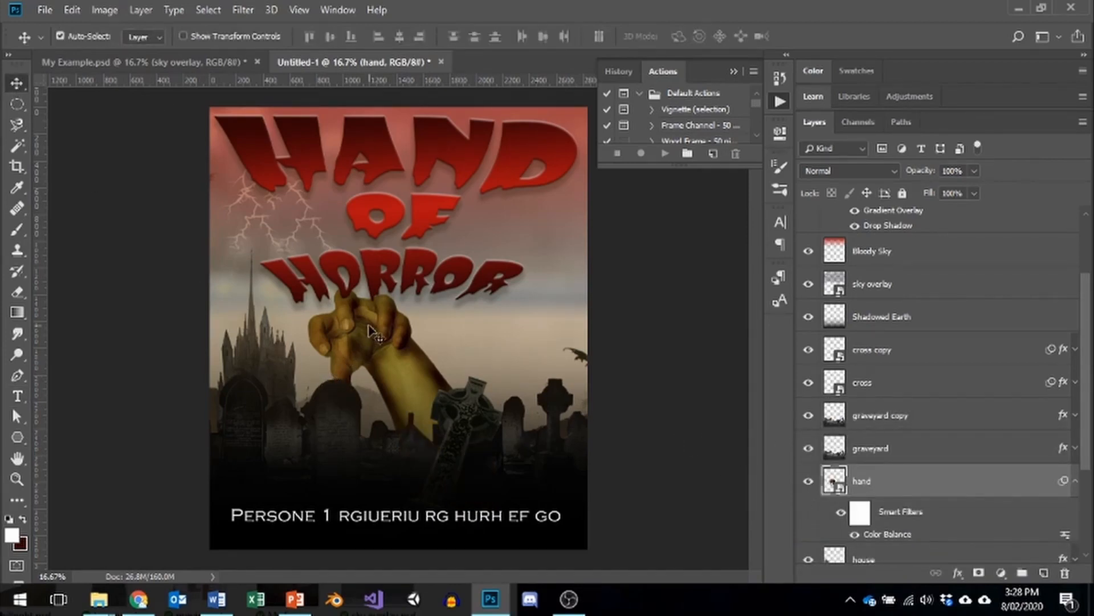
pyautogui.moveTo(362, 332); pyautogui.dragTo(398, 331)
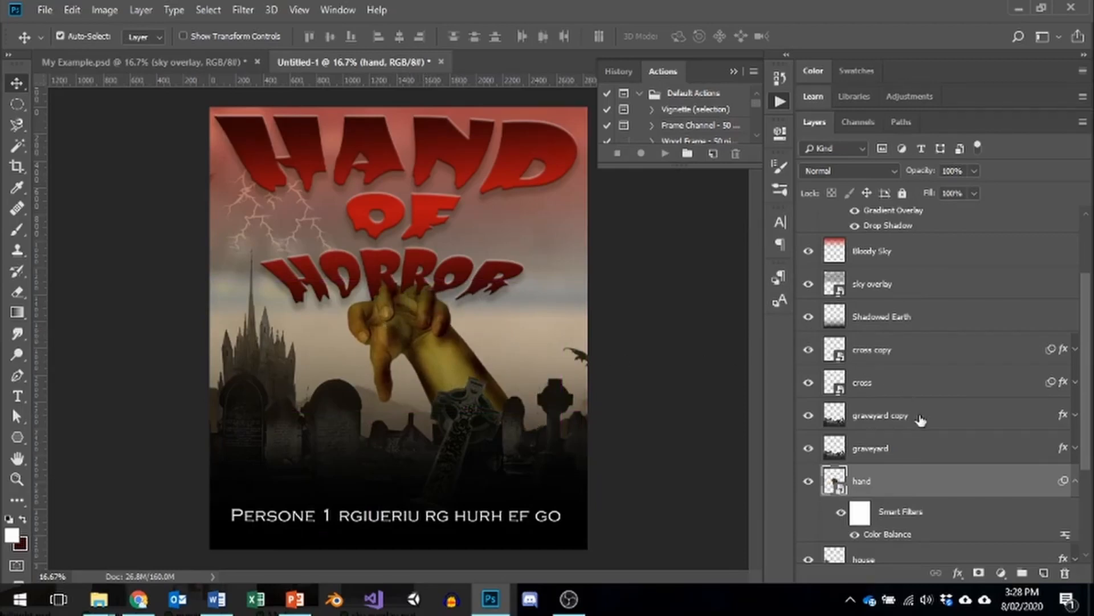
# Turn off layer auto-selection and move the cross and cross copy layers together to the left in front of the arm.
pyautogui.click(881, 385)
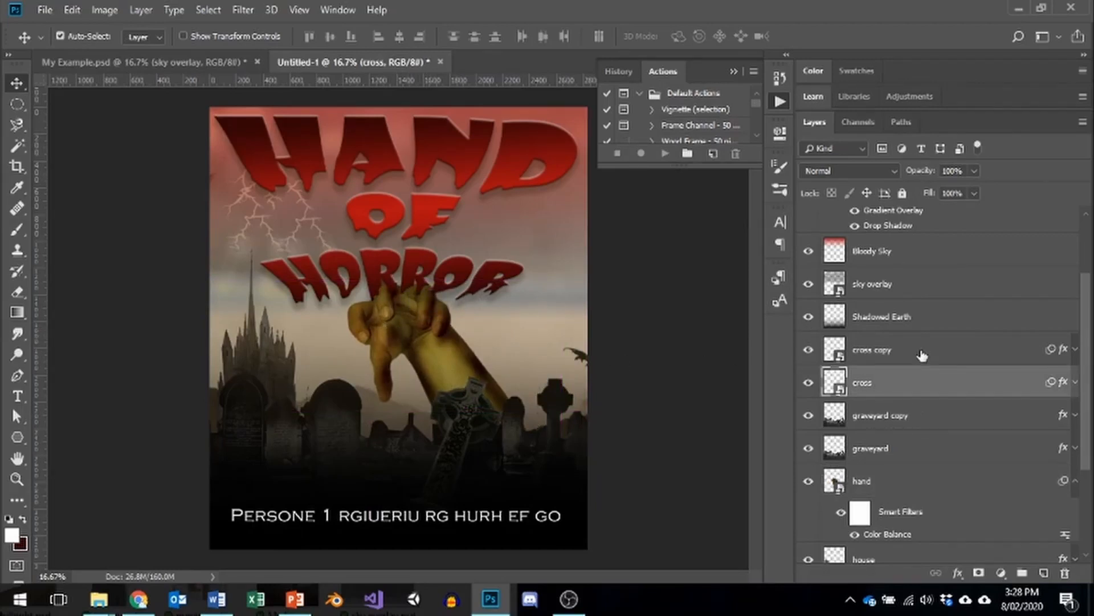
pyautogui.moveTo(446, 426); pyautogui.dragTo(401, 413)
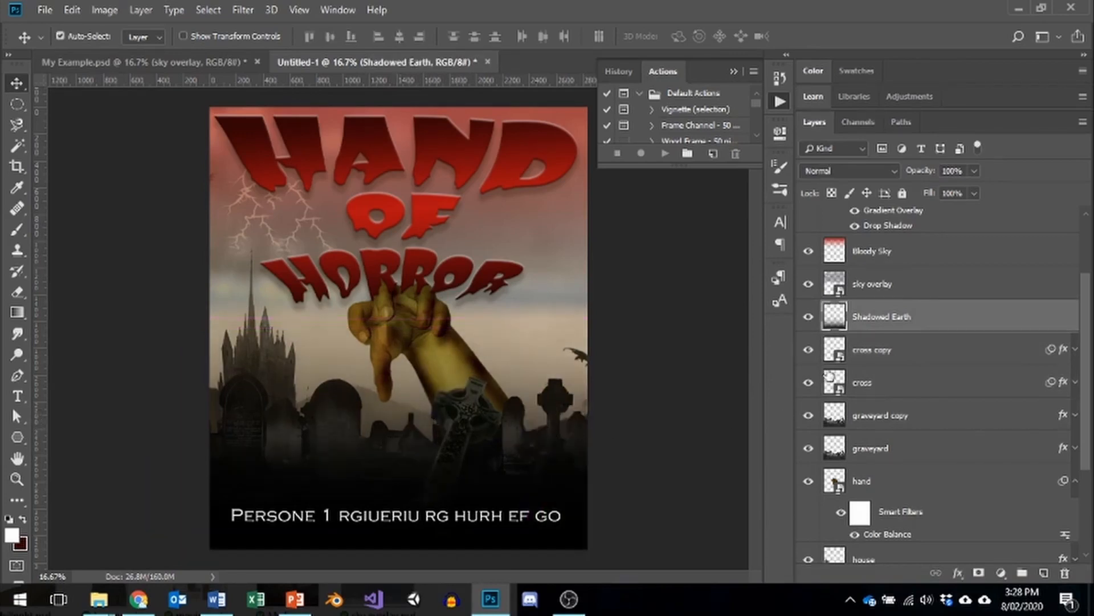
pyautogui.click(889, 358)
pyautogui.keyDown('shift'); pyautogui.click(891, 387); pyautogui.keyUp('shift')
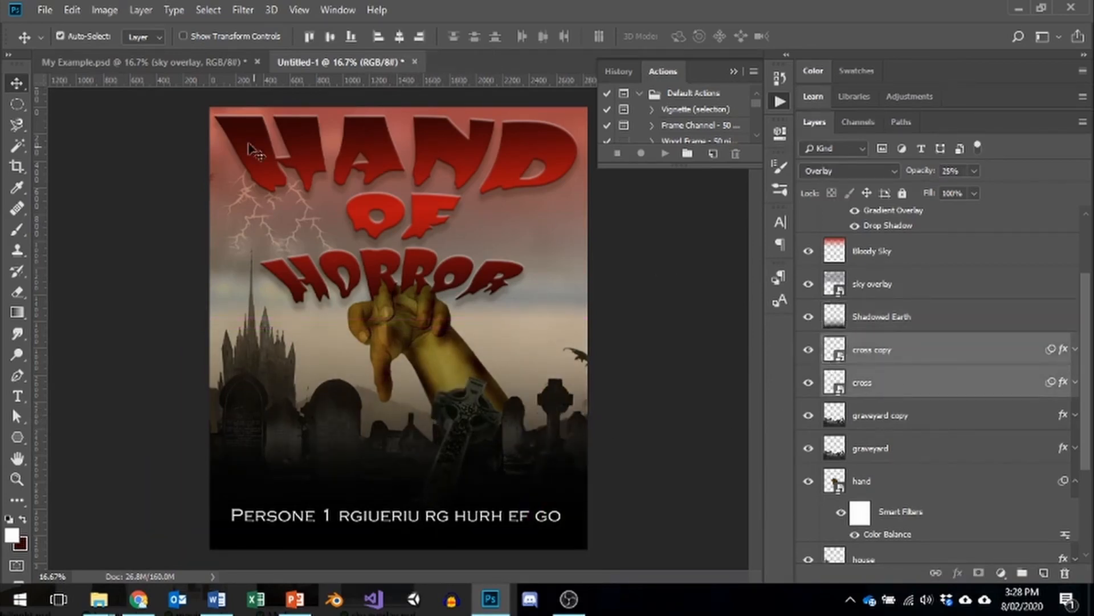
pyautogui.click(60, 36)
pyautogui.moveTo(448, 439); pyautogui.dragTo(400, 442)
pyautogui.moveTo(397, 445); pyautogui.dragTo(399, 446)
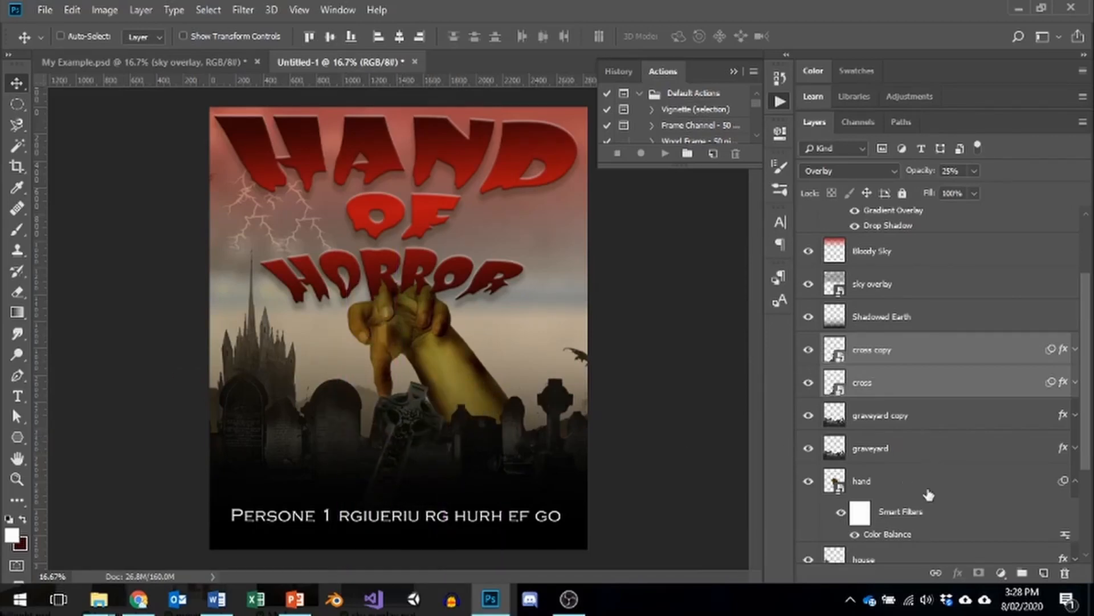
# Select the hand layer and shift the hand slightly left to line up with the cross.
pyautogui.click(870, 483)
pyautogui.moveTo(440, 359); pyautogui.dragTo(424, 359)
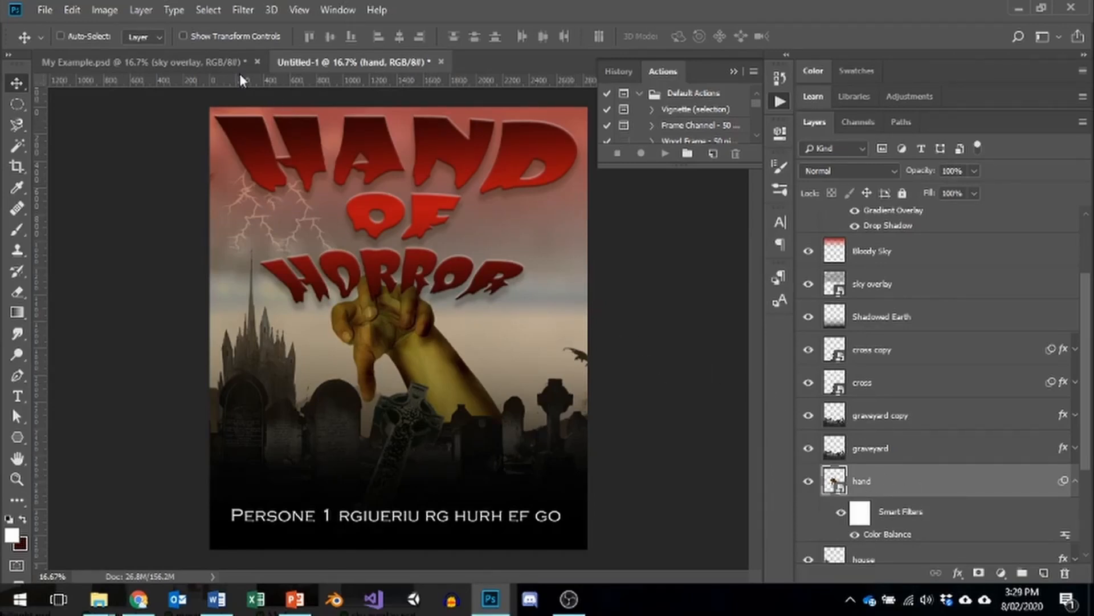
pyautogui.click(93, 10)
pyautogui.moveTo(153, 54)
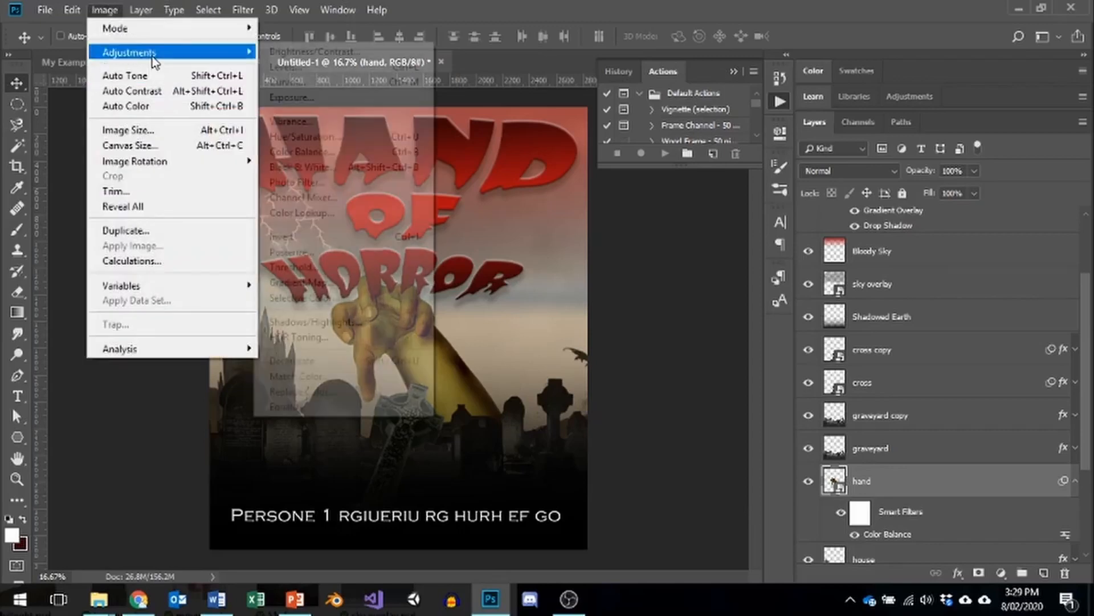
pyautogui.click(353, 154)
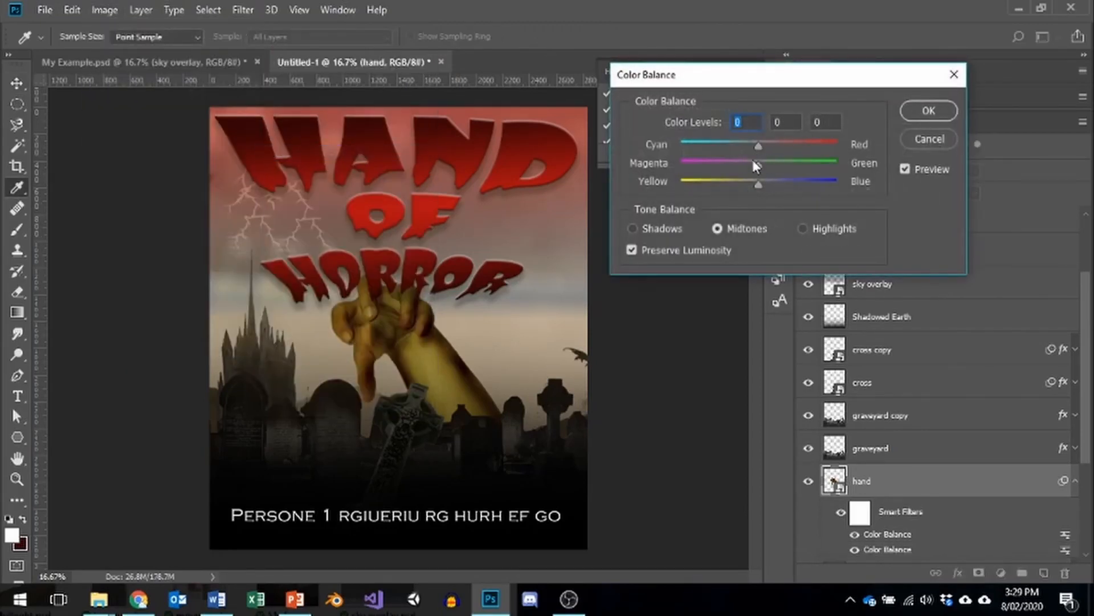
pyautogui.click(634, 229)
pyautogui.moveTo(759, 145); pyautogui.dragTo(744, 184)
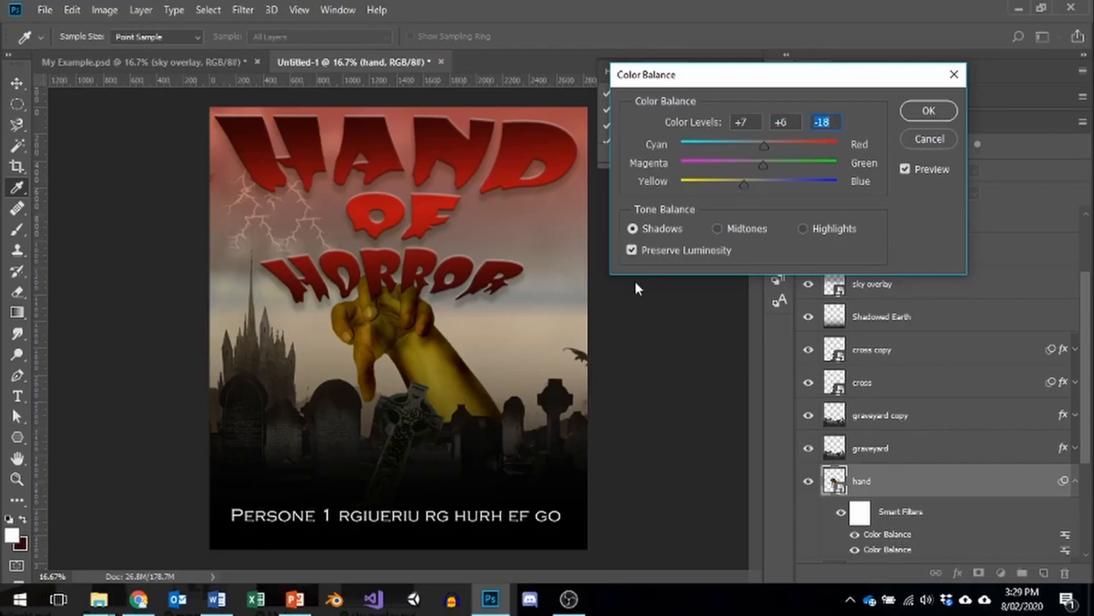
pyautogui.click(934, 139)
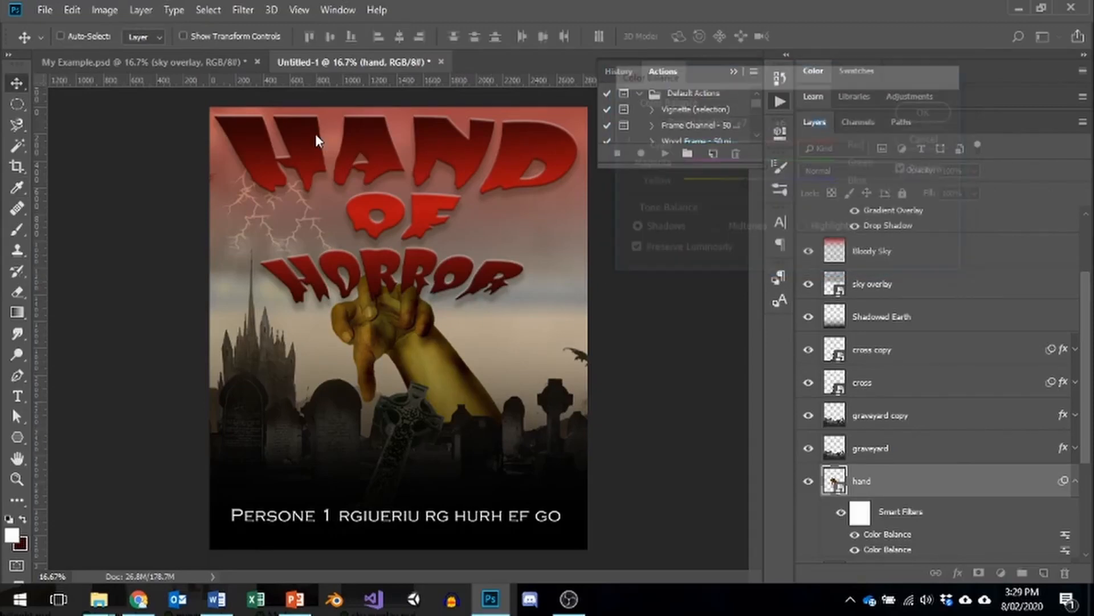
# Apply a Levels adjustment to the hand layer, raising the black input level to 32 to deepen its shadows.
pyautogui.click(105, 10)
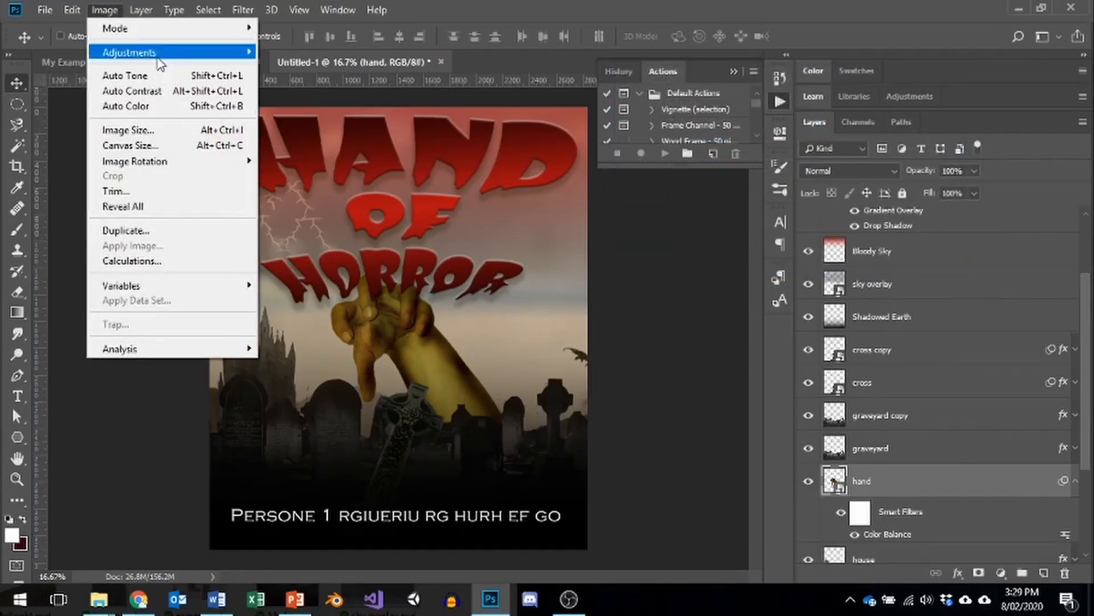
pyautogui.moveTo(160, 51)
pyautogui.click(325, 67)
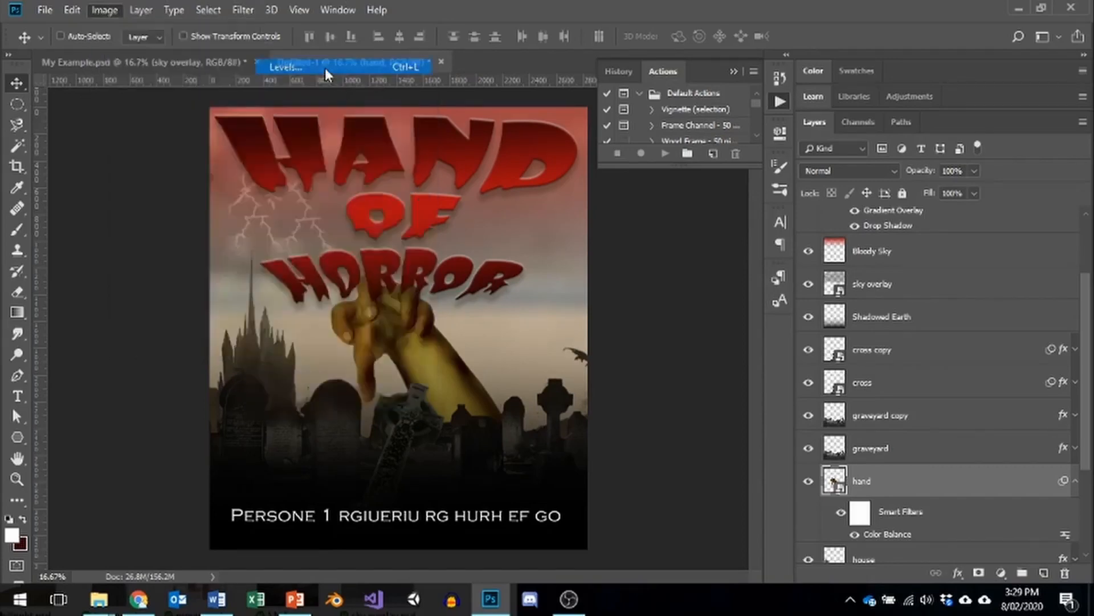
pyautogui.moveTo(508, 88); pyautogui.dragTo(758, 102)
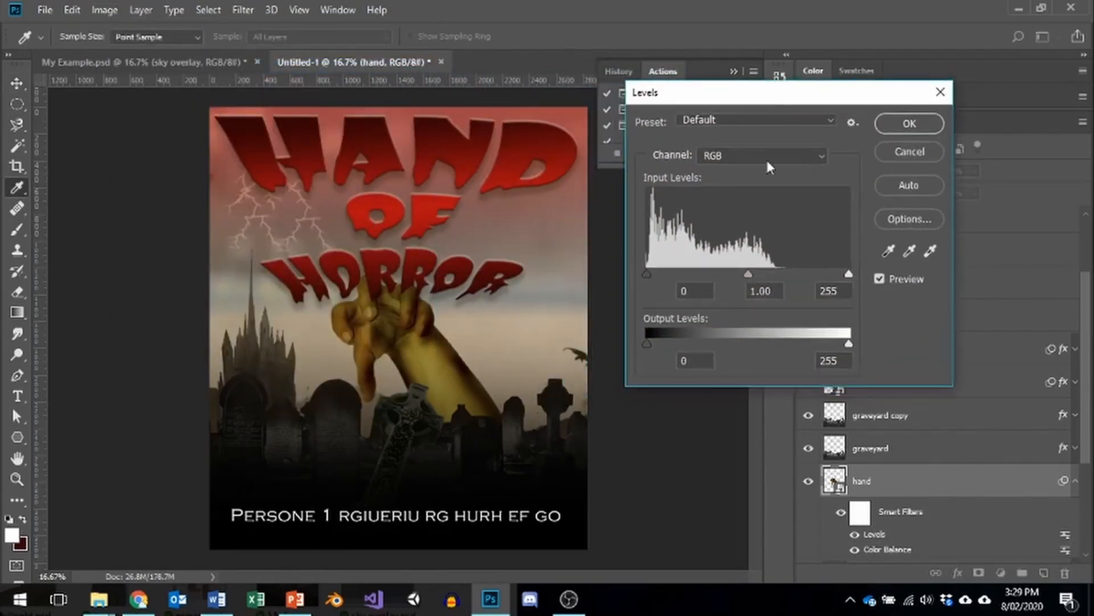
pyautogui.moveTo(848, 275)
pyautogui.mouseDown()
pyautogui.moveTo(809, 275)
pyautogui.moveTo(849, 274)
pyautogui.mouseUp()
pyautogui.moveTo(647, 273); pyautogui.dragTo(674, 271)
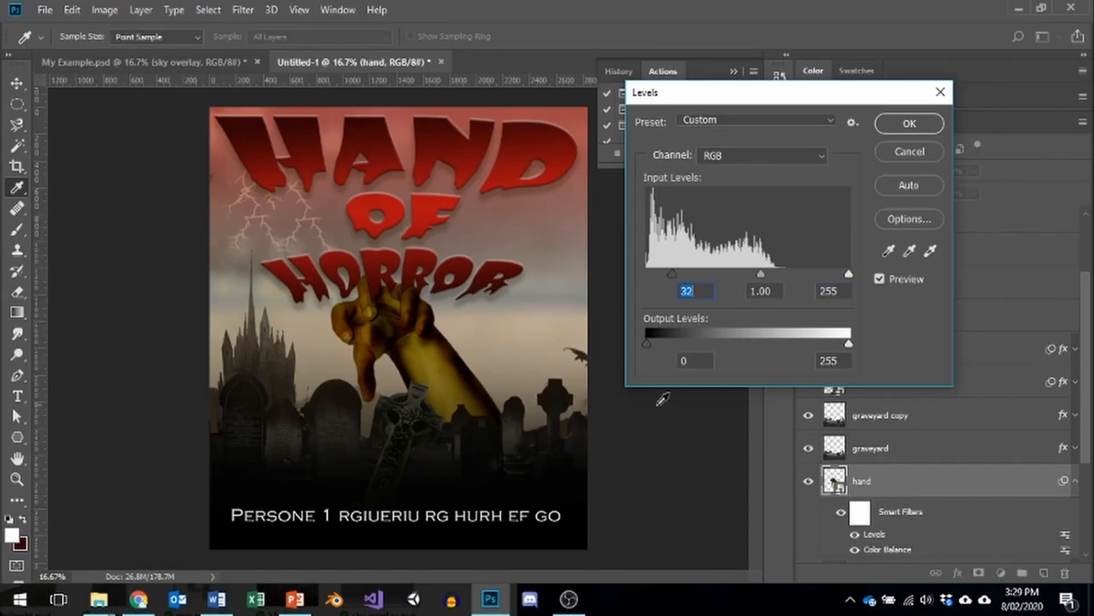
pyautogui.moveTo(646, 344)
pyautogui.mouseDown()
pyautogui.moveTo(740, 335)
pyautogui.moveTo(647, 344)
pyautogui.mouseUp()
pyautogui.click(907, 123)
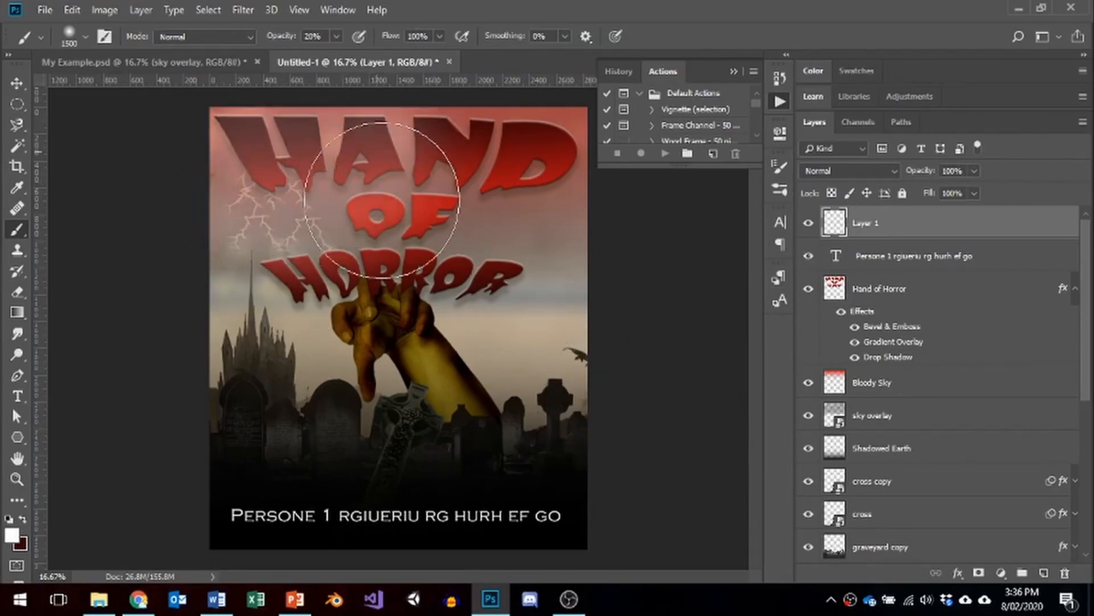
# Try a broad white haze across the poster on Layer 1, undo it, and reduce the brush size to 700.
pyautogui.moveTo(367, 403)
pyautogui.mouseDown()
pyautogui.moveTo(135, 403)
pyautogui.moveTo(717, 455)
pyautogui.moveTo(537, 264)
pyautogui.moveTo(335, 239)
pyautogui.moveTo(513, 153)
pyautogui.mouseUp()
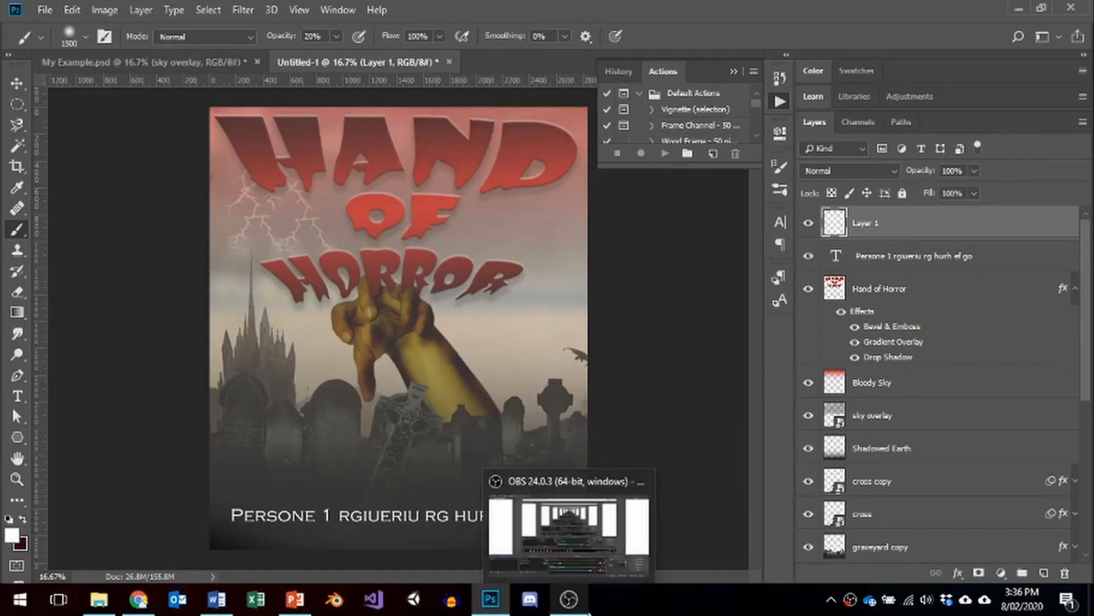
pyautogui.hotkey('ctrl', 'z')
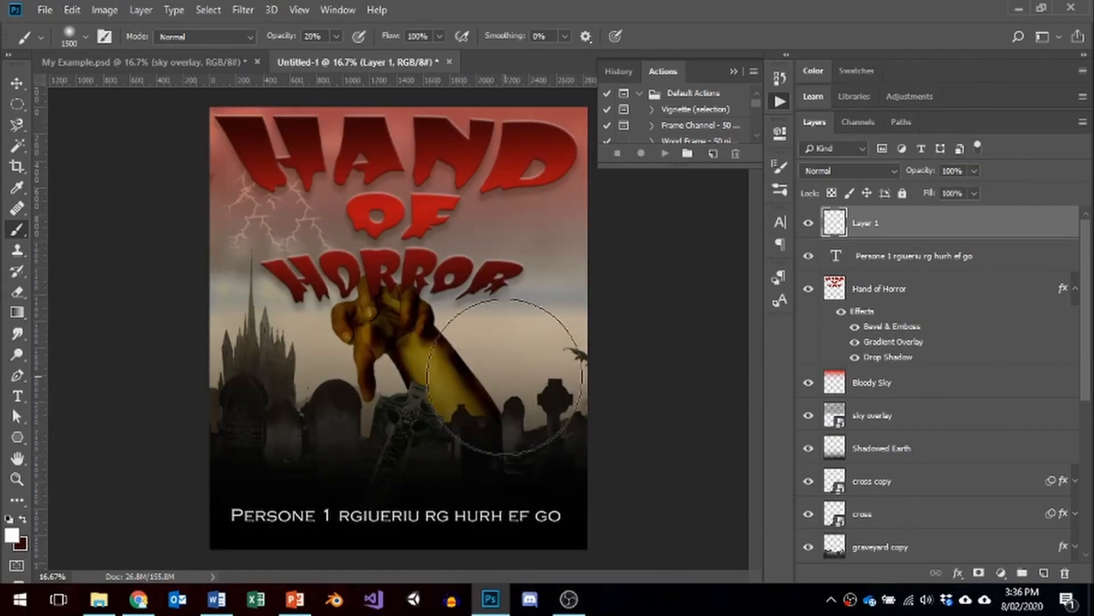
pyautogui.press('[')
pyautogui.press('[')
pyautogui.press('[')
pyautogui.press('[')
pyautogui.press('[')
pyautogui.press('[')
pyautogui.press('[')
pyautogui.press('[')
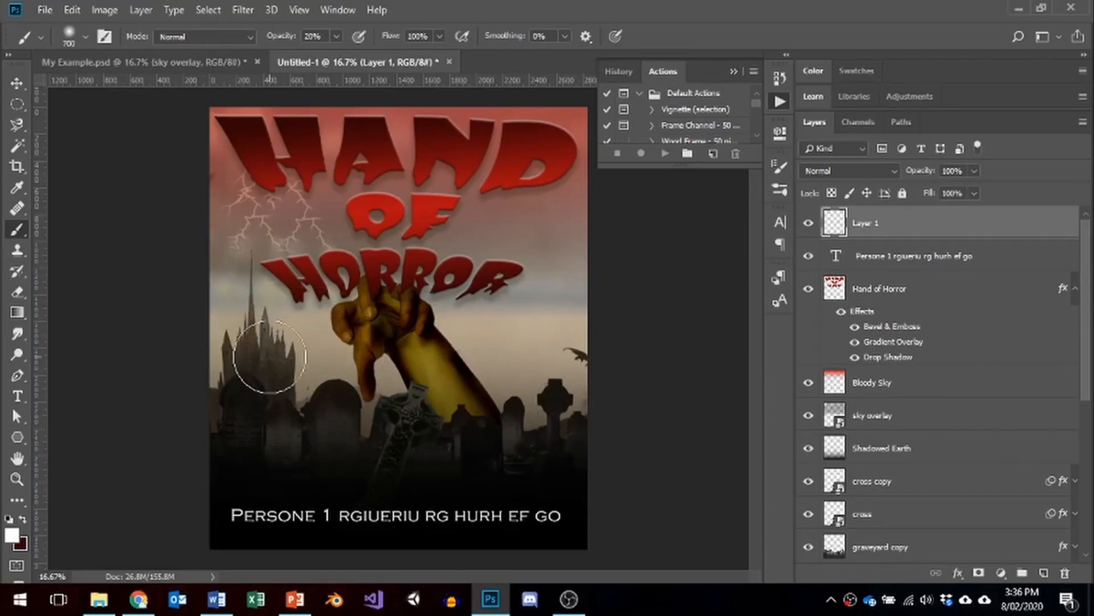
# Paint light white mist around the castle and arm, reducing the brush size to 500, and undo the last two strokes.
pyautogui.moveTo(269, 358)
pyautogui.mouseDown()
pyautogui.moveTo(225, 372)
pyautogui.moveTo(337, 320)
pyautogui.mouseUp()
pyautogui.press('[')
pyautogui.press('[')
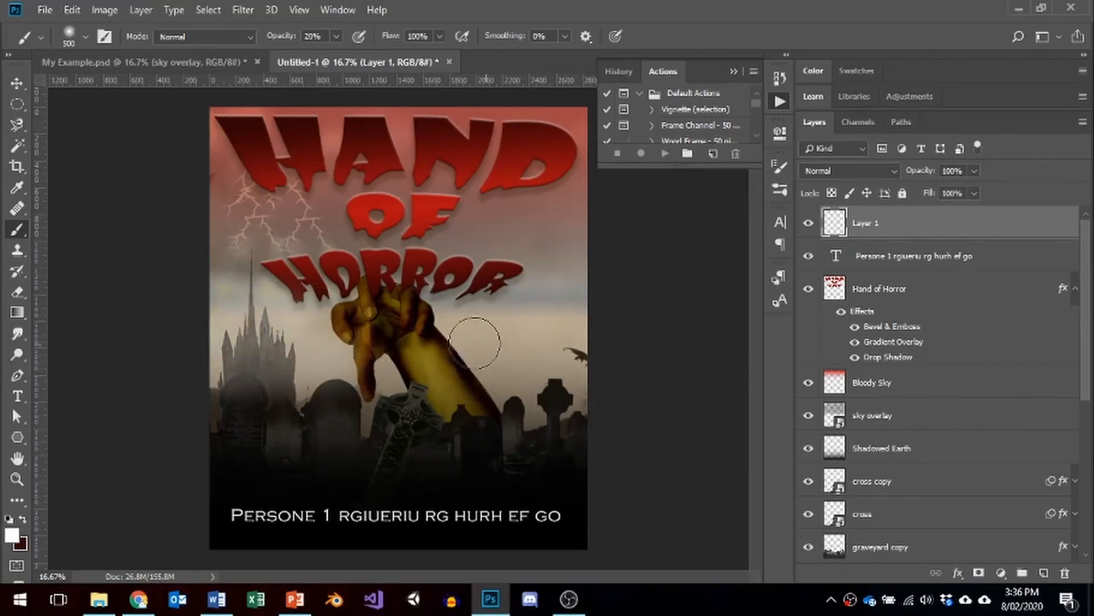
pyautogui.moveTo(475, 342)
pyautogui.mouseDown()
pyautogui.moveTo(447, 349)
pyautogui.moveTo(476, 339)
pyautogui.mouseUp()
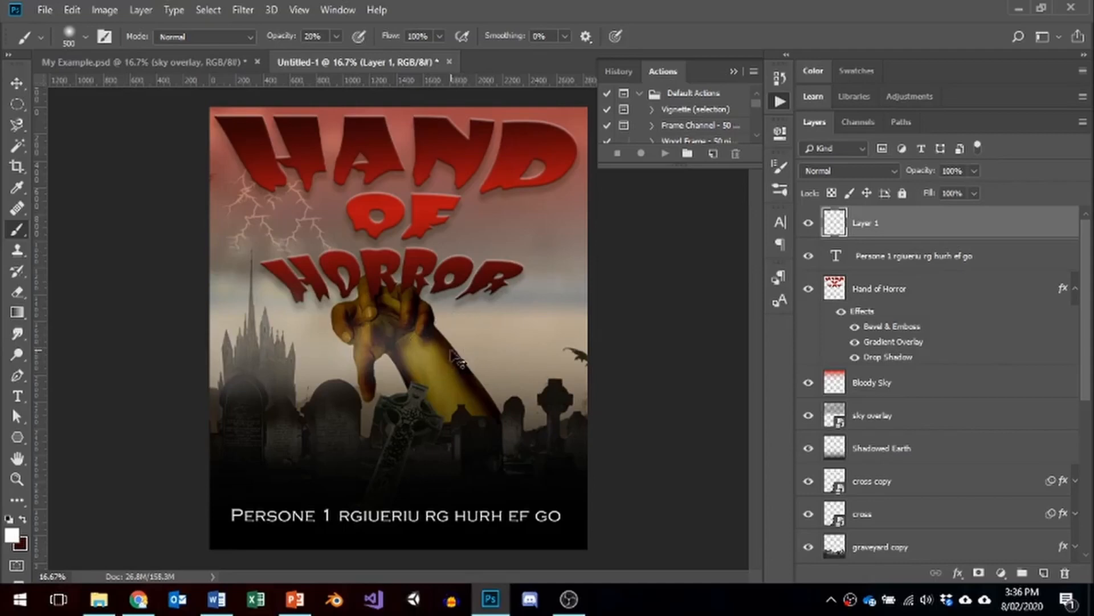
pyautogui.hotkey('ctrl', 'z')
pyautogui.hotkey('ctrl', 'z')
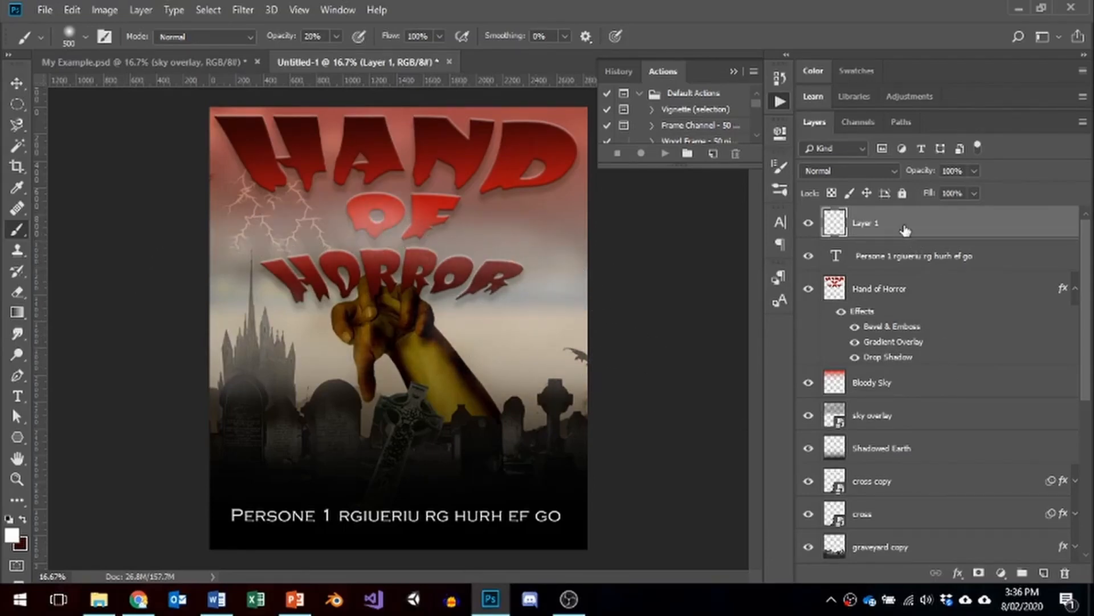
# Move Layer 1 directly below the Hand of Horror layer and paint white fog across the gravestones and castle base.
pyautogui.moveTo(905, 230); pyautogui.dragTo(895, 353)
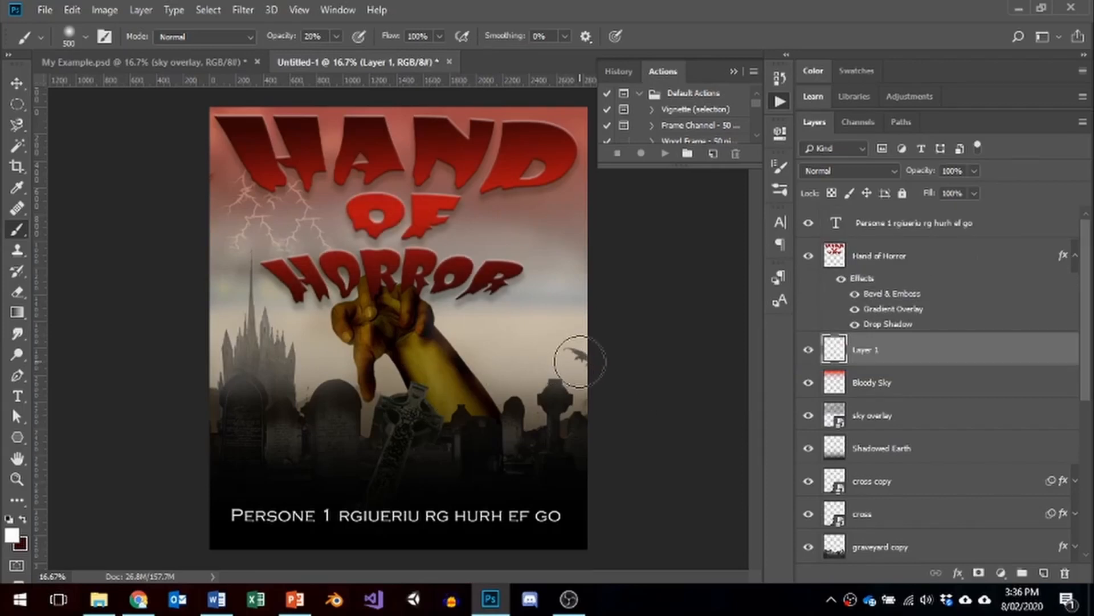
pyautogui.moveTo(542, 342)
pyautogui.mouseDown()
pyautogui.moveTo(385, 393)
pyautogui.moveTo(593, 383)
pyautogui.moveTo(199, 474)
pyautogui.moveTo(588, 448)
pyautogui.mouseUp()
pyautogui.moveTo(255, 464); pyautogui.dragTo(233, 425)
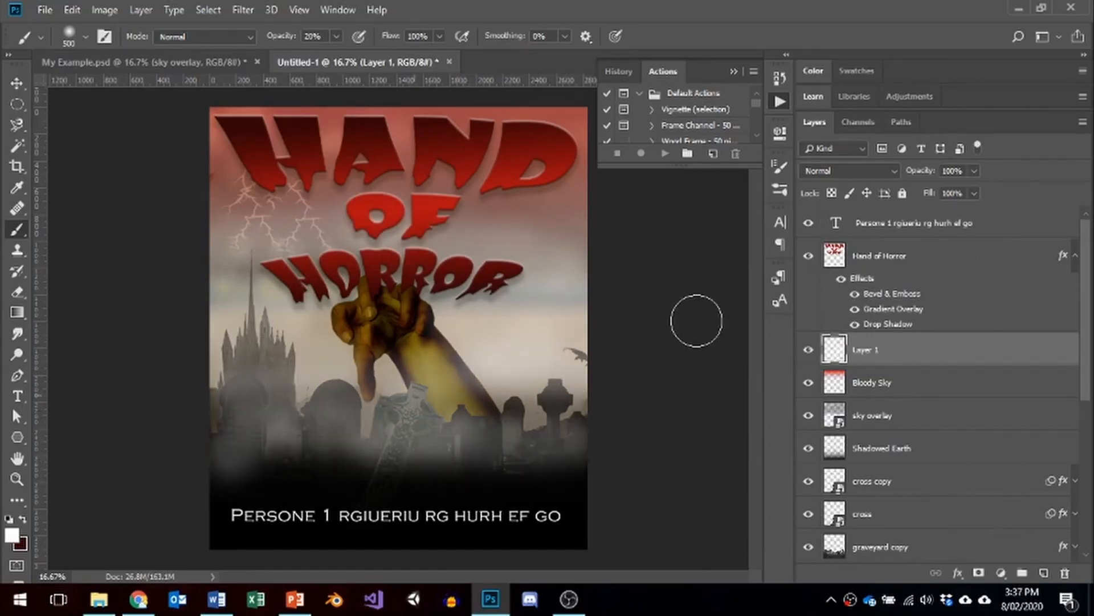
pyautogui.moveTo(696, 321)
pyautogui.mouseDown()
pyautogui.moveTo(396, 380)
pyautogui.moveTo(196, 371)
pyautogui.mouseUp()
pyautogui.moveTo(154, 513); pyautogui.dragTo(578, 399)
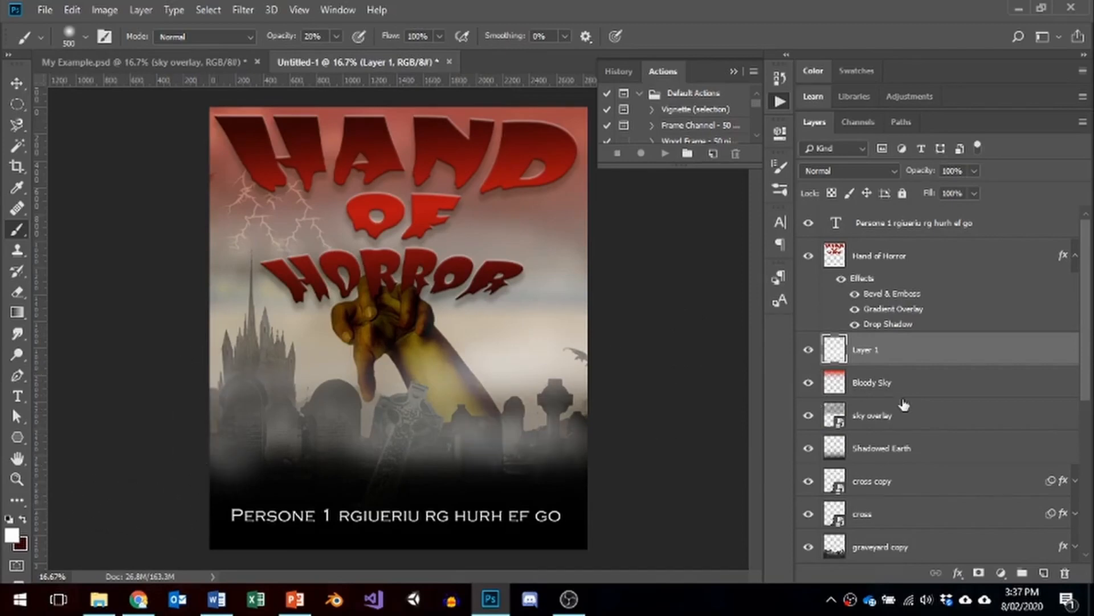
pyautogui.moveTo(330, 459); pyautogui.dragTo(628, 456)
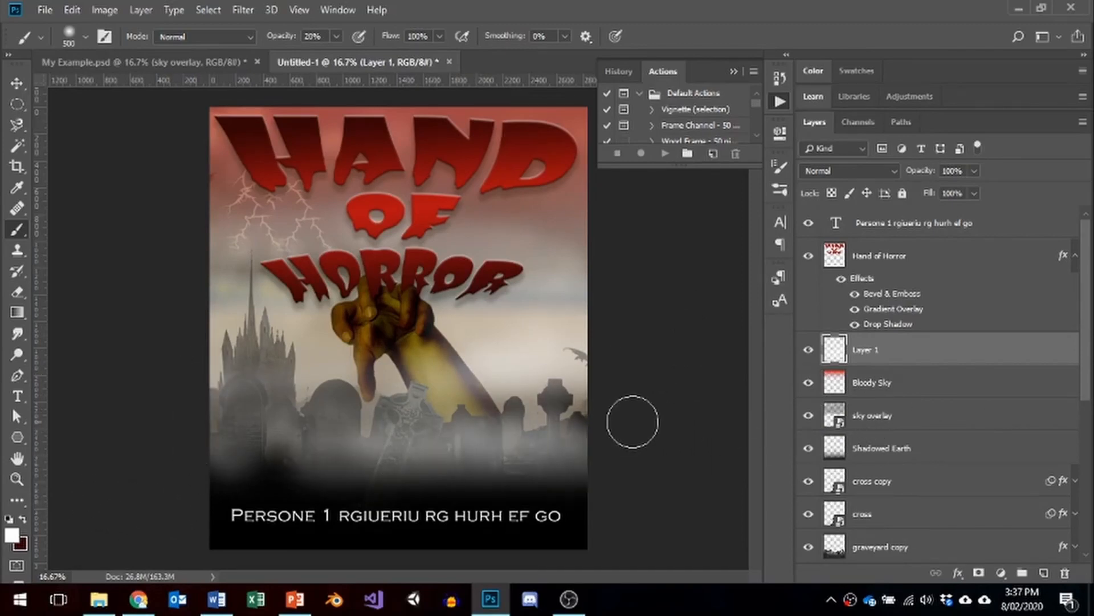
# Brush a faint white haze across the sky behind the title with a size 1700 brush at 10% opacity.
pyautogui.press(']')
pyautogui.press(']')
pyautogui.press(']')
pyautogui.press(']')
pyautogui.press(']')
pyautogui.press(']')
pyautogui.press(']')
pyautogui.press(']')
pyautogui.press(']')
pyautogui.press(']')
pyautogui.press(']')
pyautogui.press(']')
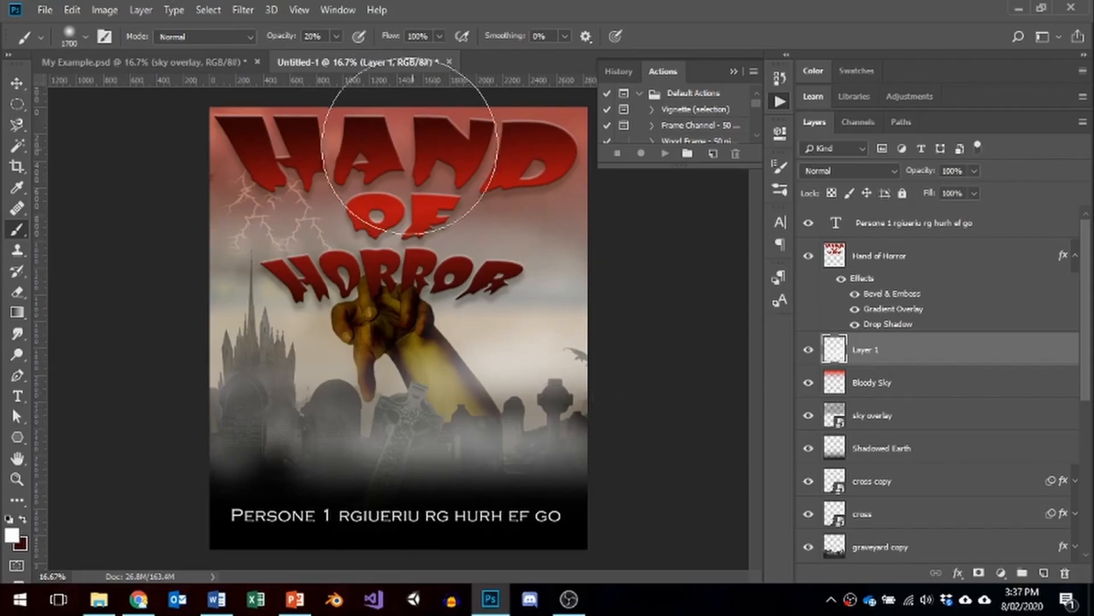
pyautogui.click(336, 38)
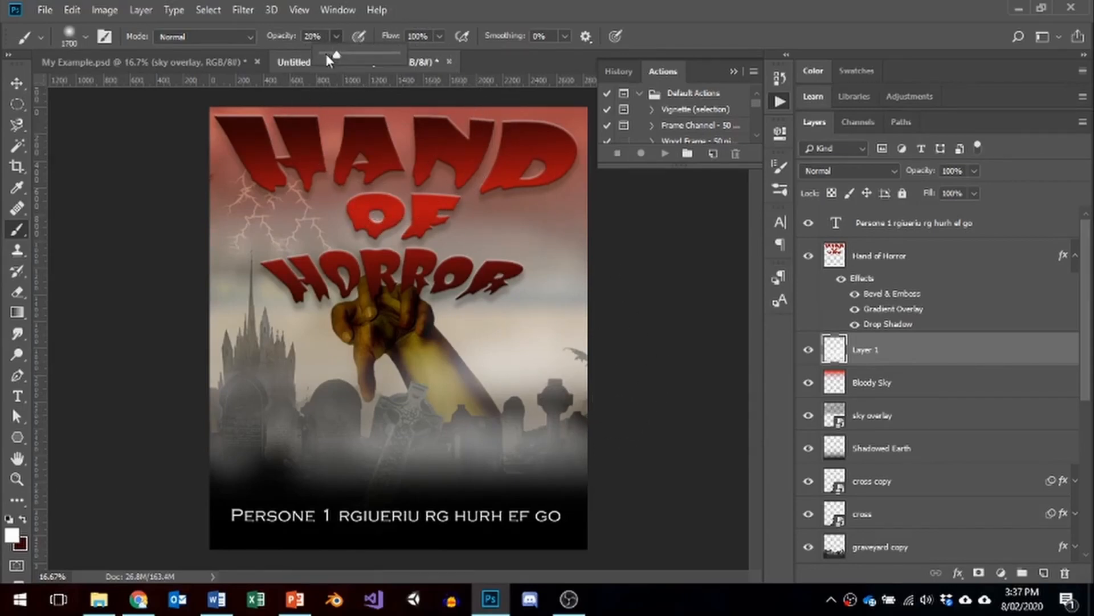
pyautogui.moveTo(326, 54); pyautogui.dragTo(320, 54)
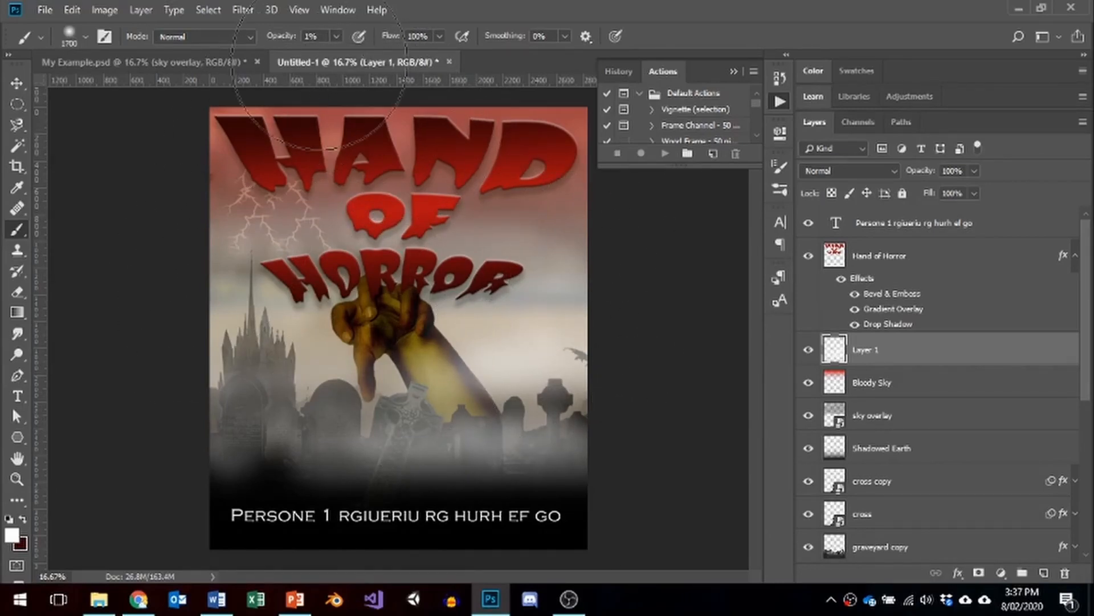
pyautogui.click(336, 36)
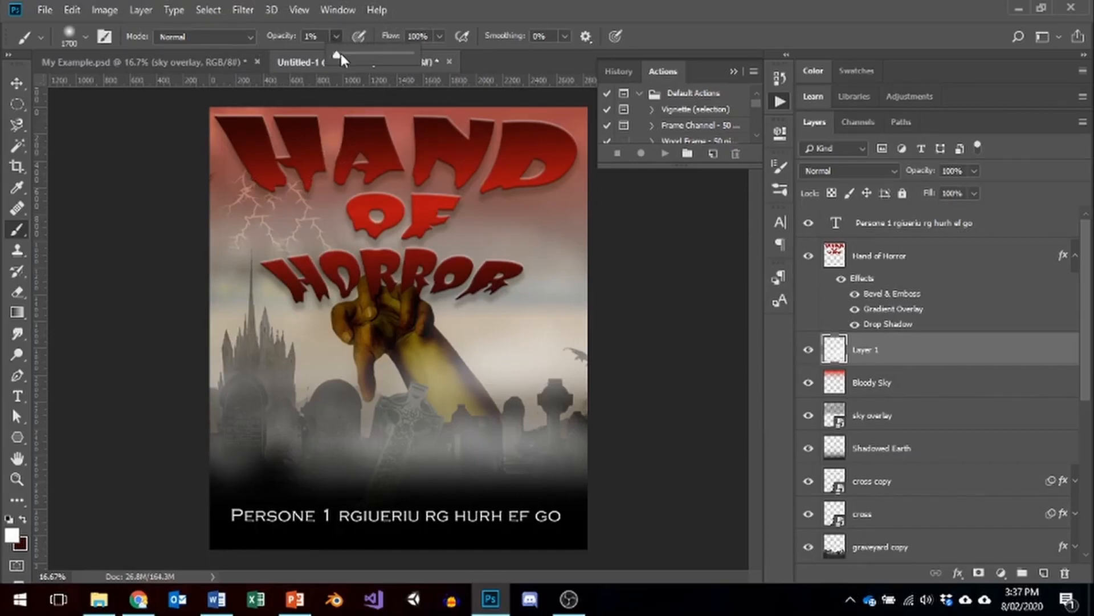
pyautogui.moveTo(343, 52); pyautogui.dragTo(344, 52)
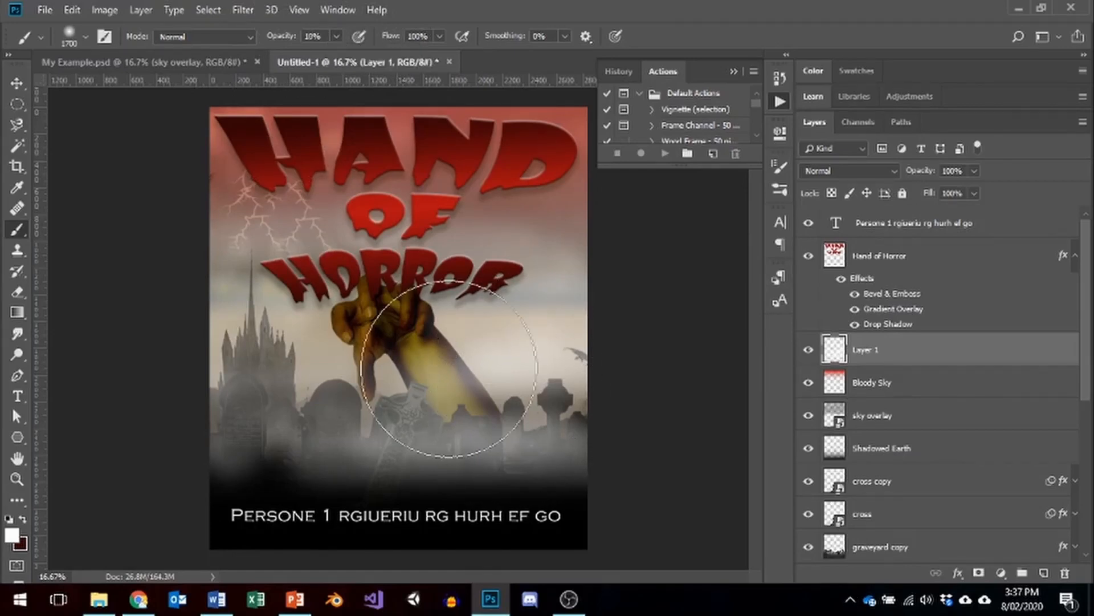
pyautogui.moveTo(516, 171)
pyautogui.mouseDown()
pyautogui.moveTo(295, 207)
pyautogui.moveTo(319, 159)
pyautogui.moveTo(184, 173)
pyautogui.mouseUp()
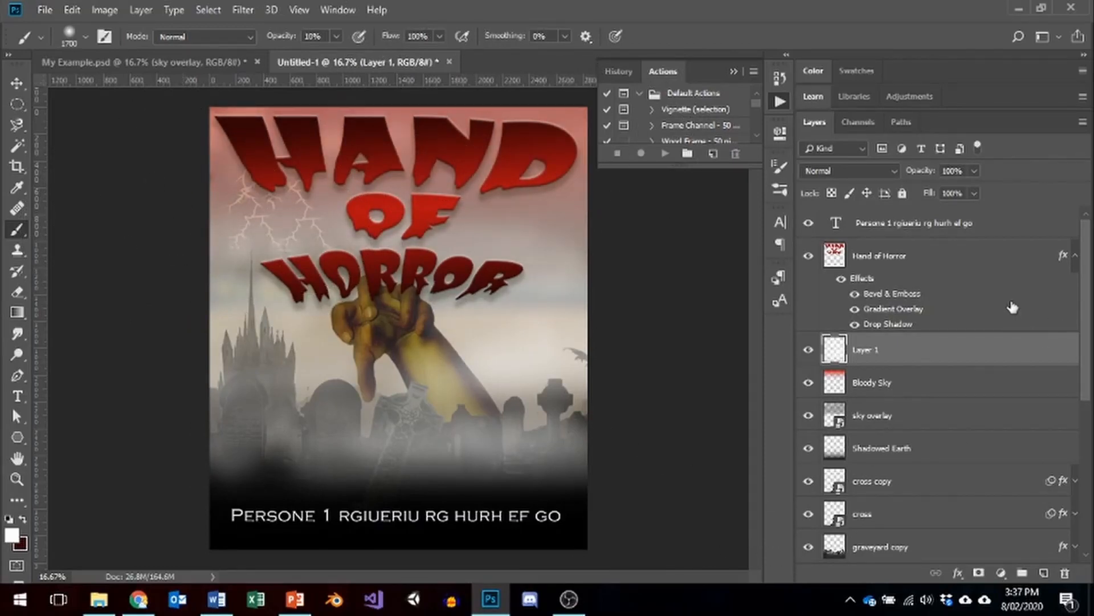
# Set Layer 1's opacity to 60%, try the Overlay blend mode, and switch it to Lighten.
pyautogui.click(974, 170)
pyautogui.click(944, 190)
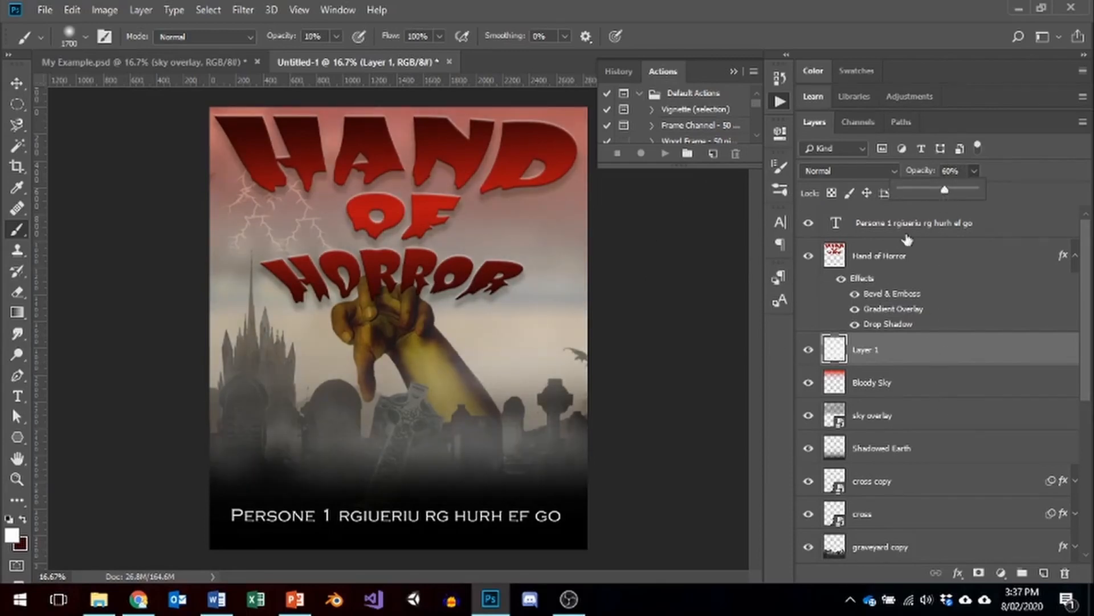
pyautogui.click(898, 172)
pyautogui.click(896, 169)
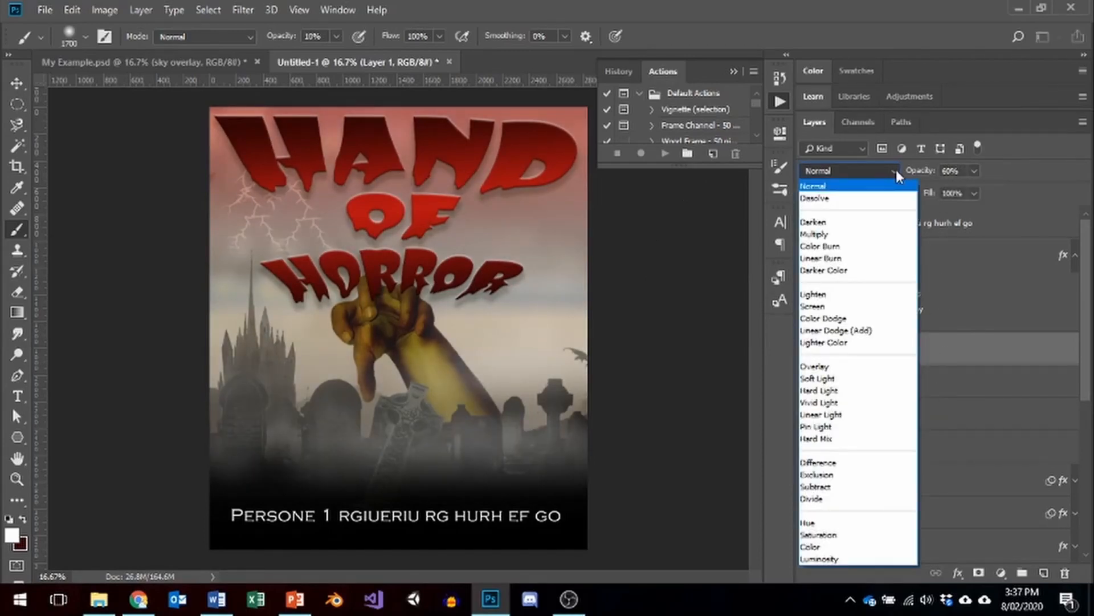
pyautogui.click(886, 366)
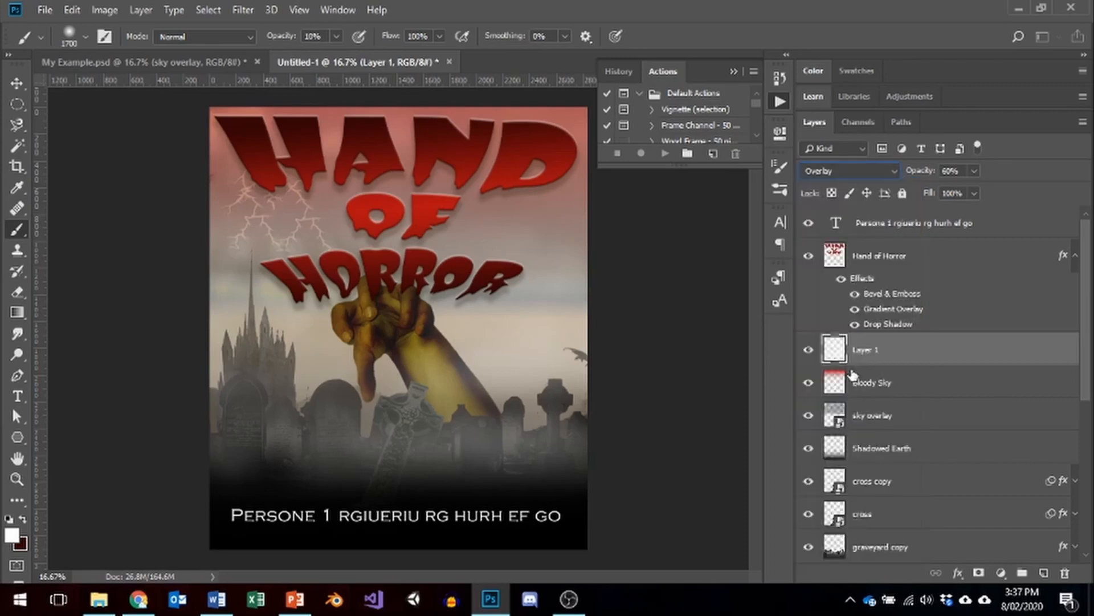
pyautogui.click(895, 170)
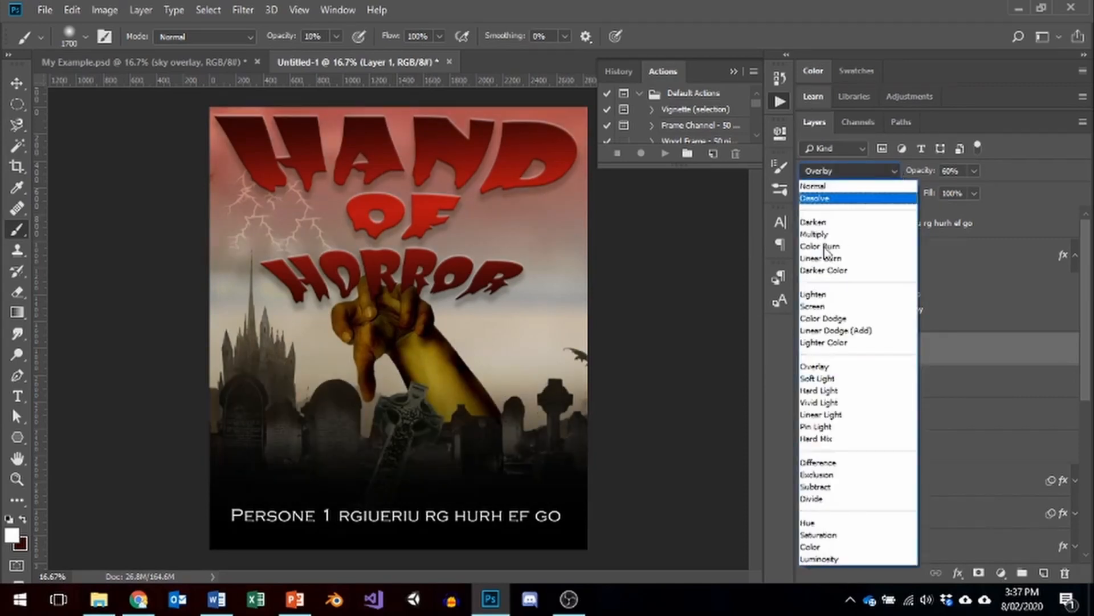
pyautogui.click(838, 294)
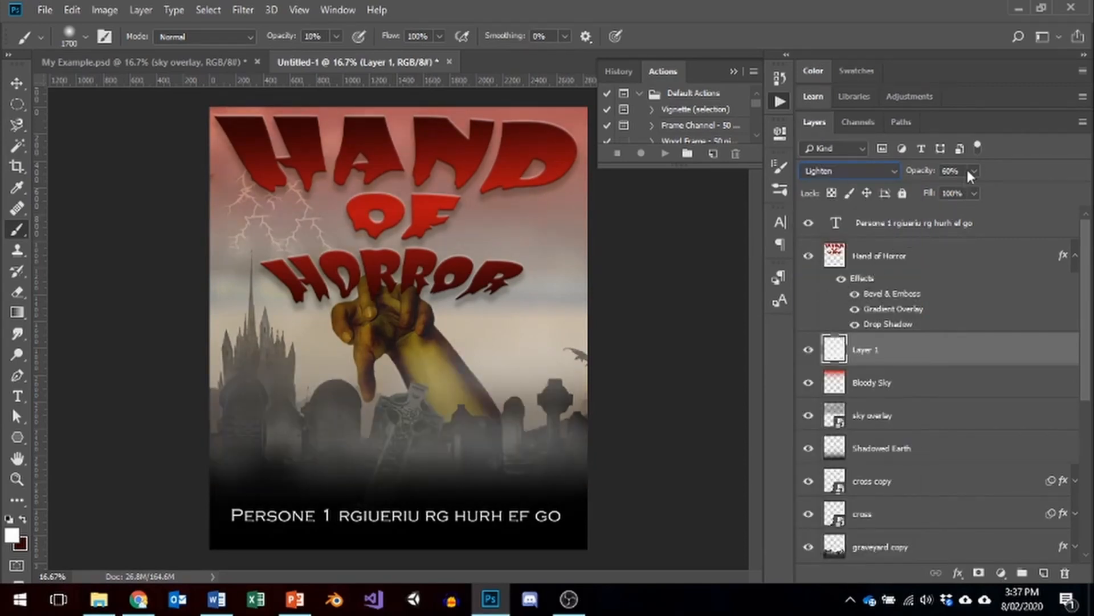